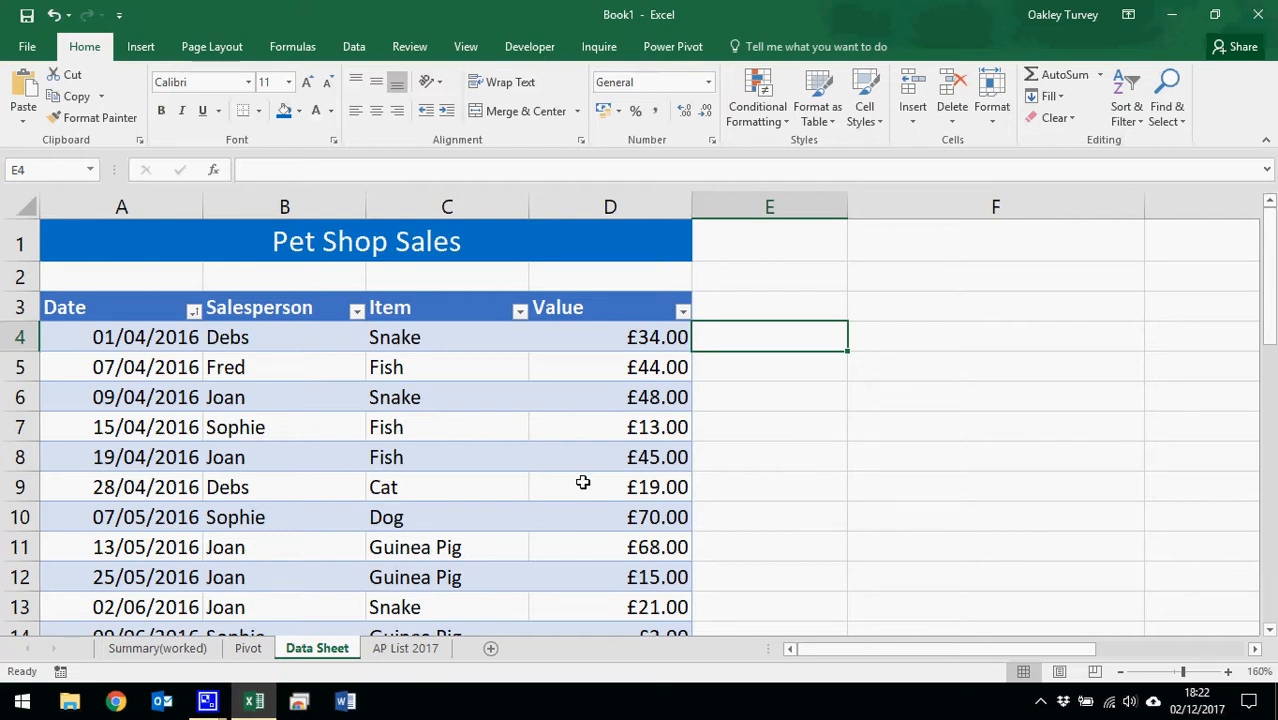
# Step: Examine the sales dates and values on Data Sheet, the AP headings on Summary(worked) and the period dates on AP List 2017
pyautogui.click(148, 337)
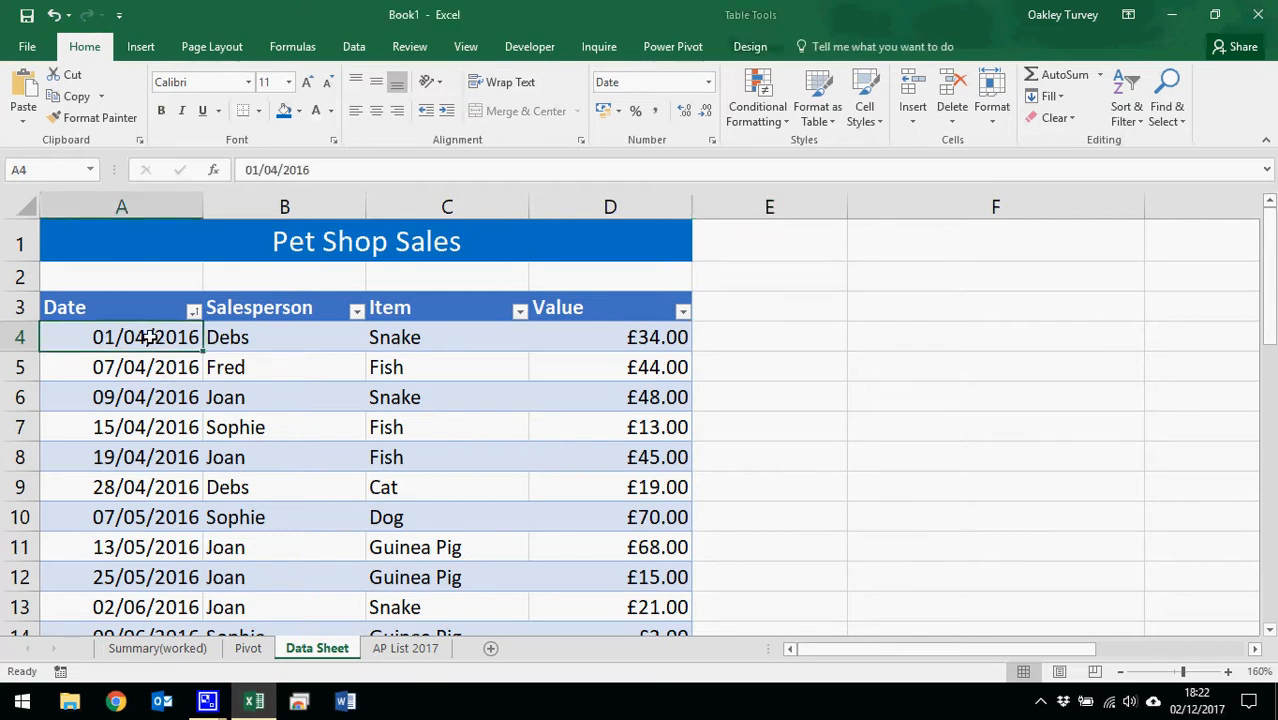
pyautogui.click(625, 338)
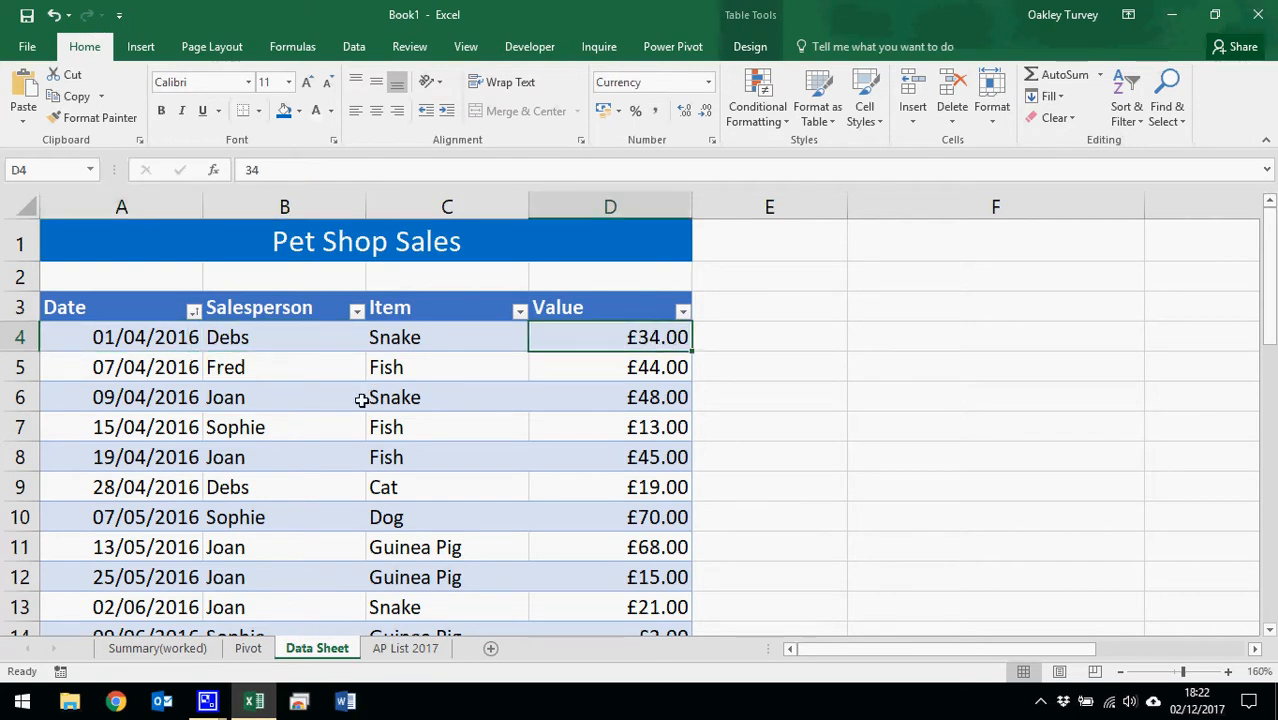
pyautogui.click(175, 654)
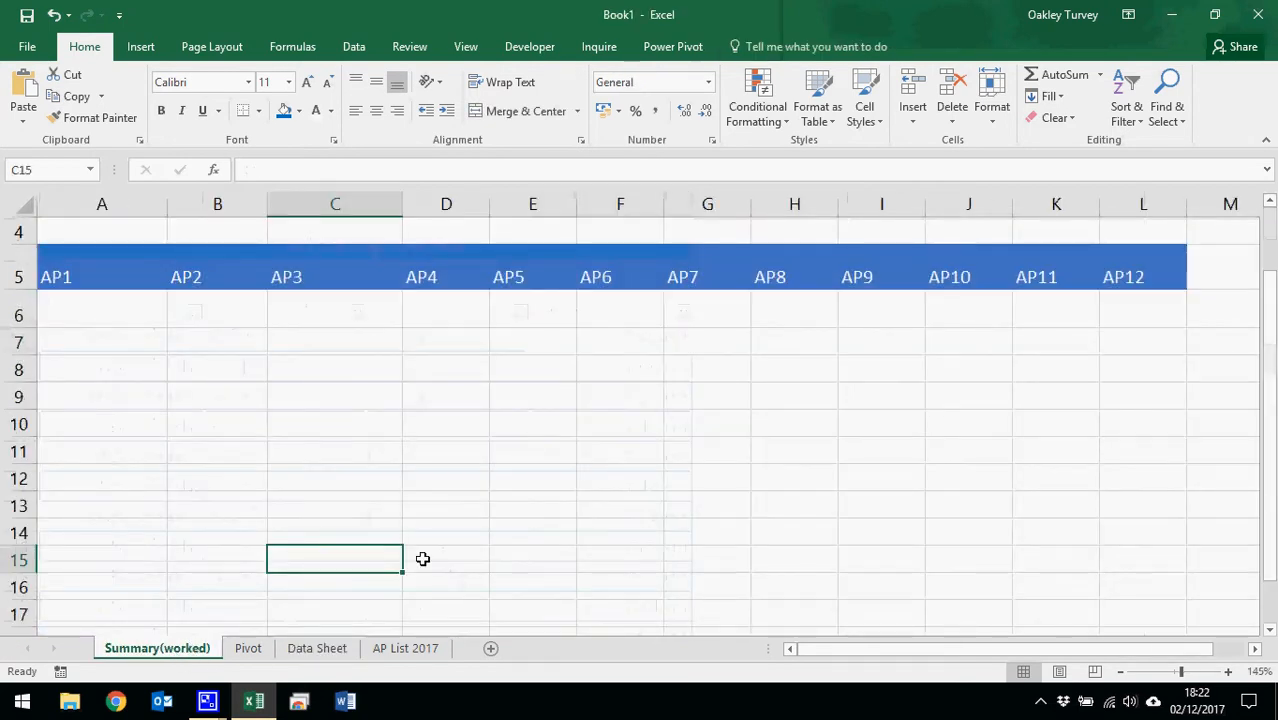
pyautogui.click(109, 309)
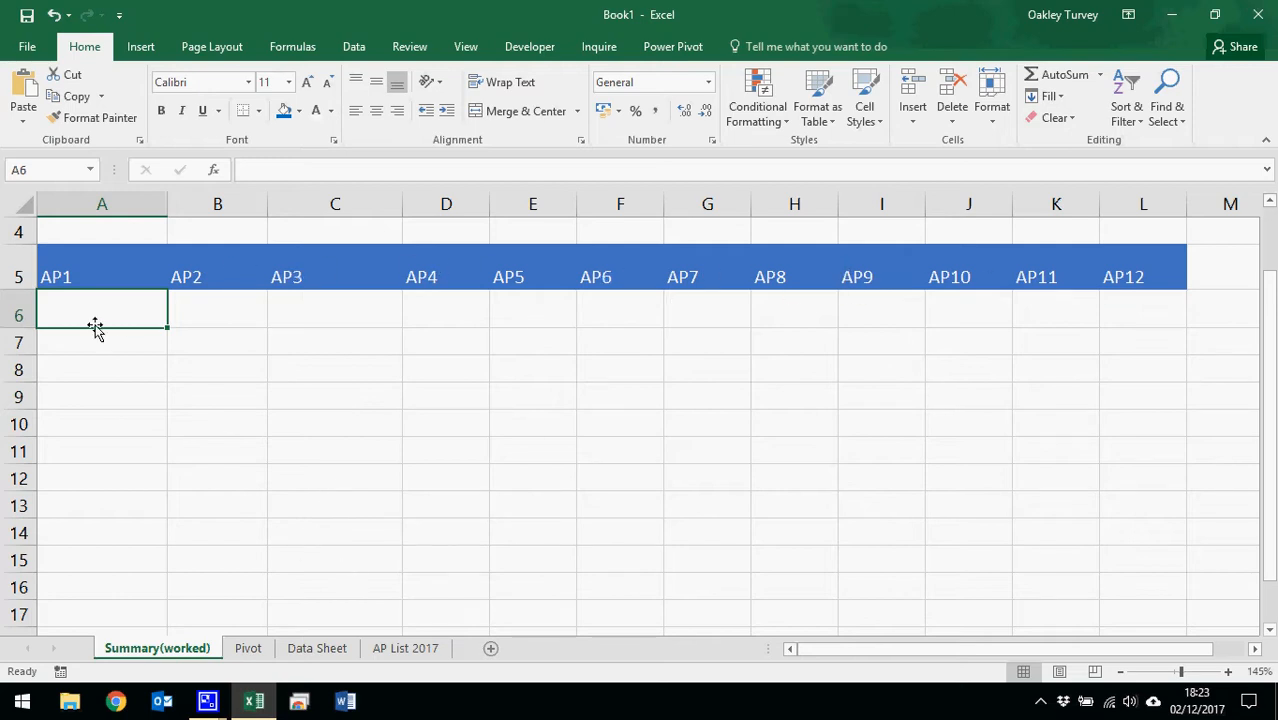
pyautogui.click(426, 652)
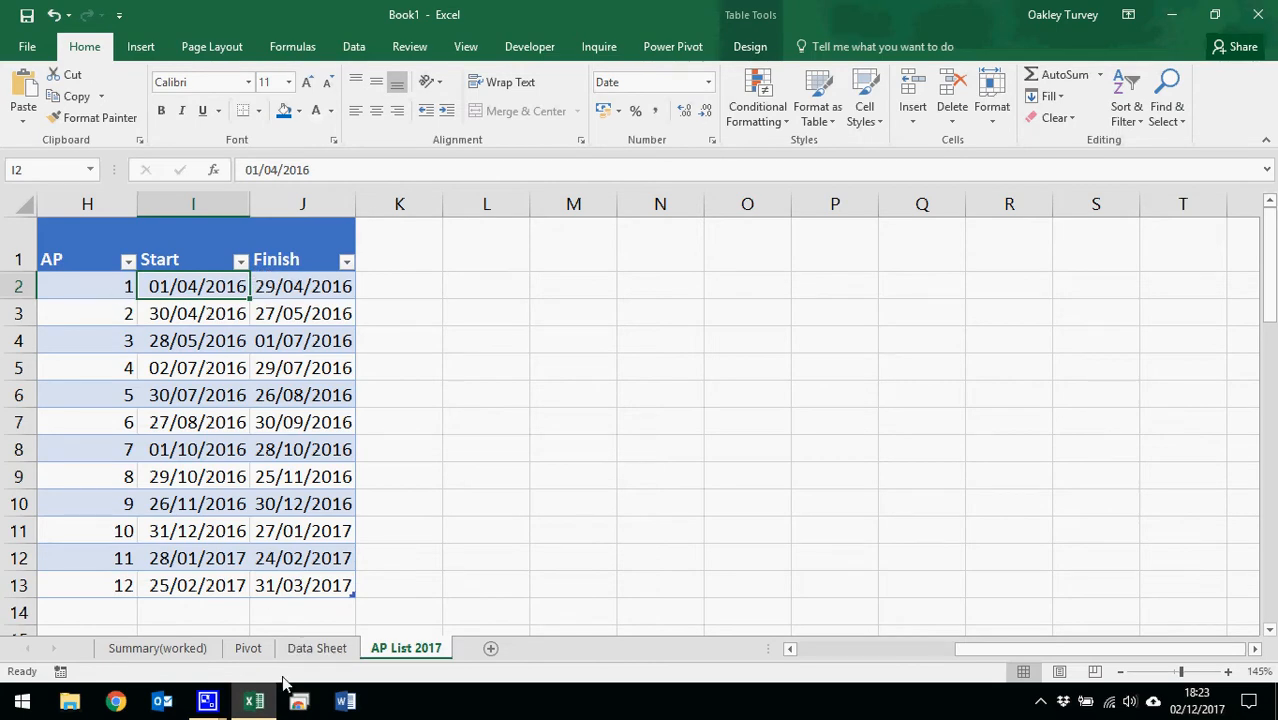
pyautogui.click(313, 649)
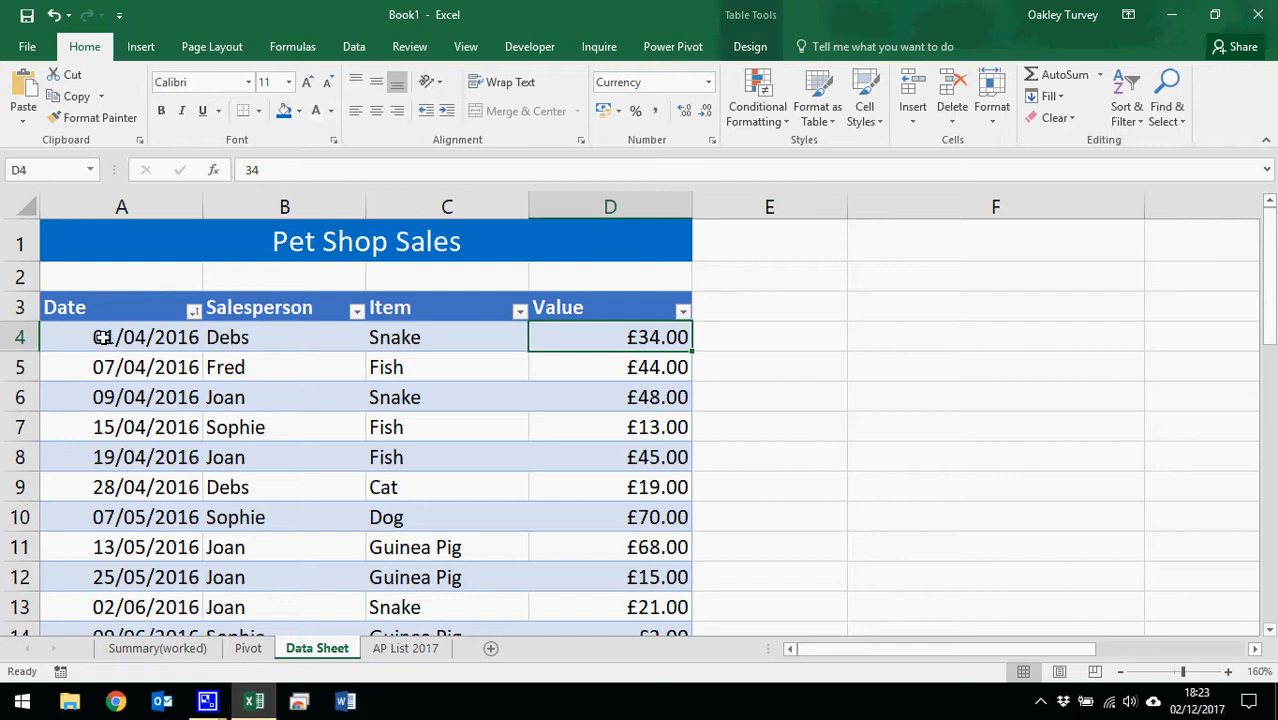
pyautogui.click(135, 340)
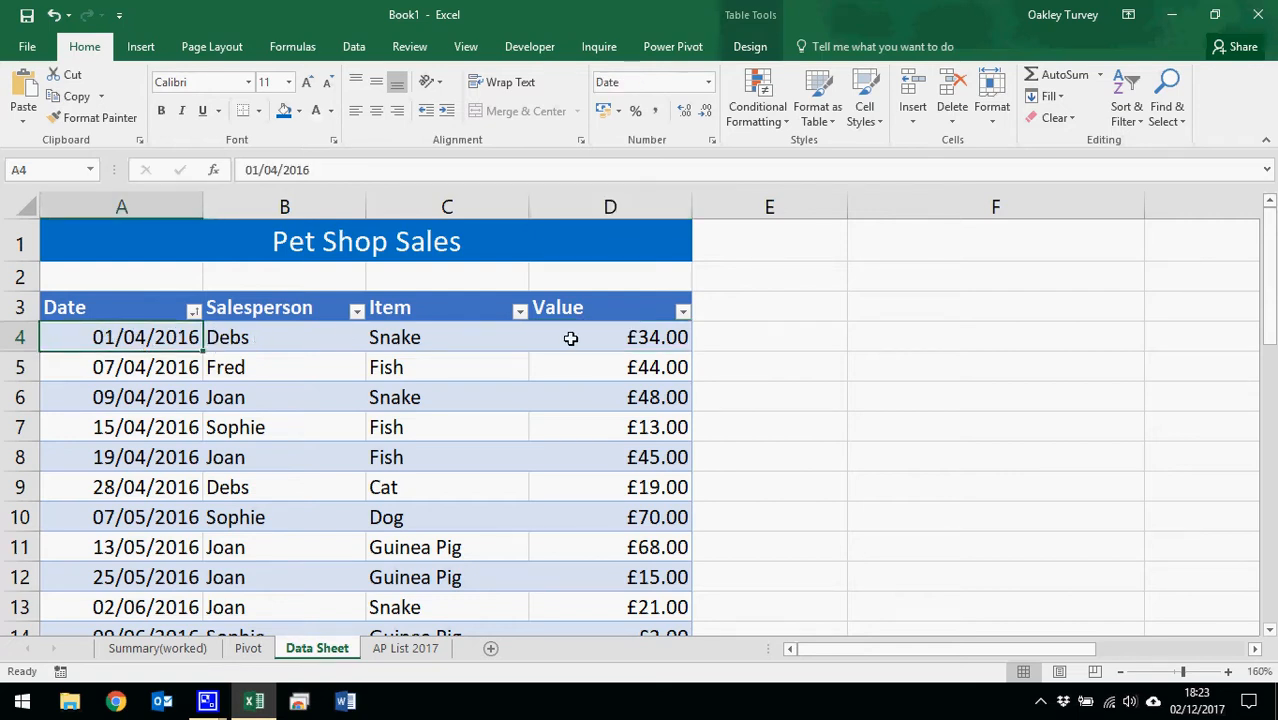
pyautogui.click(170, 650)
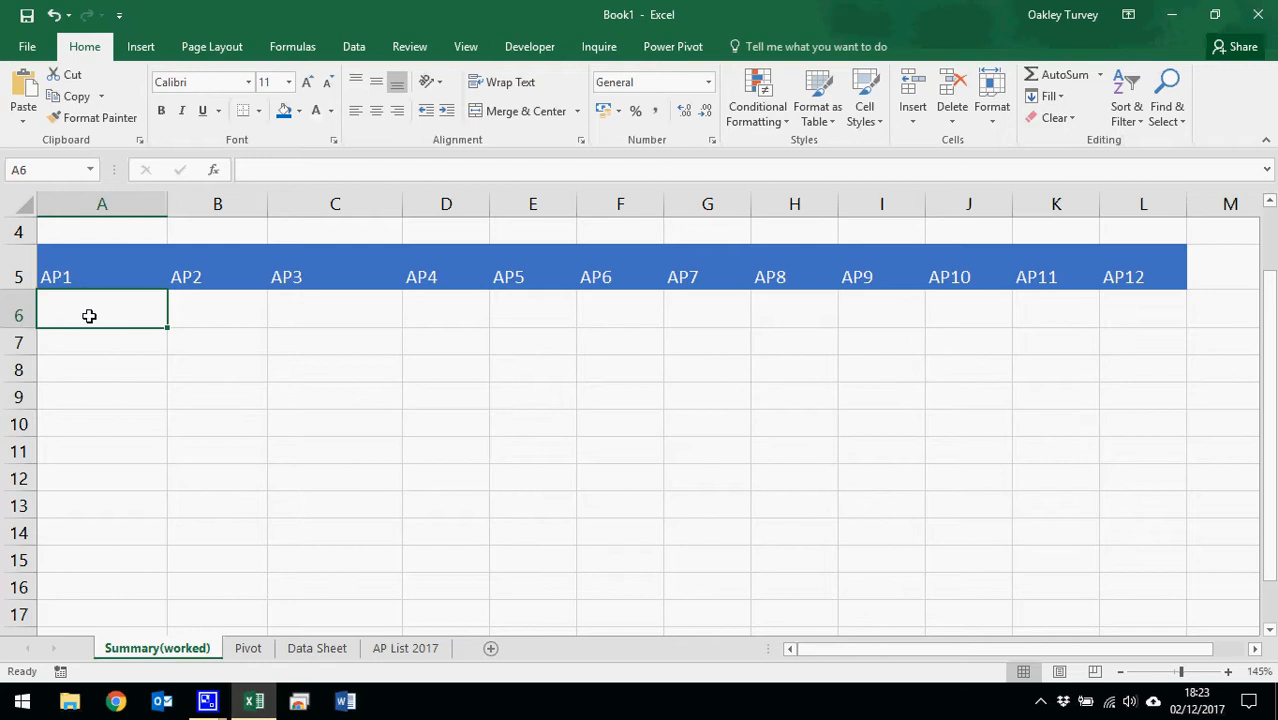
# Step: Add a column headed AP to the Pet Shop Sales table in cell E3 of Data Sheet
pyautogui.click(317, 648)
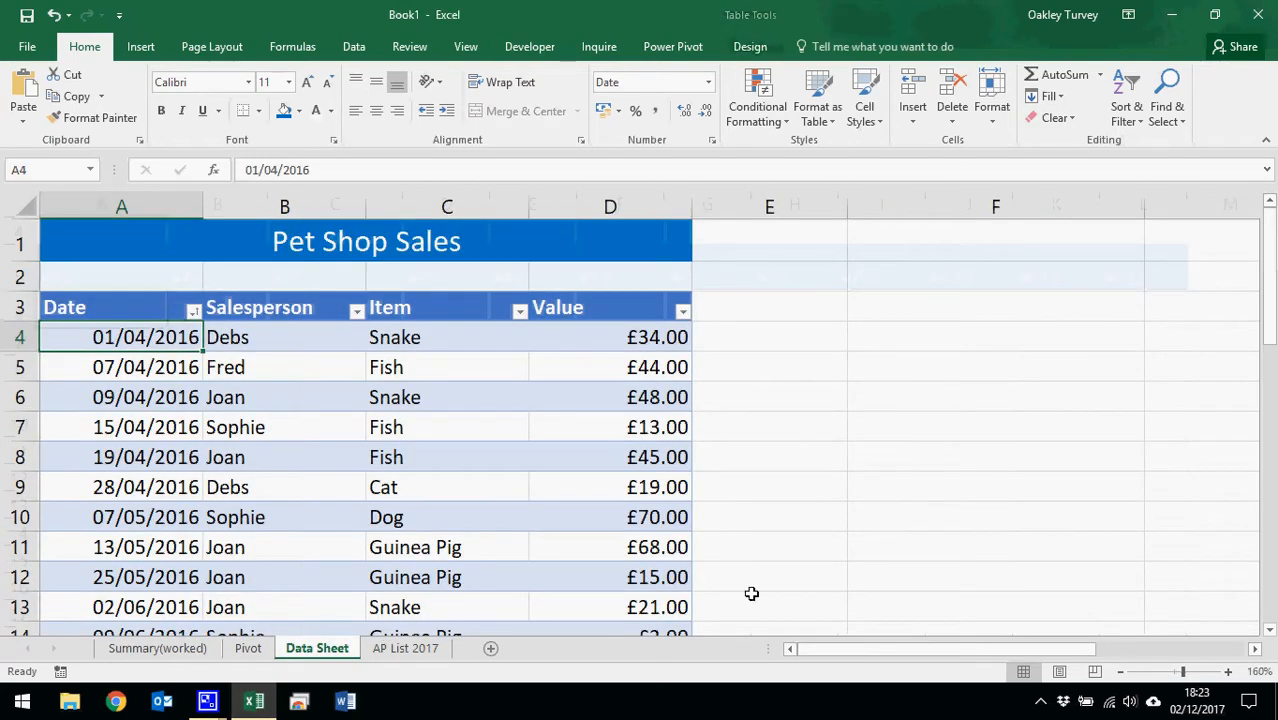
pyautogui.click(725, 316)
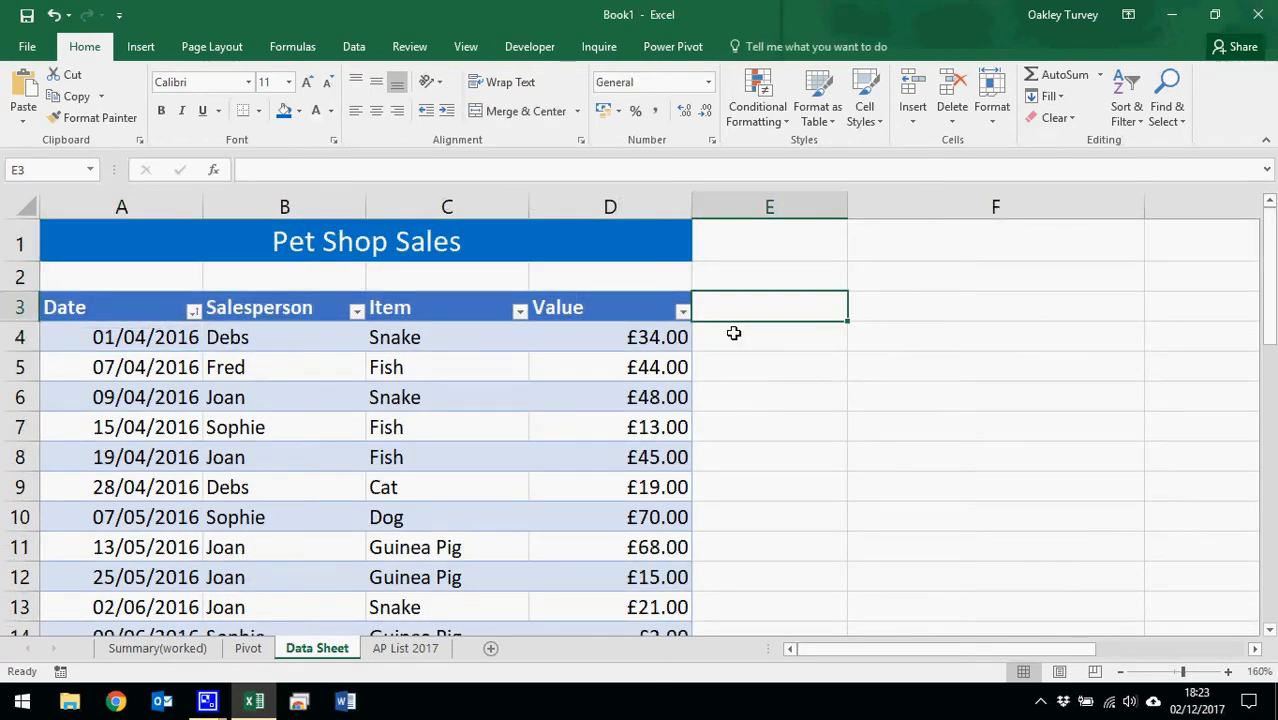
pyautogui.write('AP')
pyautogui.press('Return')
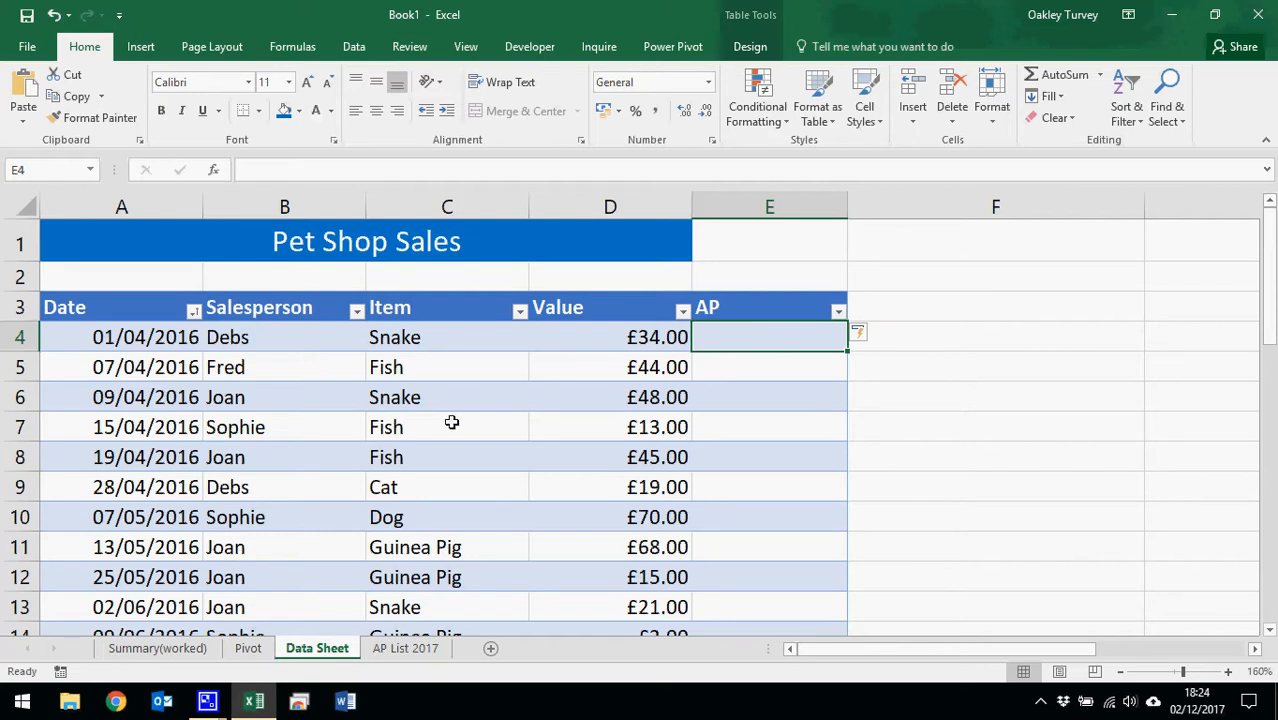
# Step: Compare the first sale's date on Data Sheet with the period start dates on AP List 2017
pyautogui.click(405, 649)
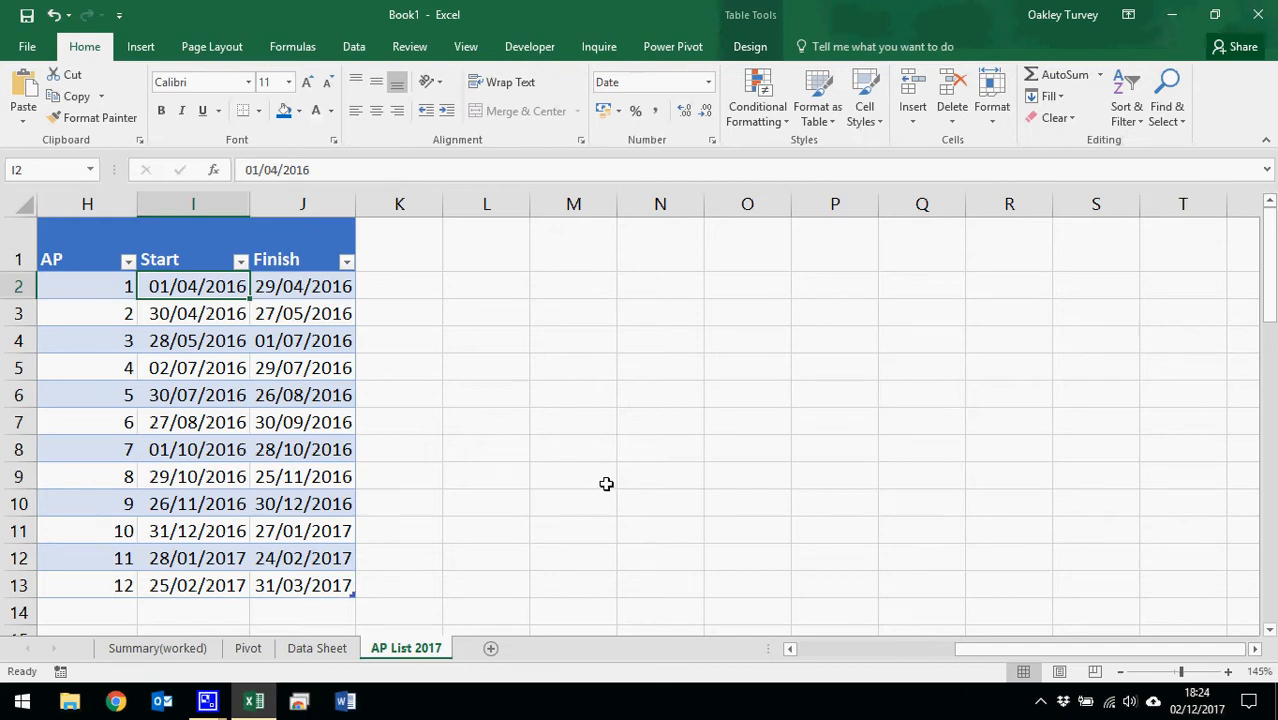
pyautogui.click(319, 650)
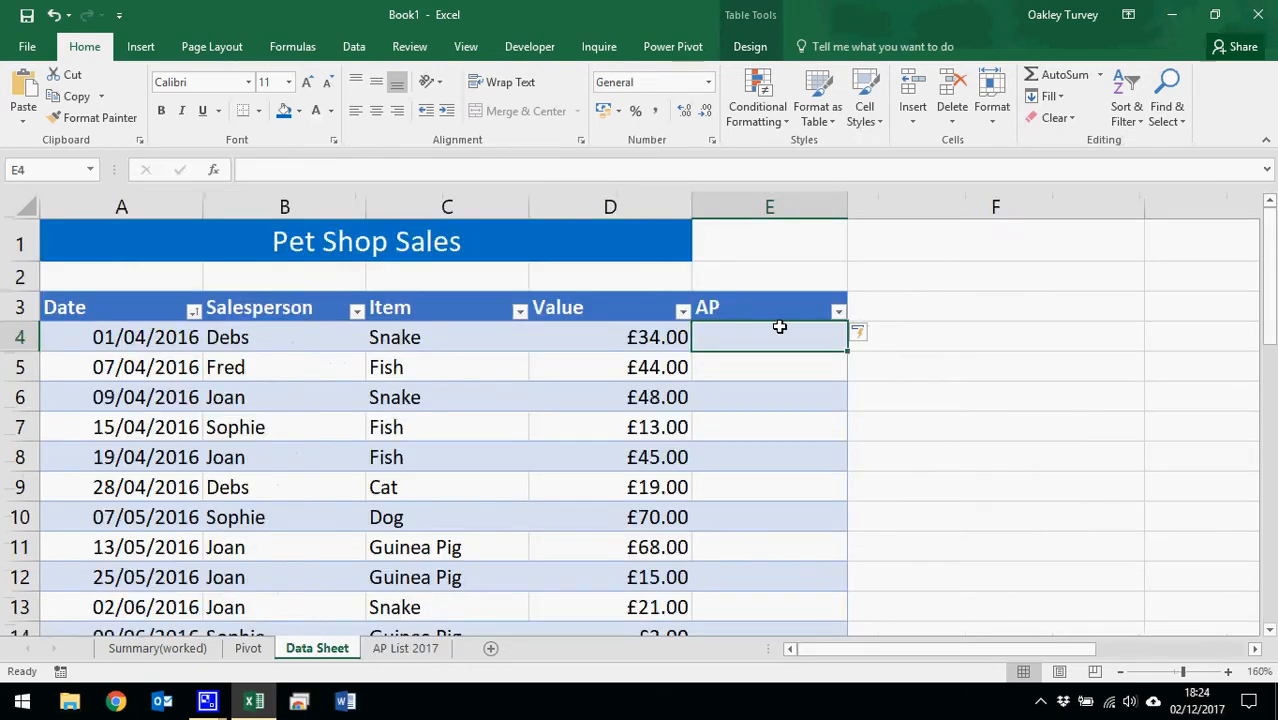
pyautogui.click(145, 339)
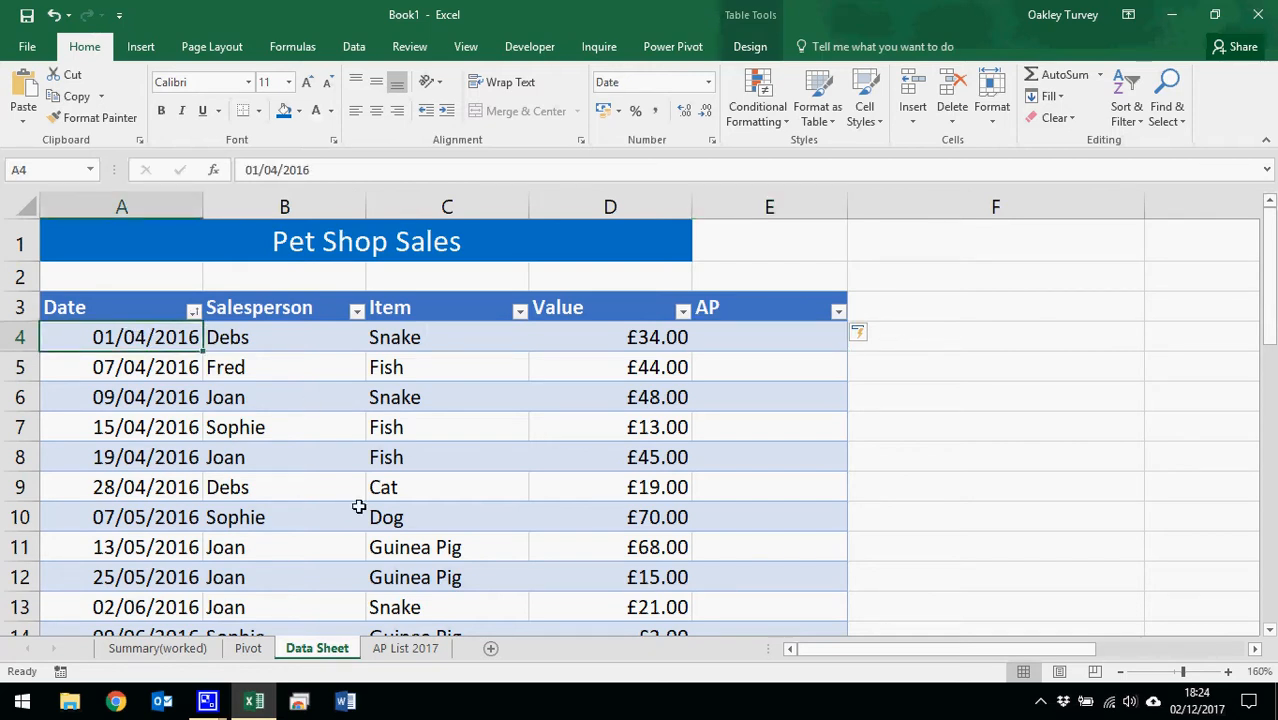
pyautogui.click(403, 645)
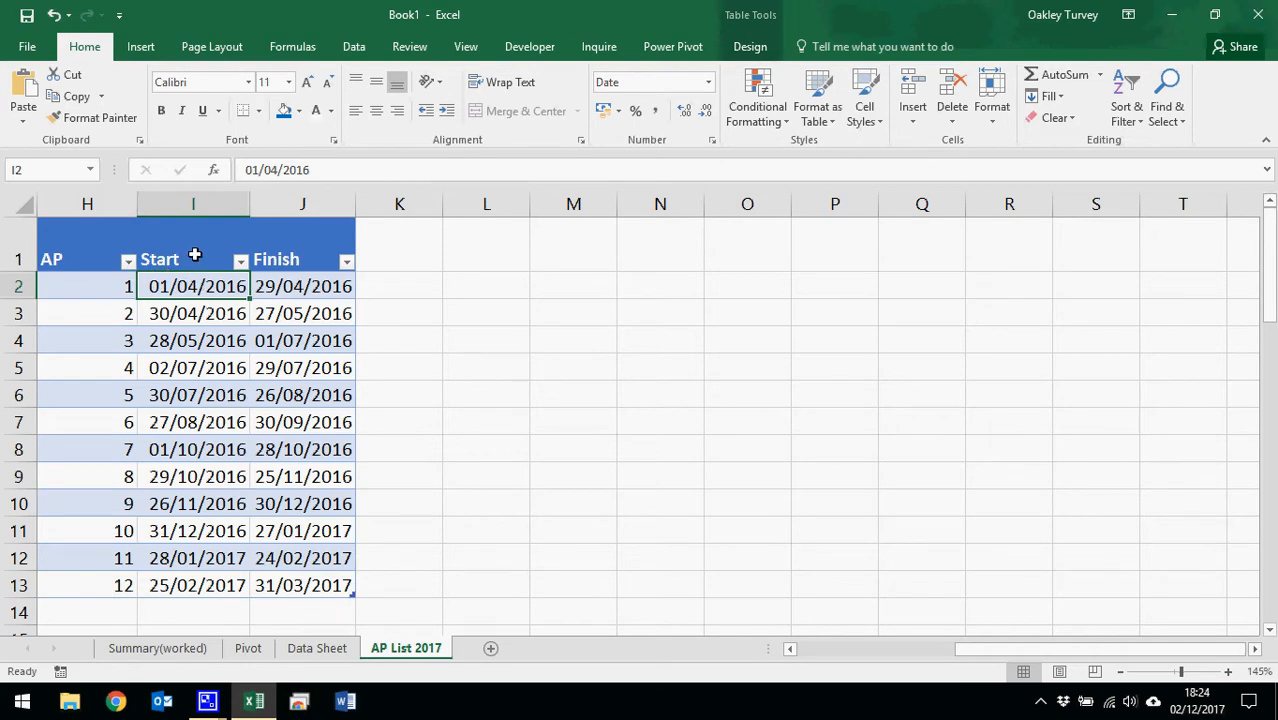
pyautogui.click(186, 312)
pyautogui.click(184, 339)
pyautogui.click(190, 368)
pyautogui.click(191, 395)
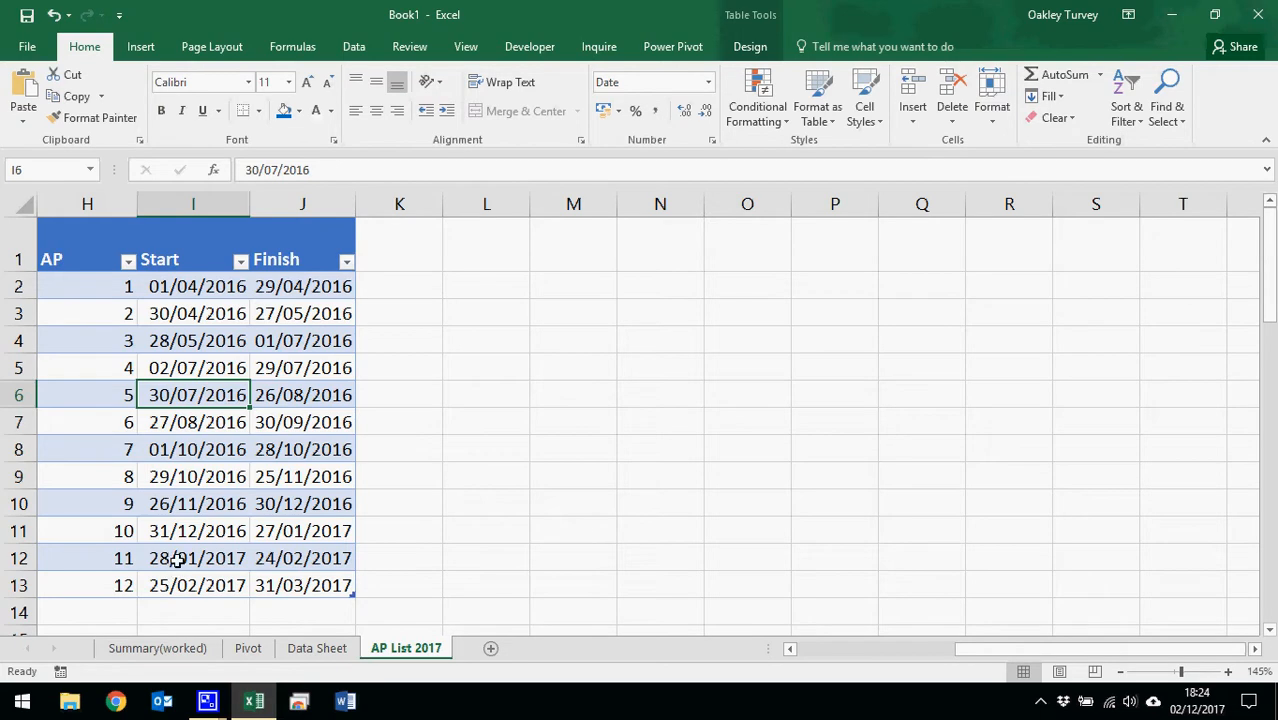
pyautogui.click(305, 649)
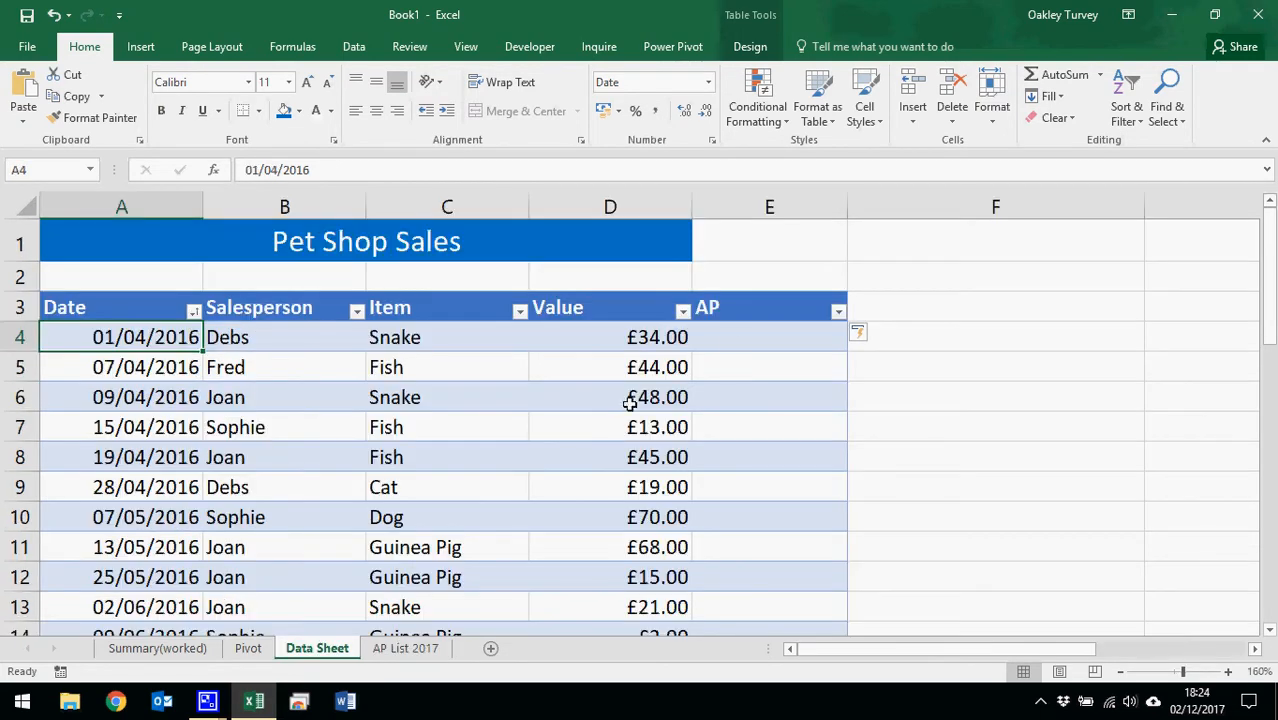
pyautogui.click(740, 336)
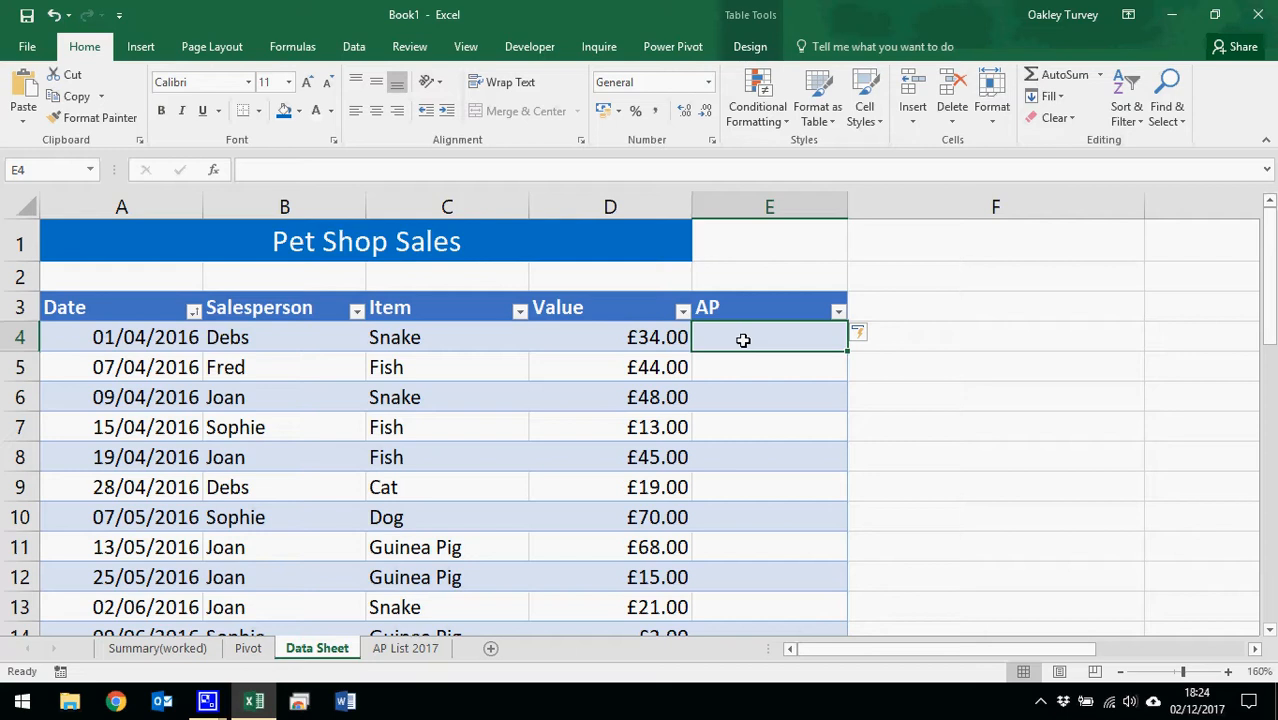
pyautogui.write('=')
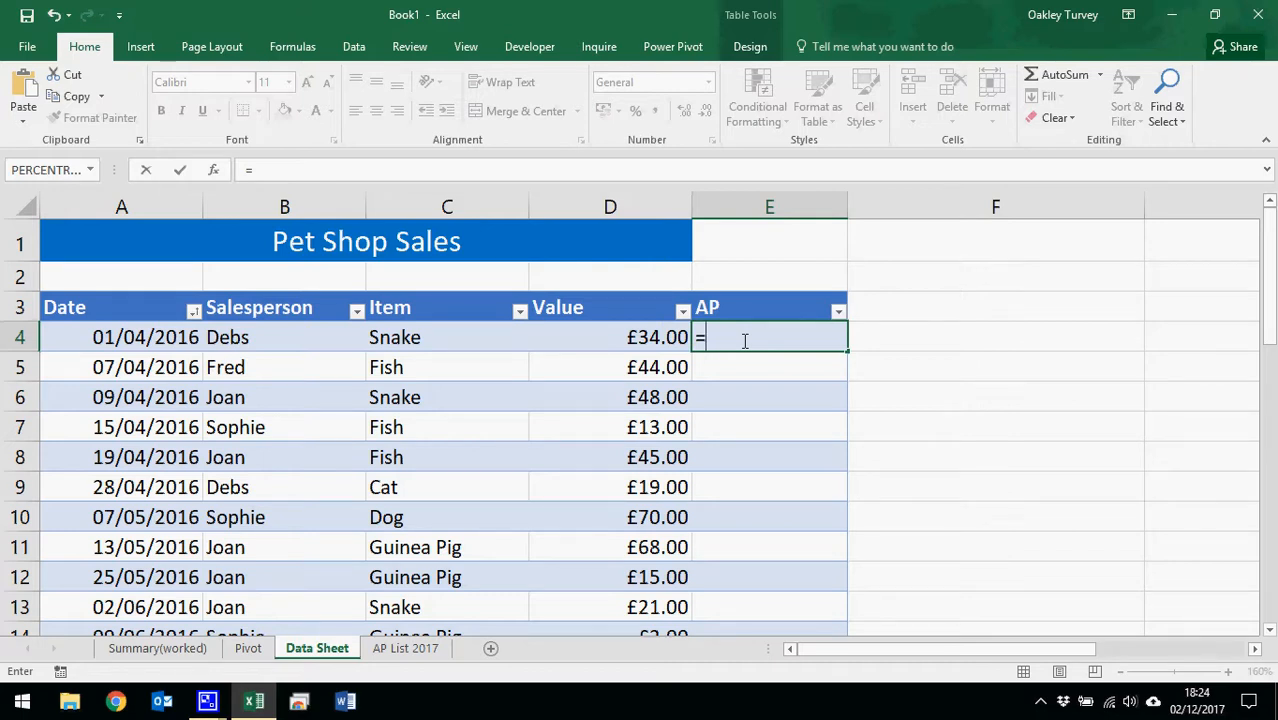
pyautogui.click(145, 335)
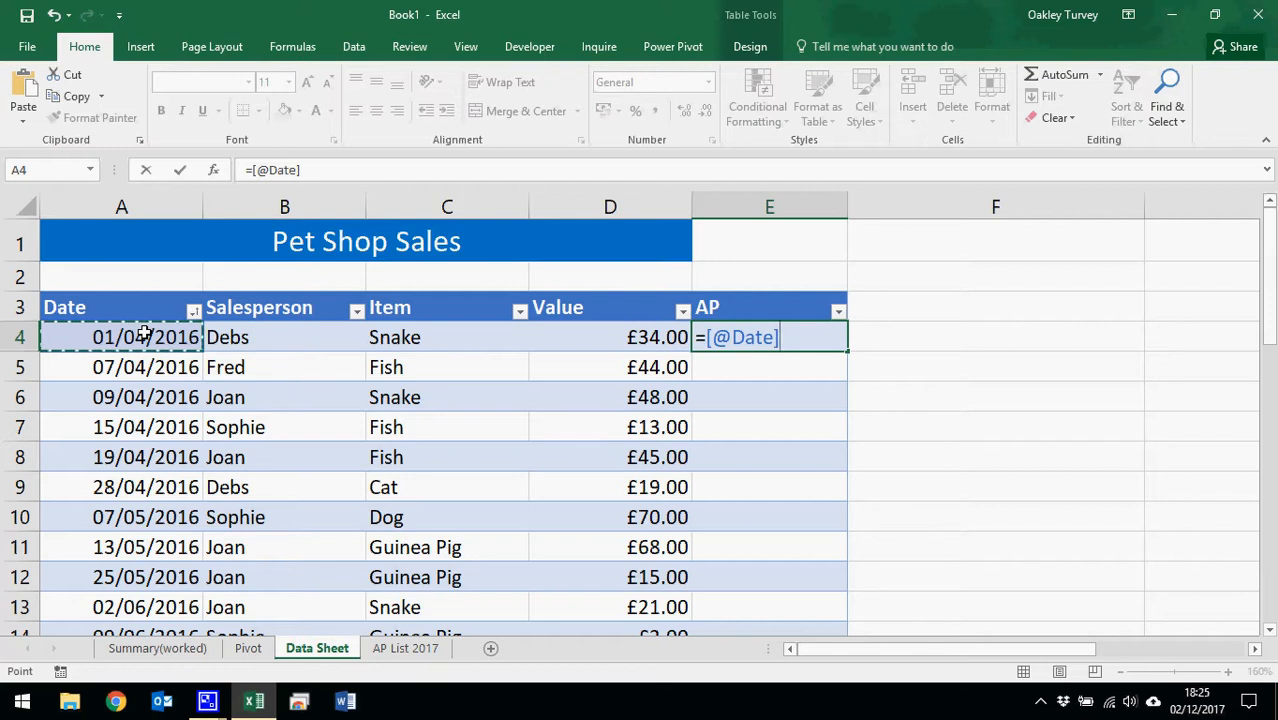
pyautogui.write('>=')
pyautogui.click(391, 646)
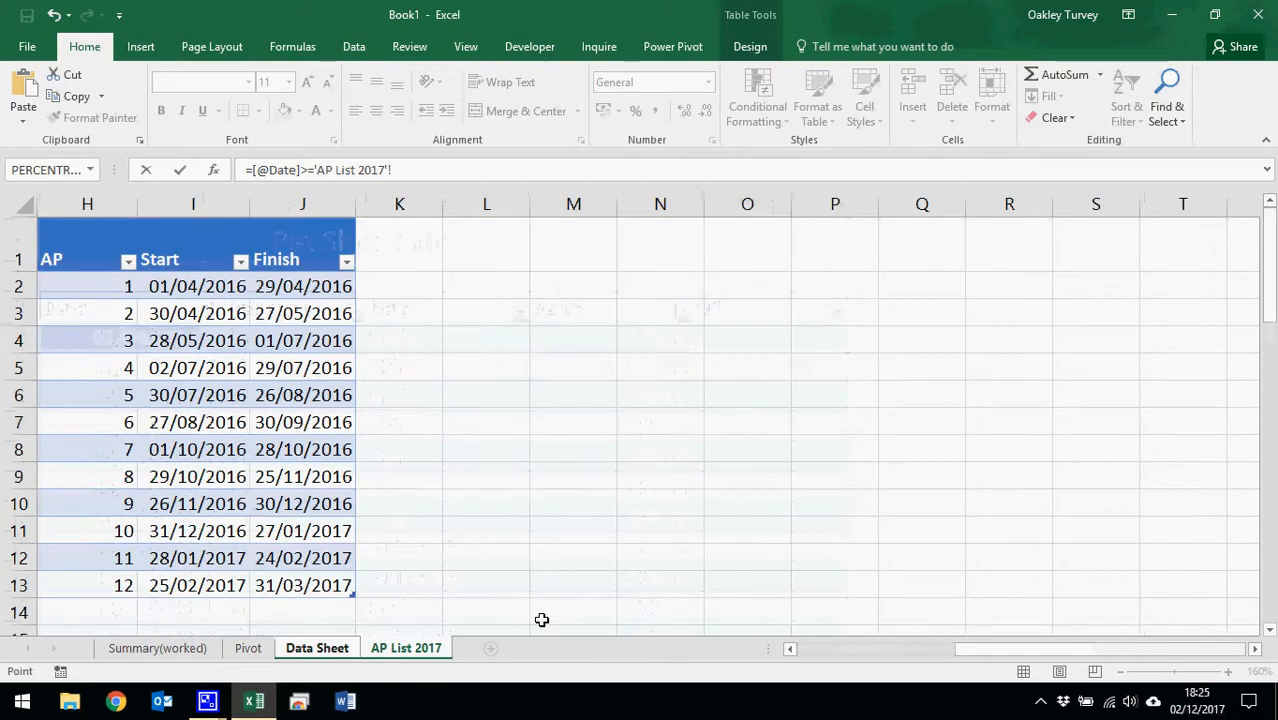
pyautogui.click(189, 216)
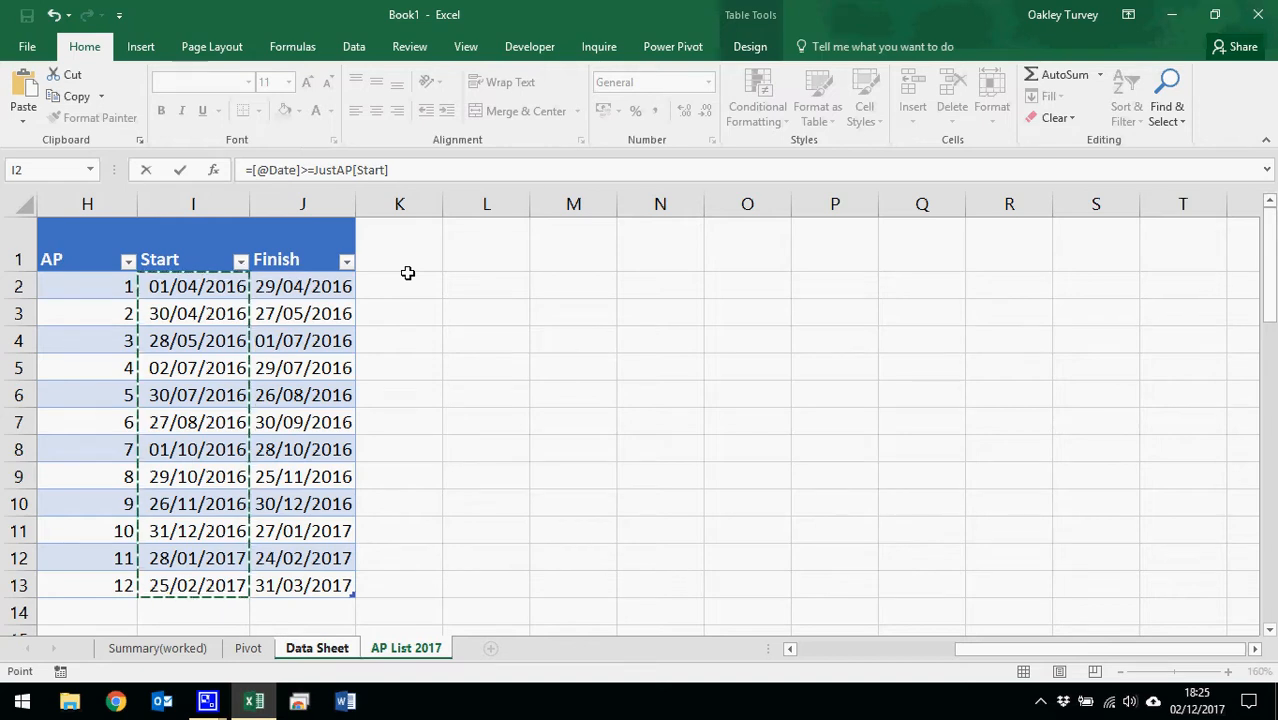
pyautogui.hotkey('ctrl', 'shift', 'Return')
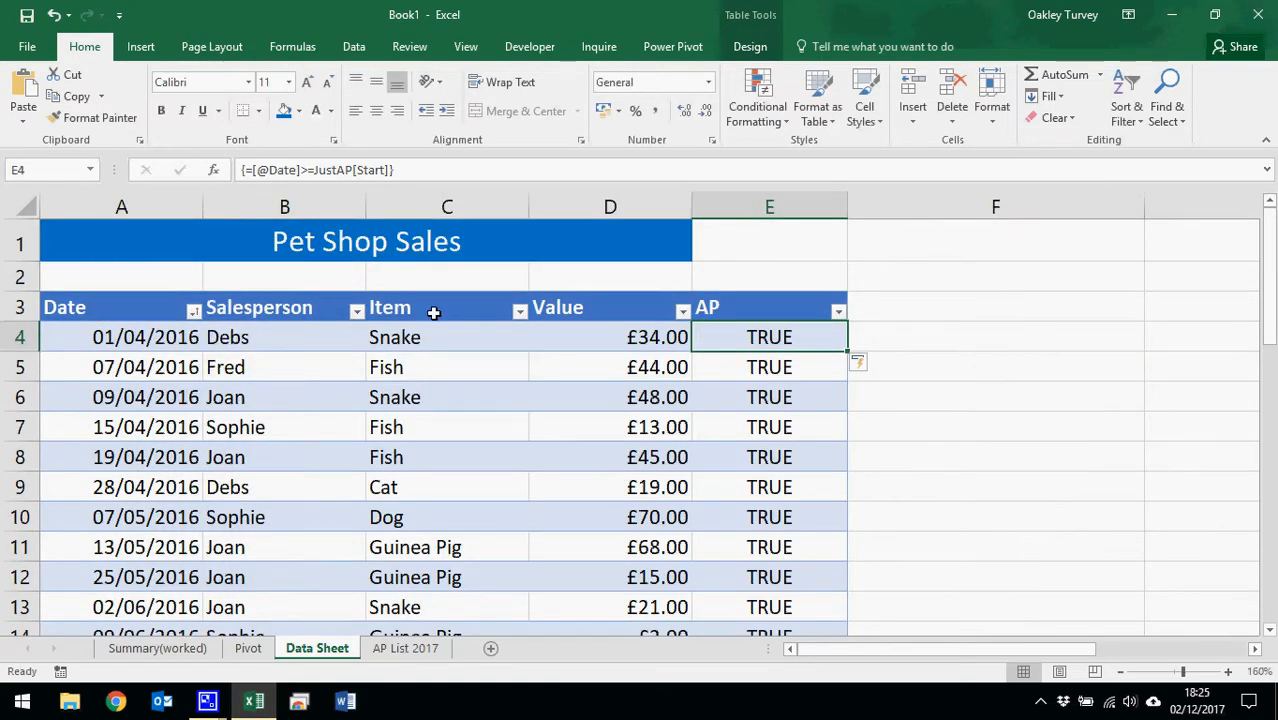
pyautogui.click(395, 169)
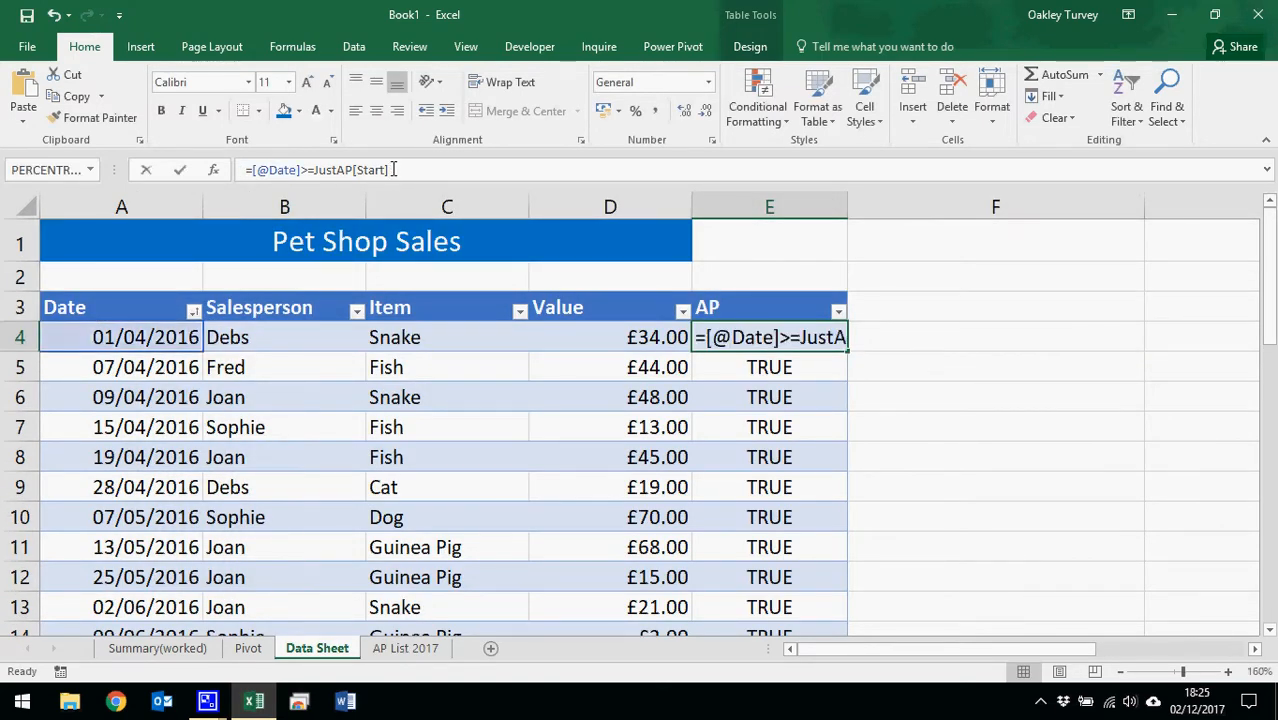
pyautogui.hotkey('ctrl', 'shift', 'Return')
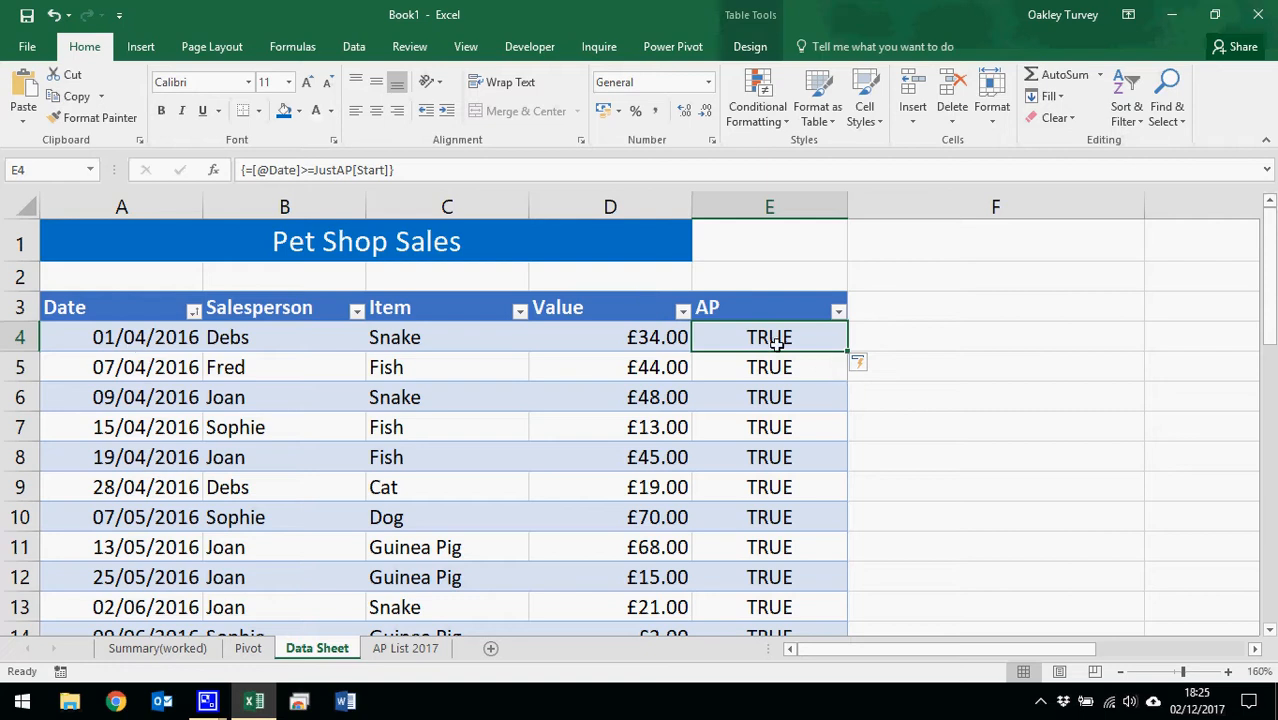
# Step: Check the first period's start date on AP List 2017 and evaluate the array behind the formula in E4, cancelling the edit
pyautogui.click(405, 648)
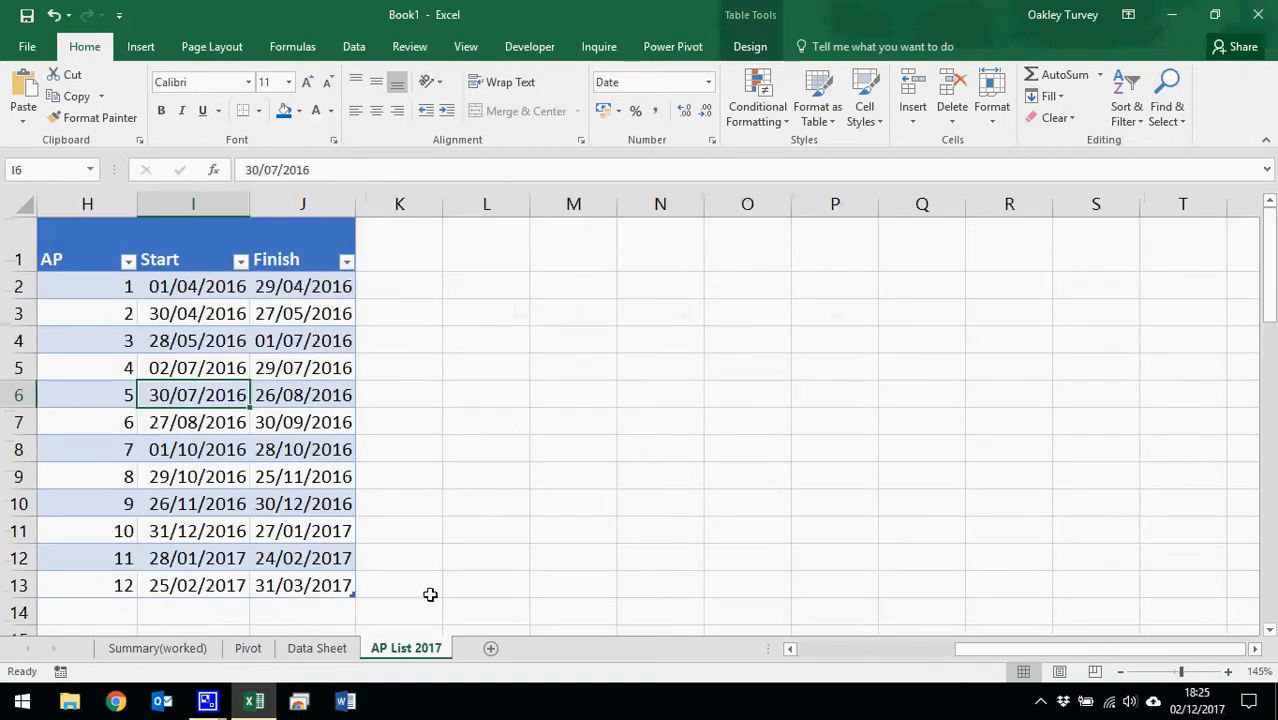
pyautogui.click(189, 284)
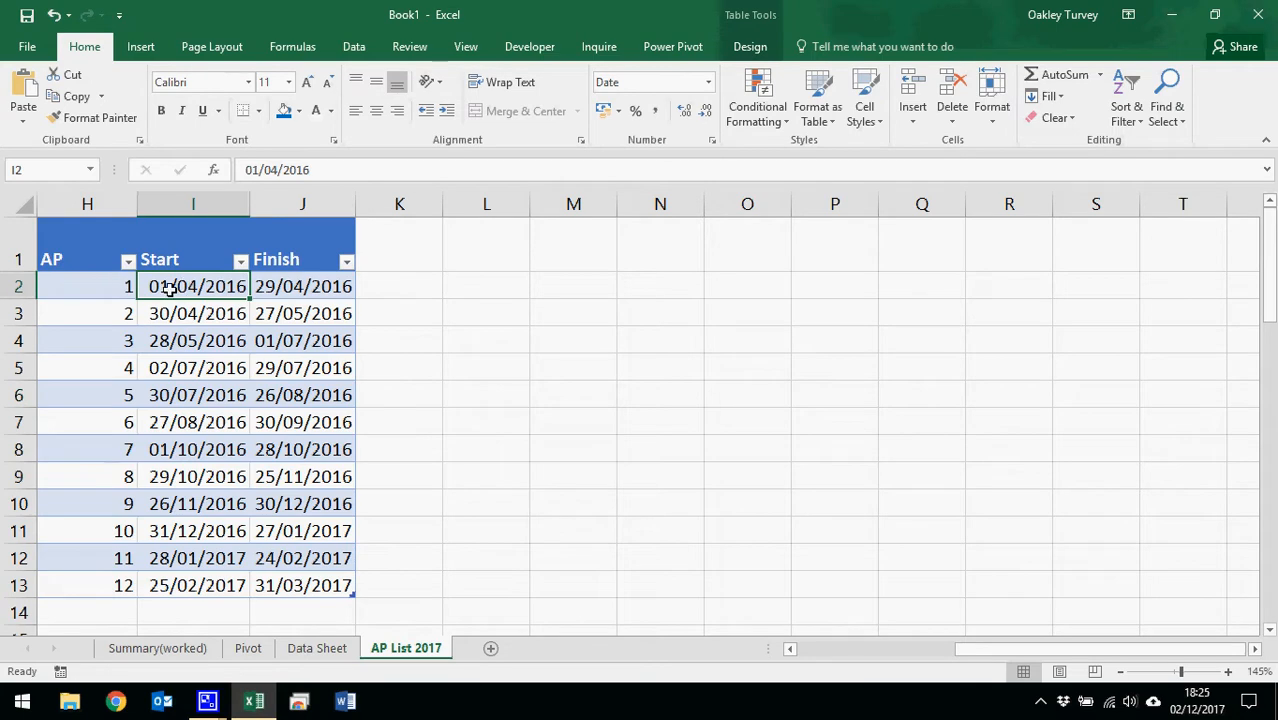
pyautogui.click(314, 648)
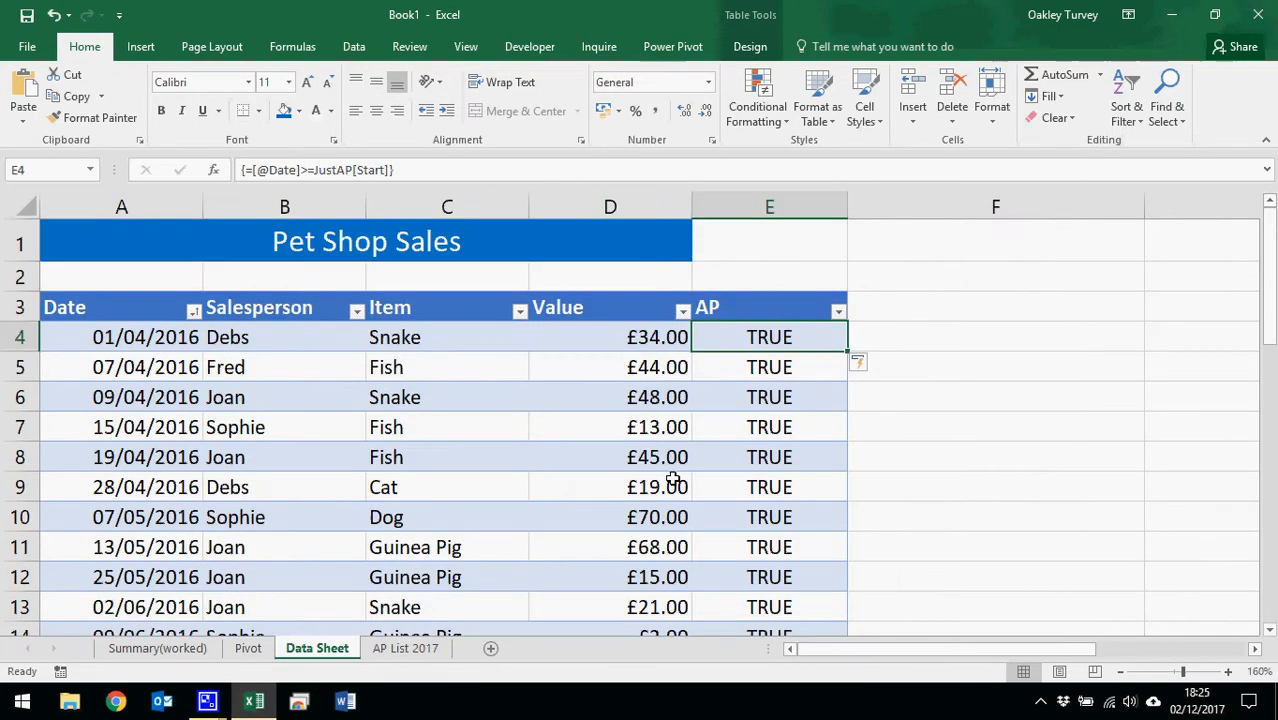
pyautogui.doubleClick(757, 338)
pyautogui.press('F9')
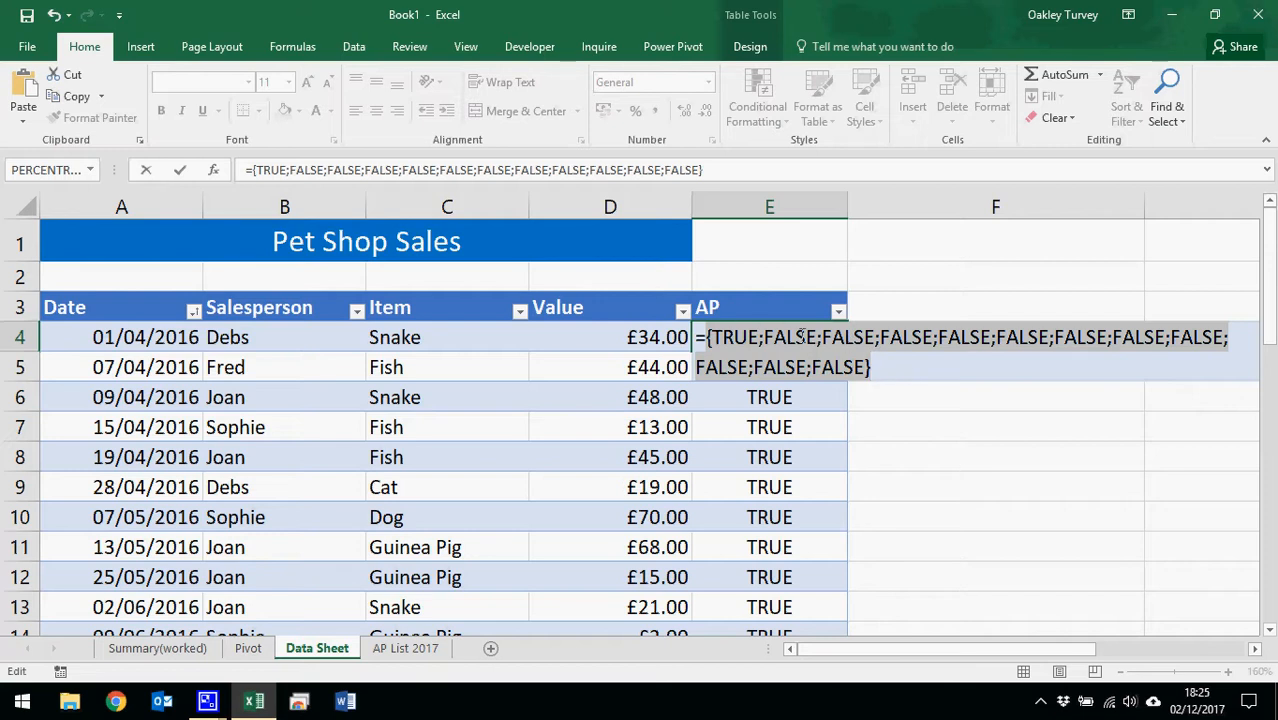
pyautogui.press('Escape')
# Step: Evaluate the array behind the AP formula in E29 for the sale dated 22/12/2016, cancelling the edit
pyautogui.scroll(-7, 770, 495)
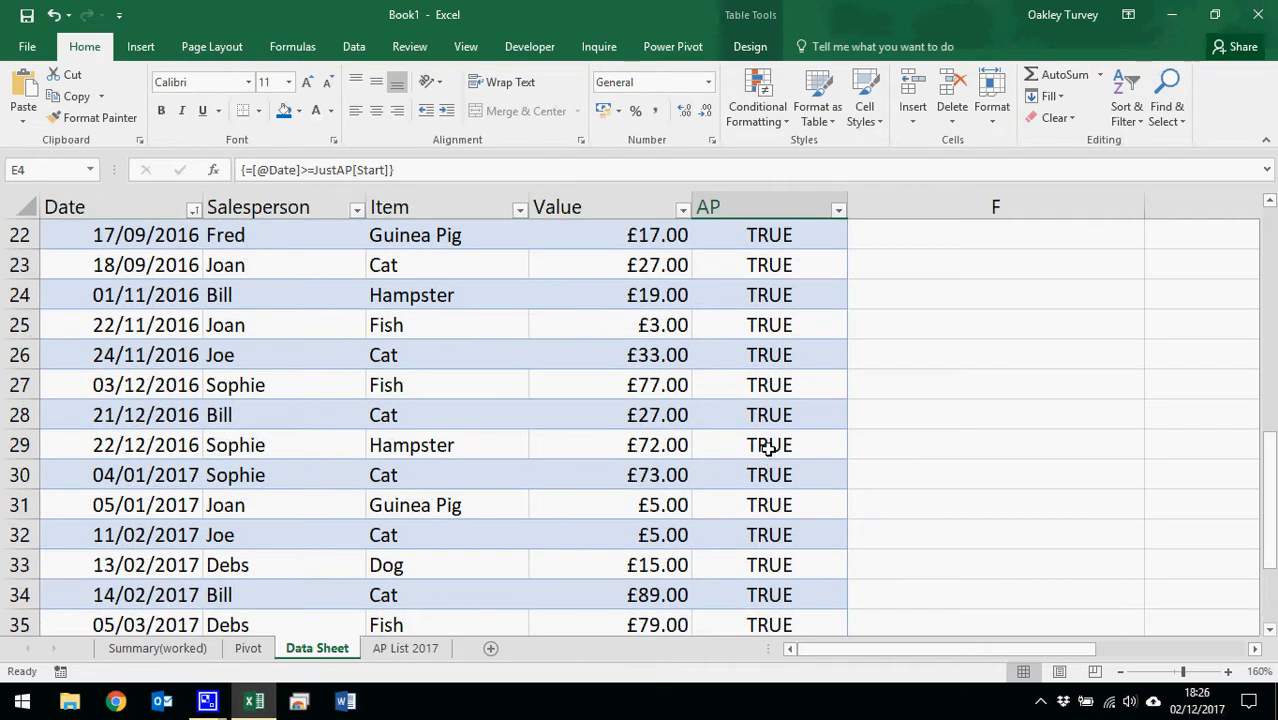
pyautogui.doubleClick(768, 450)
pyautogui.moveTo(990, 445); pyautogui.dragTo(706, 445)
pyautogui.press('F9')
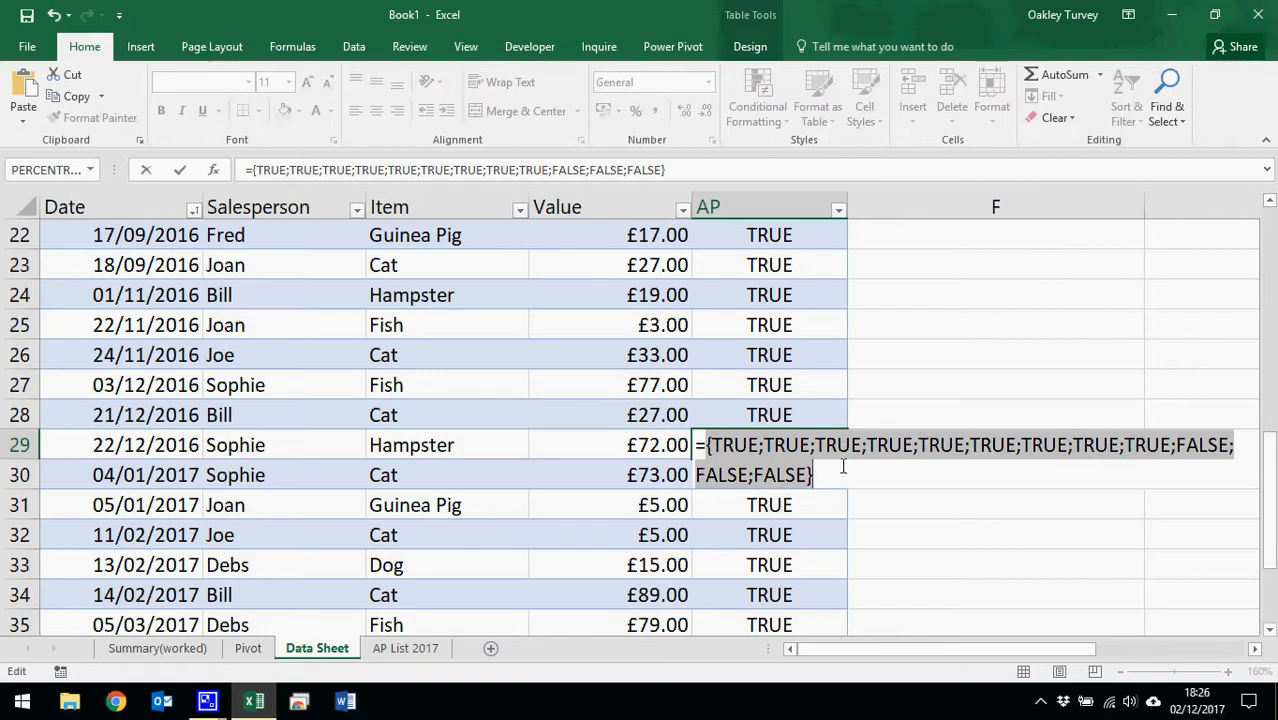
pyautogui.press('Escape')
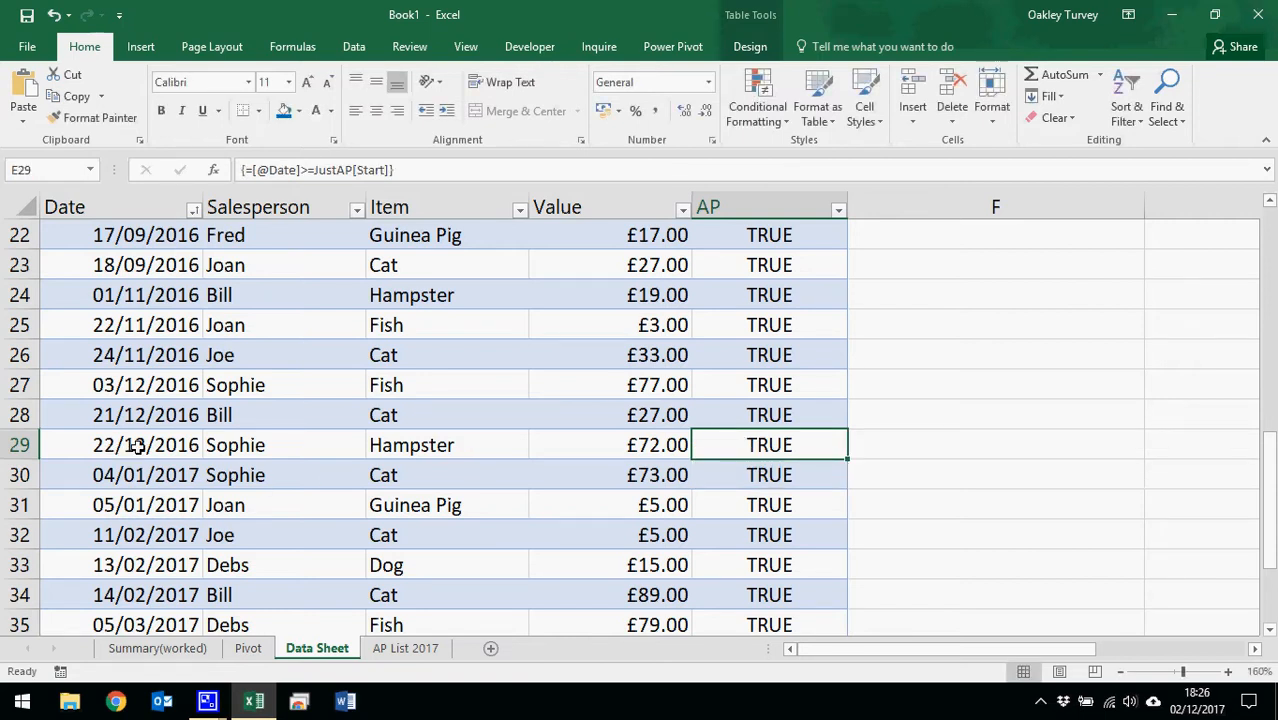
# Step: Check the period dates on AP List 2017 and evaluate the array in Data Sheet cell E29 again
pyautogui.click(395, 649)
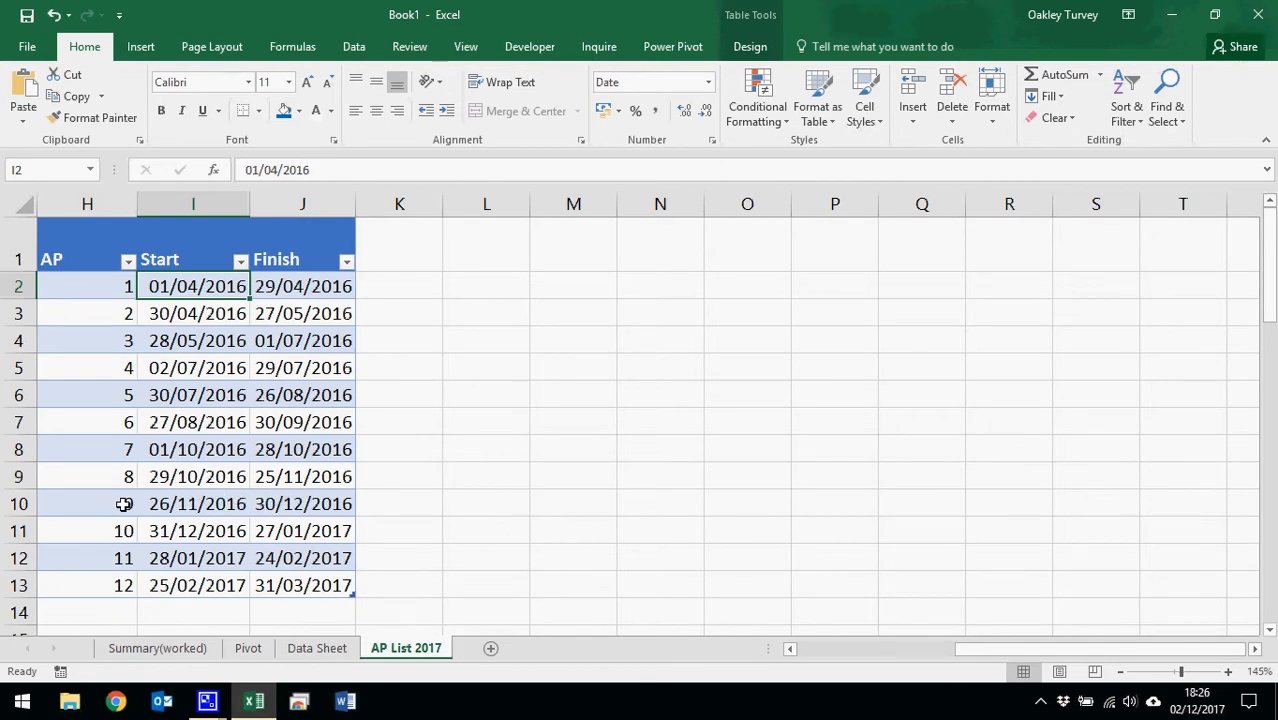
pyautogui.click(330, 649)
pyautogui.doubleClick(784, 444)
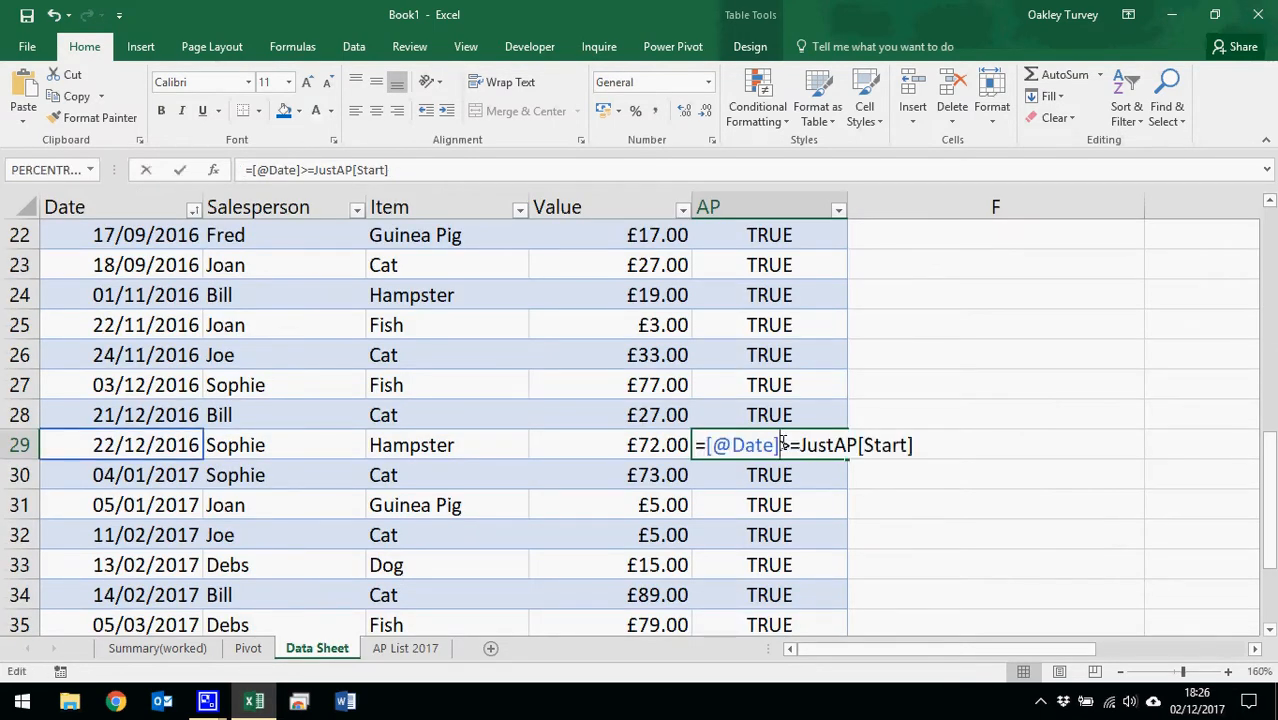
pyautogui.press('F9')
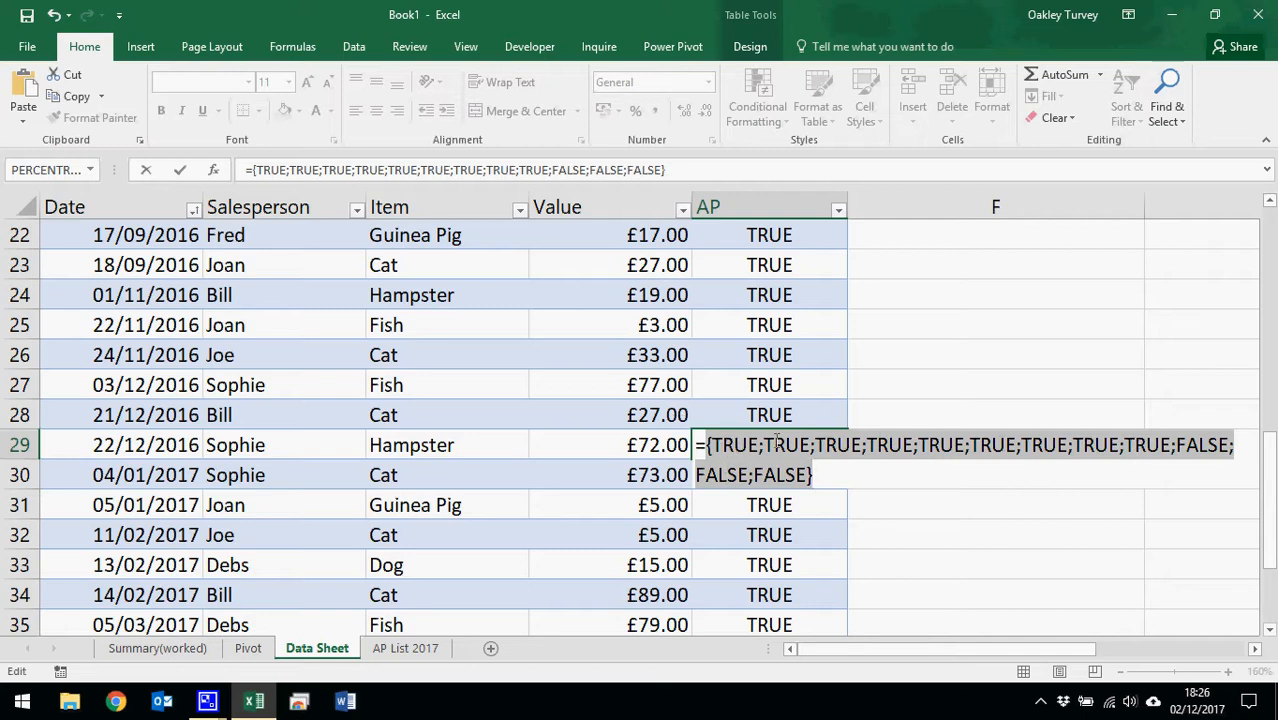
pyautogui.press('Escape')
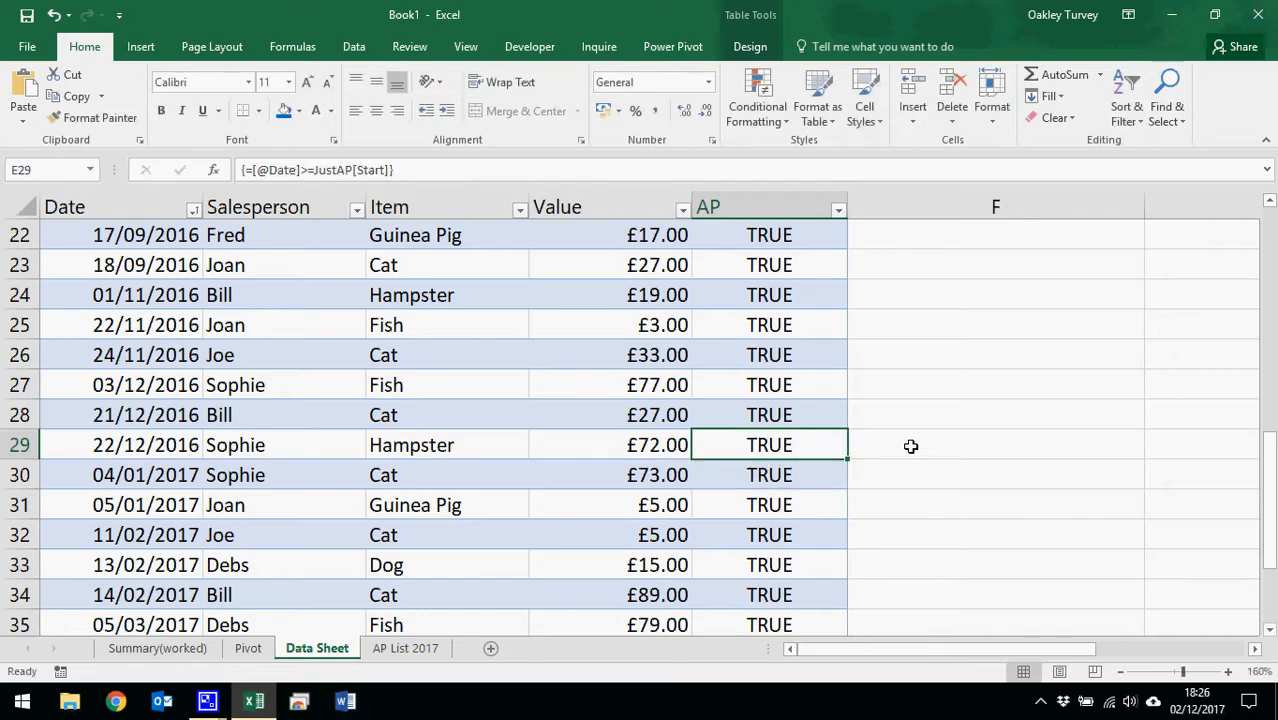
pyautogui.scroll(7, 900, 451)
pyautogui.click(800, 345)
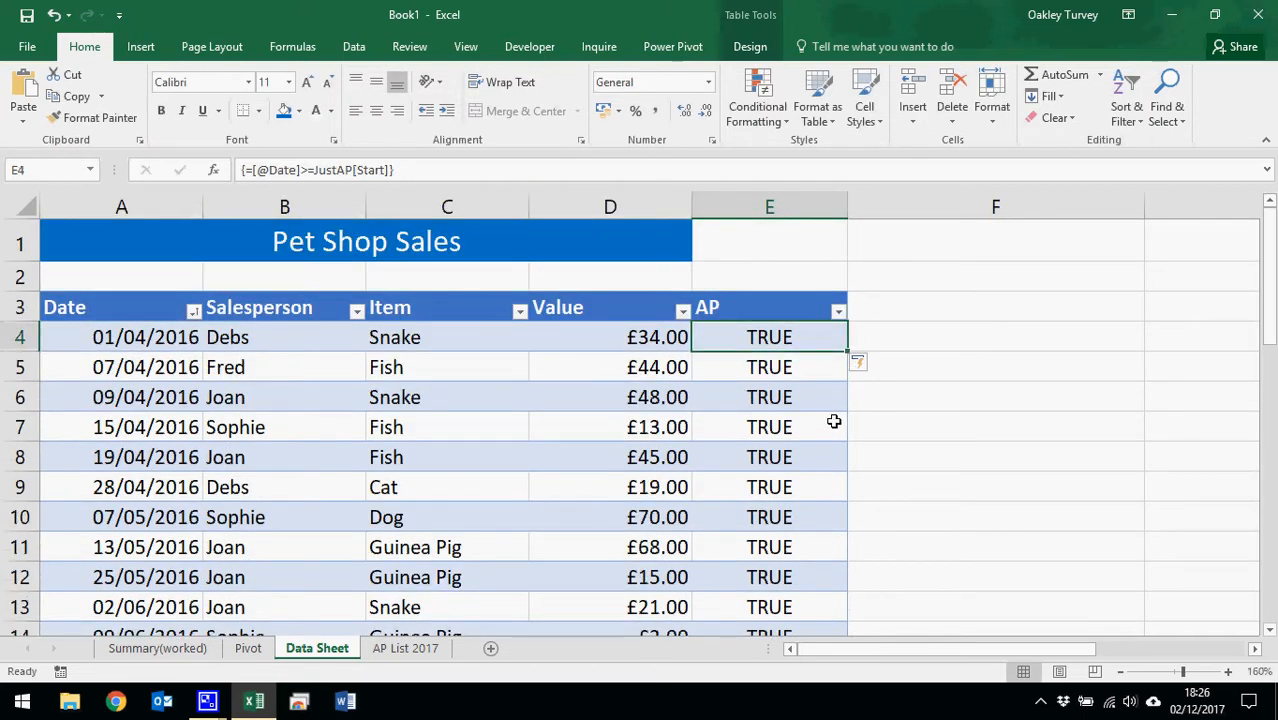
pyautogui.doubleClick(773, 338)
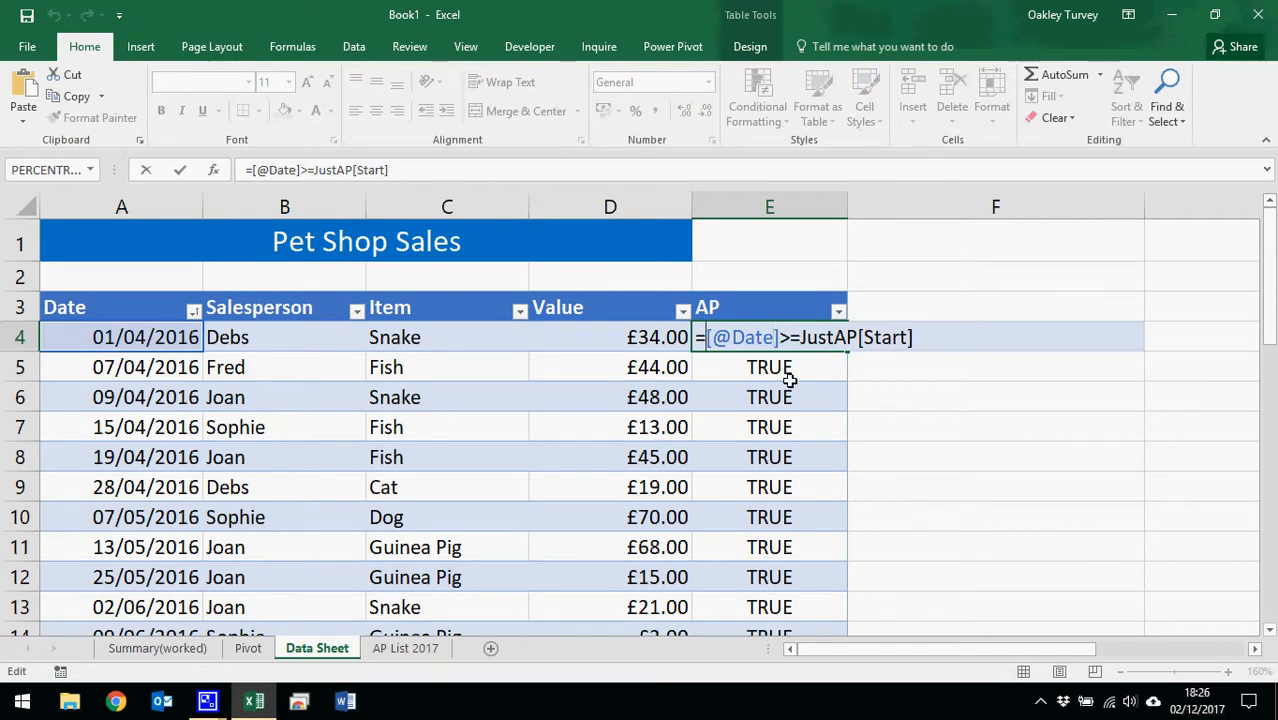
pyautogui.write('(')
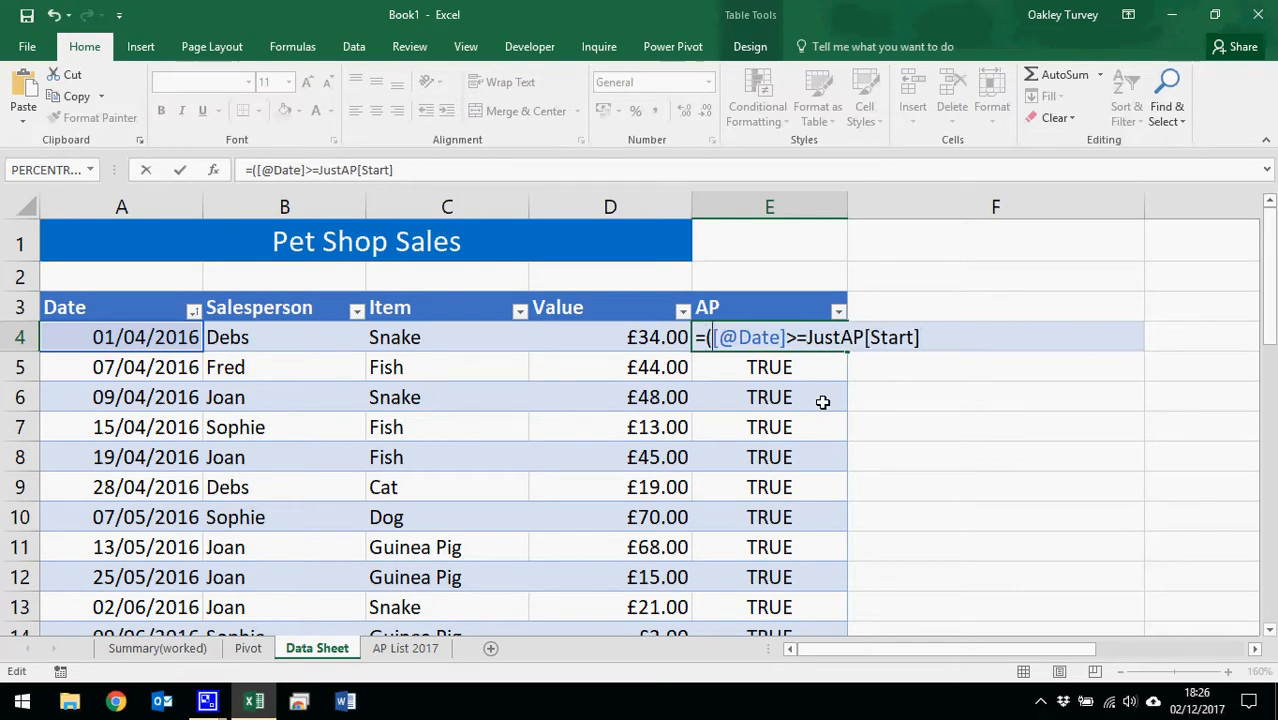
pyautogui.click(942, 334)
pyautogui.write(')')
pyautogui.write('*1')
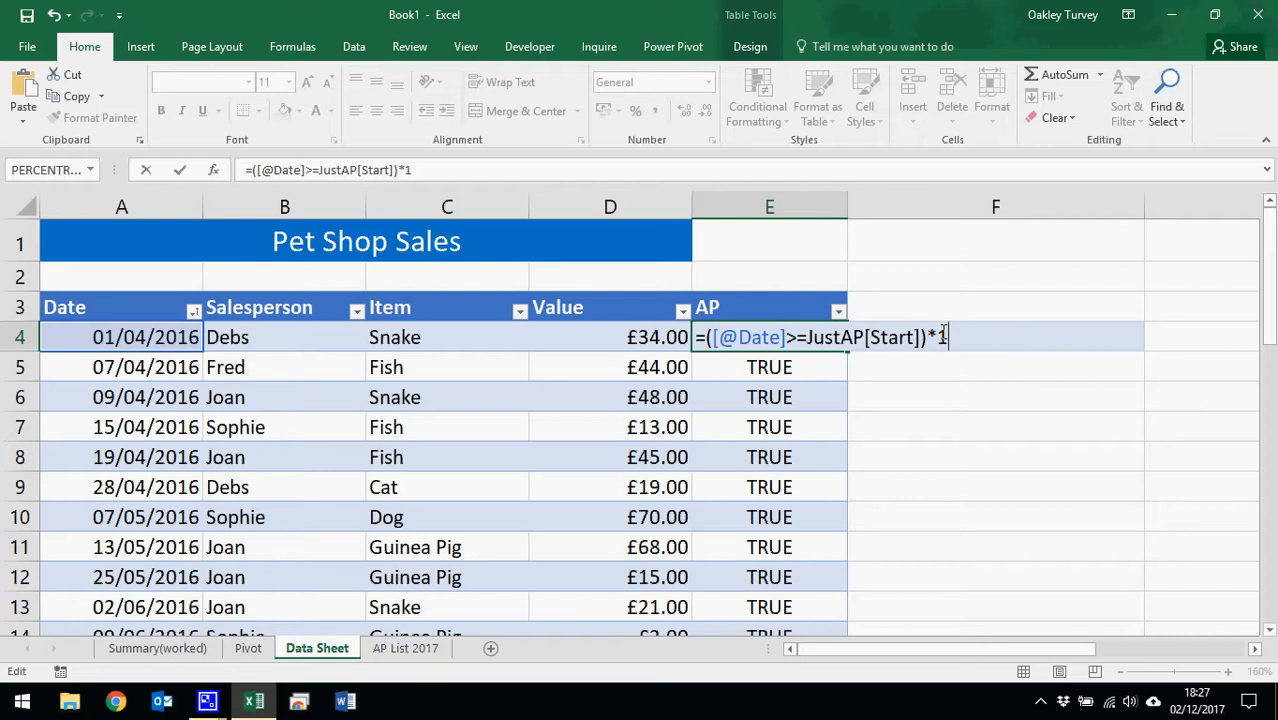
pyautogui.hotkey('ctrl', 'shift', 'Return')
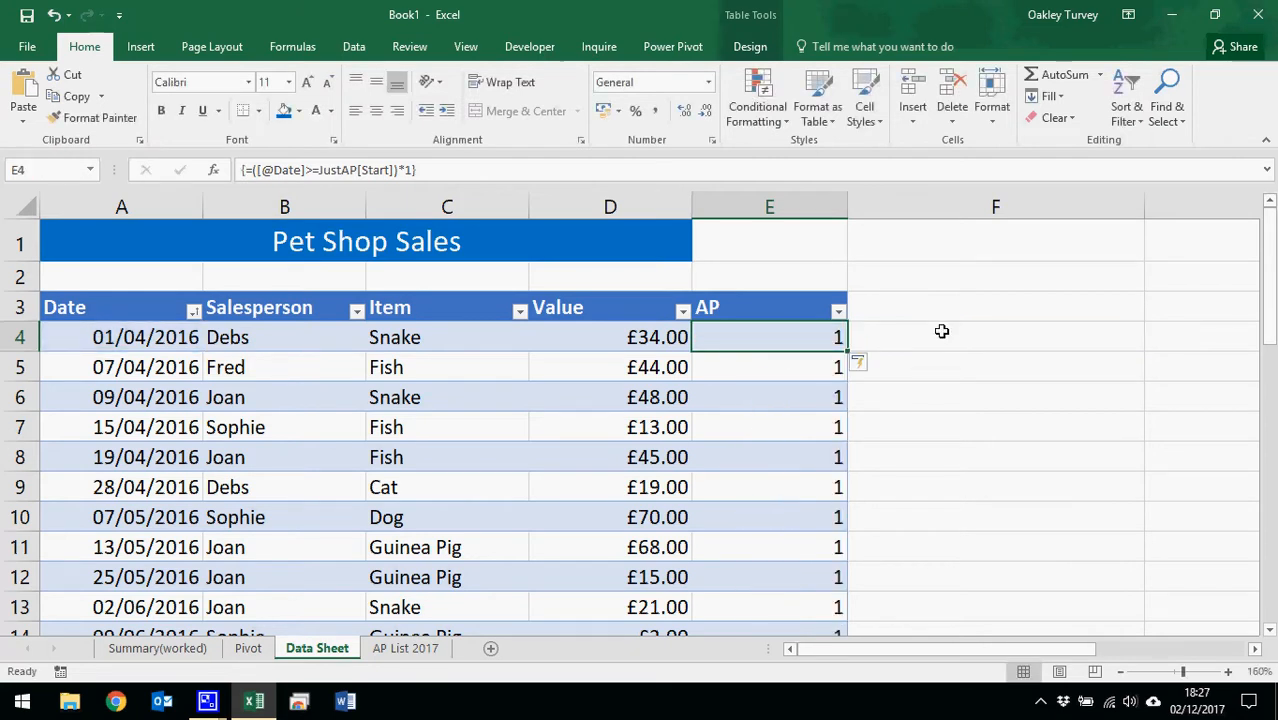
# Step: Evaluate the array behind the AP formula in E4, cancel the edit and check the formula in the rows below
pyautogui.doubleClick(806, 337)
pyautogui.press('F9')
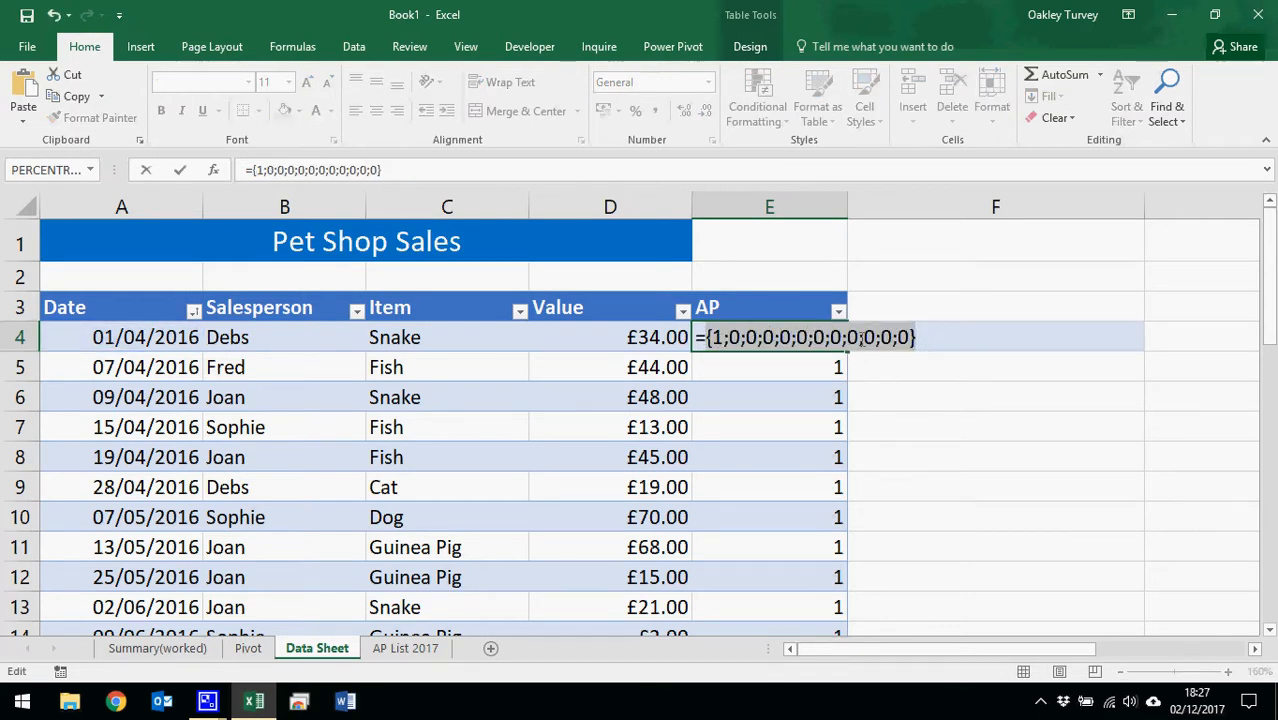
pyautogui.press('Escape')
pyautogui.click(799, 367)
pyautogui.click(810, 402)
pyautogui.click(820, 428)
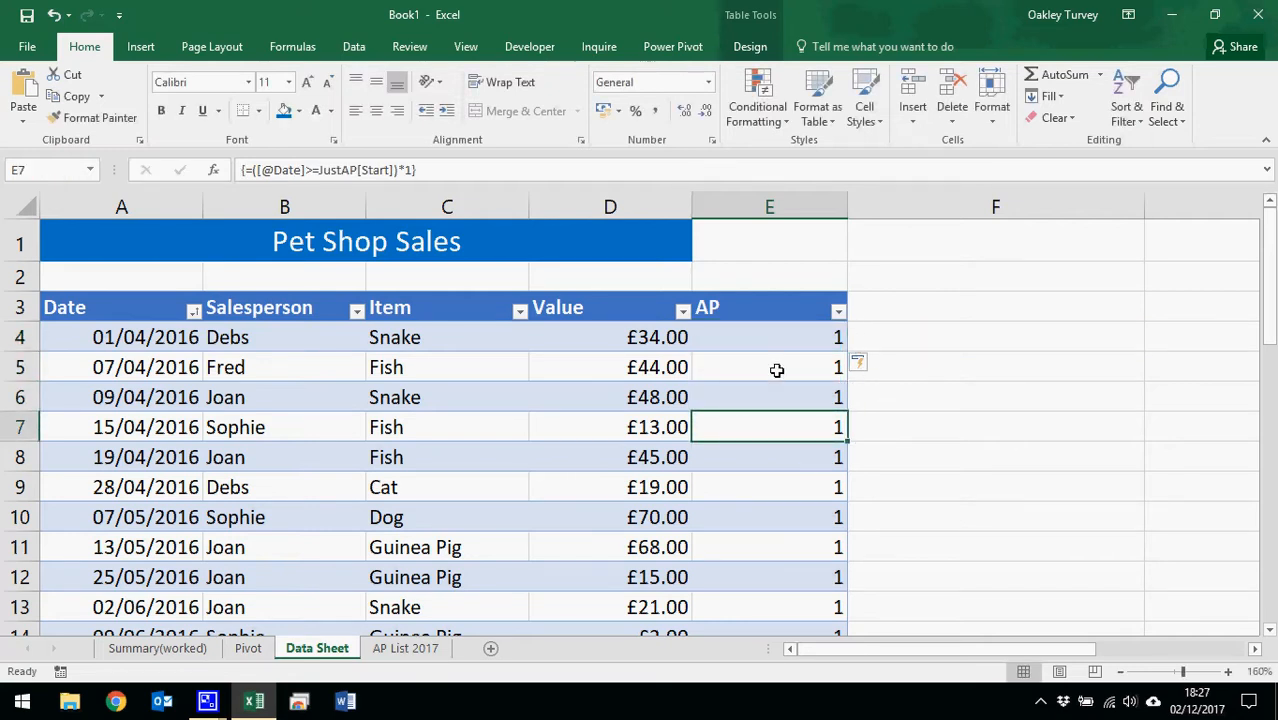
# Step: Evaluate the array behind E34 for the sale dated 14/02/2017, cancel the edit and compare with the period dates on AP List 2017
pyautogui.scroll(-12, 776, 371)
pyautogui.scroll(2, 789, 371)
pyautogui.scroll(3, 789, 371)
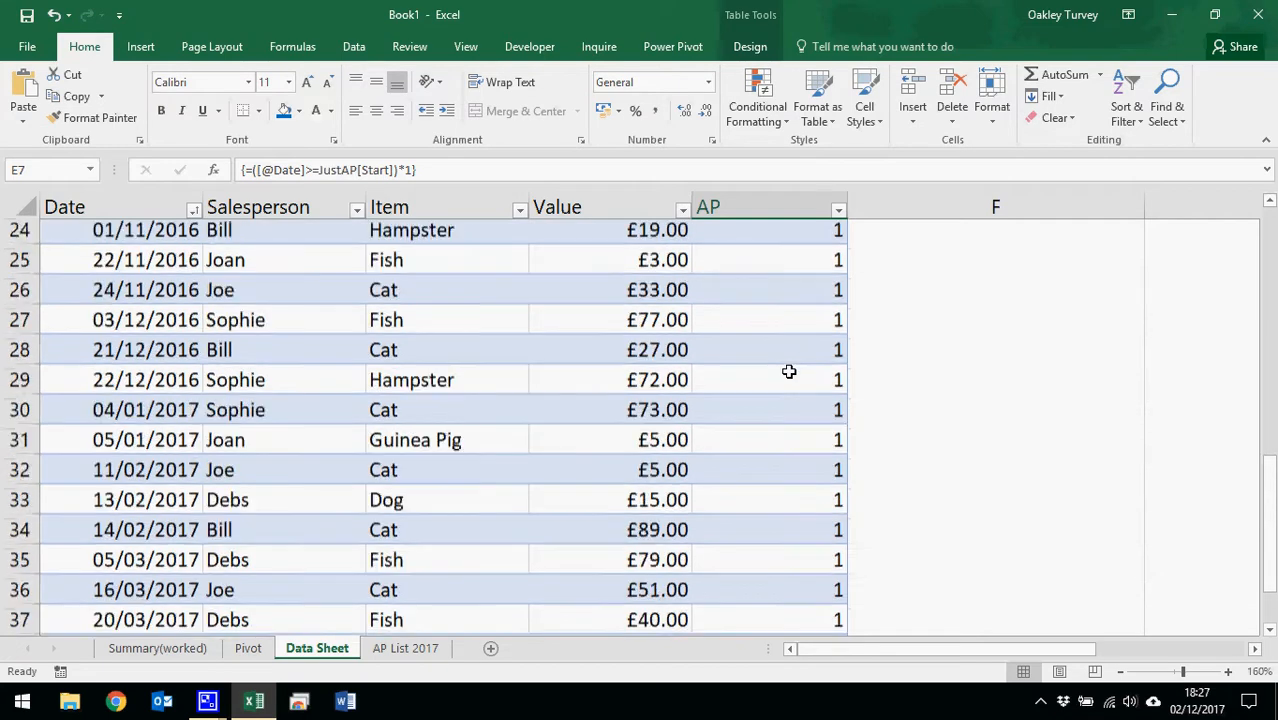
pyautogui.scroll(-1, 807, 460)
pyautogui.click(785, 505)
pyautogui.doubleClick(785, 505)
pyautogui.press('F9')
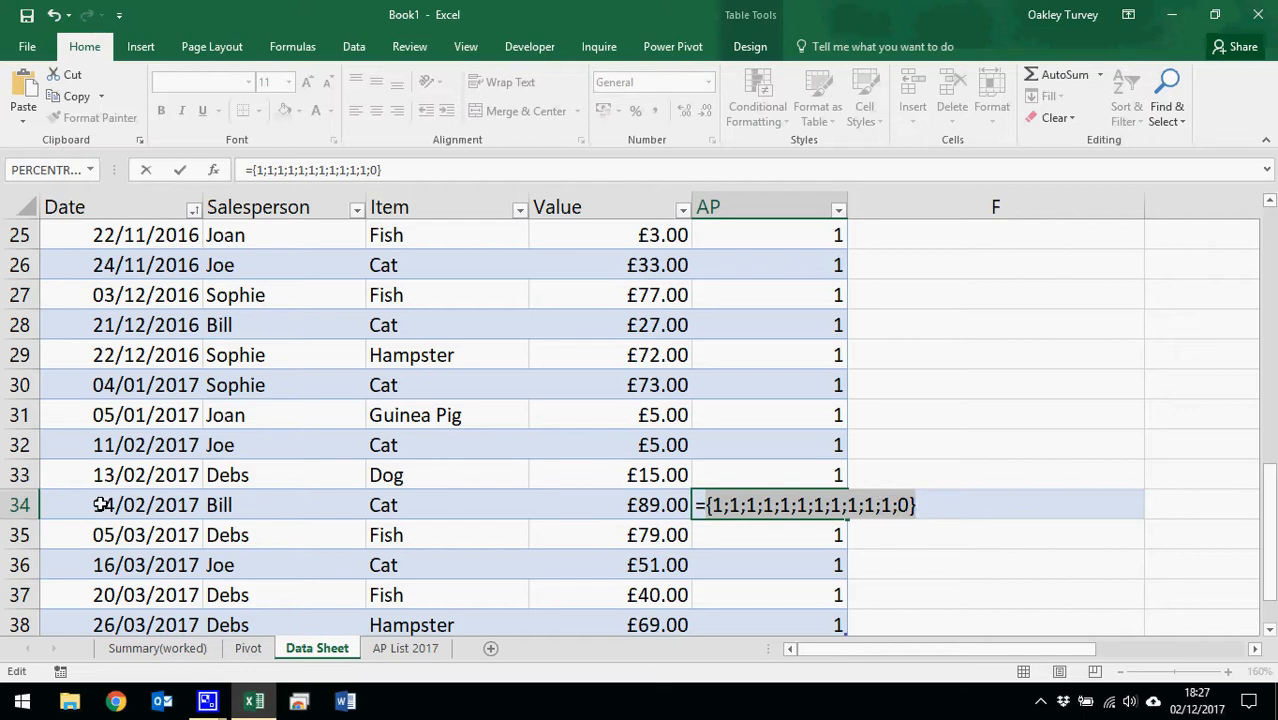
pyautogui.press('Escape')
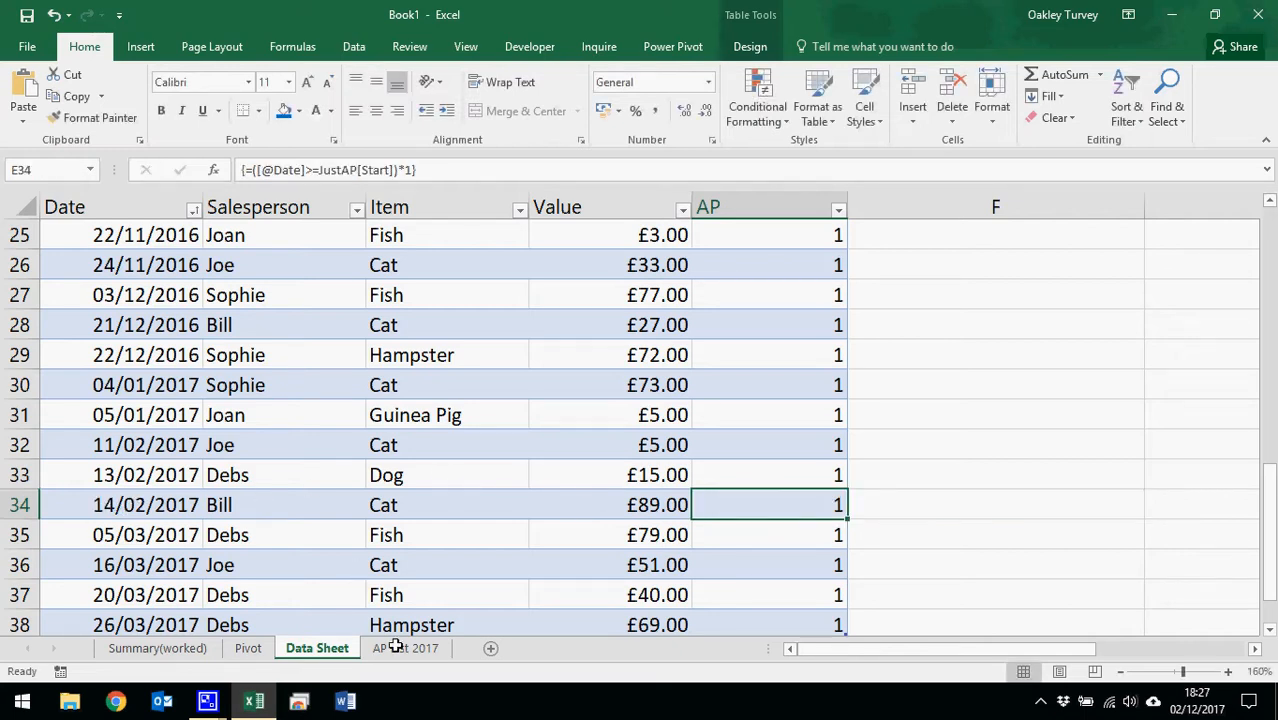
pyautogui.click(405, 648)
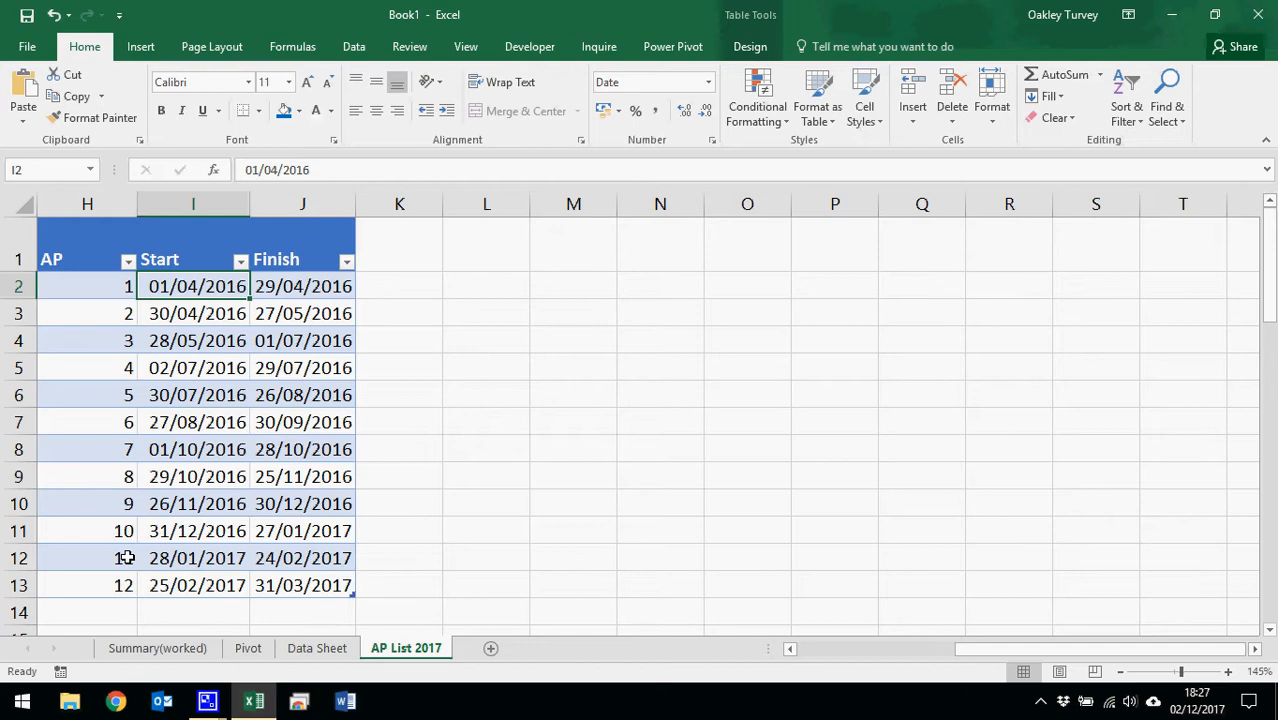
pyautogui.click(315, 649)
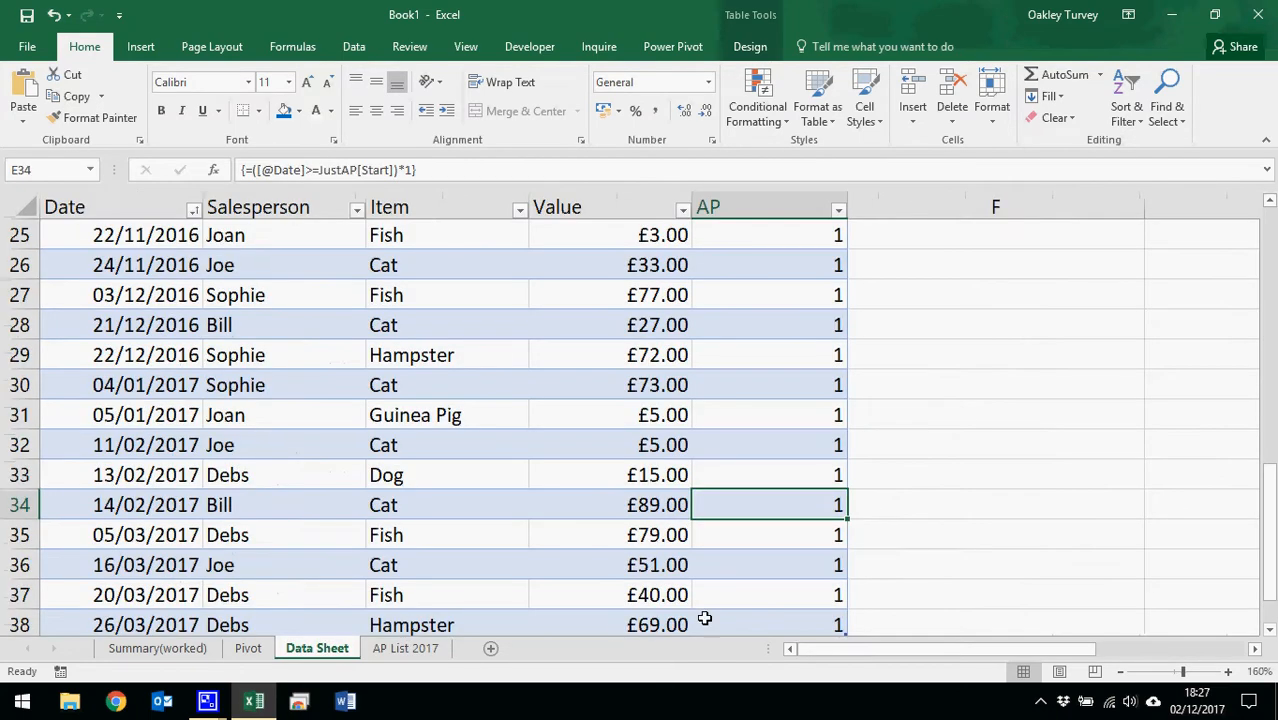
pyautogui.click(254, 170)
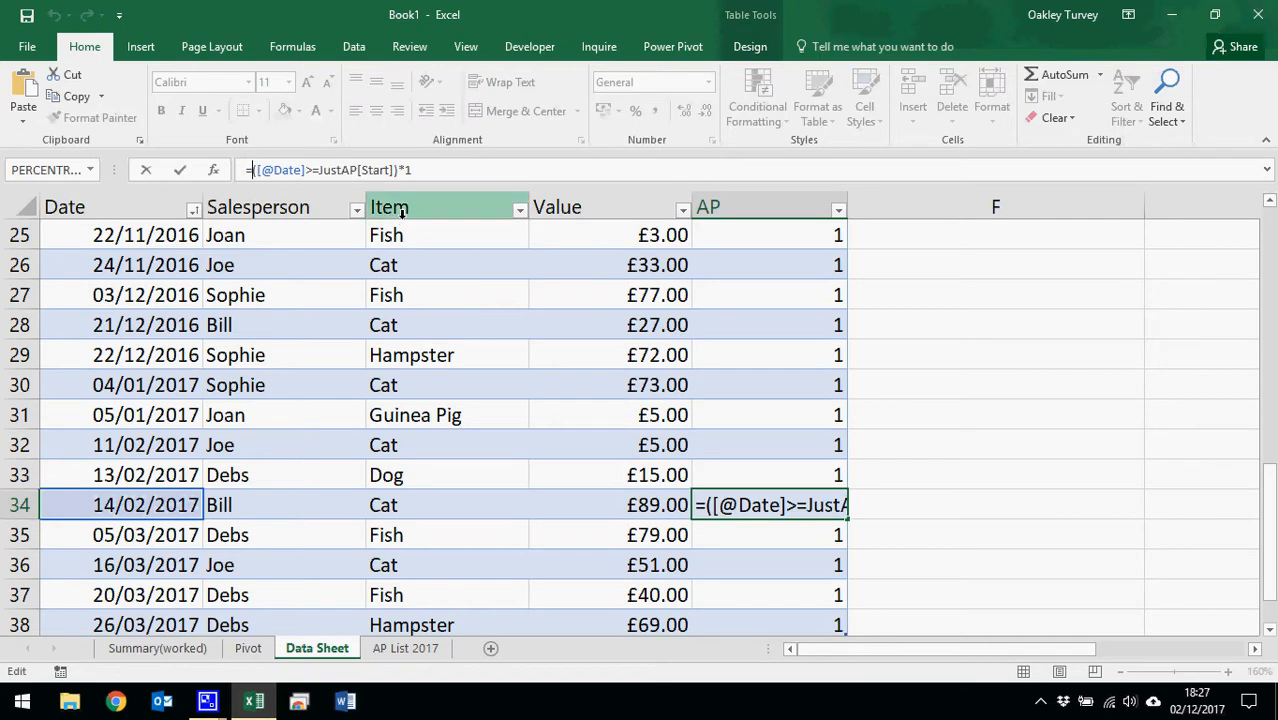
pyautogui.write('SUM')
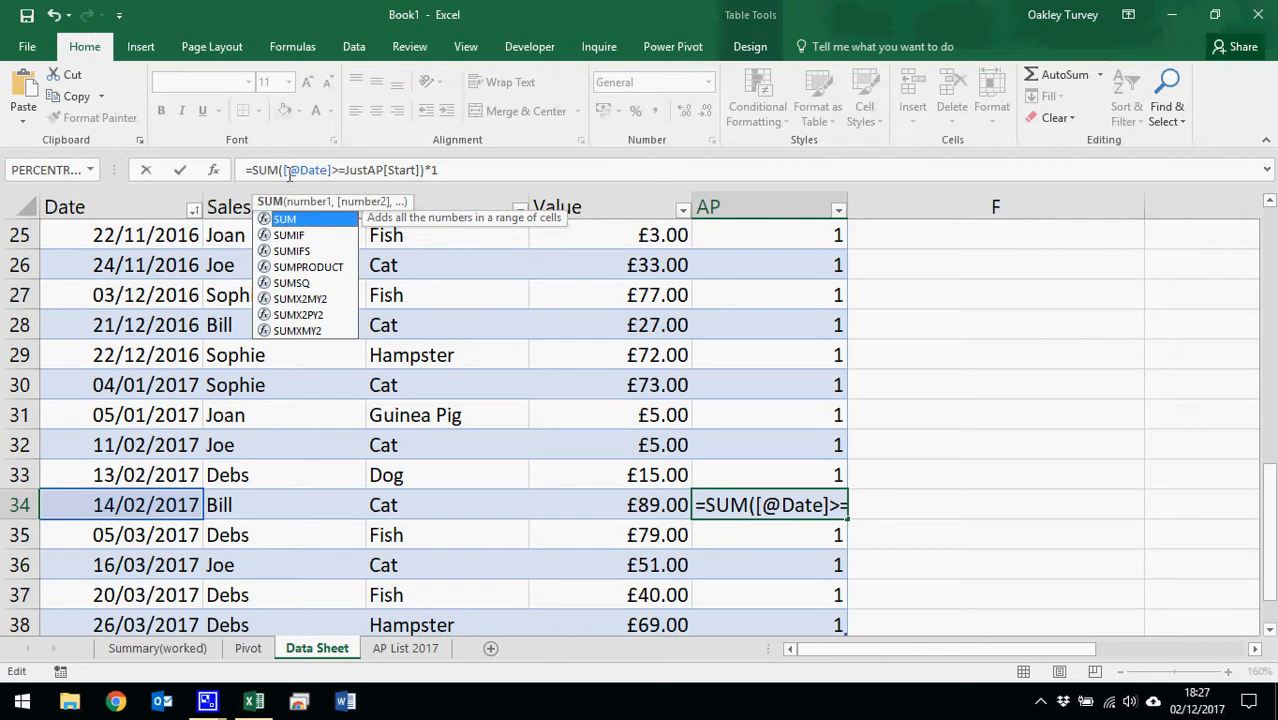
pyautogui.click(286, 172)
pyautogui.write('(')
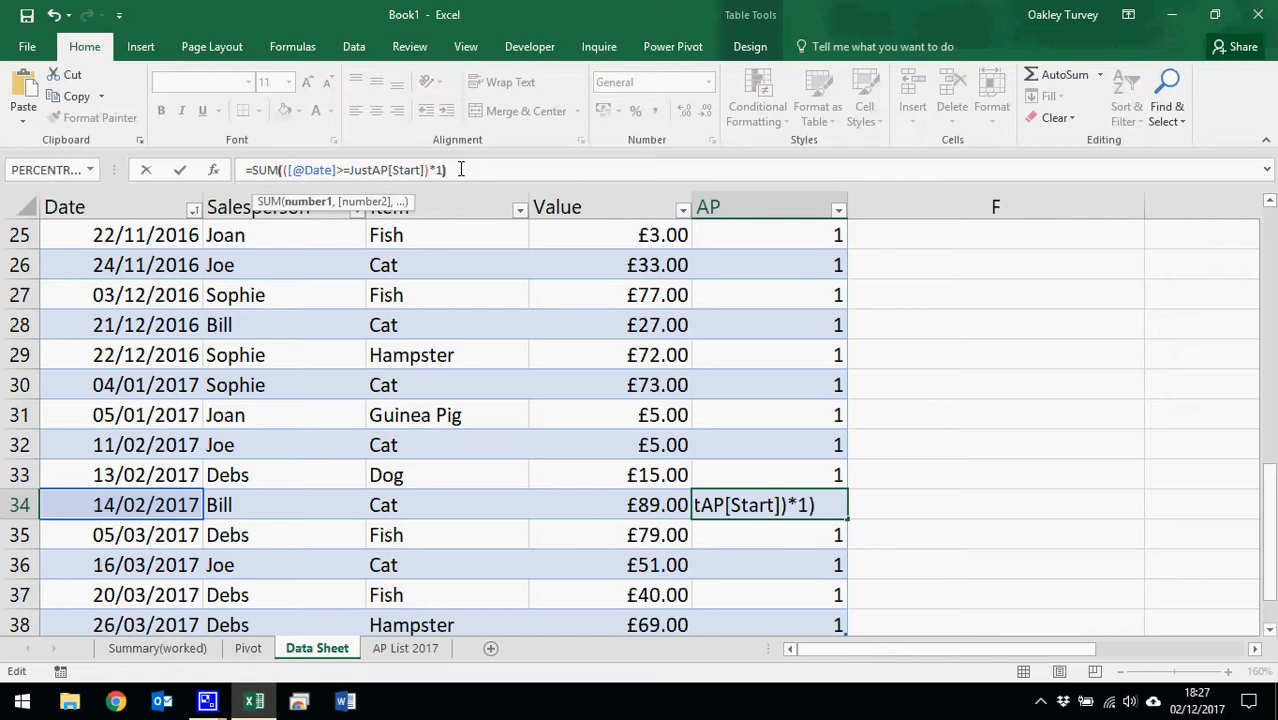
pyautogui.hotkey('ctrl', 'shift', 'Return')
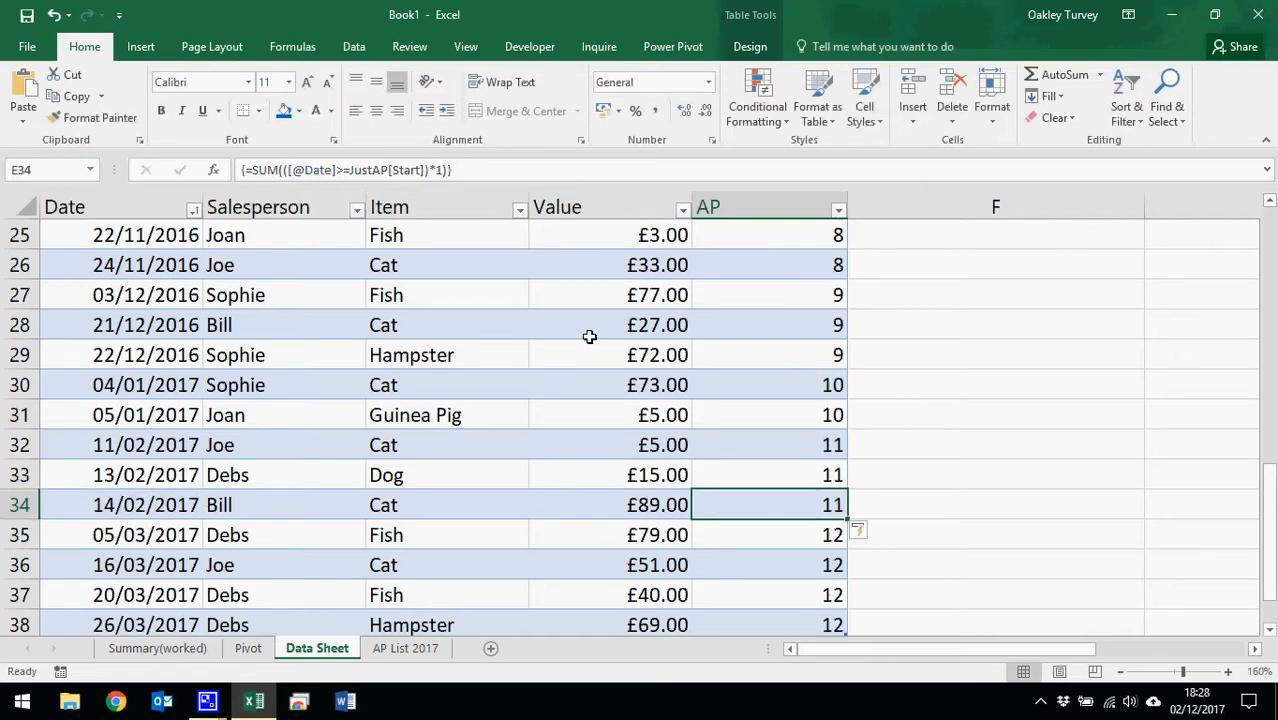
# Step: Check the period numbers in the first rows of the AP column against the sale dates
pyautogui.scroll(8, 797, 485)
pyautogui.click(826, 336)
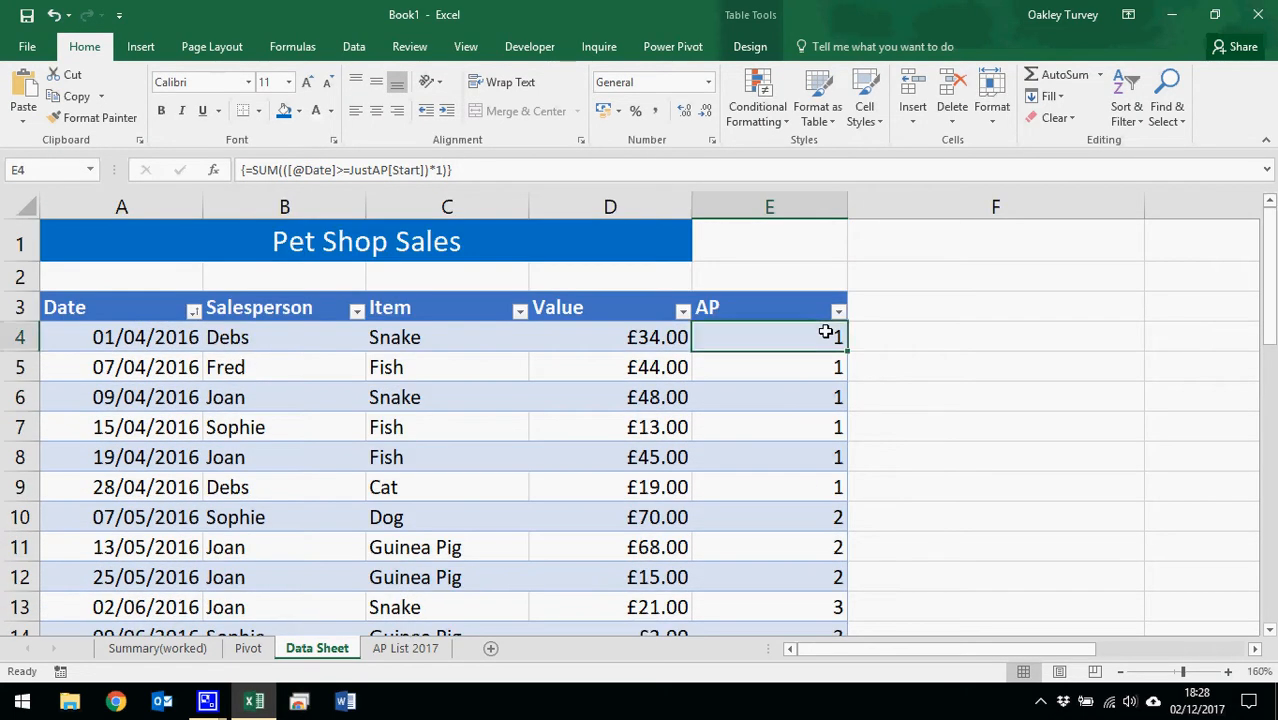
pyautogui.moveTo(819, 372); pyautogui.dragTo(819, 402)
pyautogui.click(140, 397)
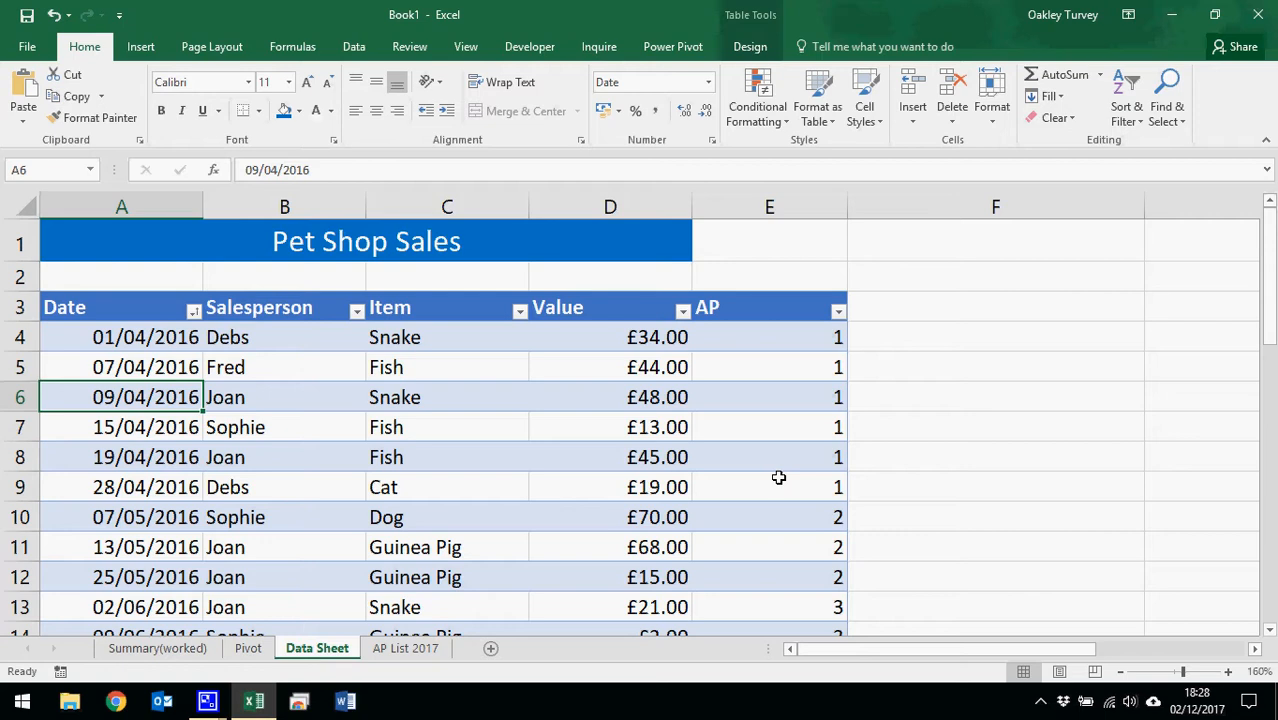
# Step: Examine the accounting period headings in row 5 of the Summary(worked) sheet
pyautogui.click(118, 652)
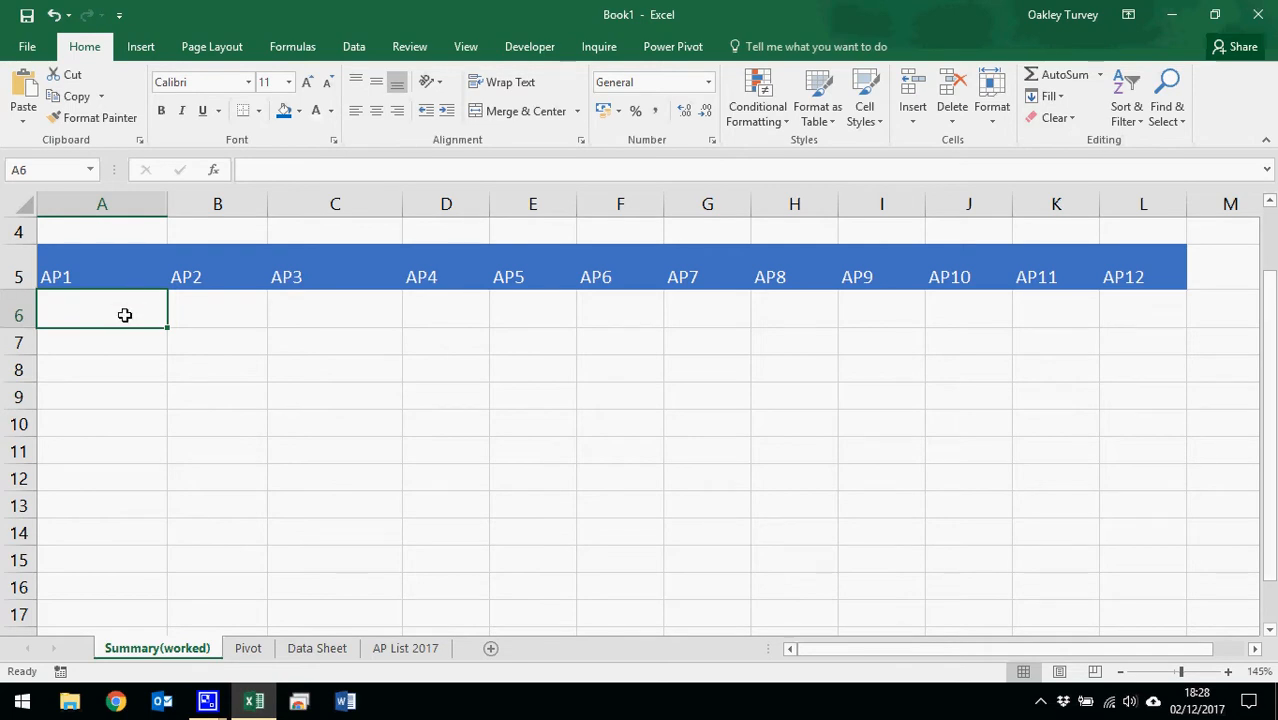
pyautogui.click(91, 273)
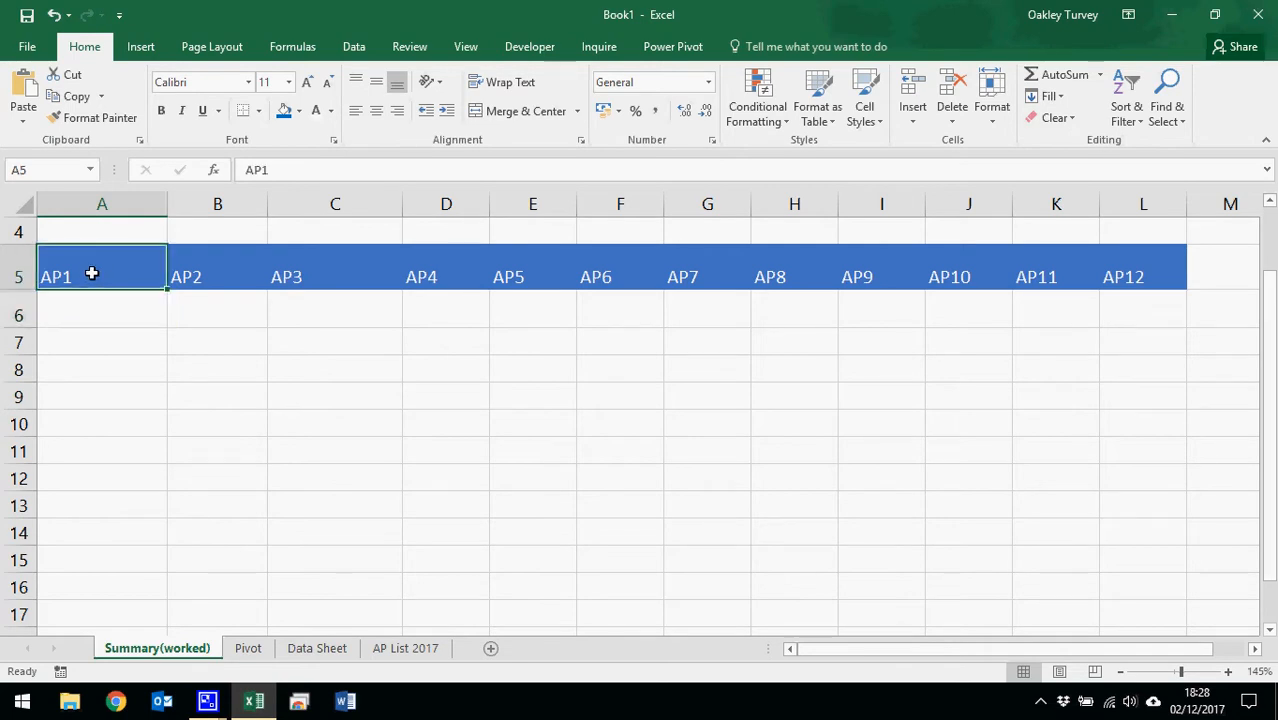
pyautogui.click(195, 275)
pyautogui.click(130, 276)
pyautogui.click(106, 315)
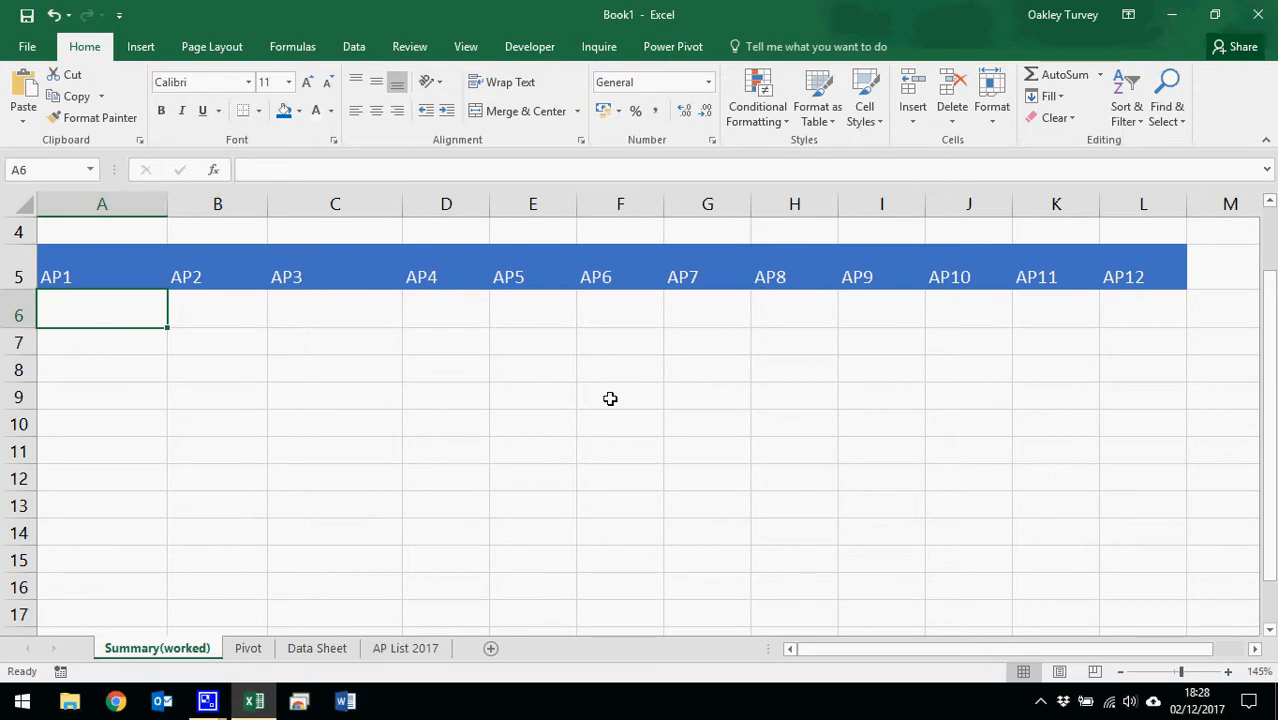
pyautogui.click(117, 274)
pyautogui.click(222, 274)
pyautogui.click(318, 276)
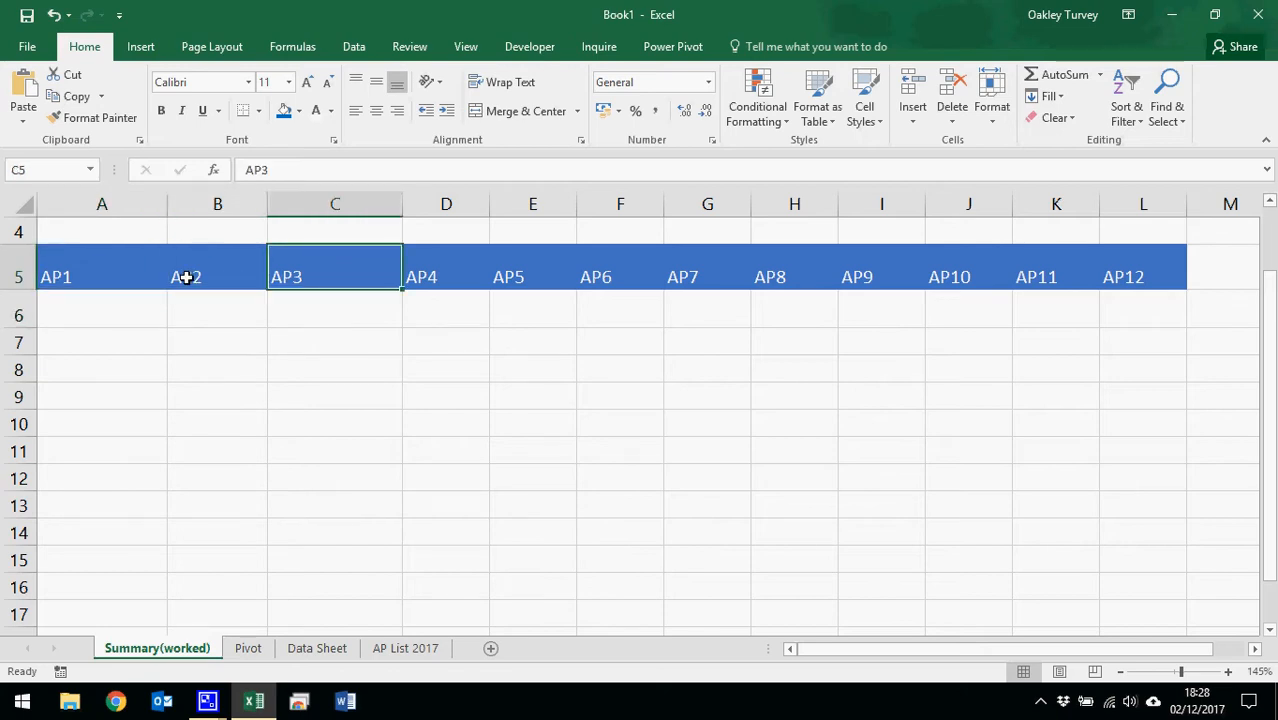
# Step: Extract the period number from the AP1 heading by entering =MID(A5,3,2) in cell A6
pyautogui.click(135, 315)
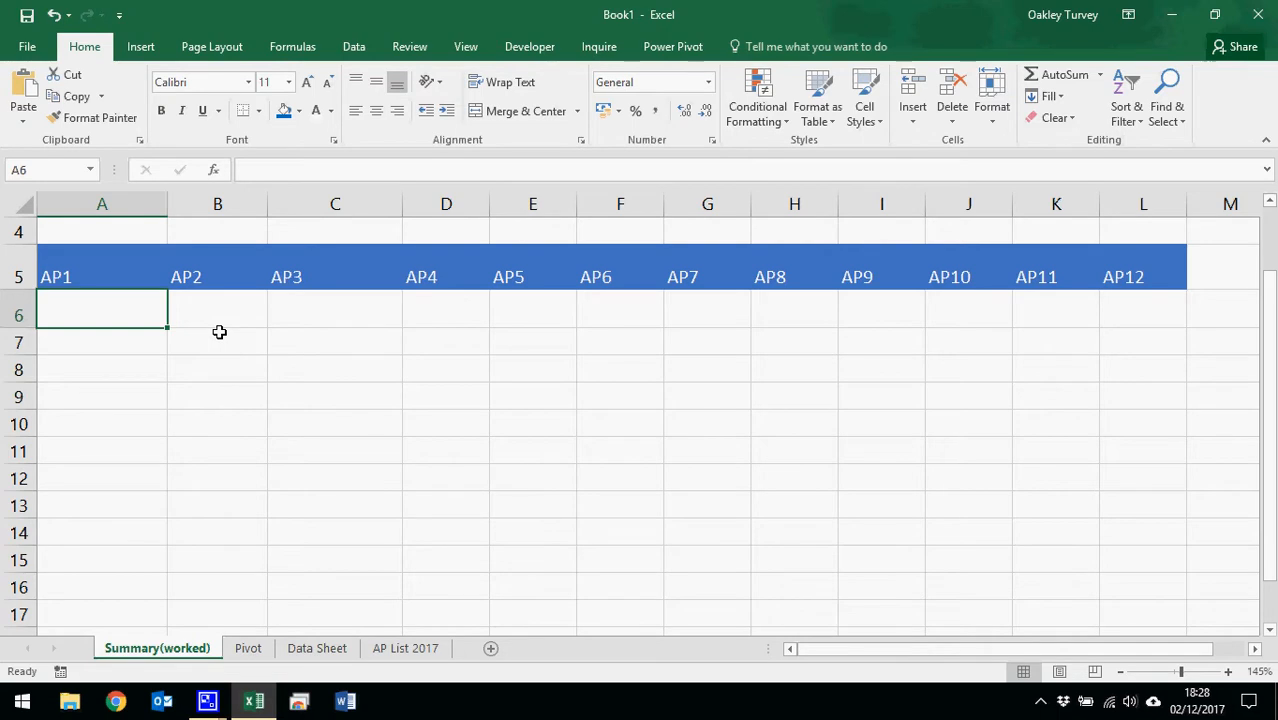
pyautogui.write('=mid')
pyautogui.press('Tab')
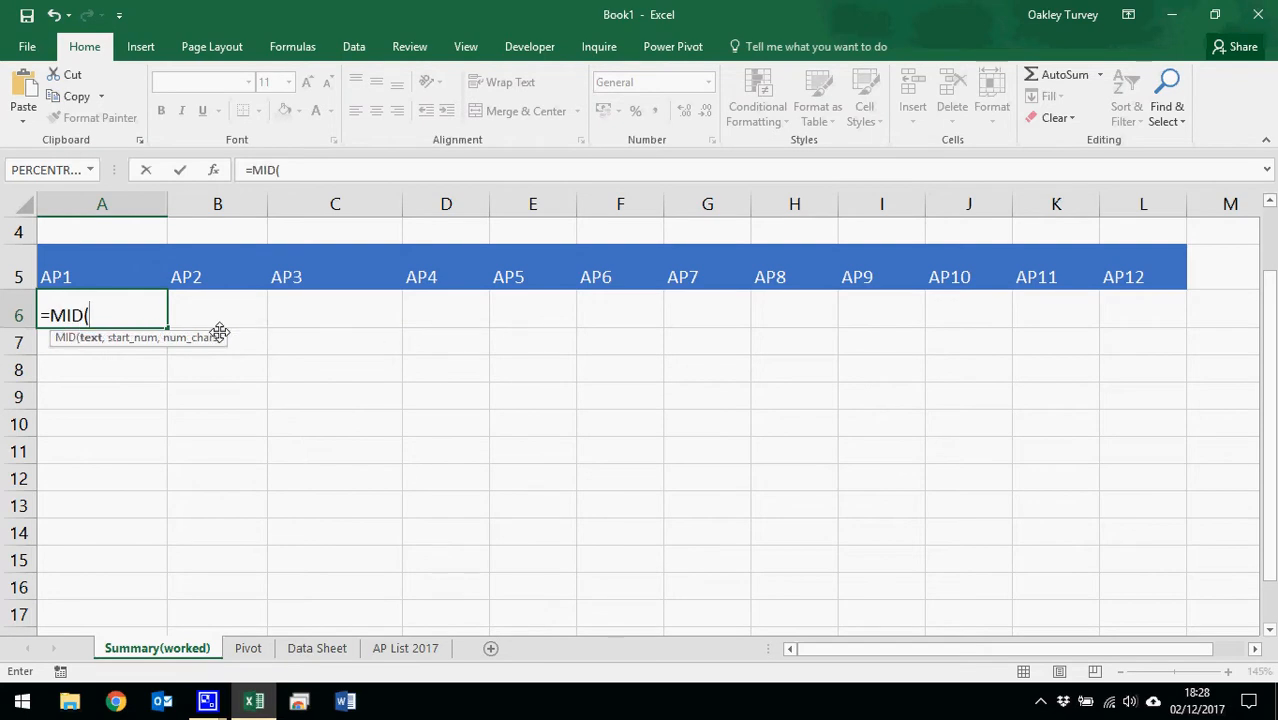
pyautogui.click(108, 267)
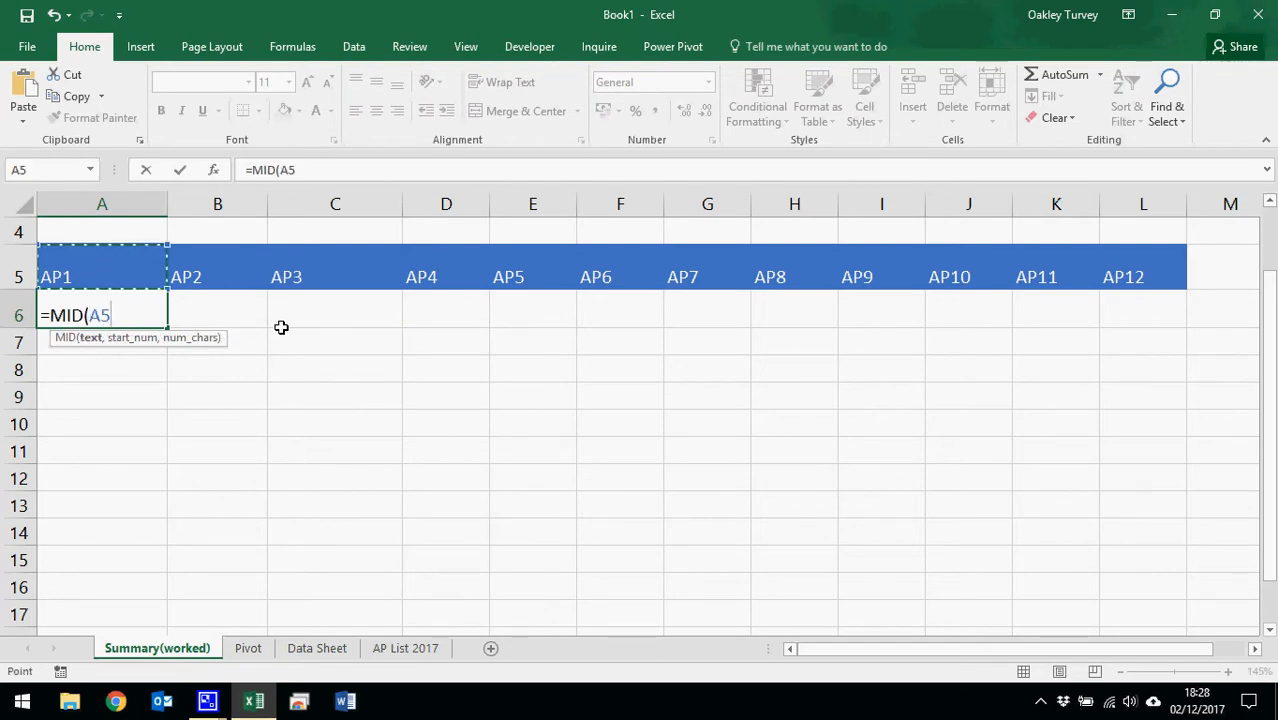
pyautogui.write(',3')
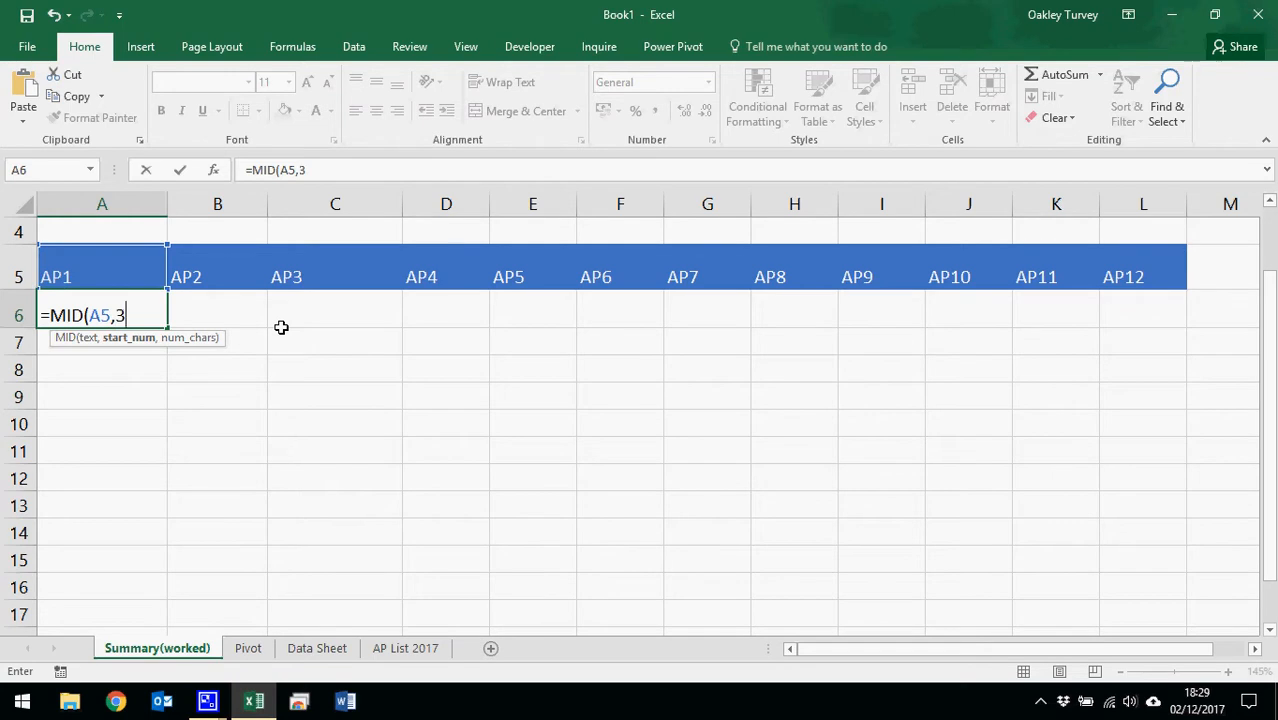
pyautogui.write(',2')
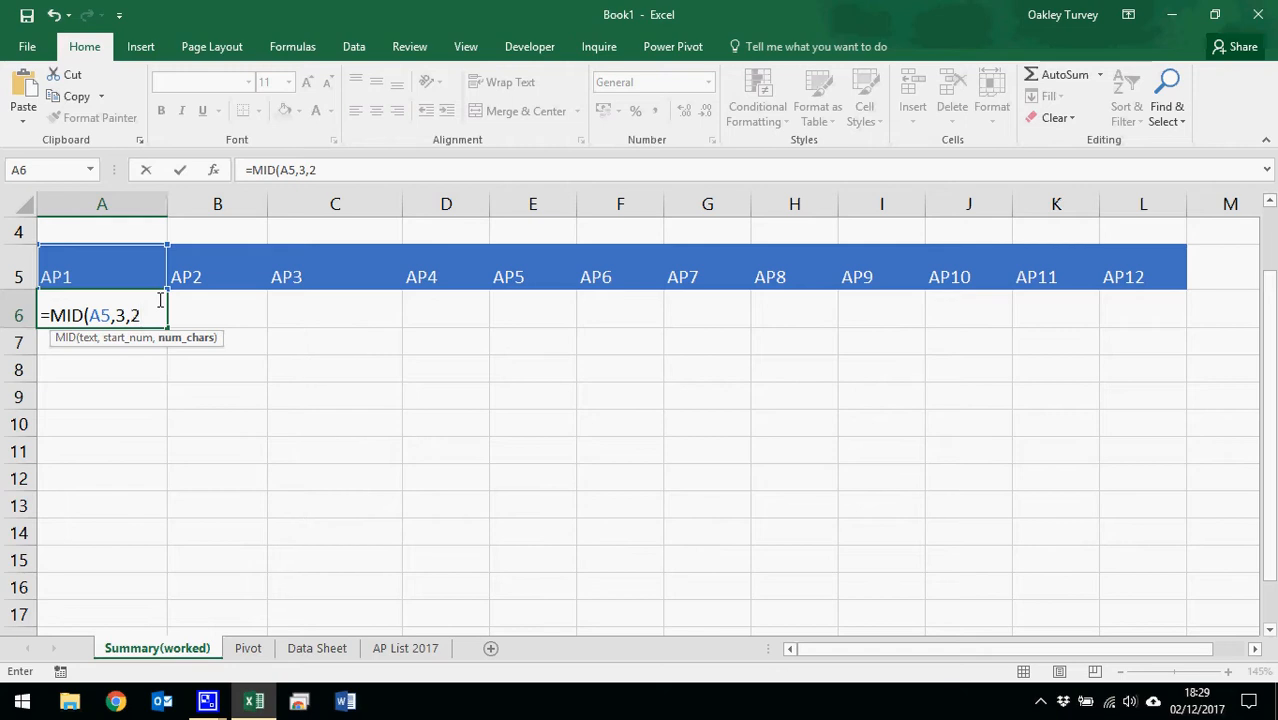
pyautogui.press('Return')
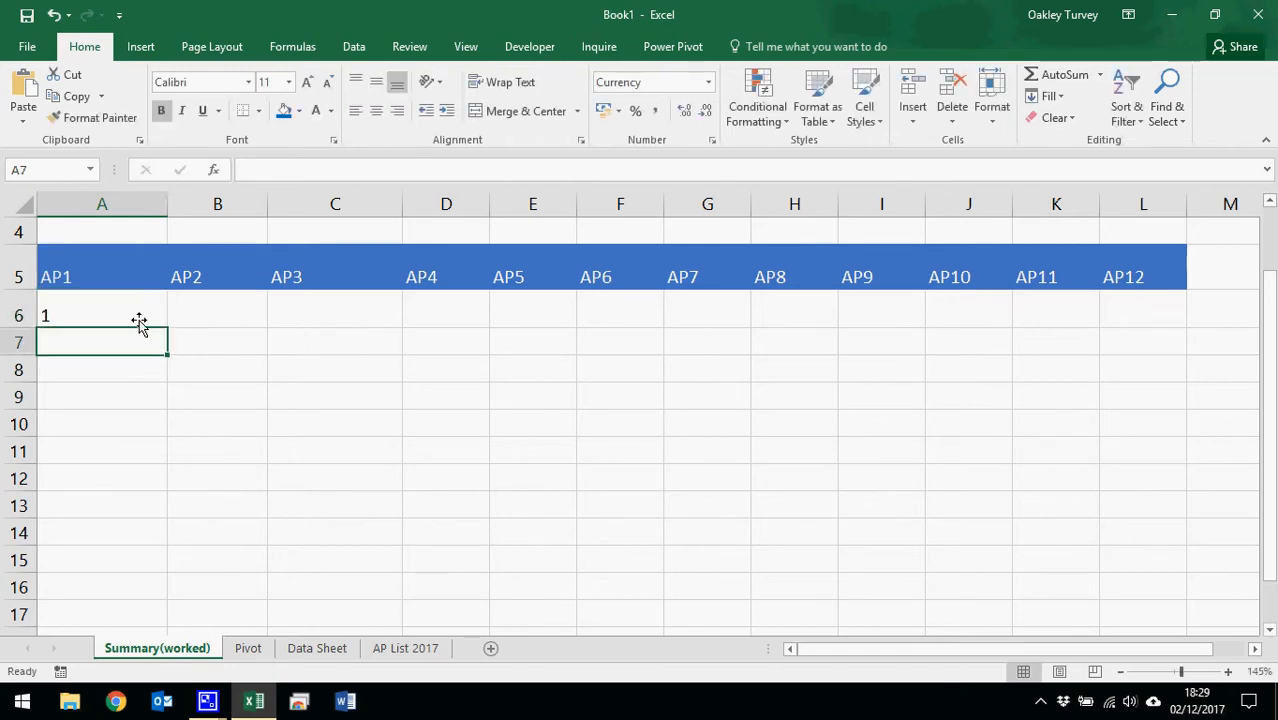
# Step: Convert the extracted text in A6 to a number by changing its formula to =(MID(A5,3,2))*1
pyautogui.click(130, 317)
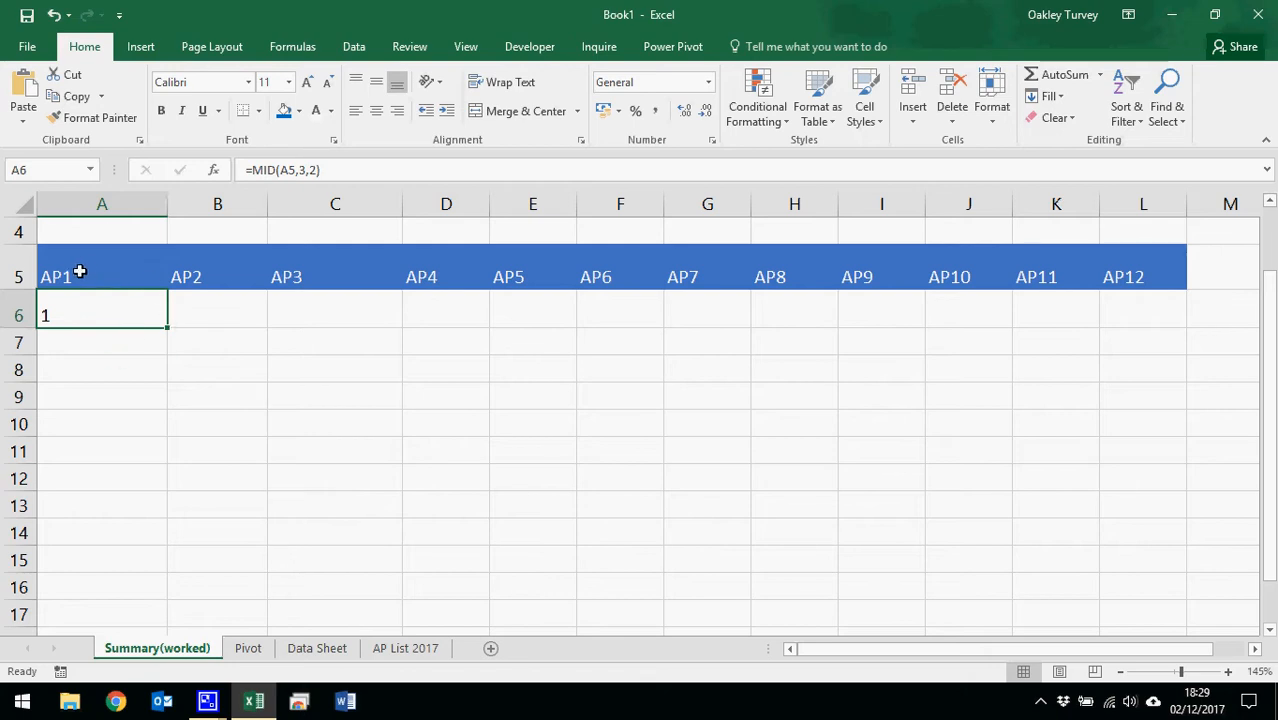
pyautogui.click(254, 169)
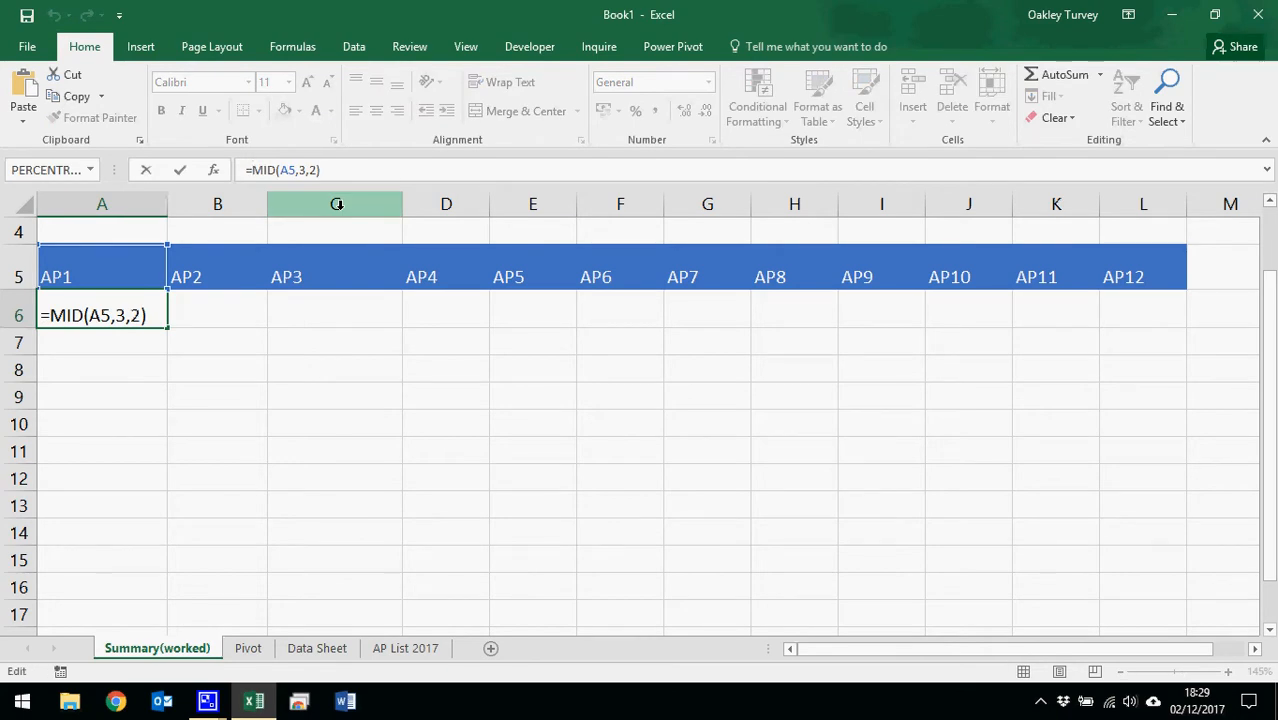
pyautogui.write('(')
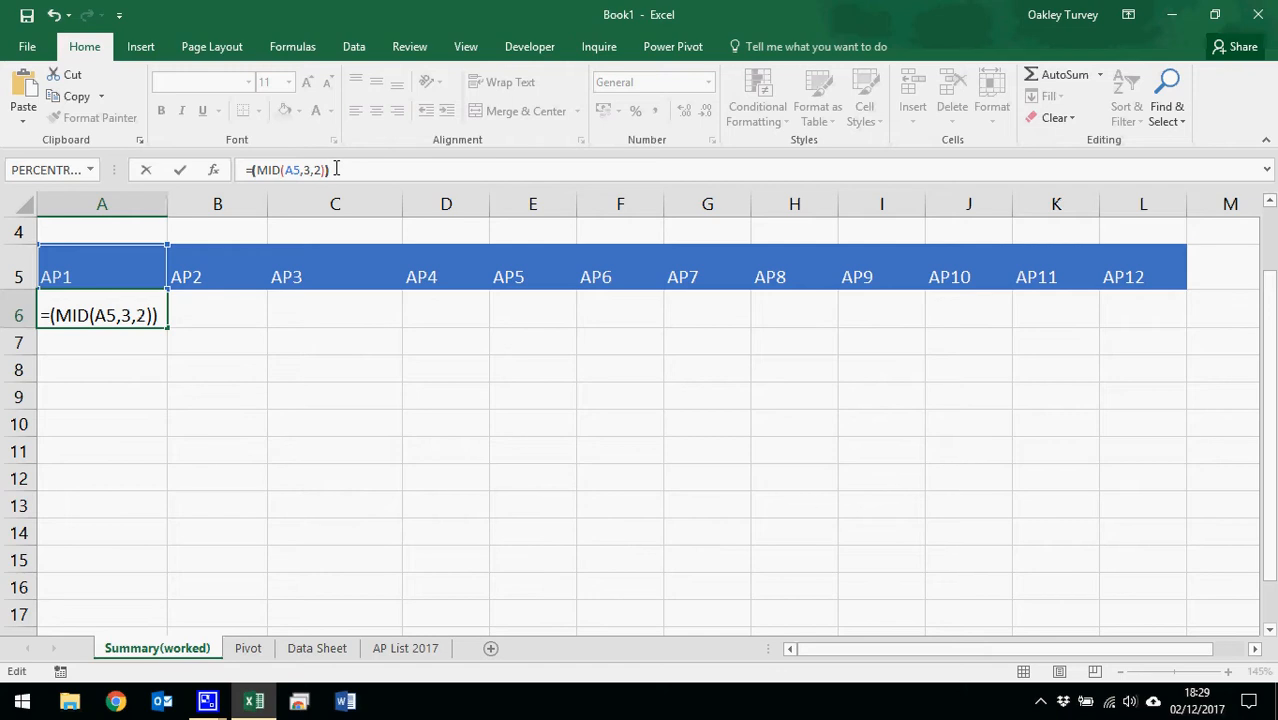
pyautogui.write('1')
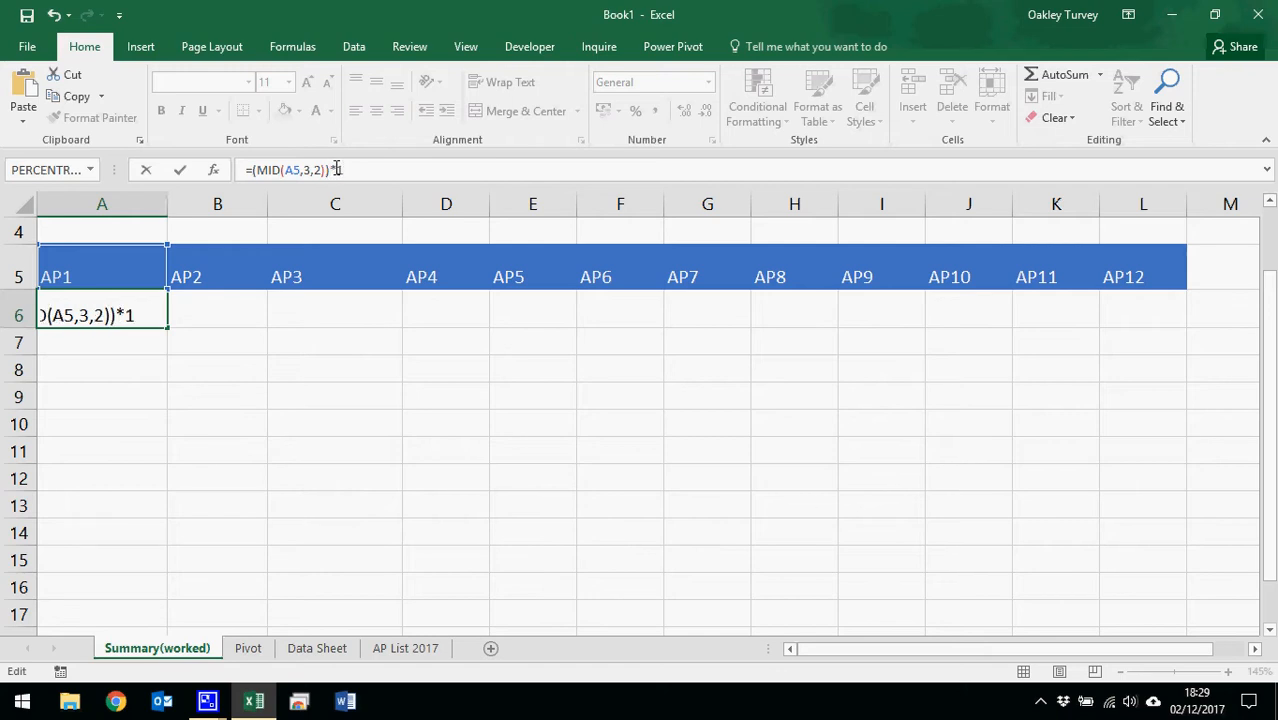
pyautogui.press('Return')
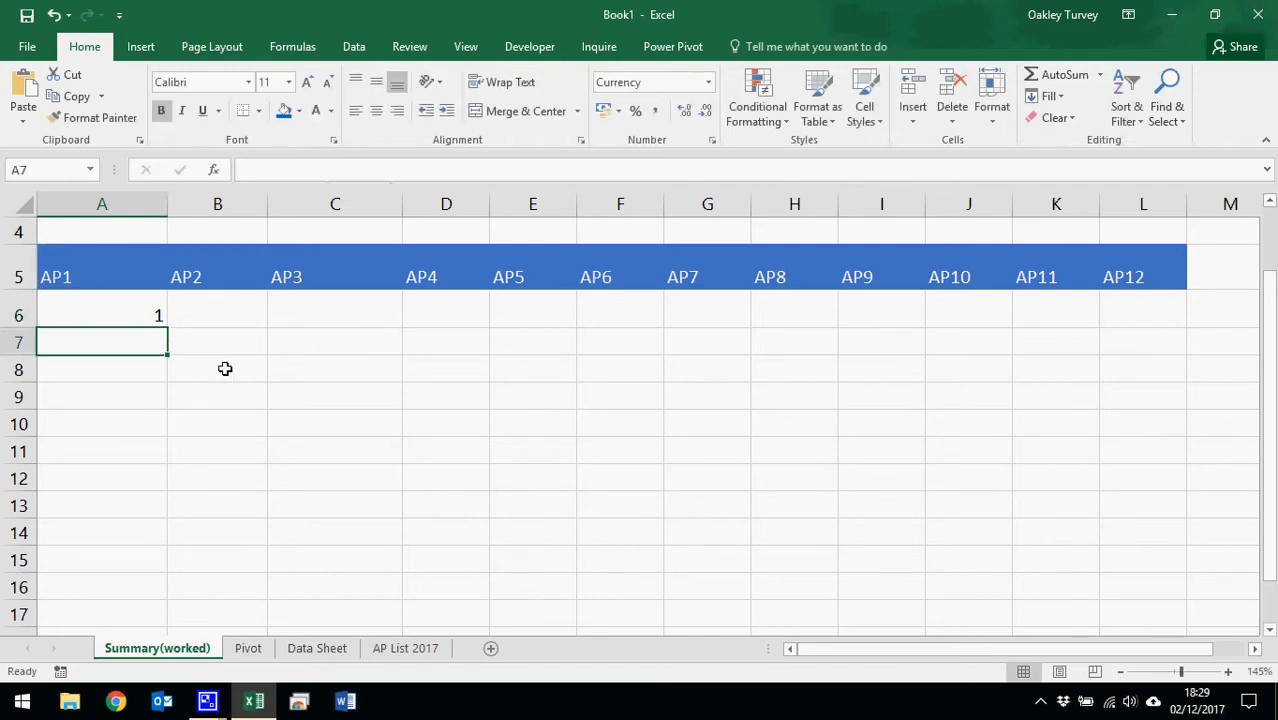
pyautogui.click(151, 315)
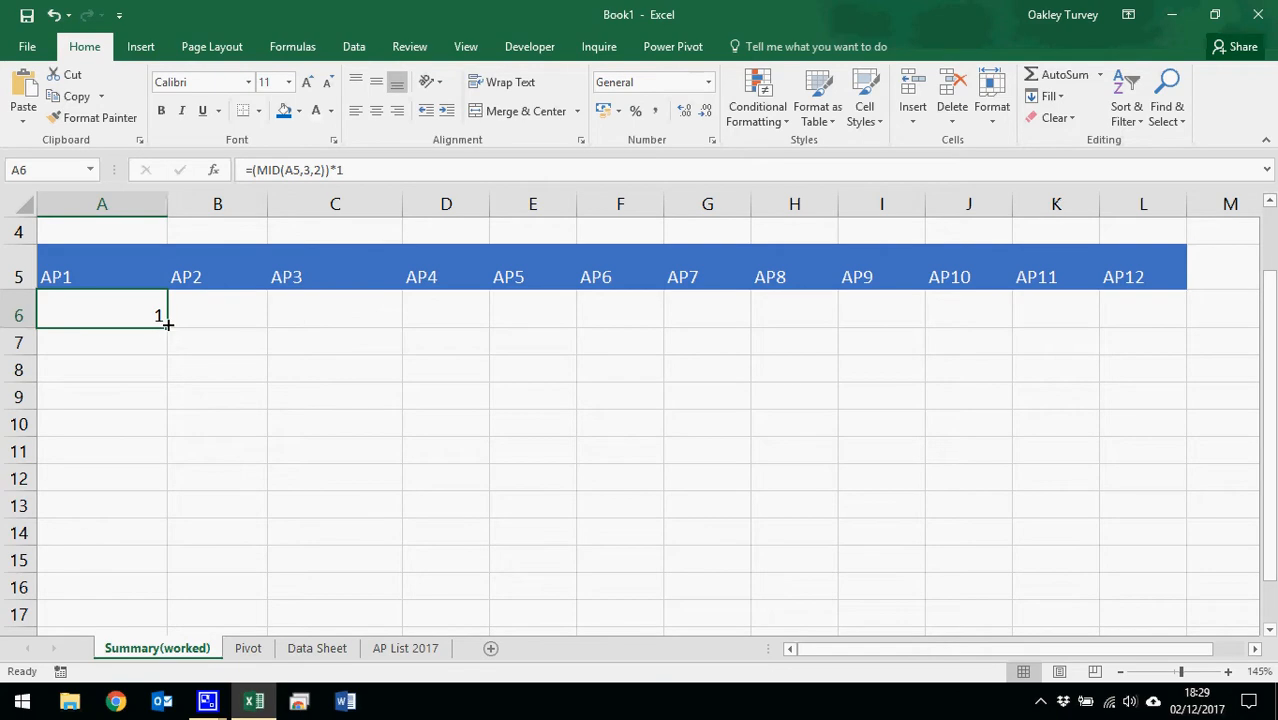
# Step: Copy the period number formula from A6 across row 6 through L6, under the AP12 heading
pyautogui.moveTo(168, 331); pyautogui.dragTo(1220, 324)
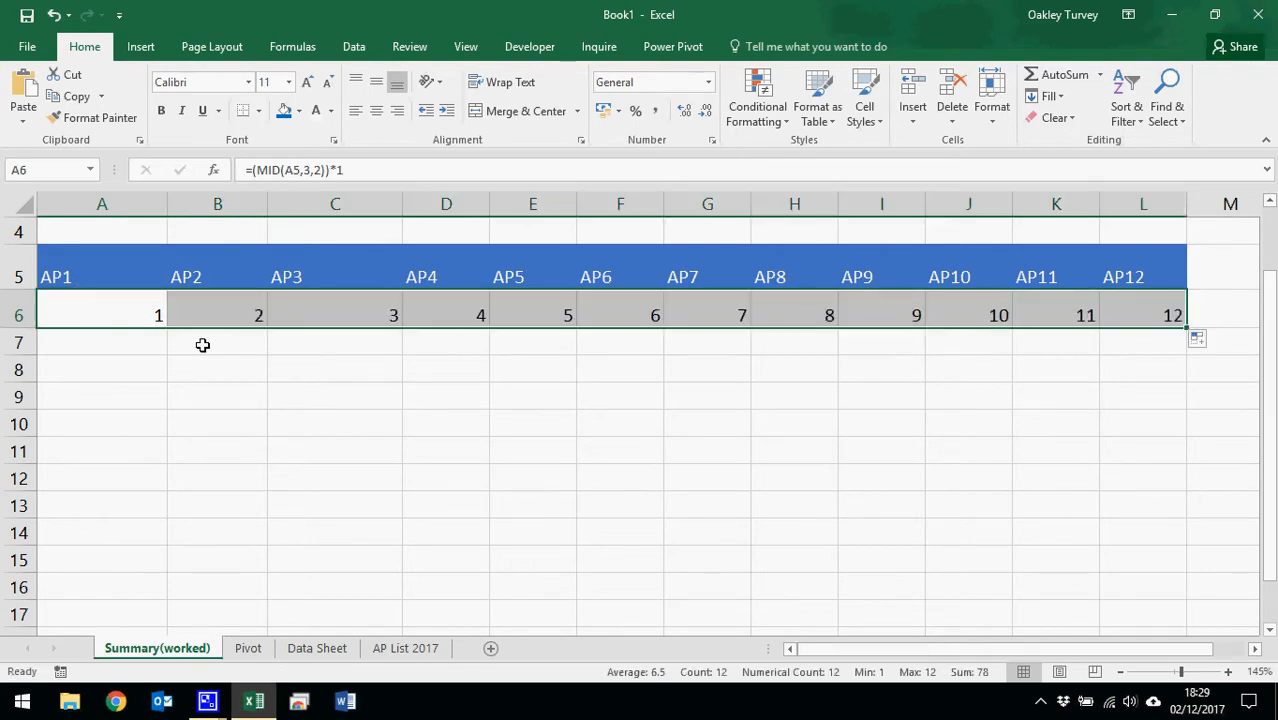
pyautogui.click(132, 344)
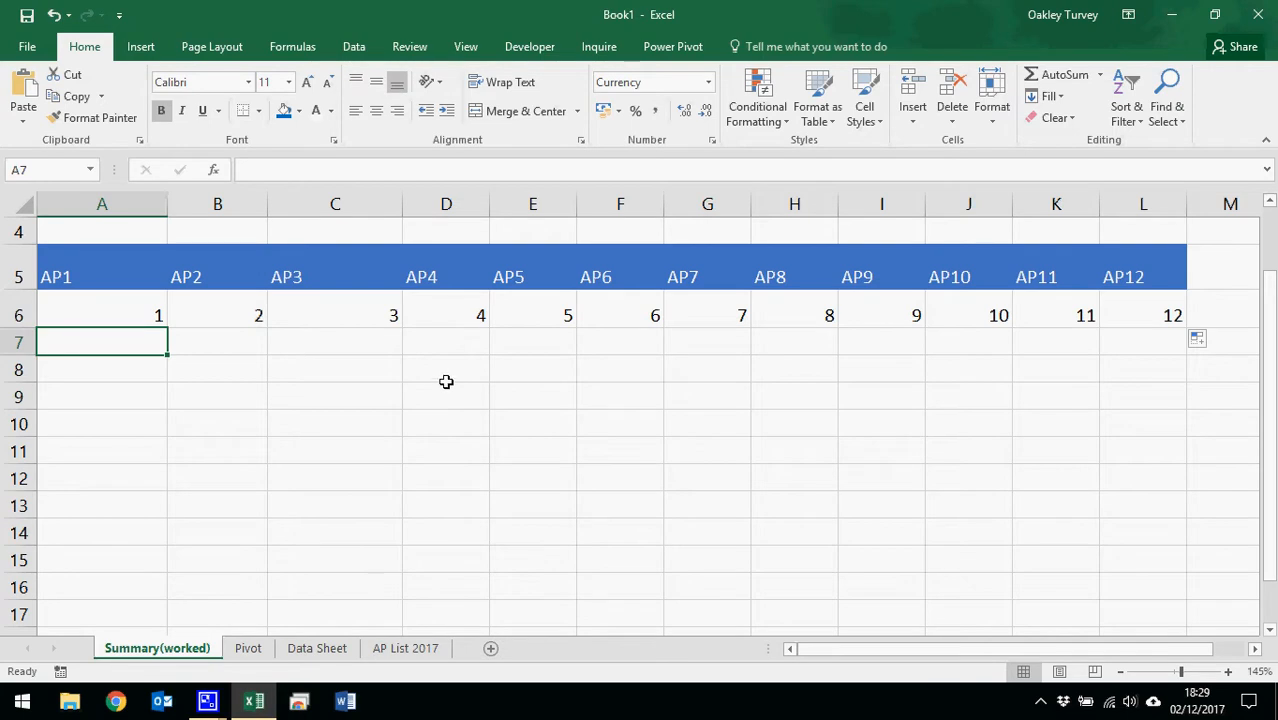
pyautogui.write('=')
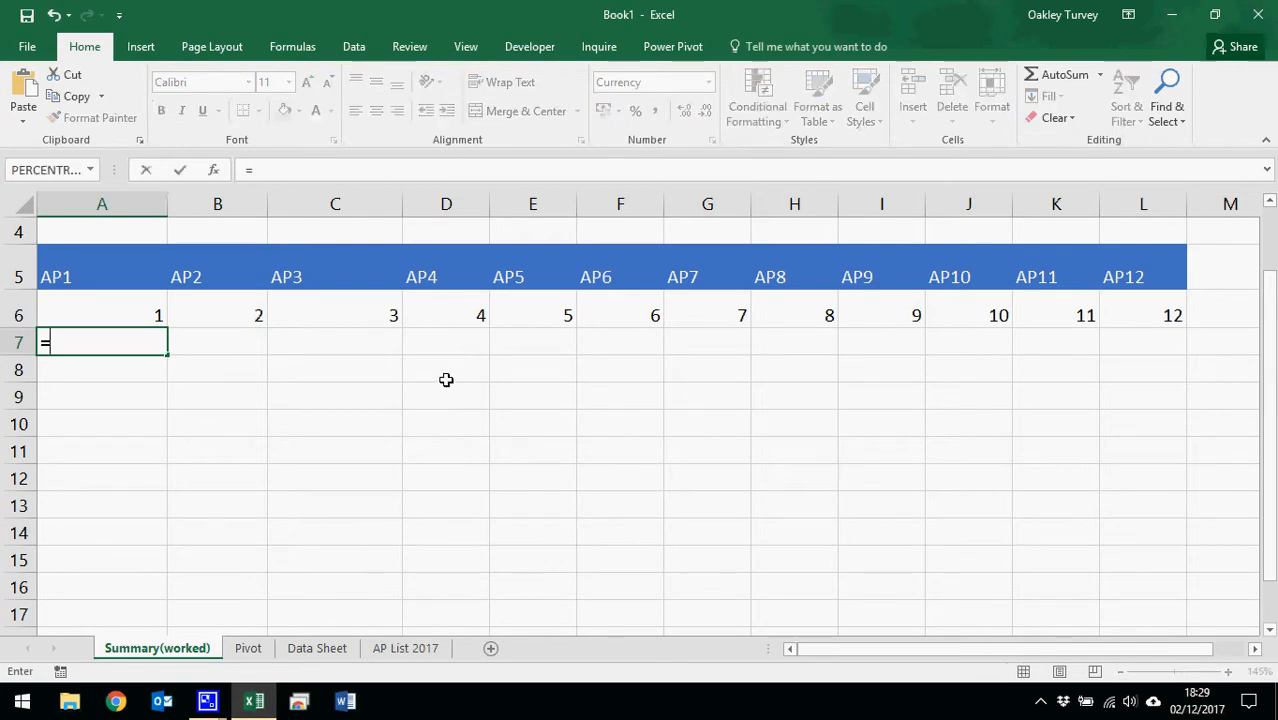
pyautogui.write('sumifs')
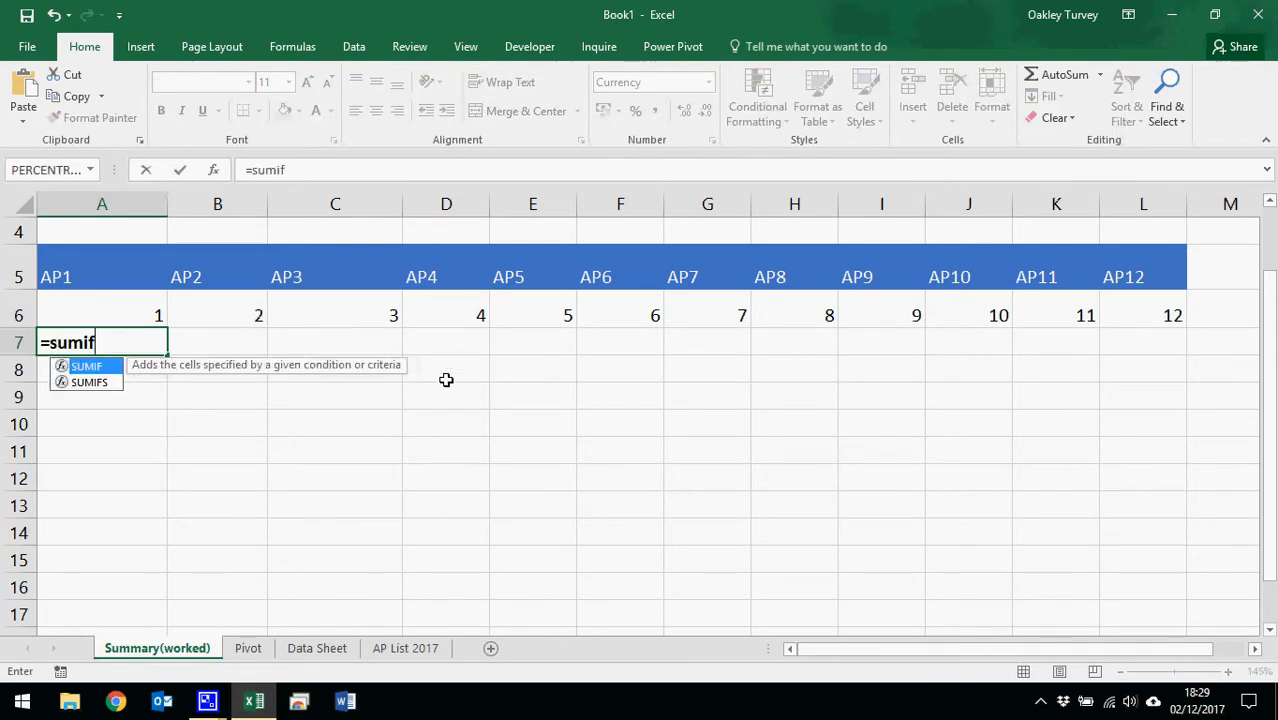
pyautogui.press('Tab')
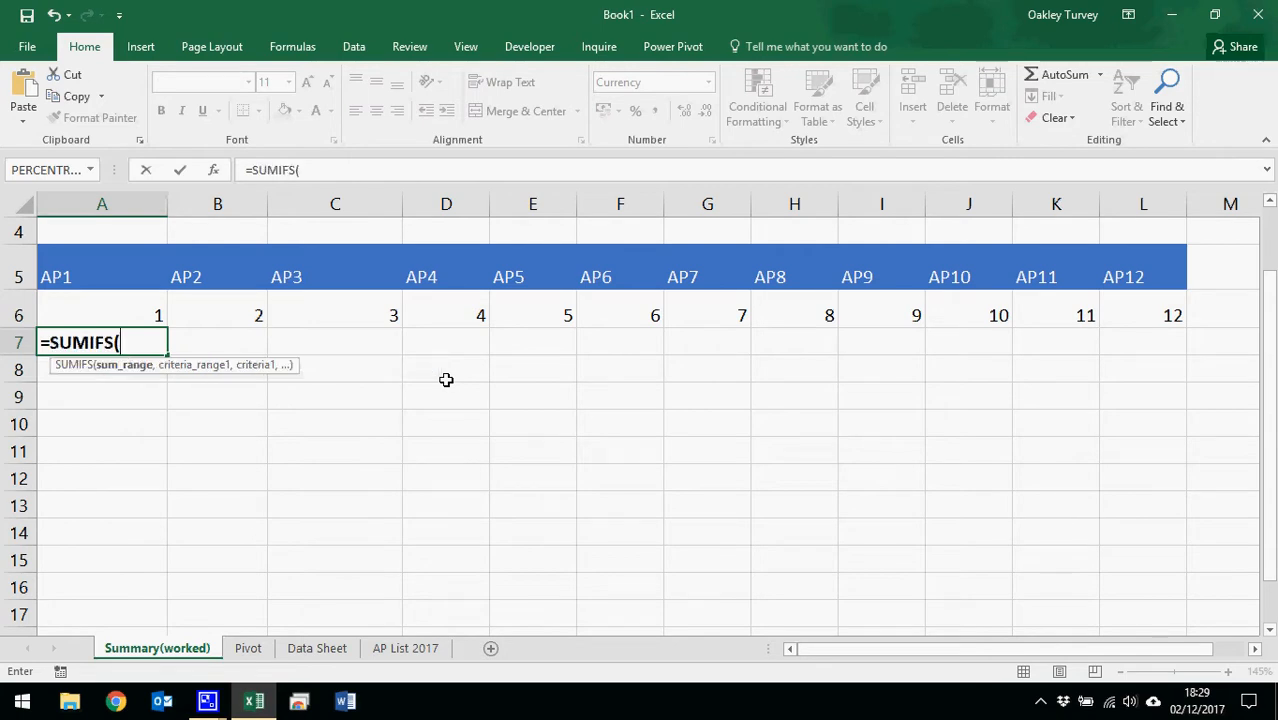
pyautogui.click(335, 650)
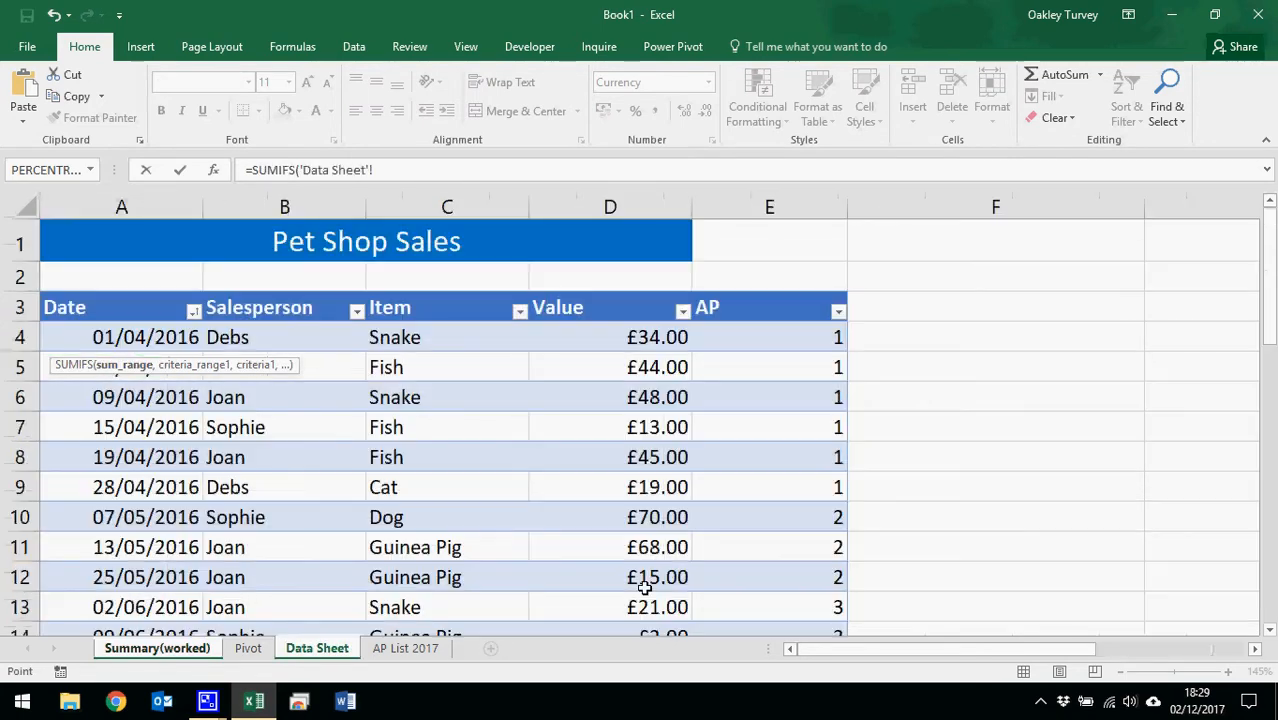
pyautogui.click(634, 290)
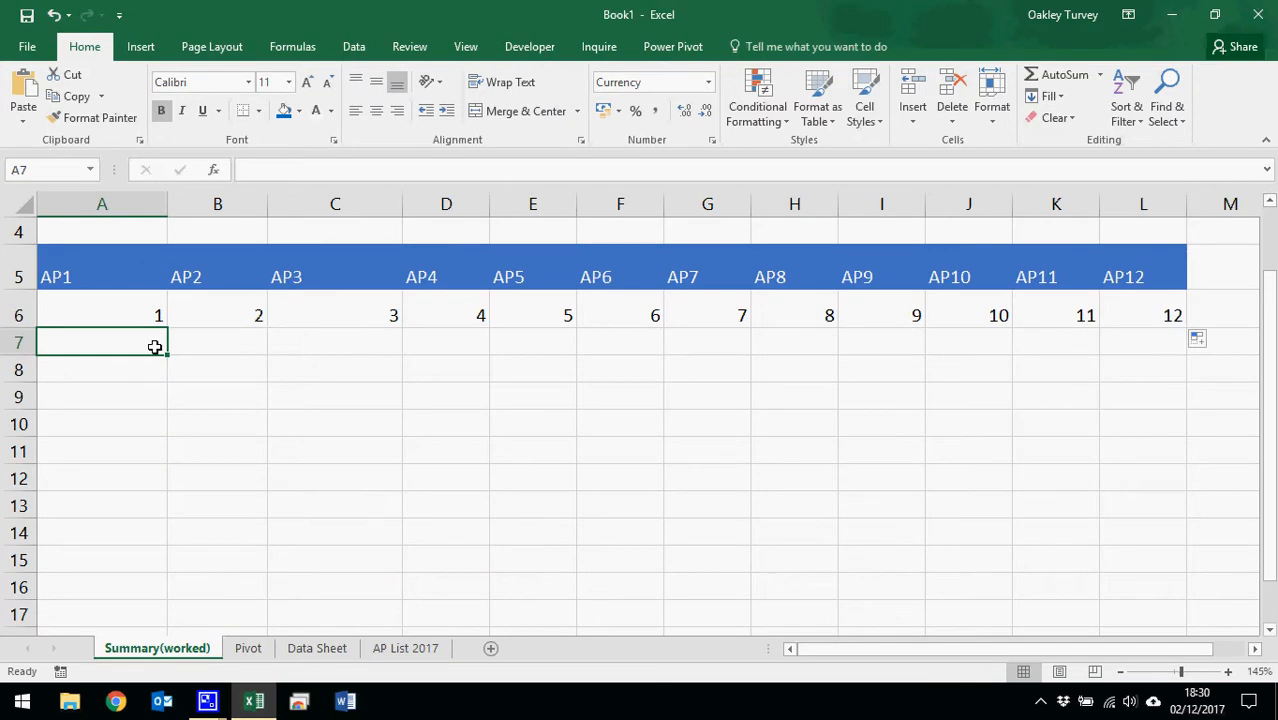
pyautogui.moveTo(178, 357); pyautogui.dragTo(337, 337)
pyautogui.click(310, 648)
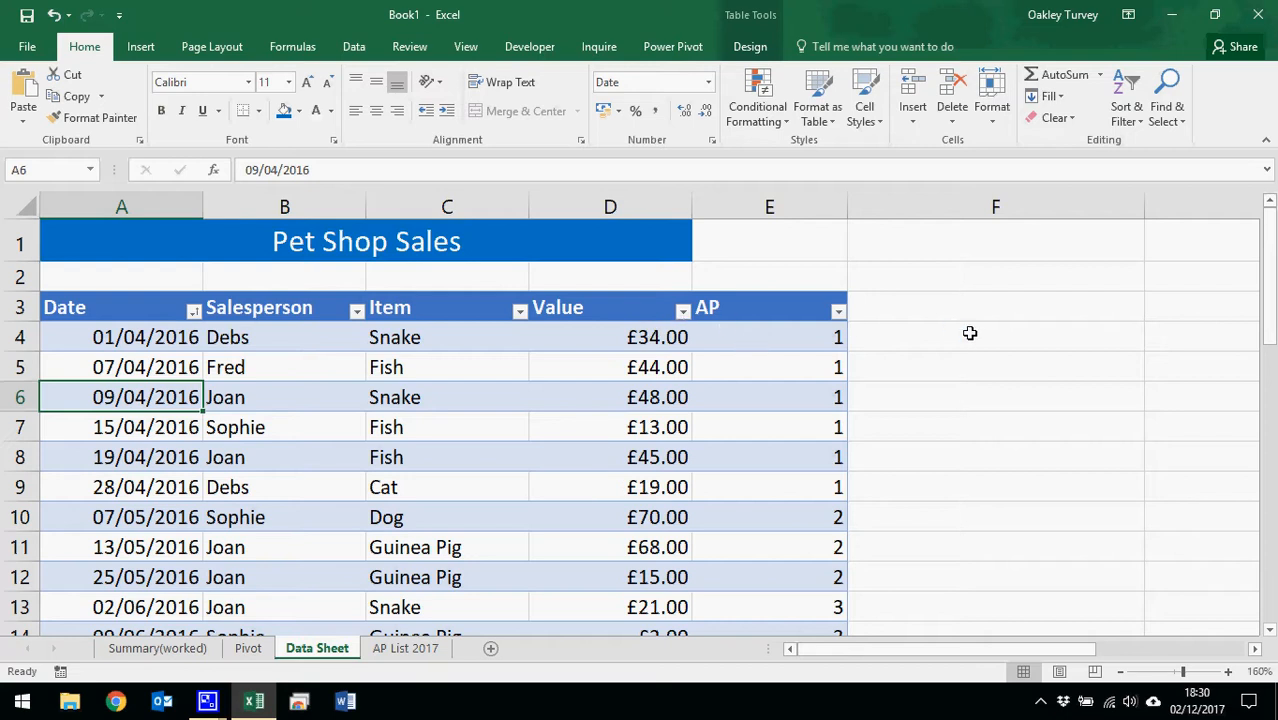
pyautogui.click(157, 648)
pyautogui.click(316, 498)
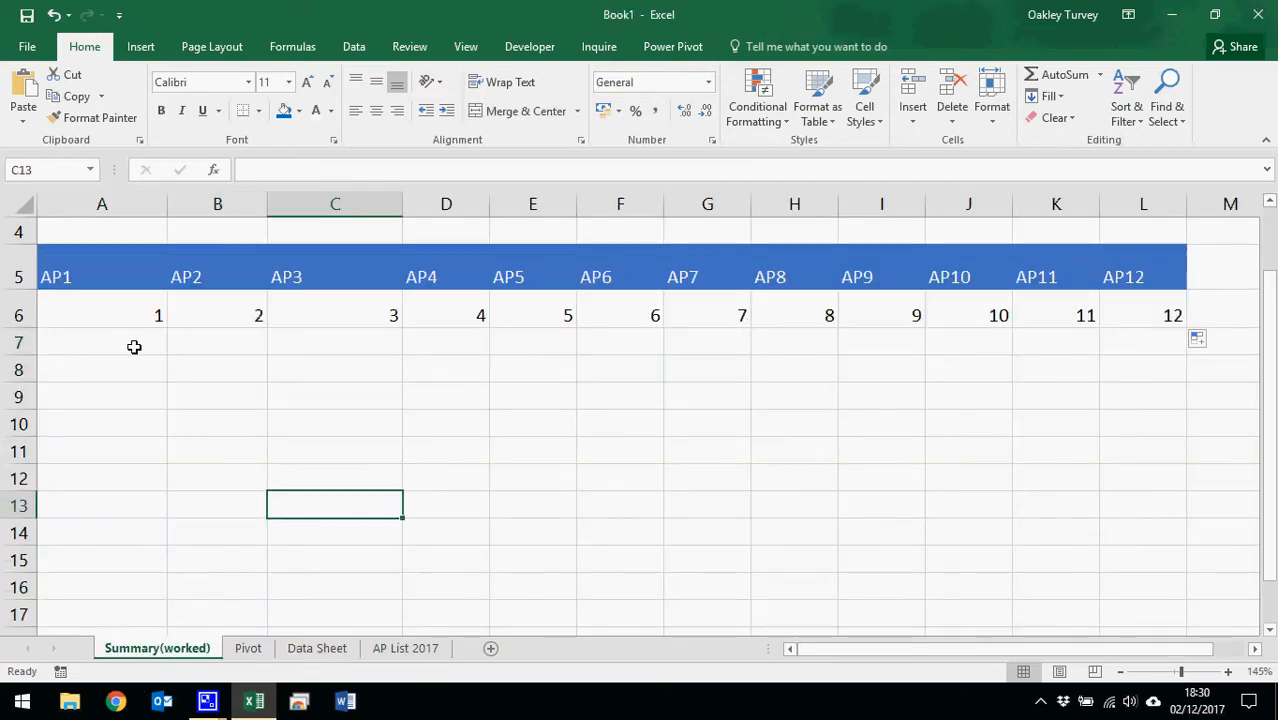
# Step: Start a SUMIFS formula in A7 with the Data Sheet's Value cells $D$4 to $D$38 as the absolute sum range
pyautogui.click(127, 344)
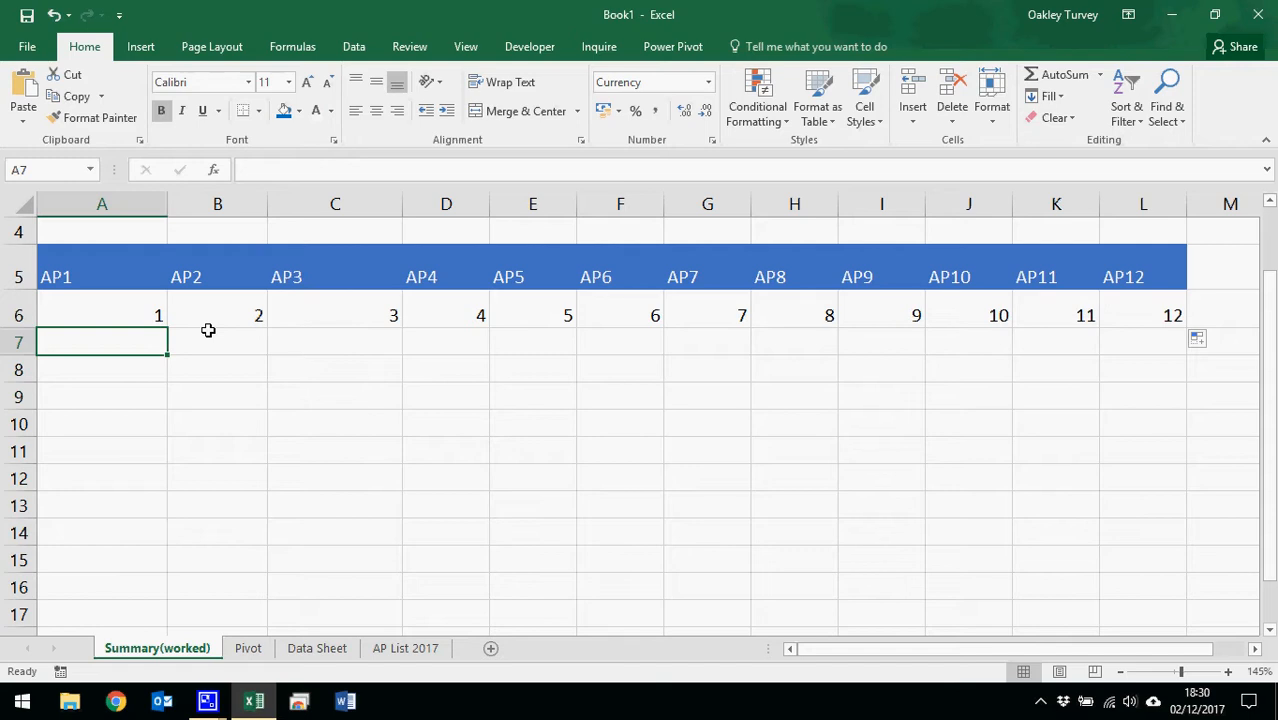
pyautogui.write('=')
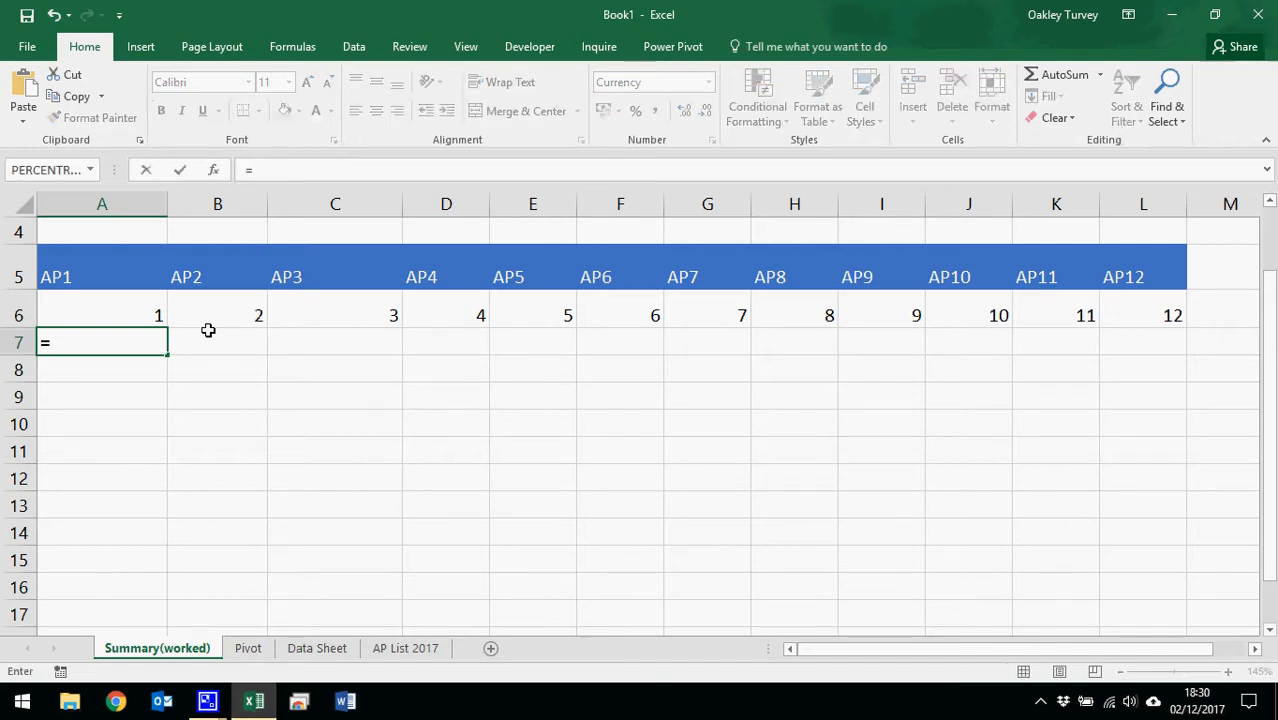
pyautogui.write('sumifs')
pyautogui.press('Tab')
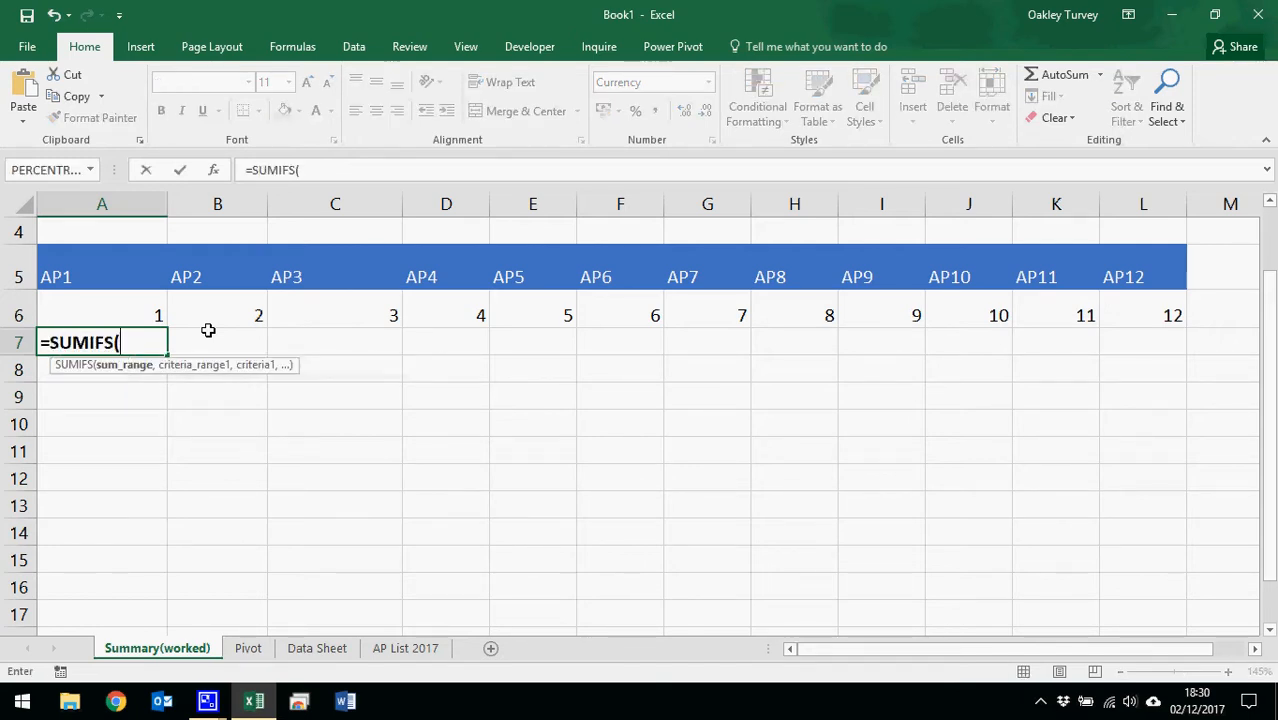
pyautogui.click(316, 650)
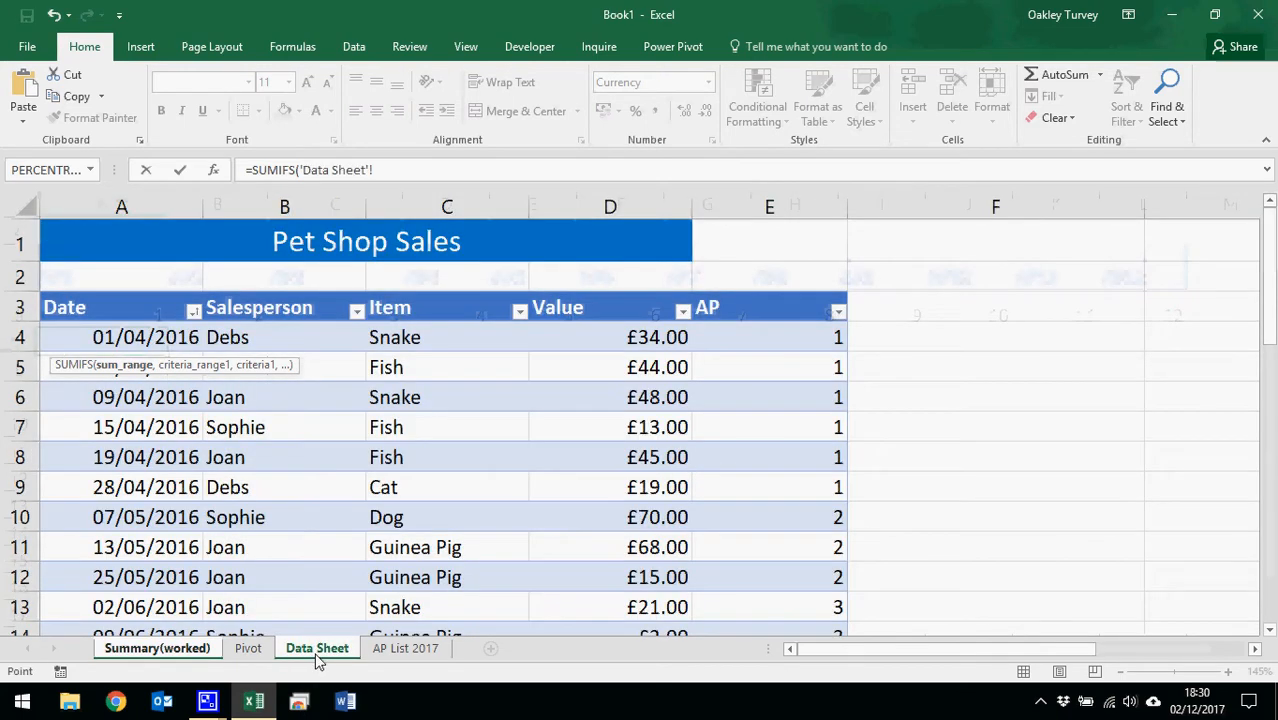
pyautogui.click(628, 340)
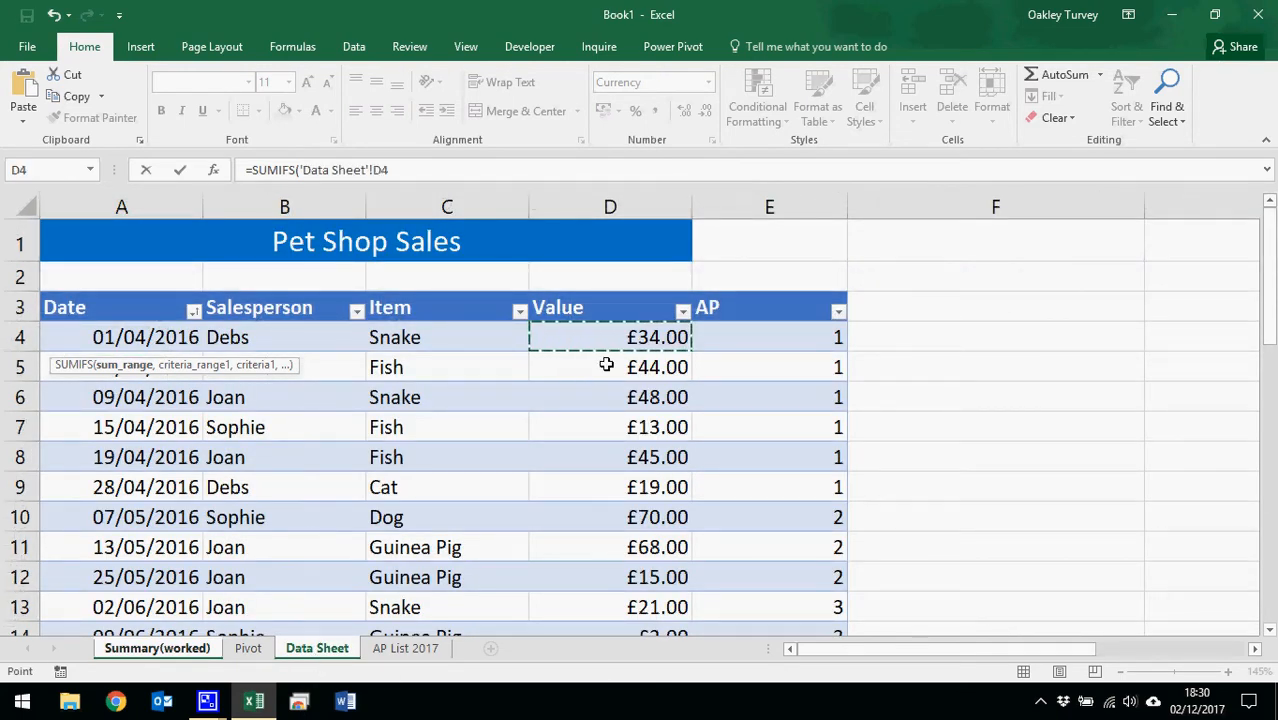
pyautogui.press('F4')
pyautogui.click(412, 170)
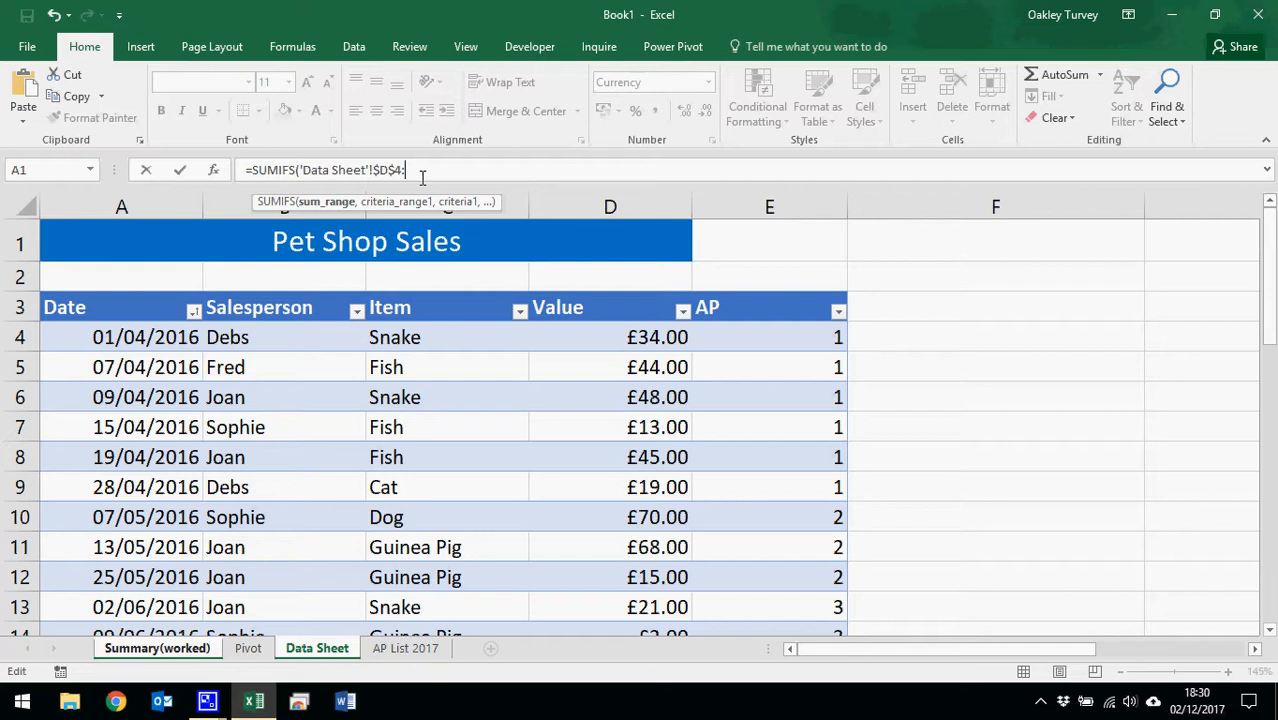
pyautogui.click(637, 340)
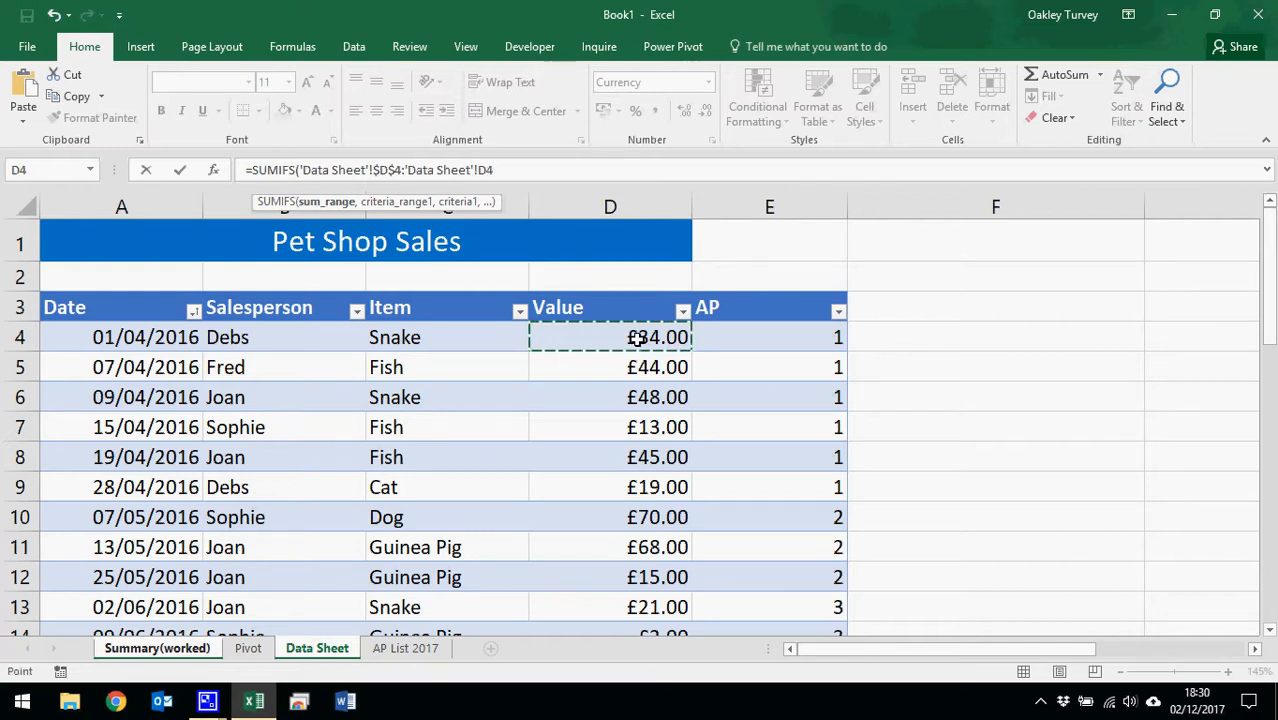
pyautogui.hotkey('ctrl', 'Down')
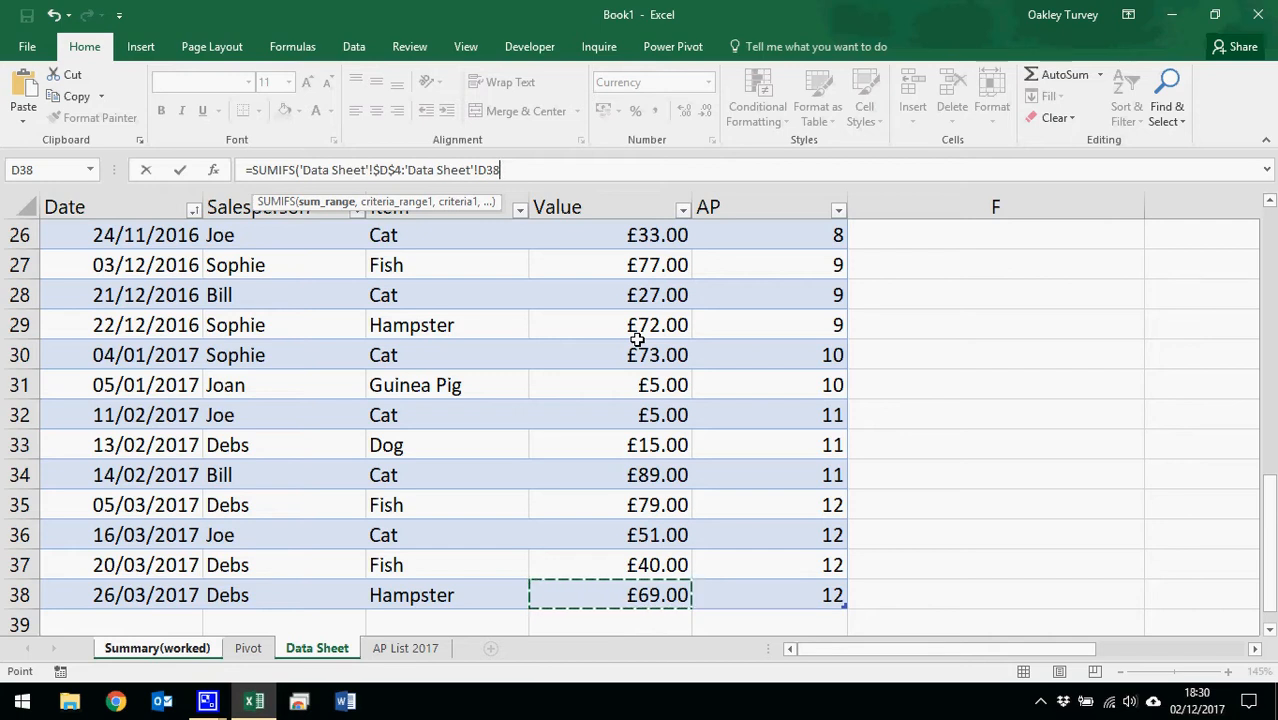
pyautogui.press('F4')
pyautogui.write(',')
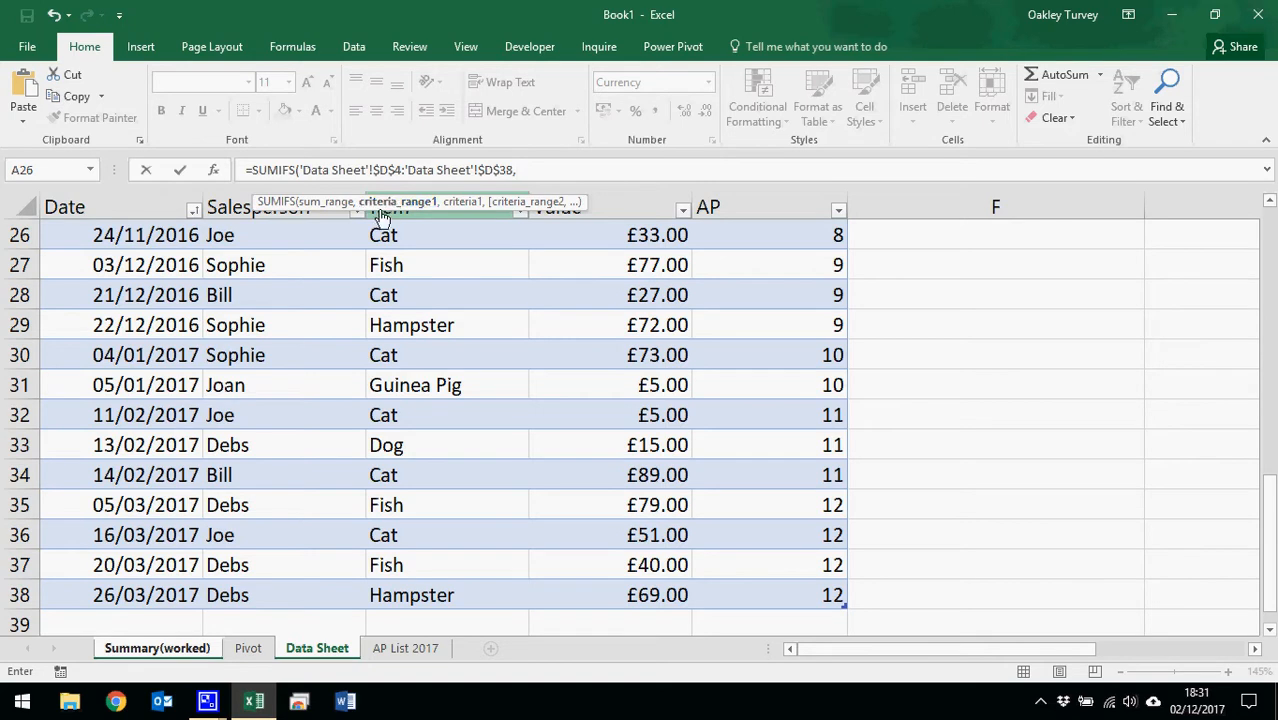
# Step: Start the SUMIFS criteria range at the first AP value on the Data Sheet, as absolute reference $E$4
pyautogui.click(785, 296)
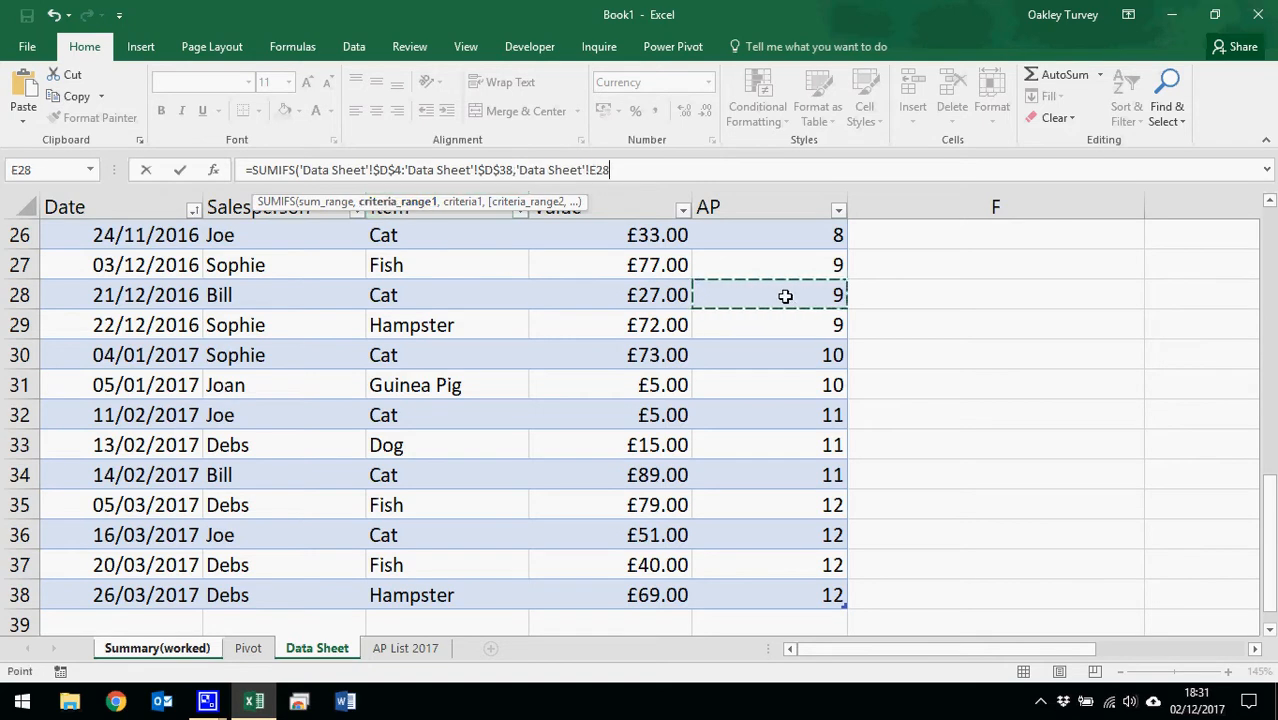
pyautogui.hotkey('shift', 'Up')
pyautogui.scroll(8, 785, 296)
pyautogui.click(829, 276)
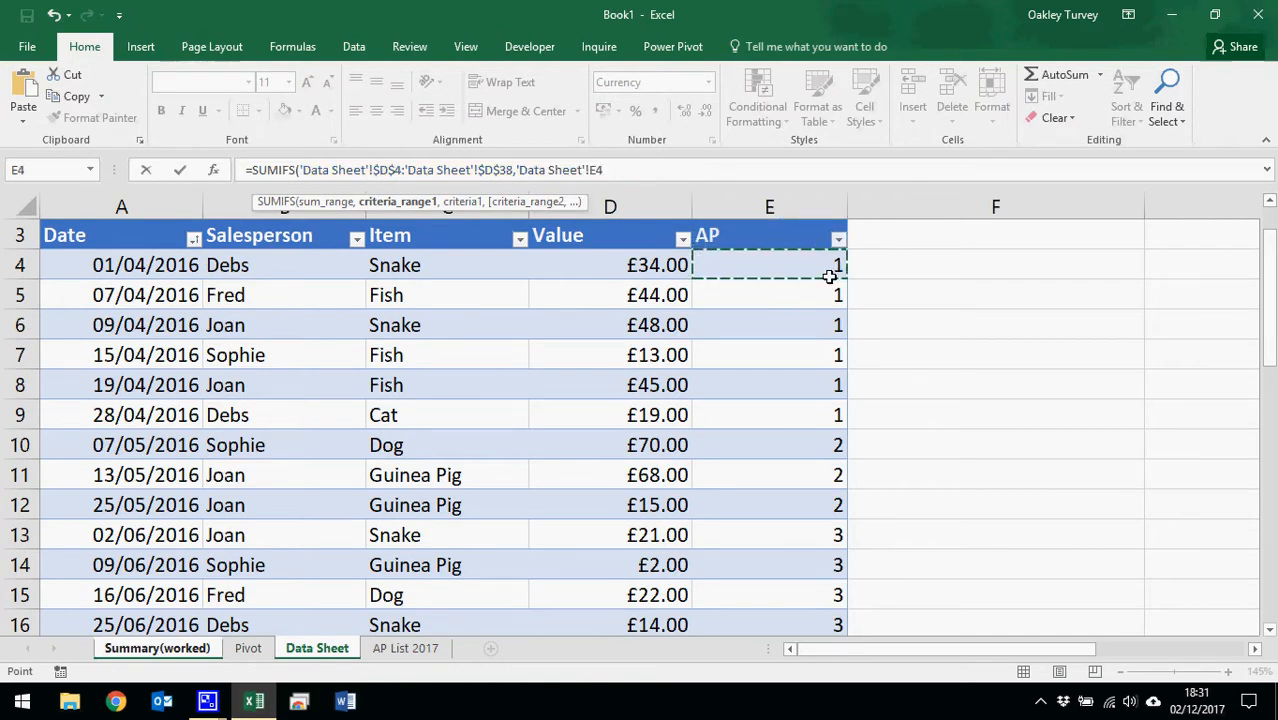
pyautogui.press('F4')
pyautogui.press('F8')
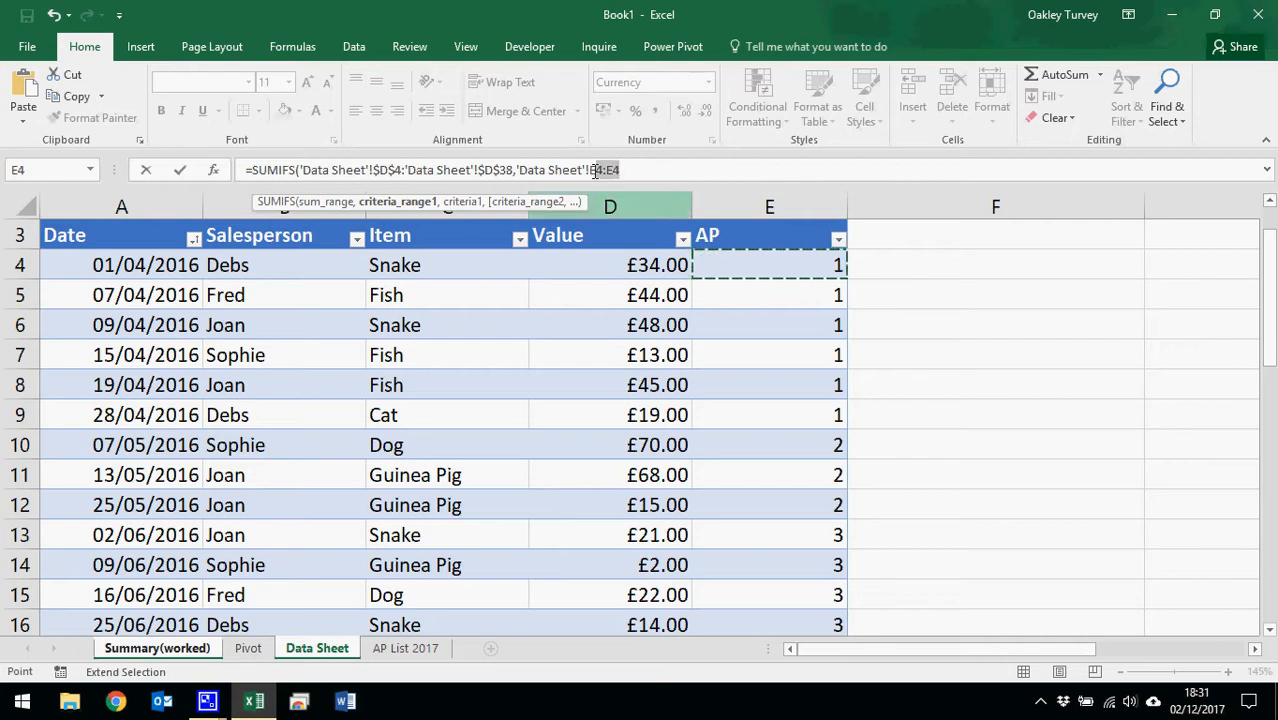
pyautogui.doubleClick(596, 171)
pyautogui.click(596, 170)
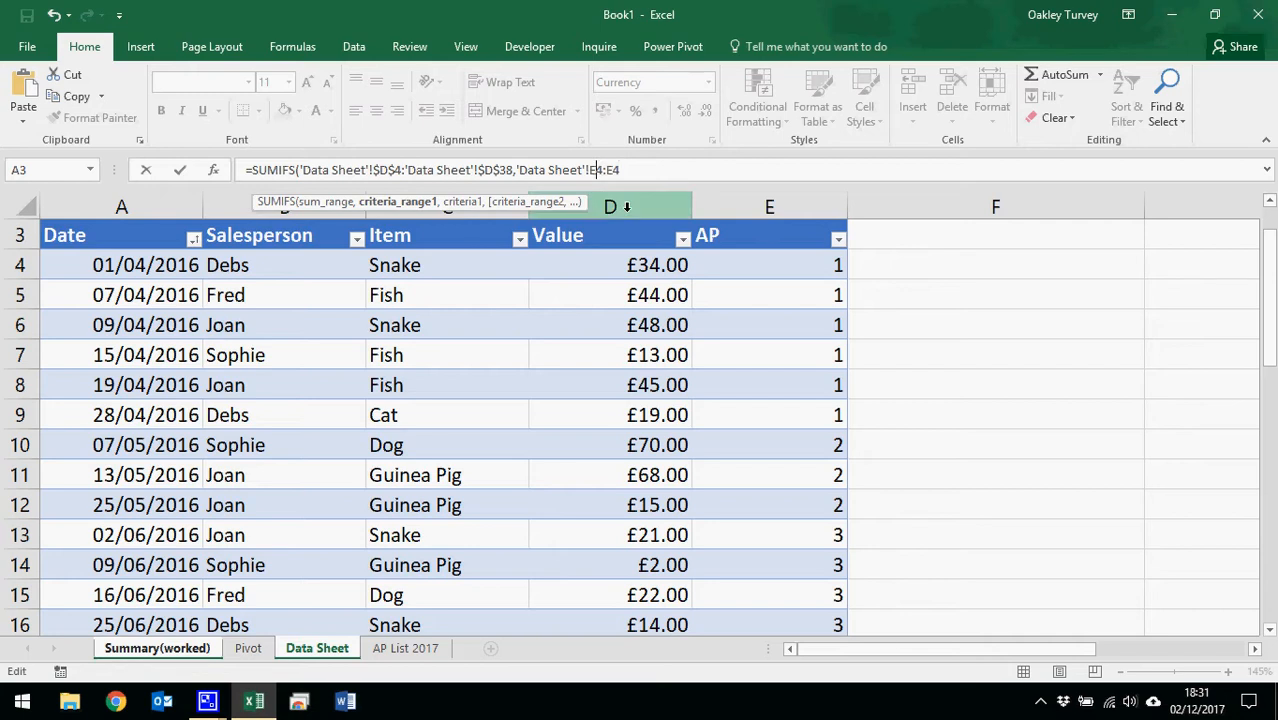
pyautogui.moveTo(590, 170); pyautogui.dragTo(604, 171)
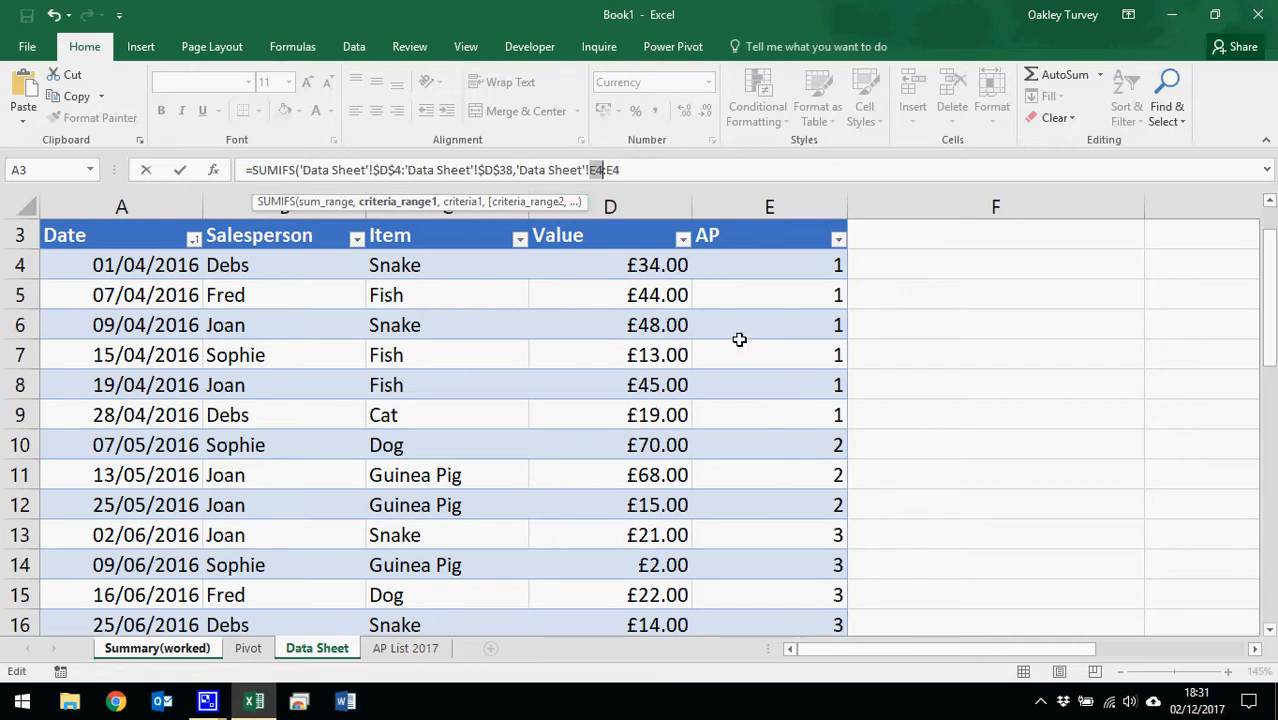
pyautogui.press('F4')
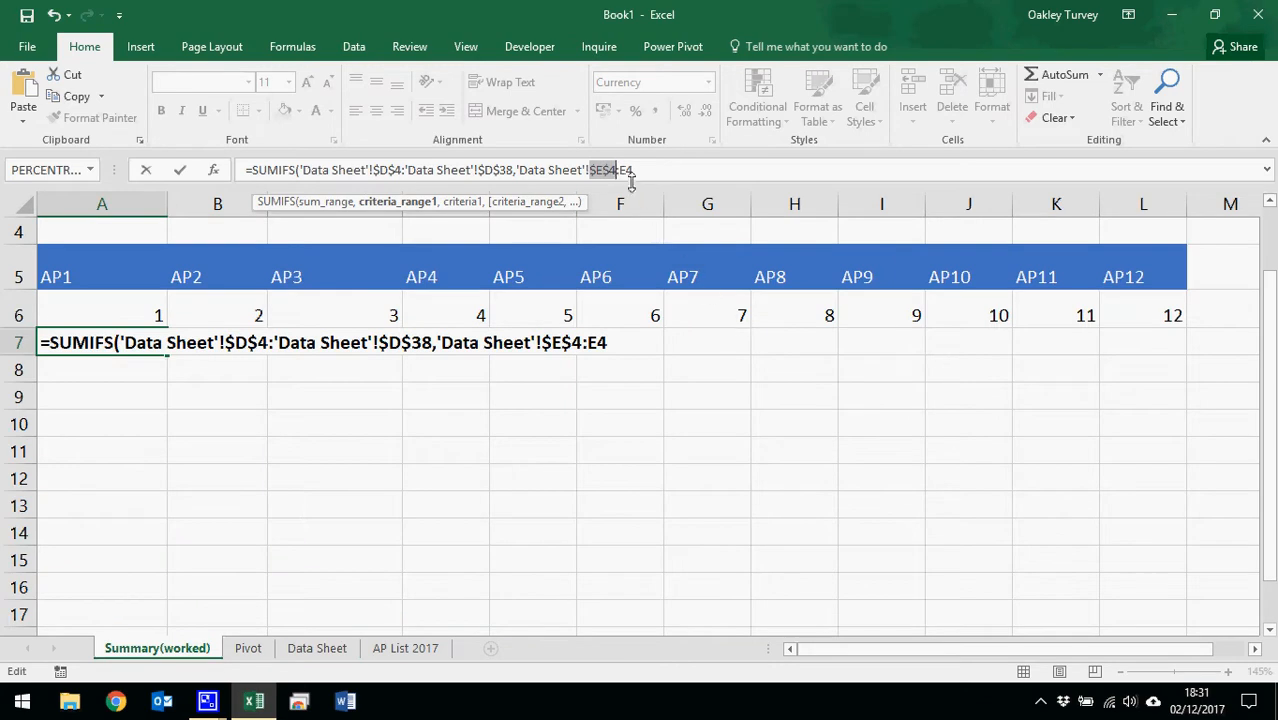
# Step: End the SUMIFS criteria range at the last AP value on the Data Sheet, as absolute reference $E$38
pyautogui.moveTo(620, 171); pyautogui.dragTo(633, 172)
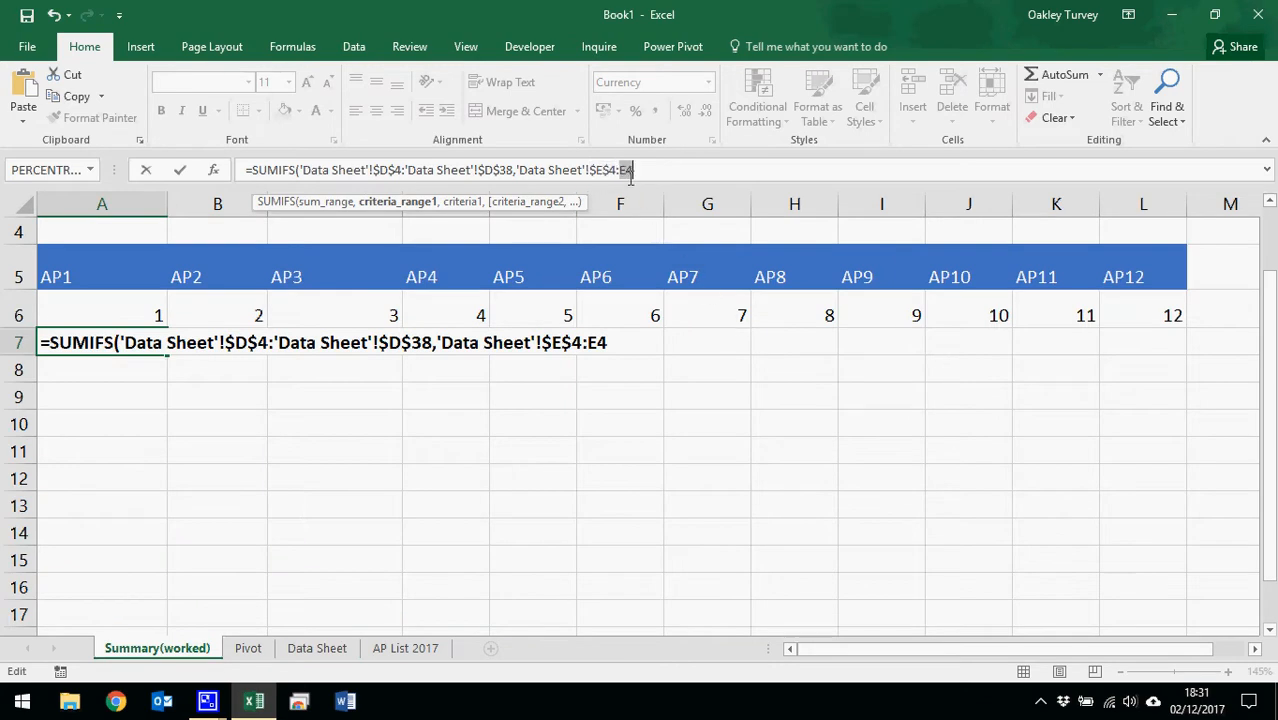
pyautogui.click(317, 648)
pyautogui.click(797, 273)
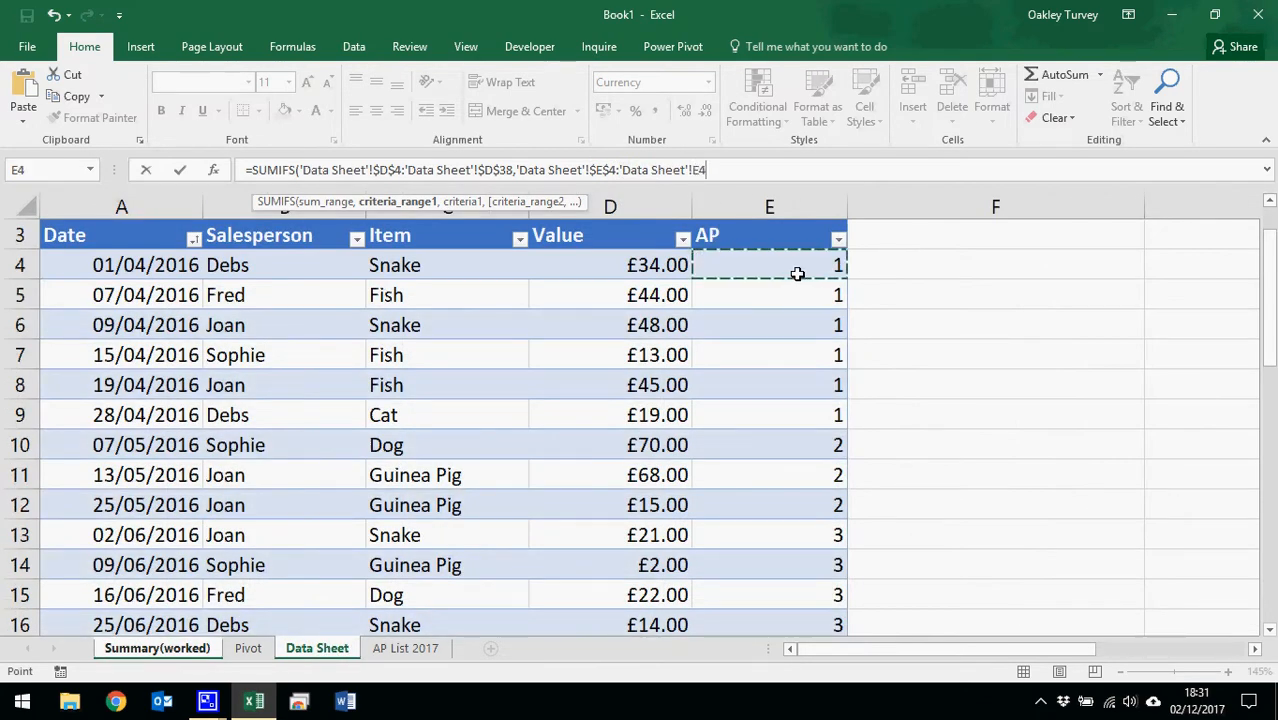
pyautogui.hotkey('ctrl', 'Down')
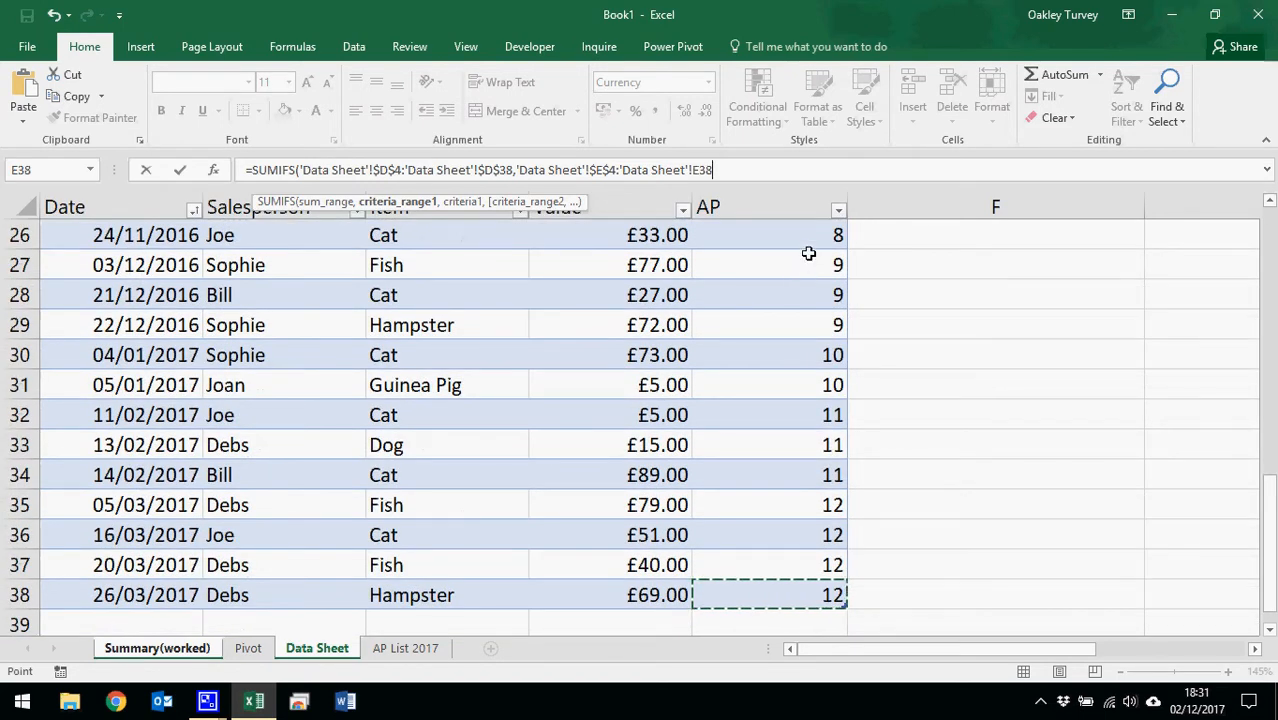
pyautogui.press('F4')
pyautogui.write(',')
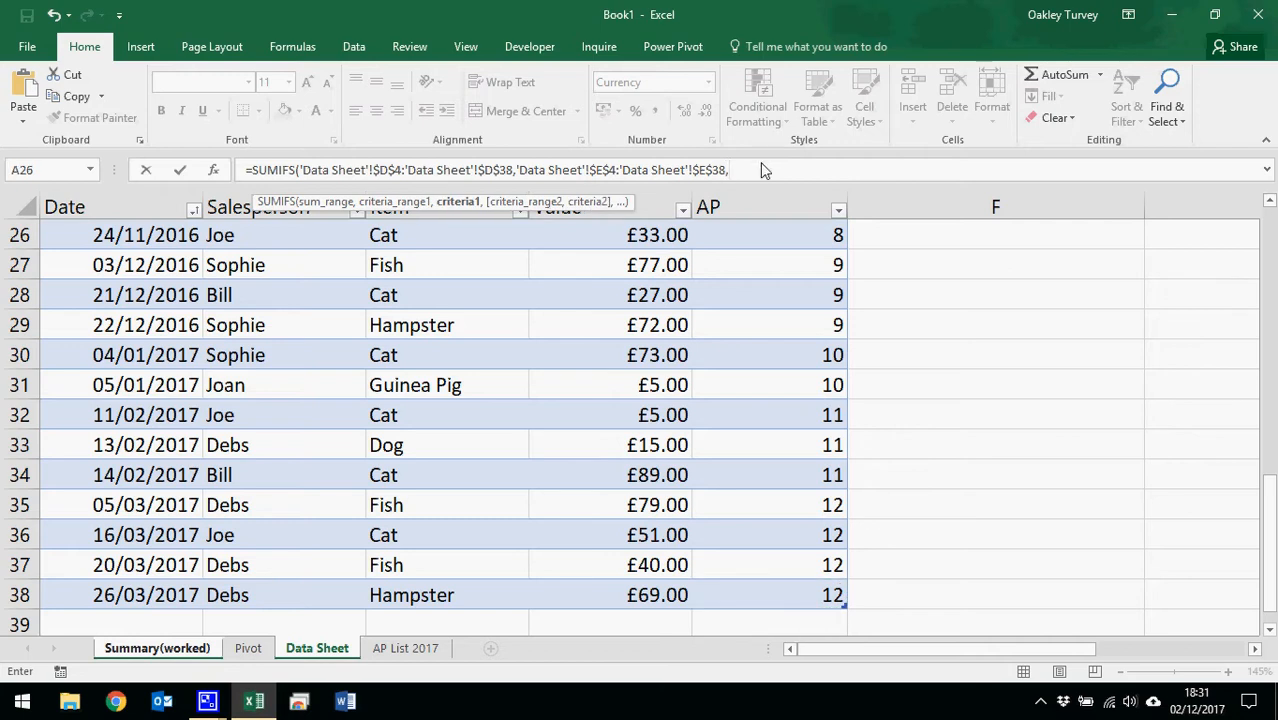
# Step: Complete the SUMIFS formula in A7 with A6 of Summary(worked) as the criterion and fill it across to L7
pyautogui.click(185, 657)
pyautogui.click(119, 306)
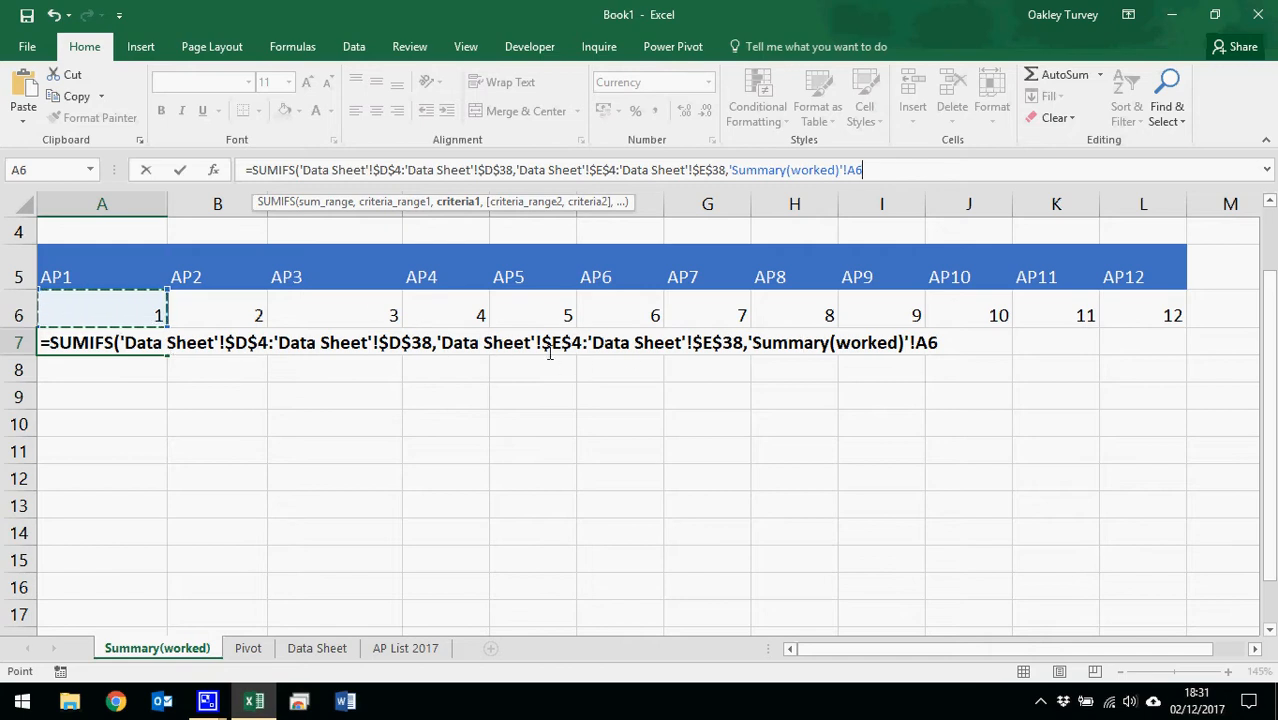
pyautogui.press('Return')
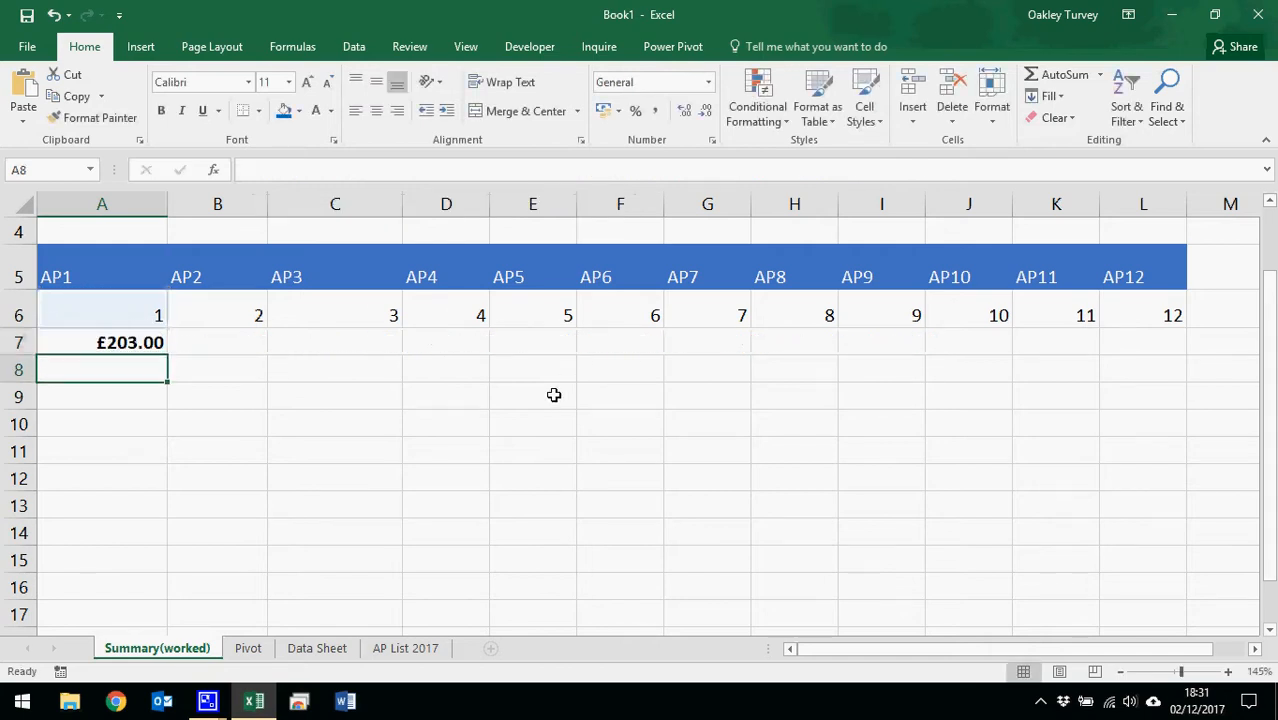
pyautogui.click(133, 340)
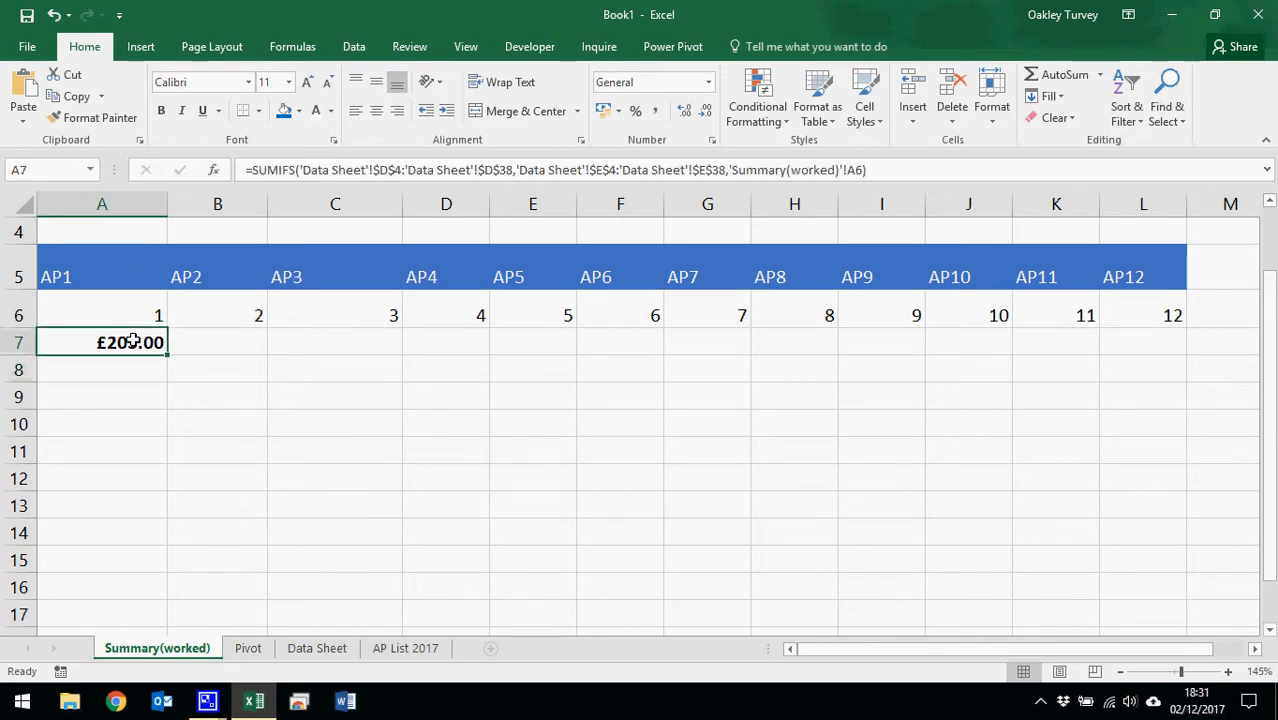
pyautogui.moveTo(166, 354); pyautogui.dragTo(1155, 347)
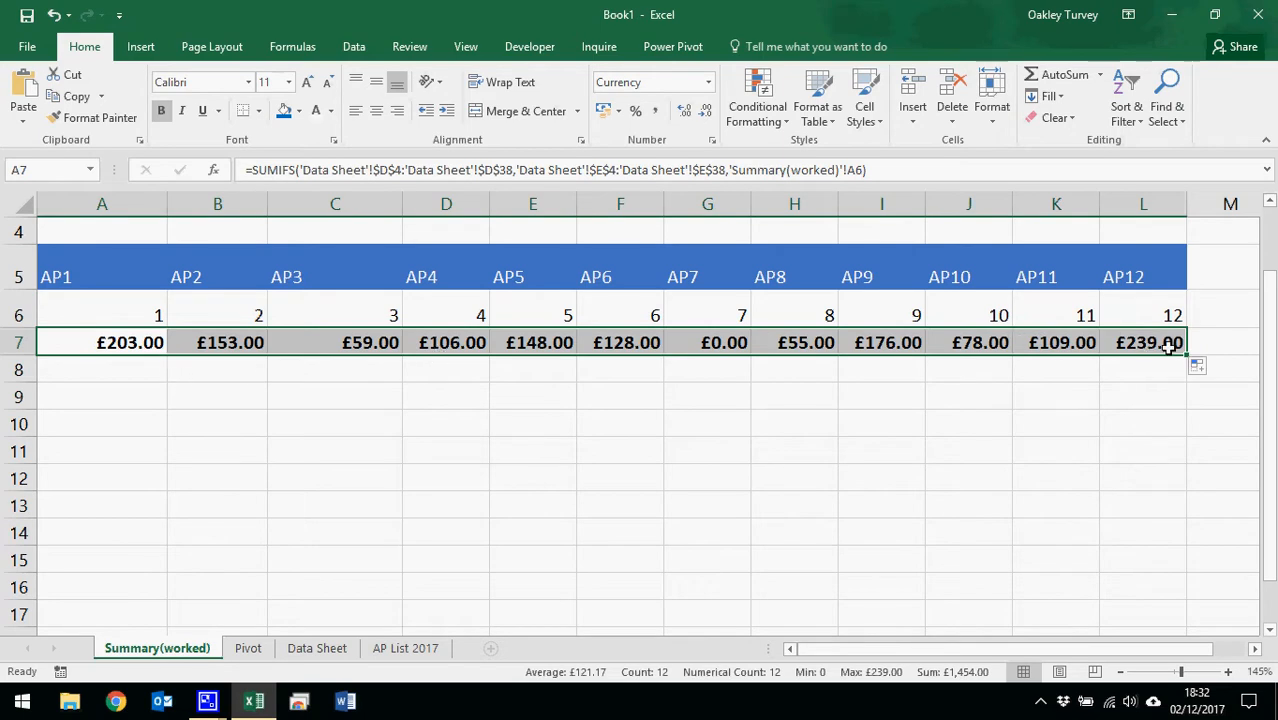
# Step: Check the AP7 total in G7 against the period numbers in the Data Sheet's AP column
pyautogui.click(736, 348)
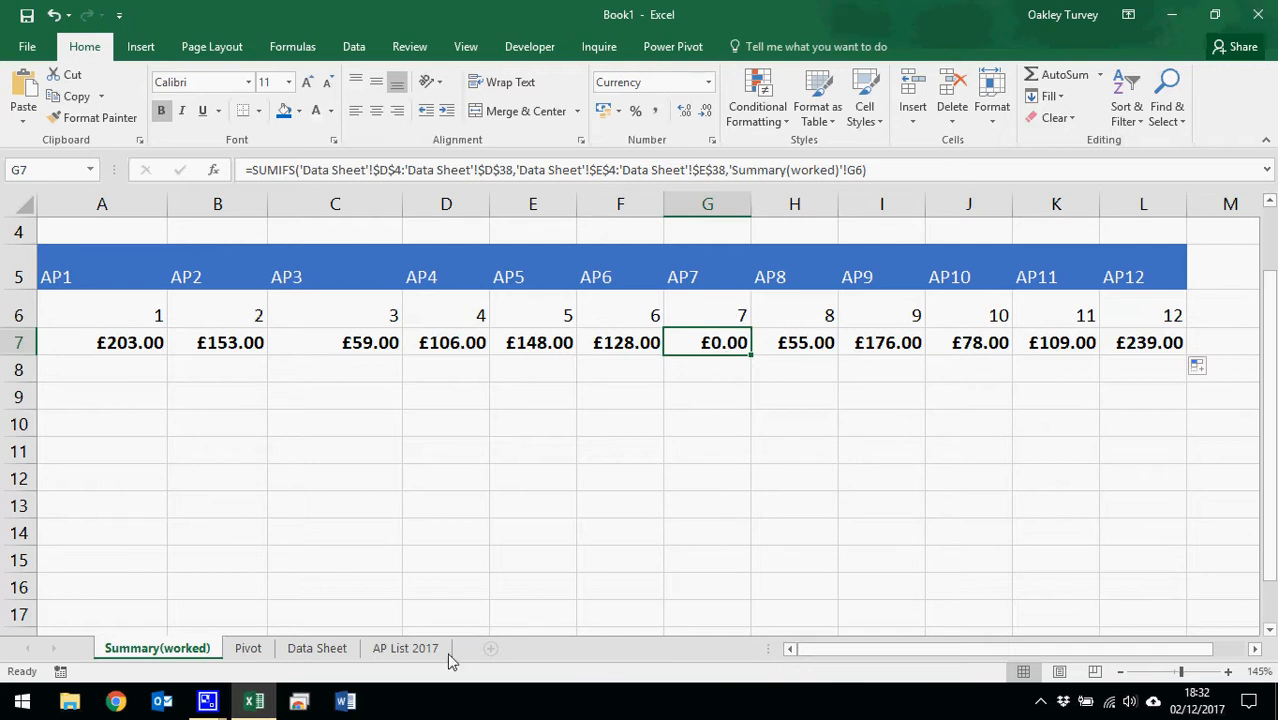
pyautogui.click(303, 652)
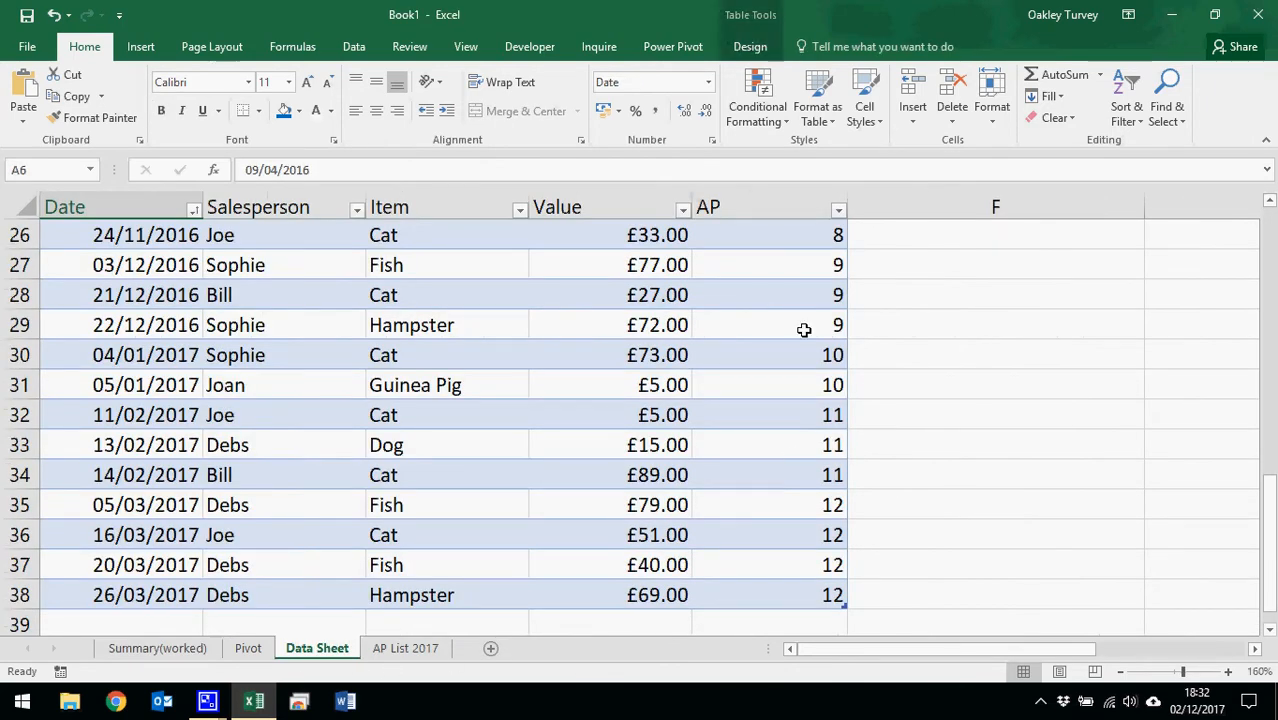
pyautogui.scroll(2, 860, 415)
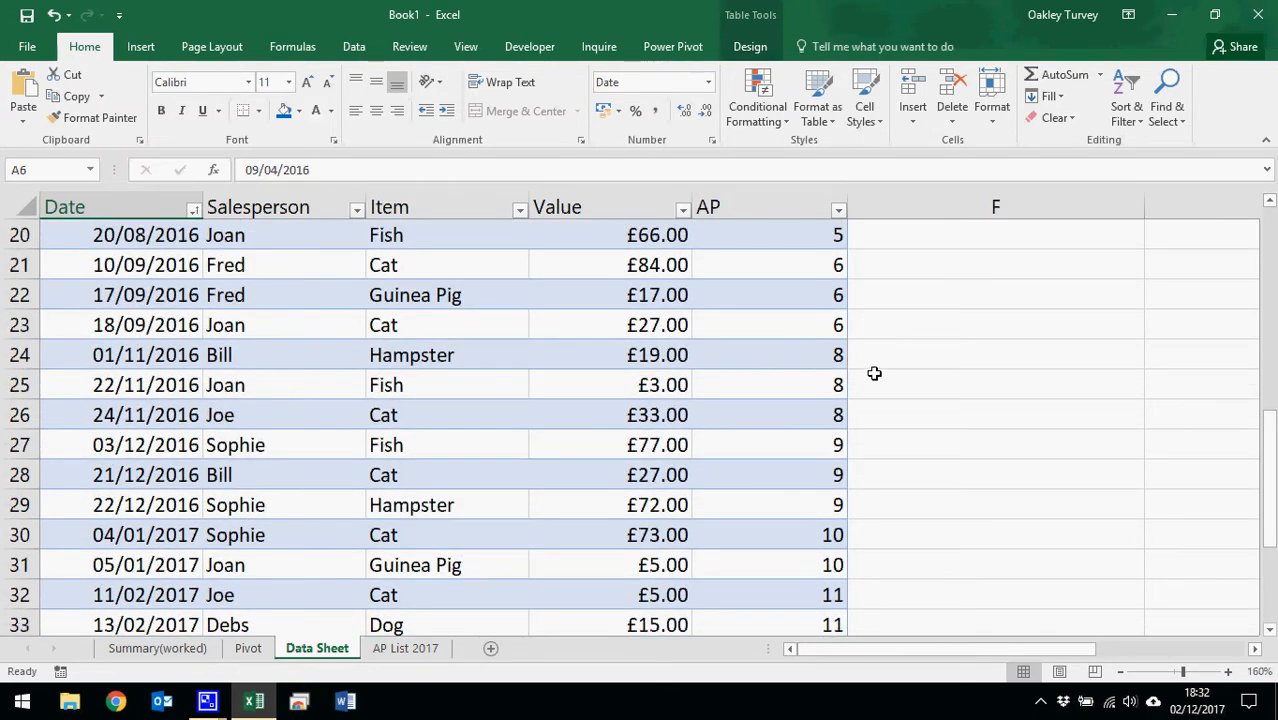
# Step: Enter the status date 1/7/16 in cell A2 of the Summary(worked) sheet
pyautogui.scroll(3, 876, 371)
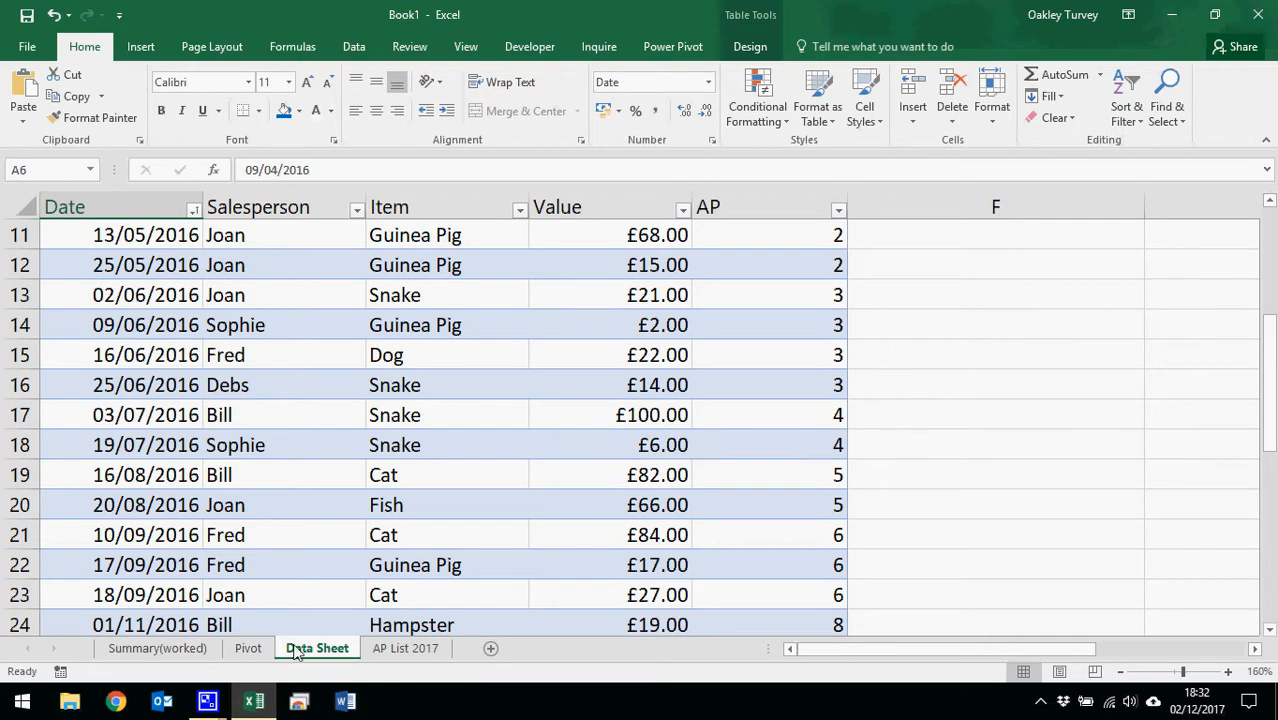
pyautogui.click(198, 655)
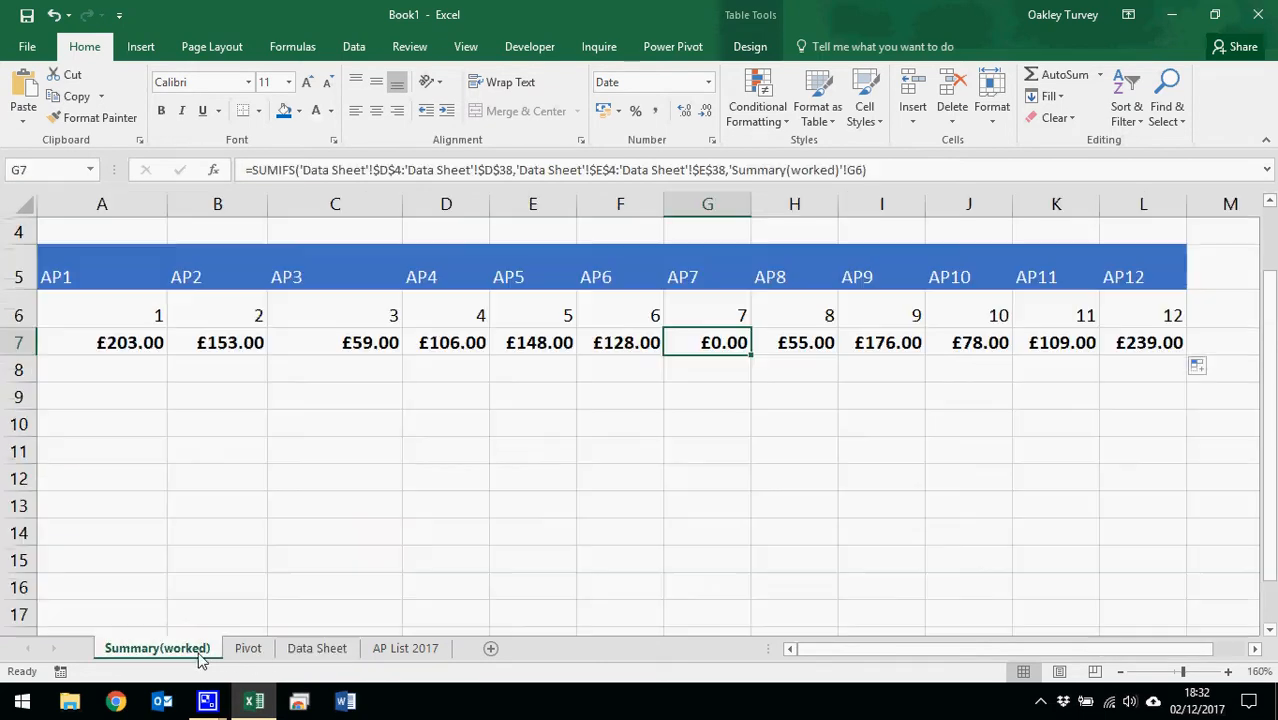
pyautogui.click(458, 350)
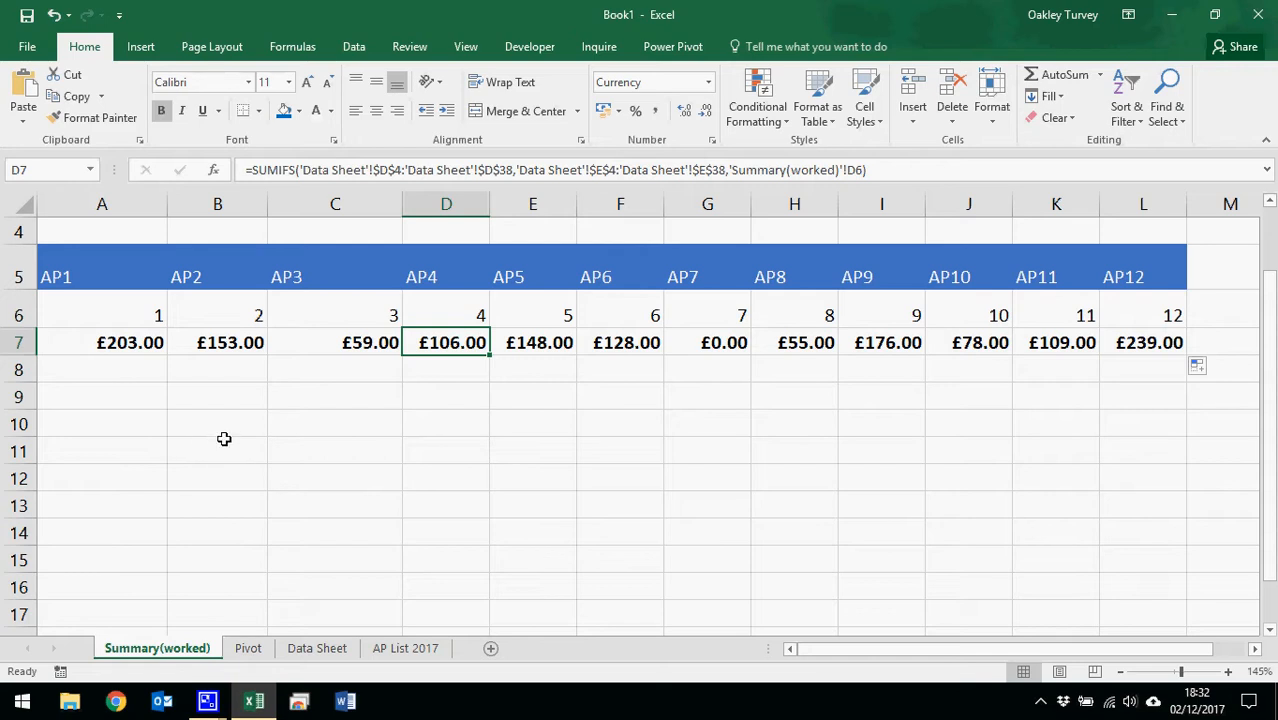
pyautogui.scroll(1, 226, 440)
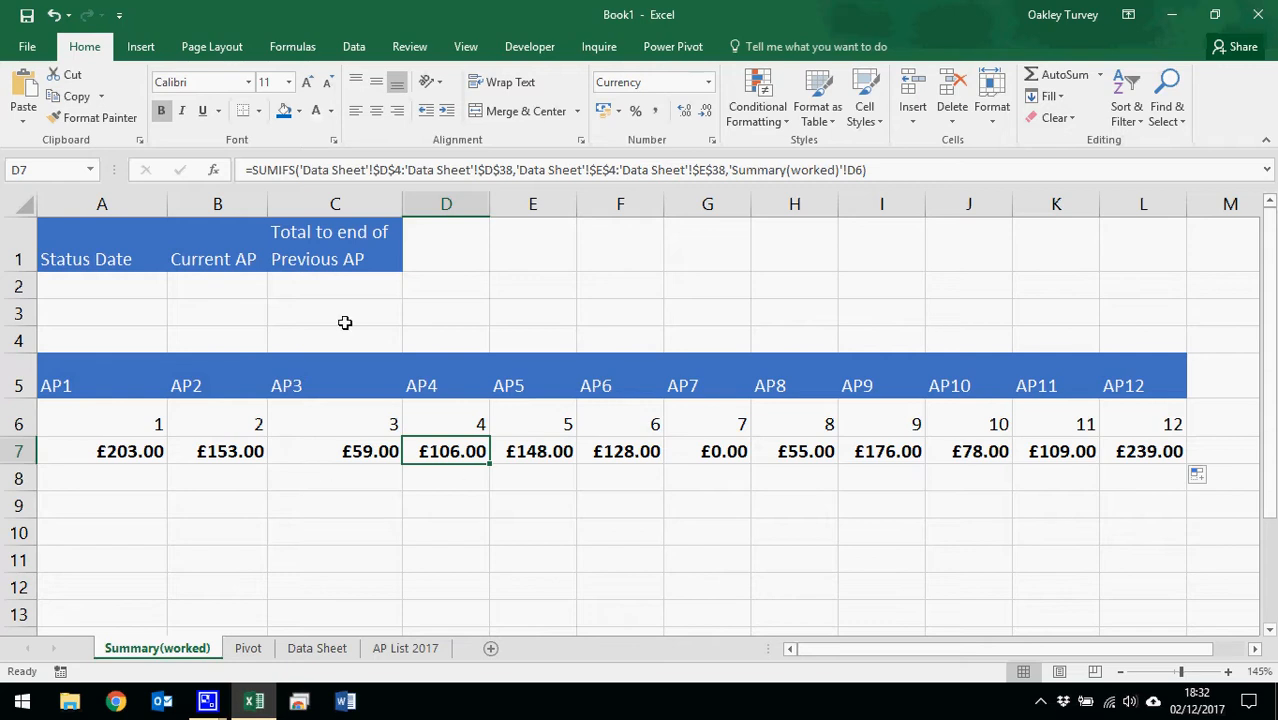
pyautogui.click(110, 287)
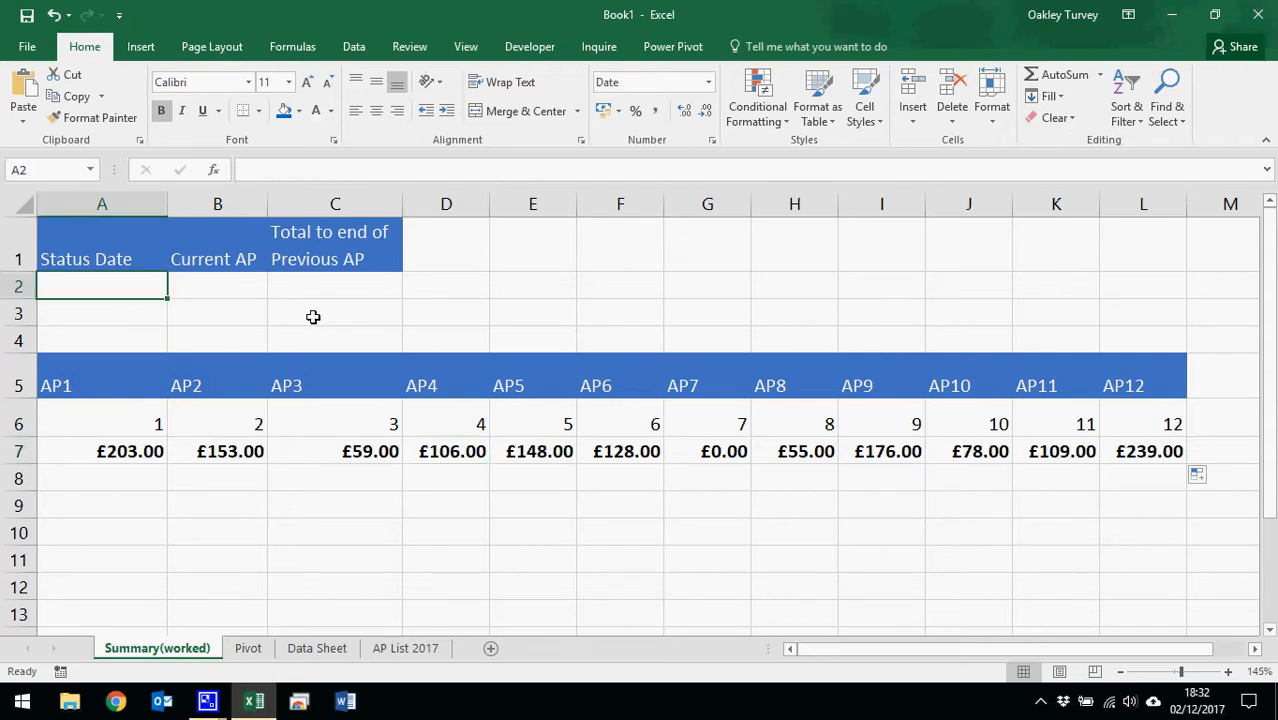
pyautogui.write('1/7/16')
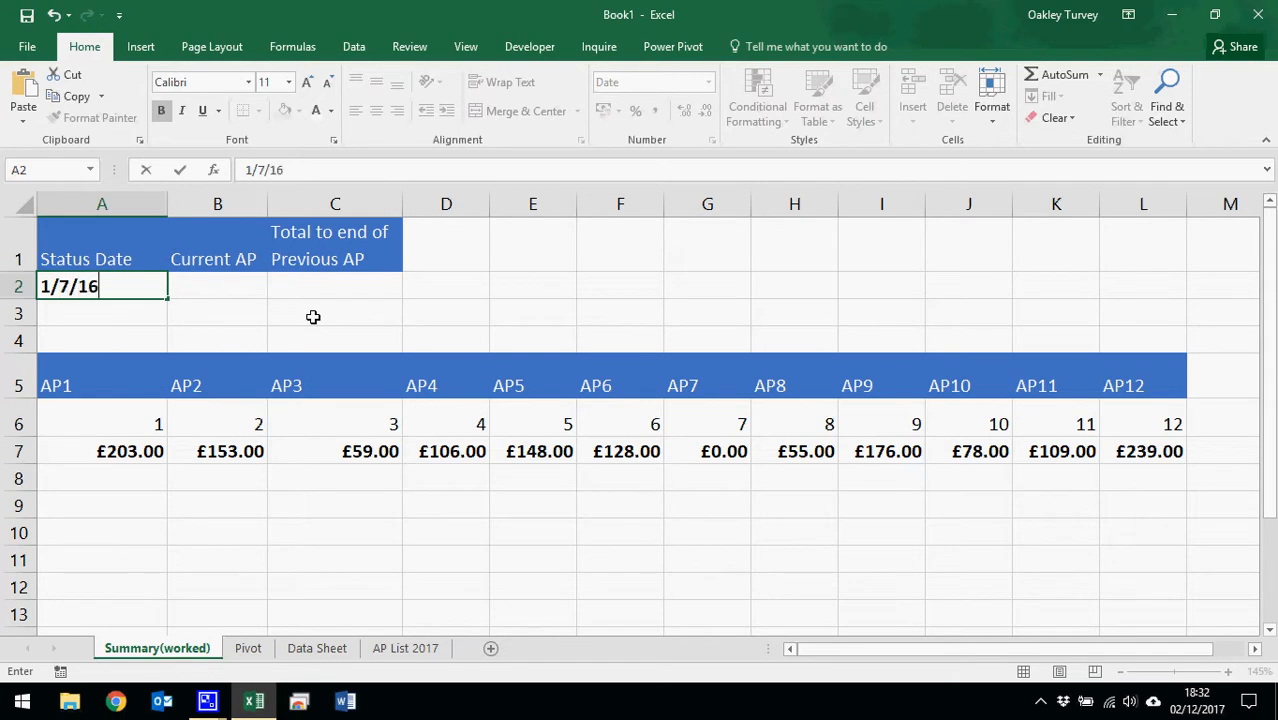
pyautogui.press('Return')
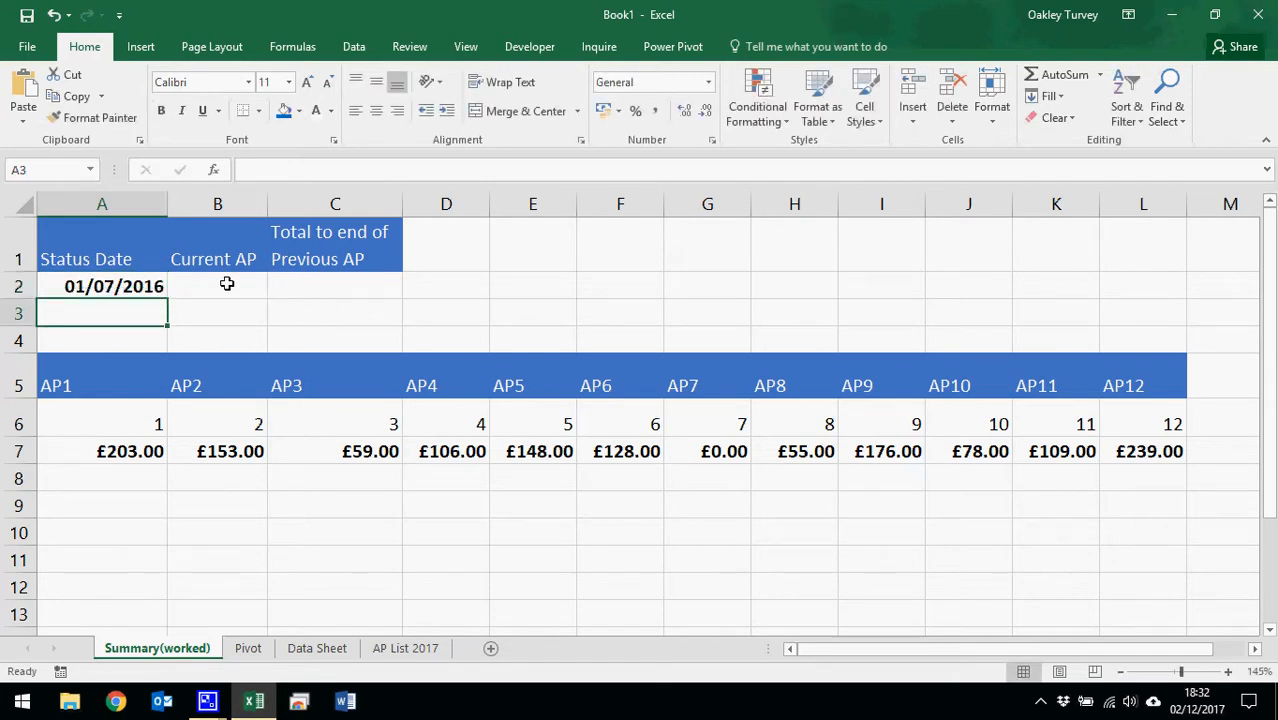
# Step: Rename the Current AP header in B1 of Summary(worked) to Status AP, matching the column heading on the AP List 2017 sheet
pyautogui.click(233, 282)
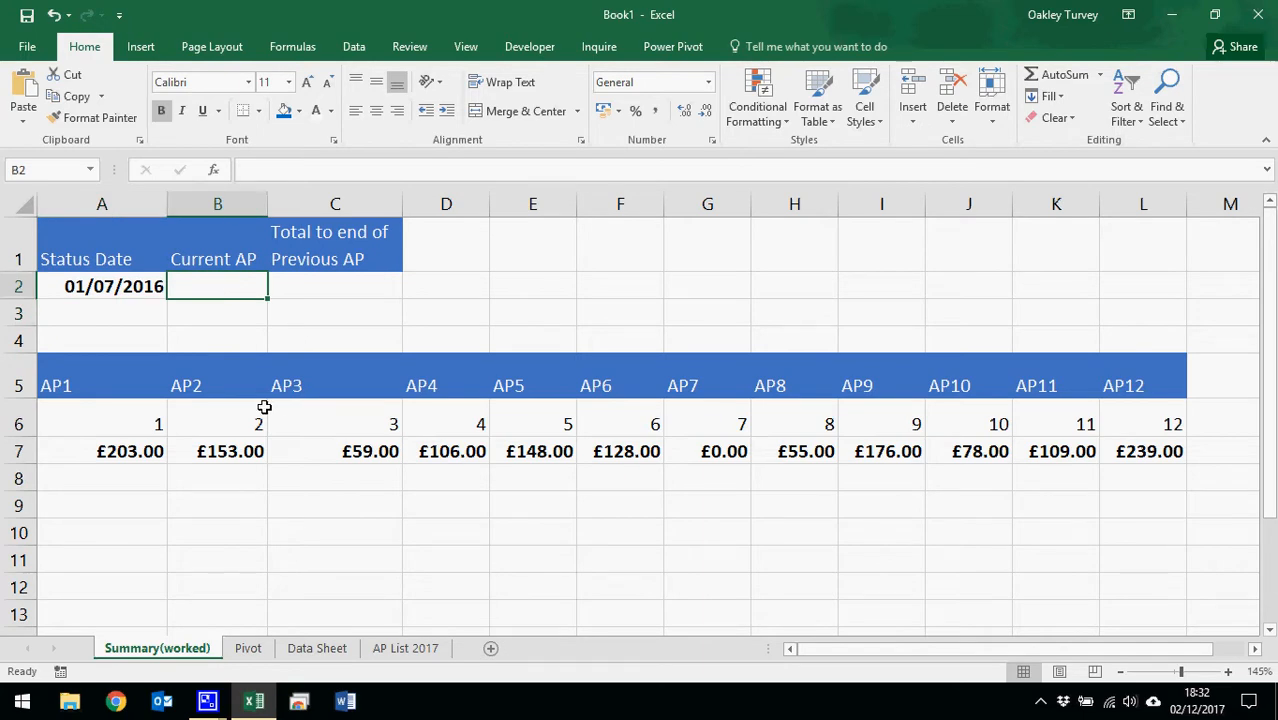
pyautogui.click(328, 287)
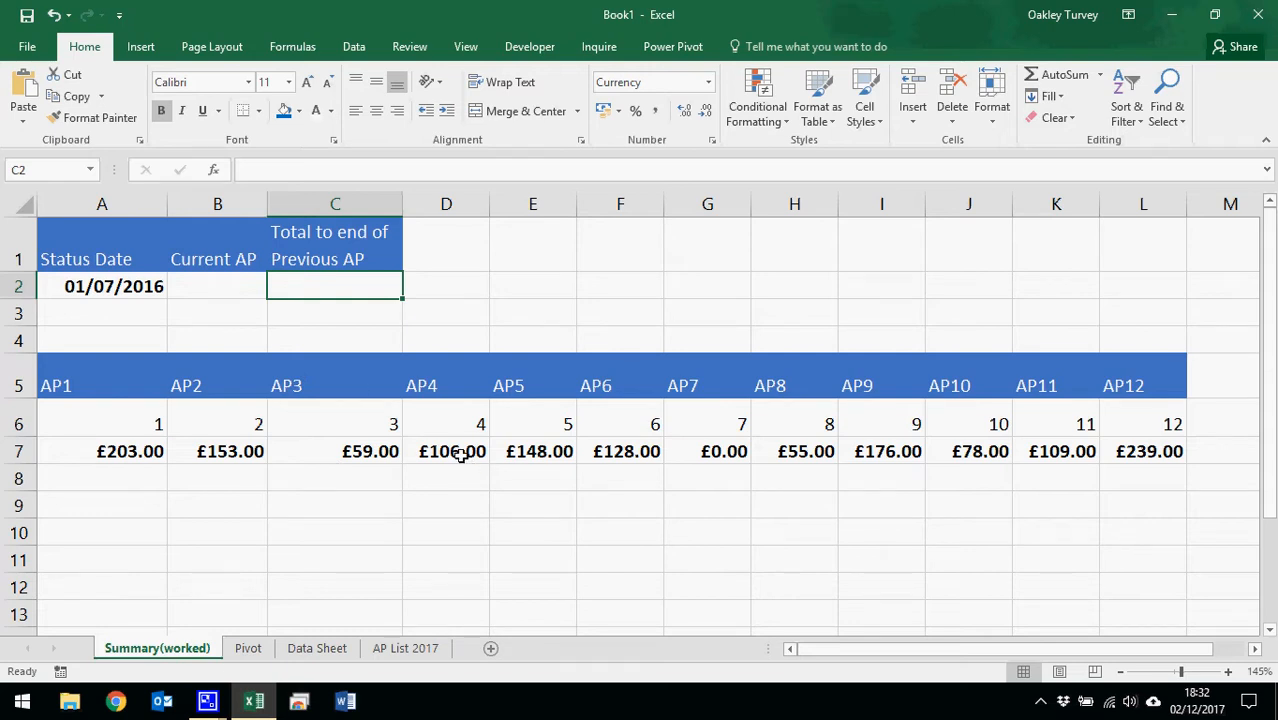
pyautogui.click(222, 286)
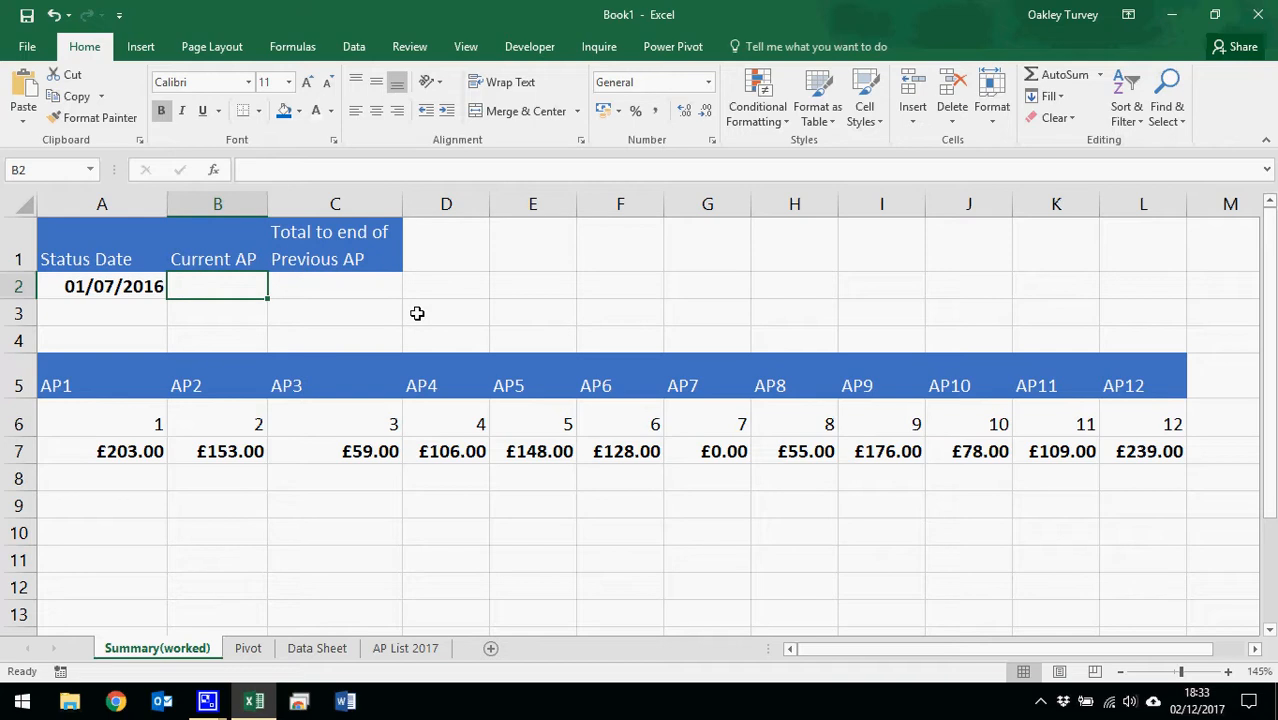
pyautogui.click(418, 650)
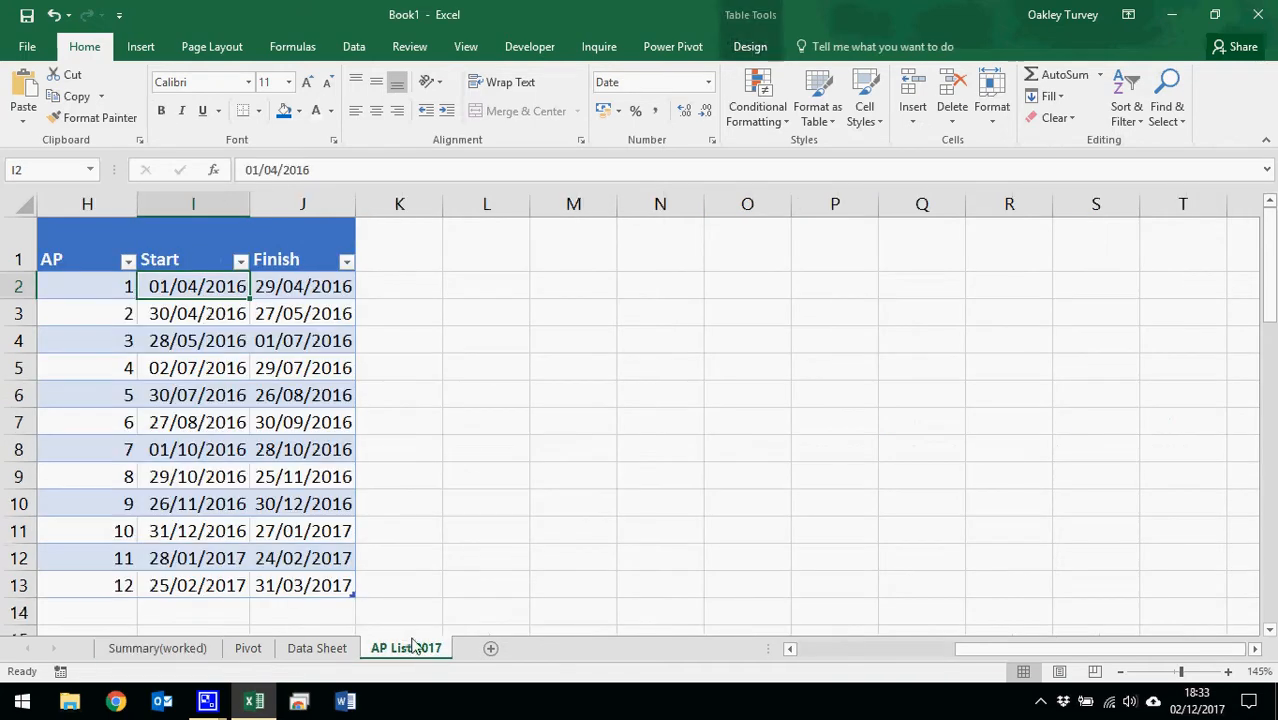
pyautogui.click(790, 649)
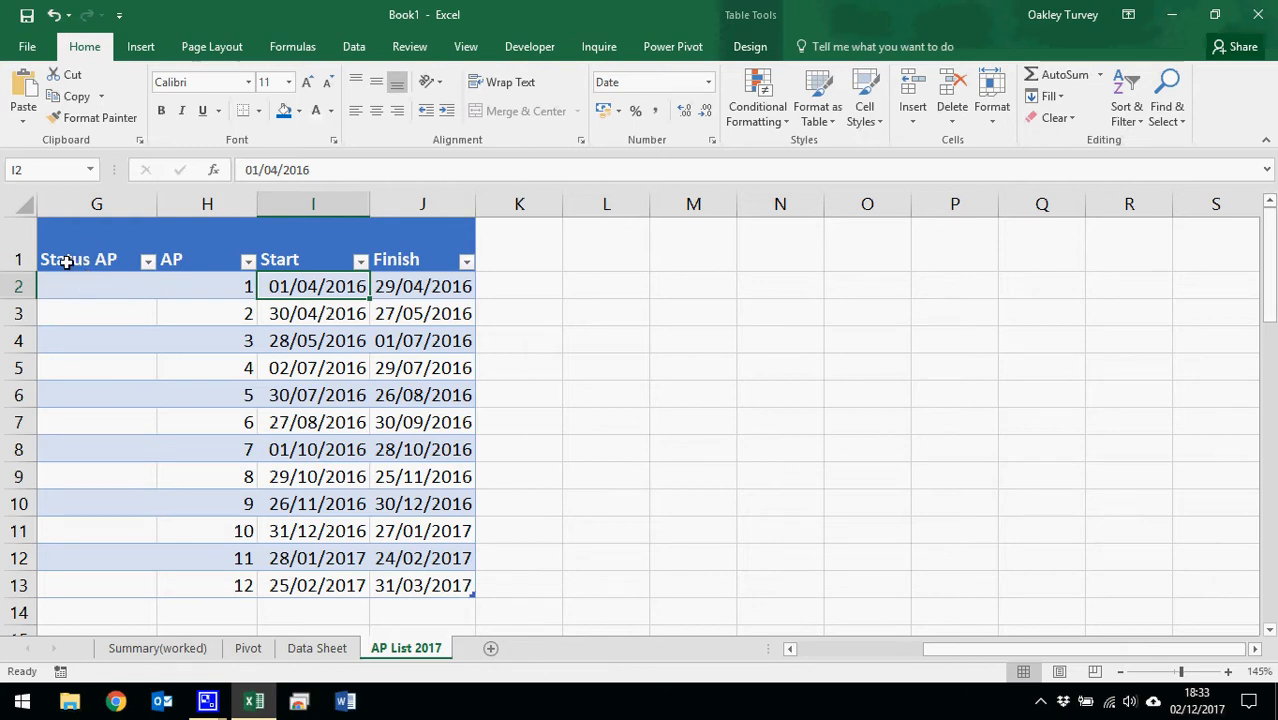
pyautogui.click(157, 648)
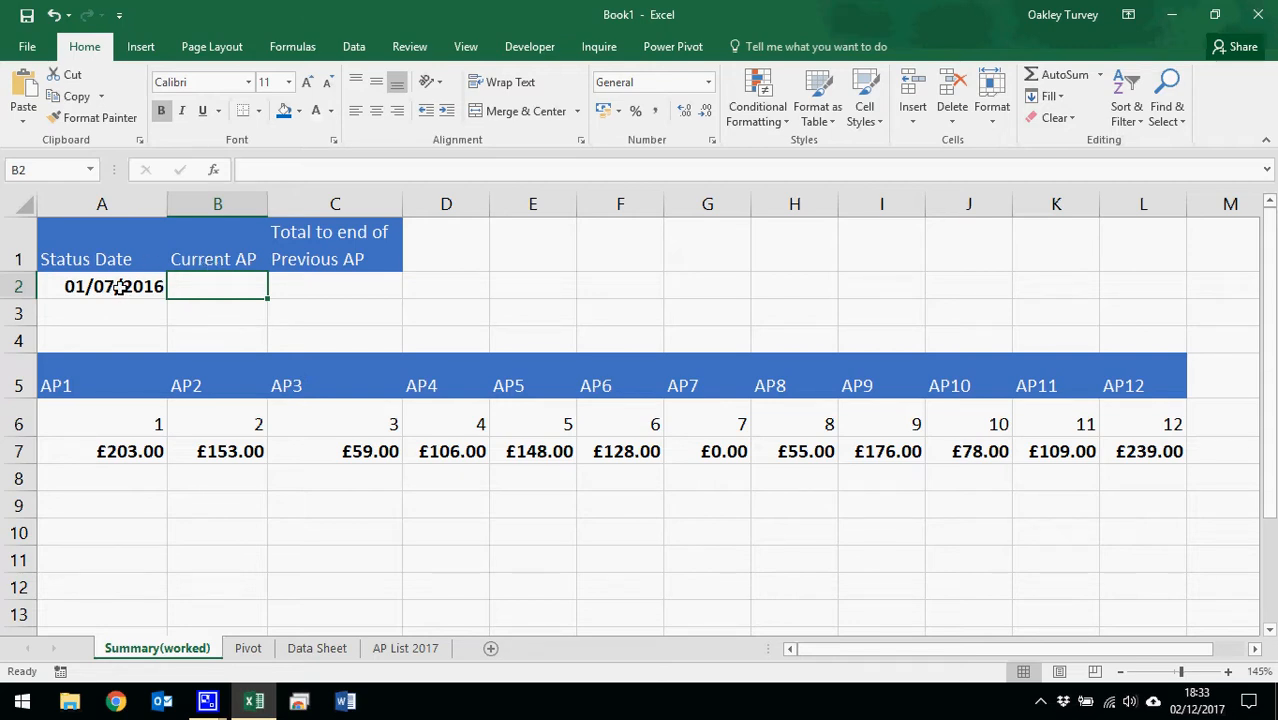
pyautogui.click(208, 255)
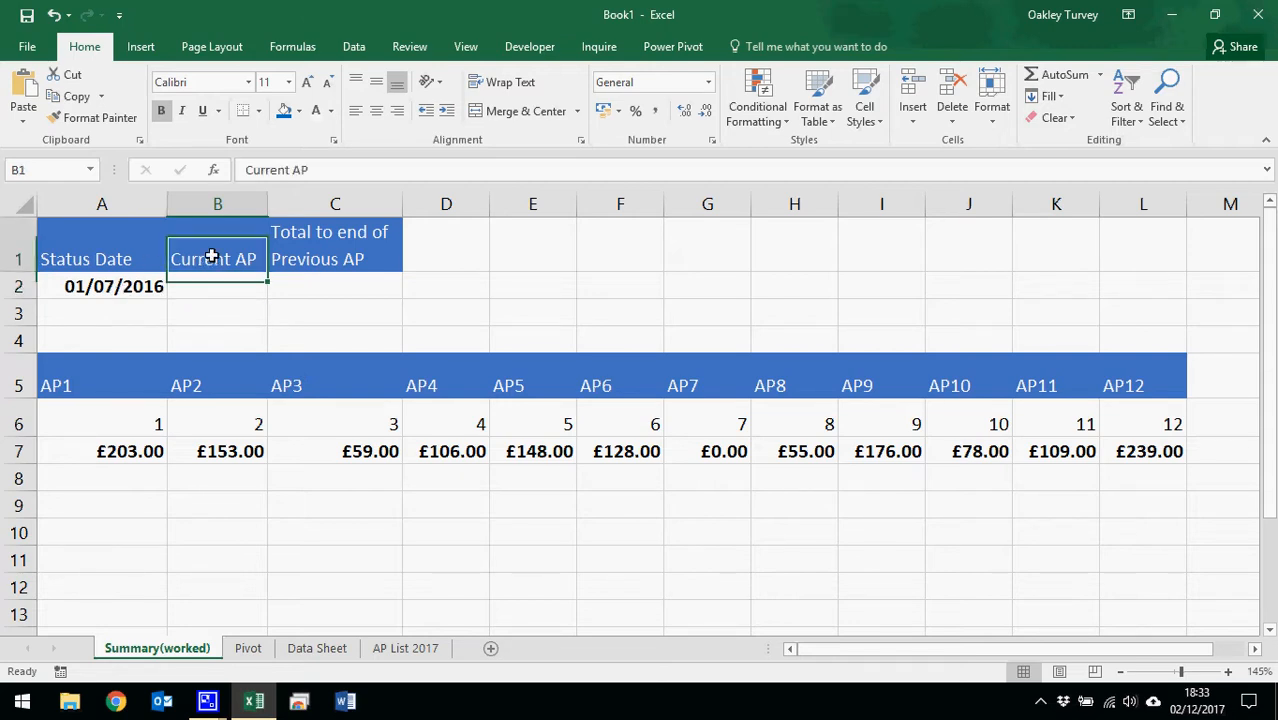
pyautogui.doubleClick(273, 170)
pyautogui.write('Status')
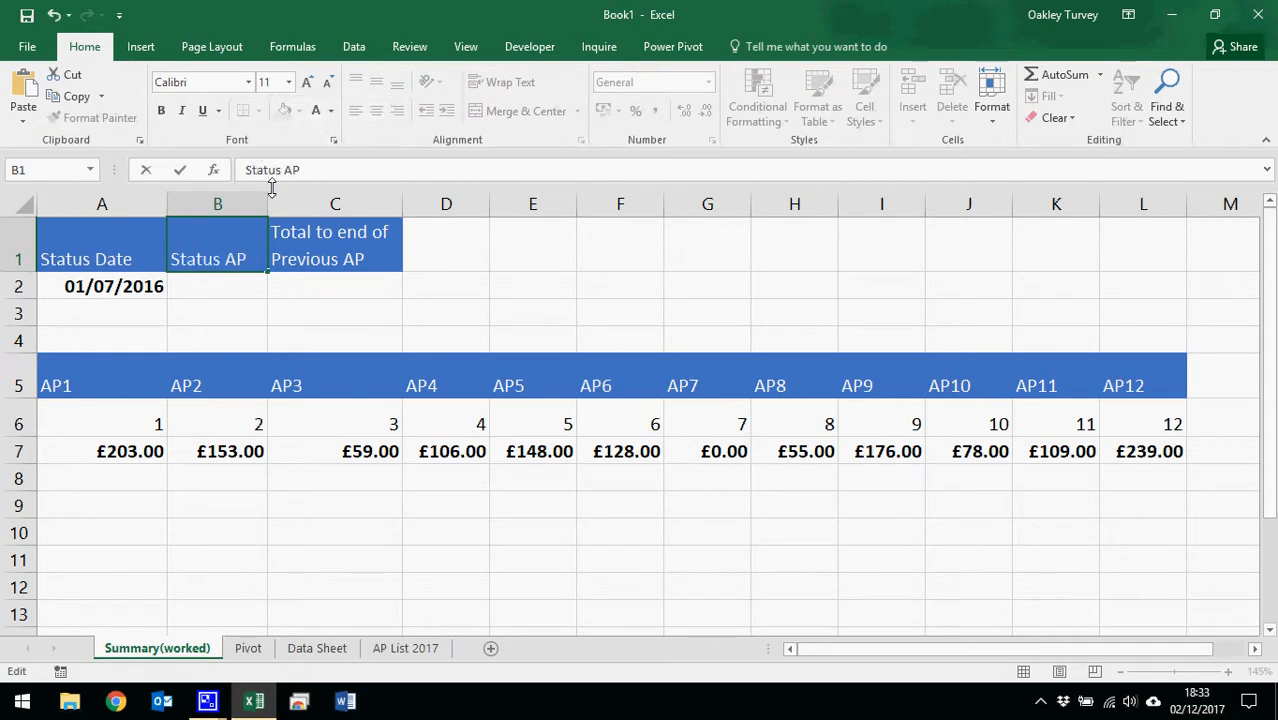
pyautogui.press('Return')
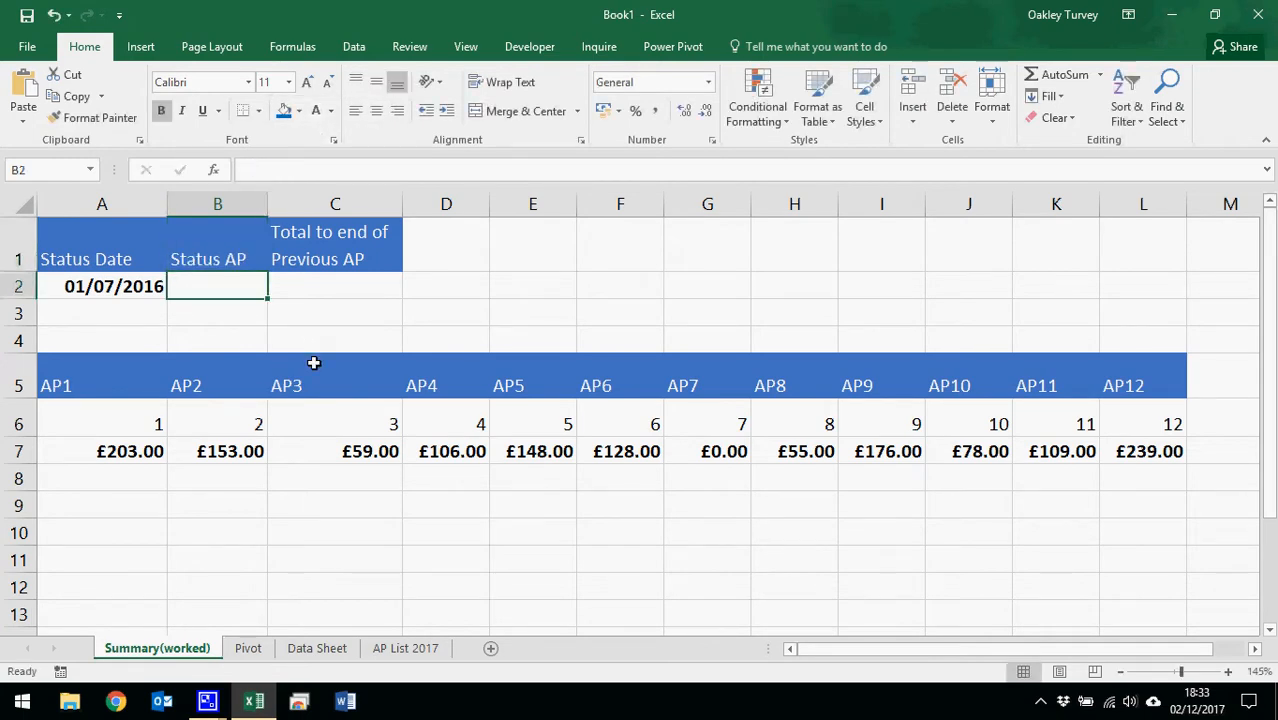
# Step: Begin an AND formula in G2 of AP List 2017 testing that Summary(worked) A2 is >= the row's Start date
pyautogui.click(405, 650)
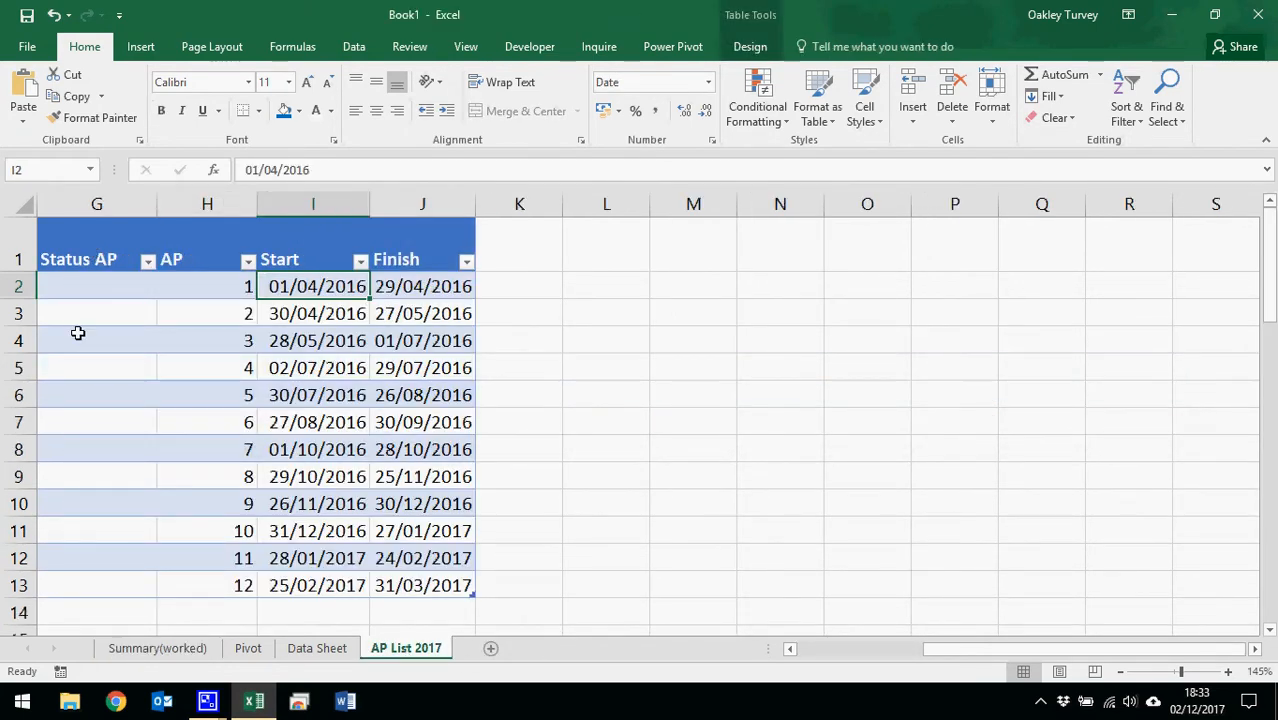
pyautogui.click(97, 285)
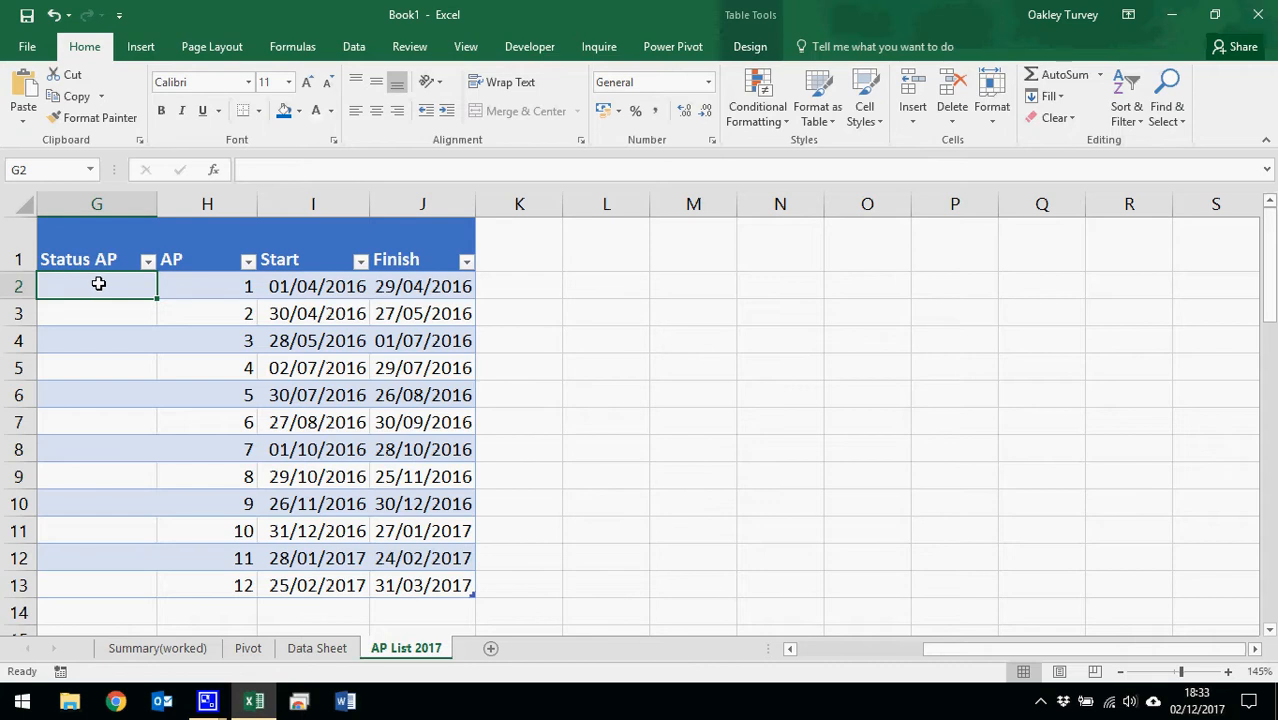
pyautogui.write('=')
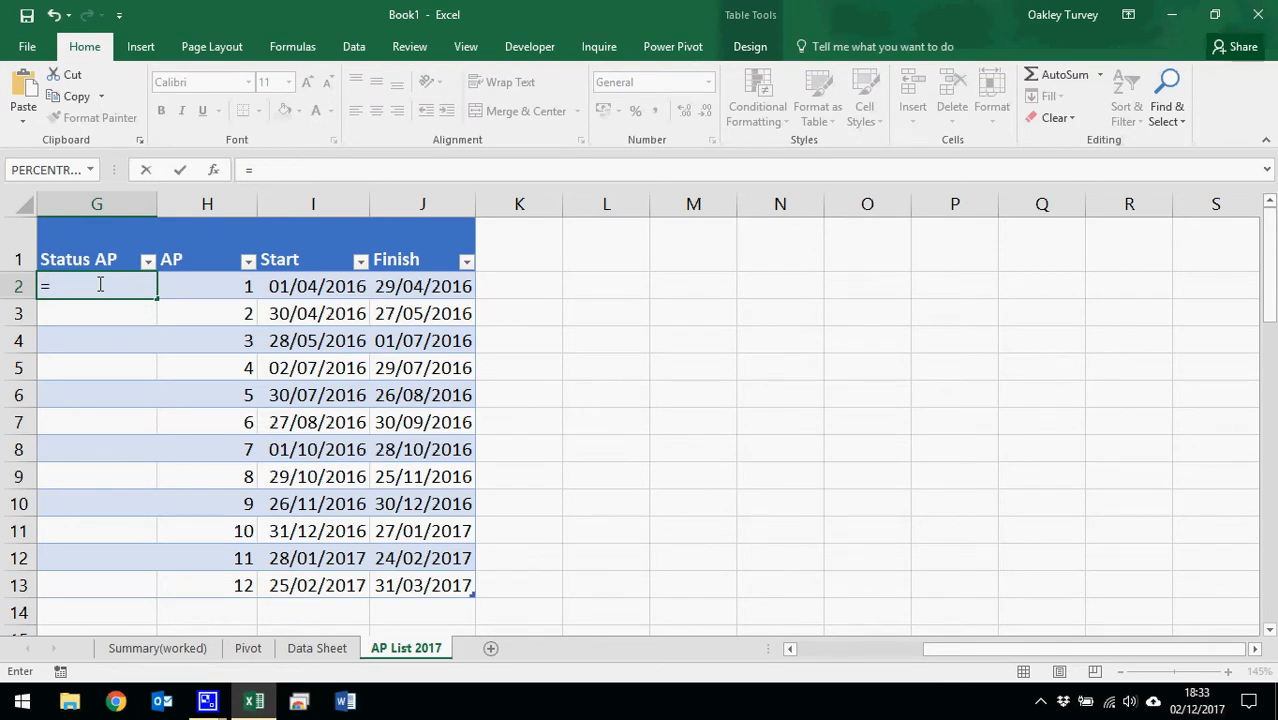
pyautogui.write('and')
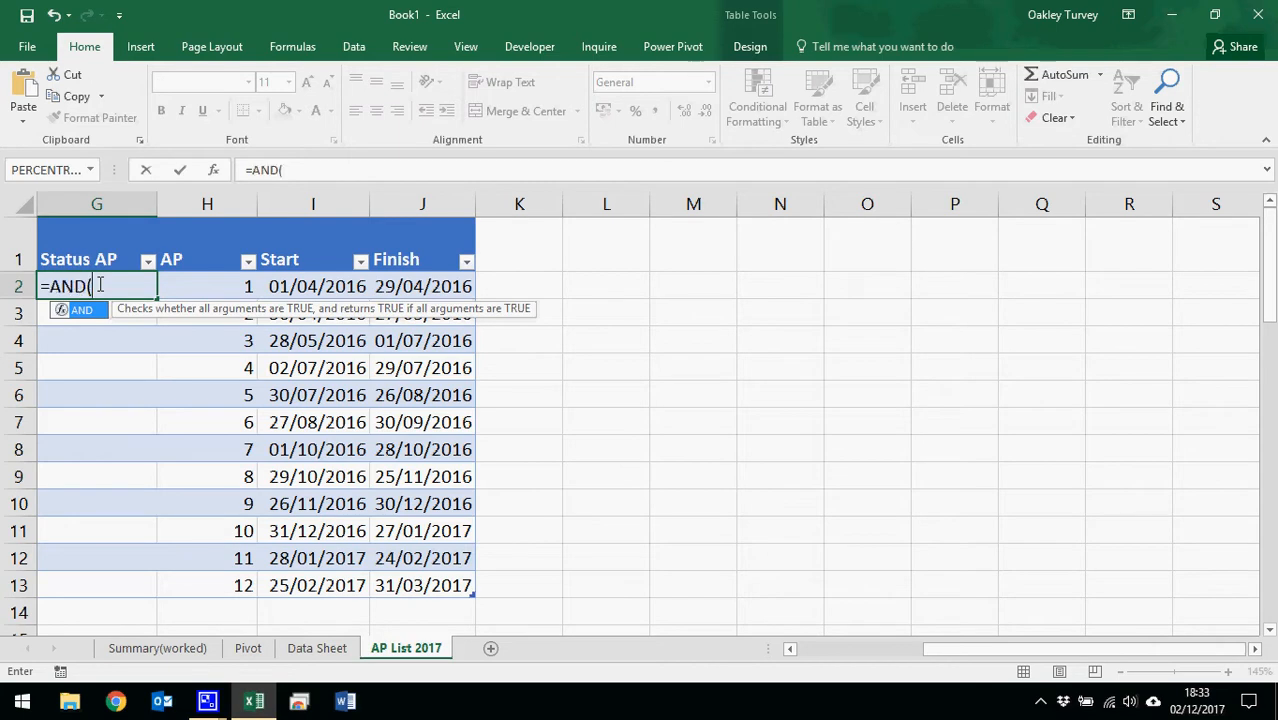
pyautogui.press('Tab')
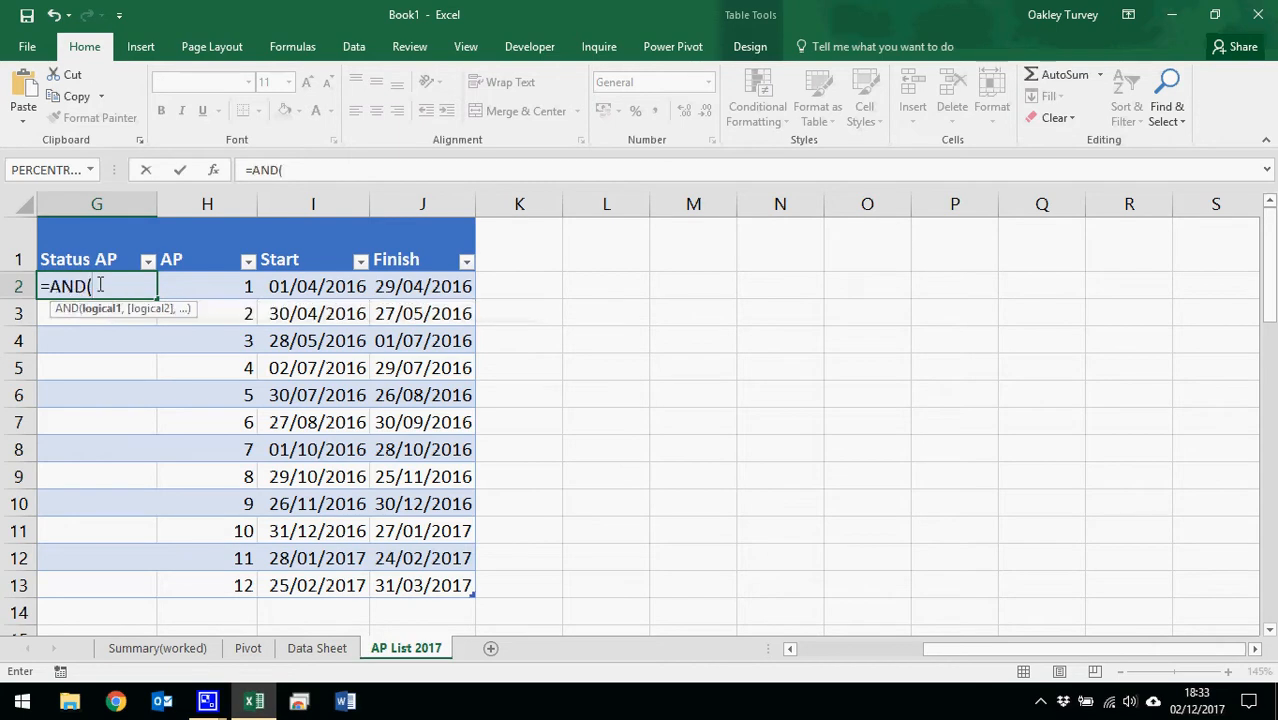
pyautogui.click(176, 651)
pyautogui.click(110, 288)
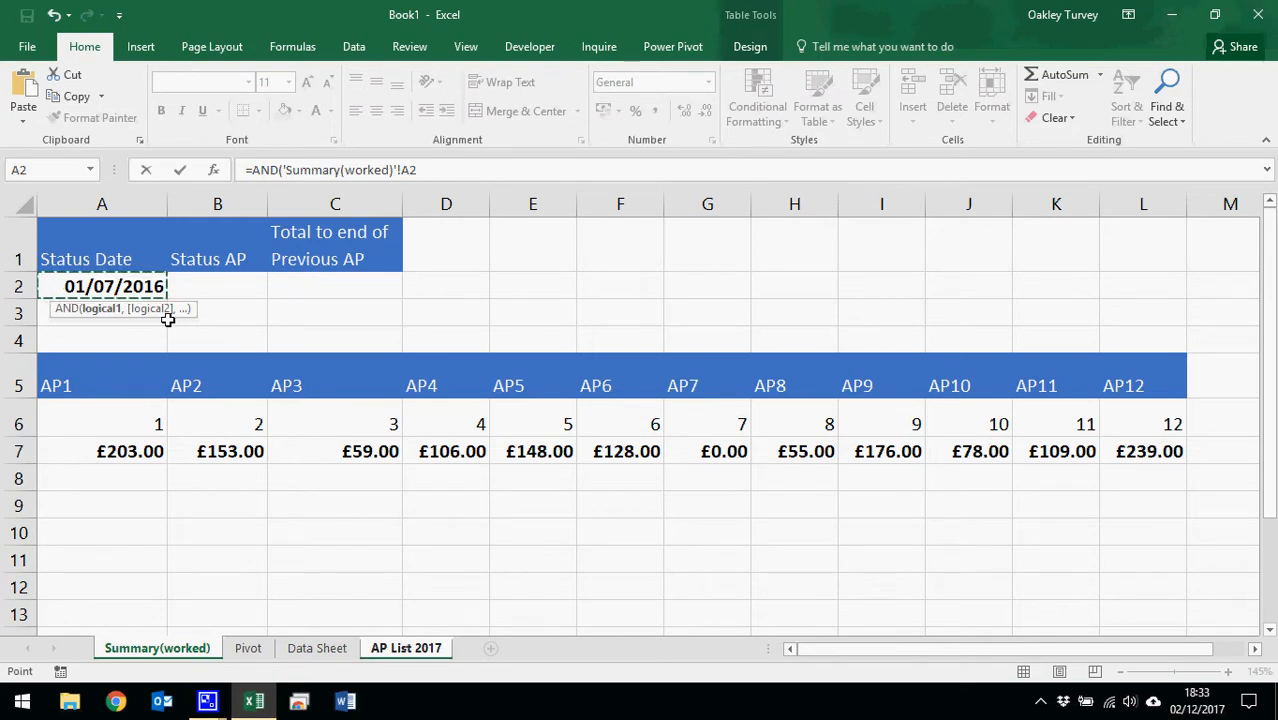
pyautogui.write('>=')
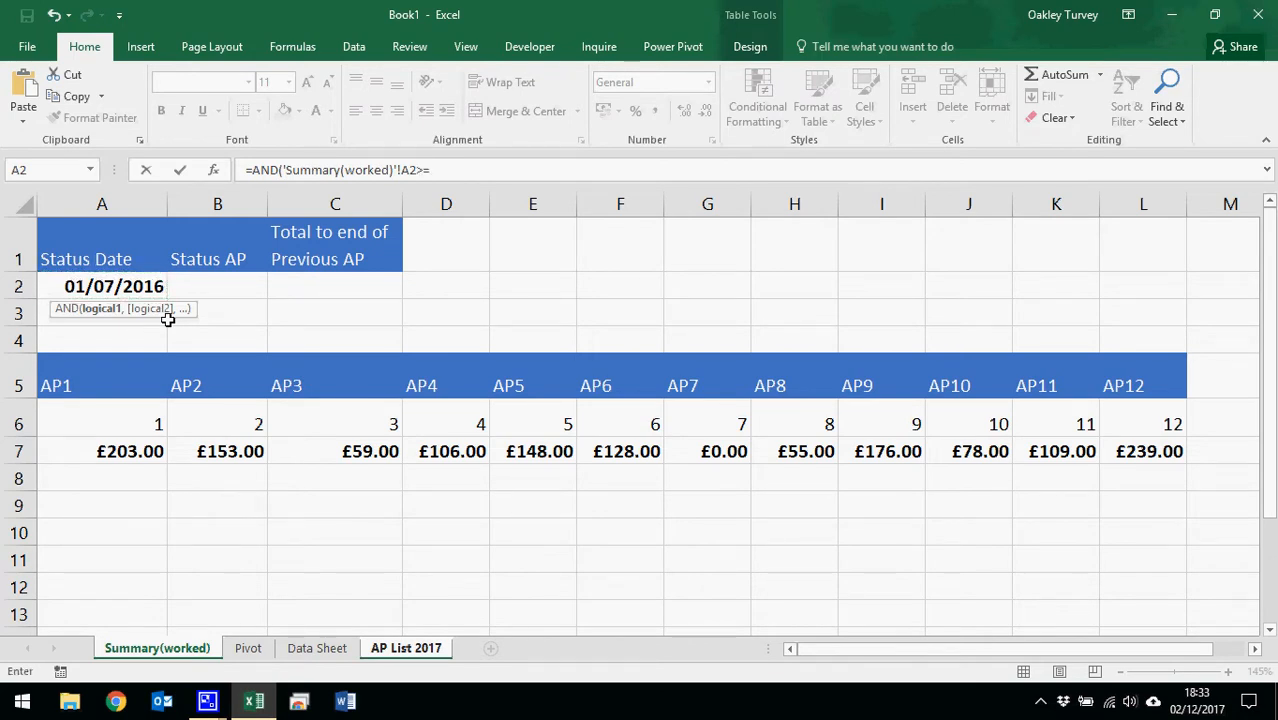
pyautogui.click(400, 650)
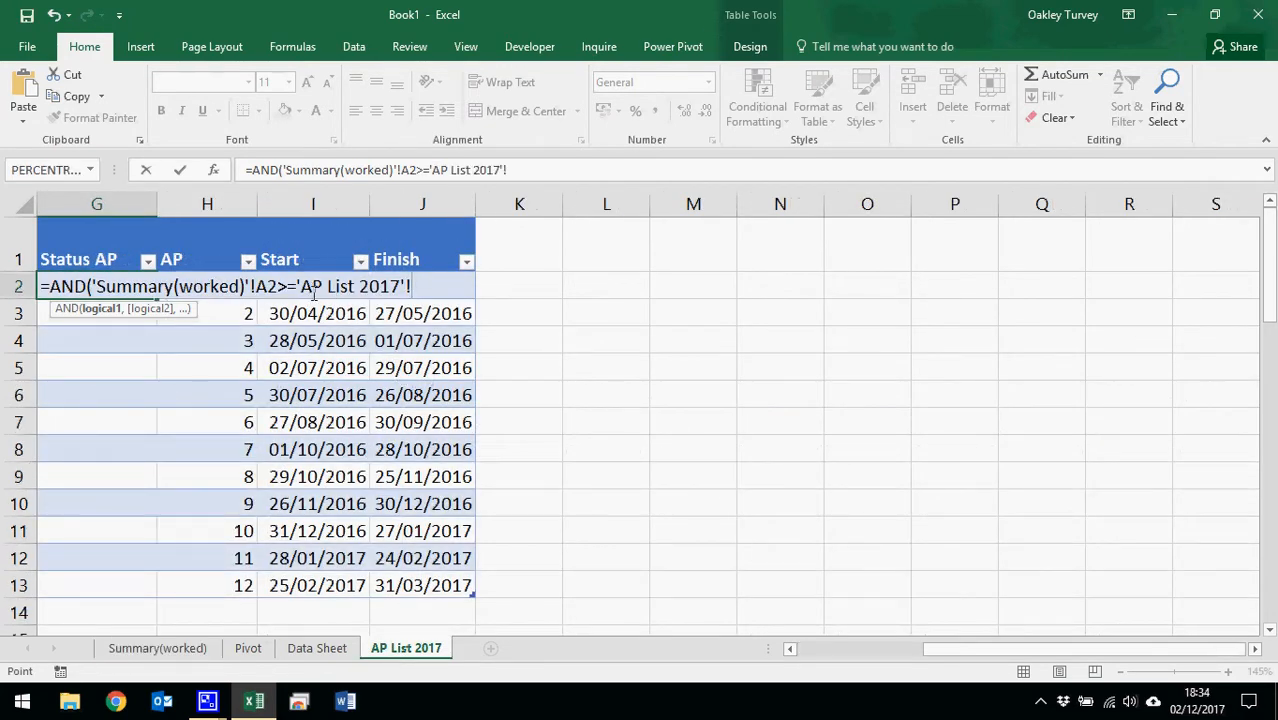
pyautogui.press('Right')
pyautogui.press('Right')
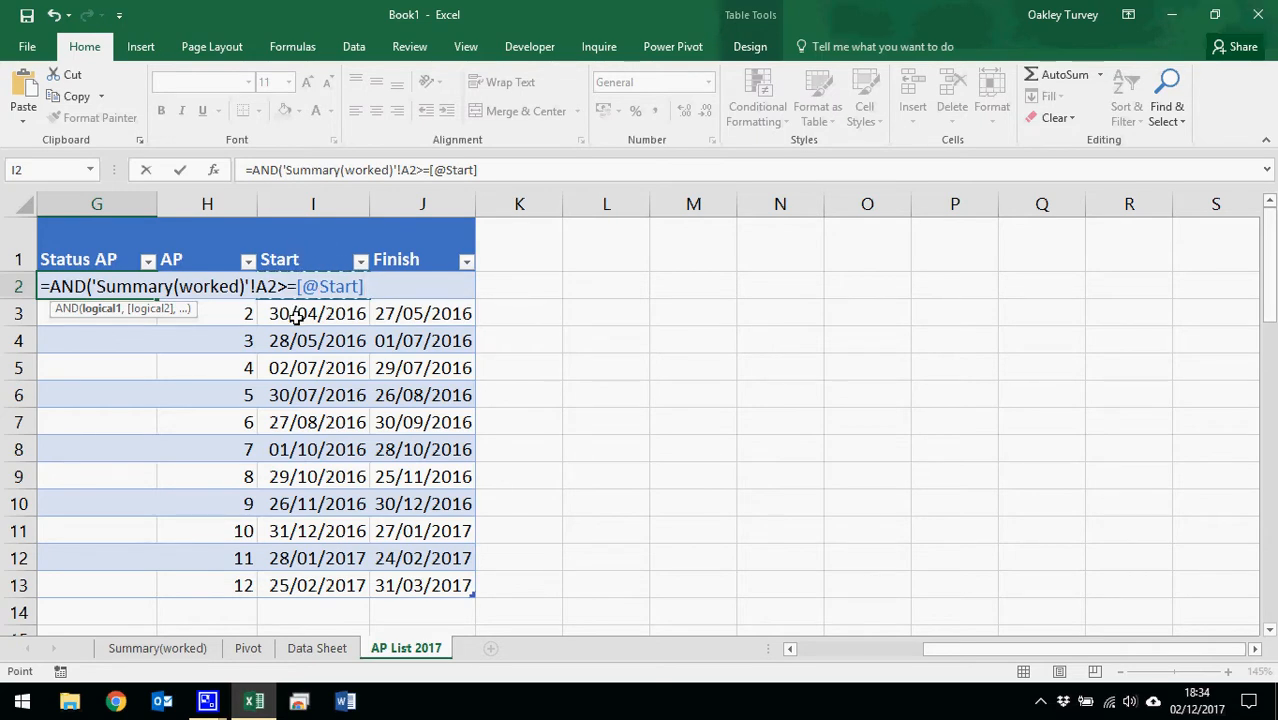
pyautogui.write(',')
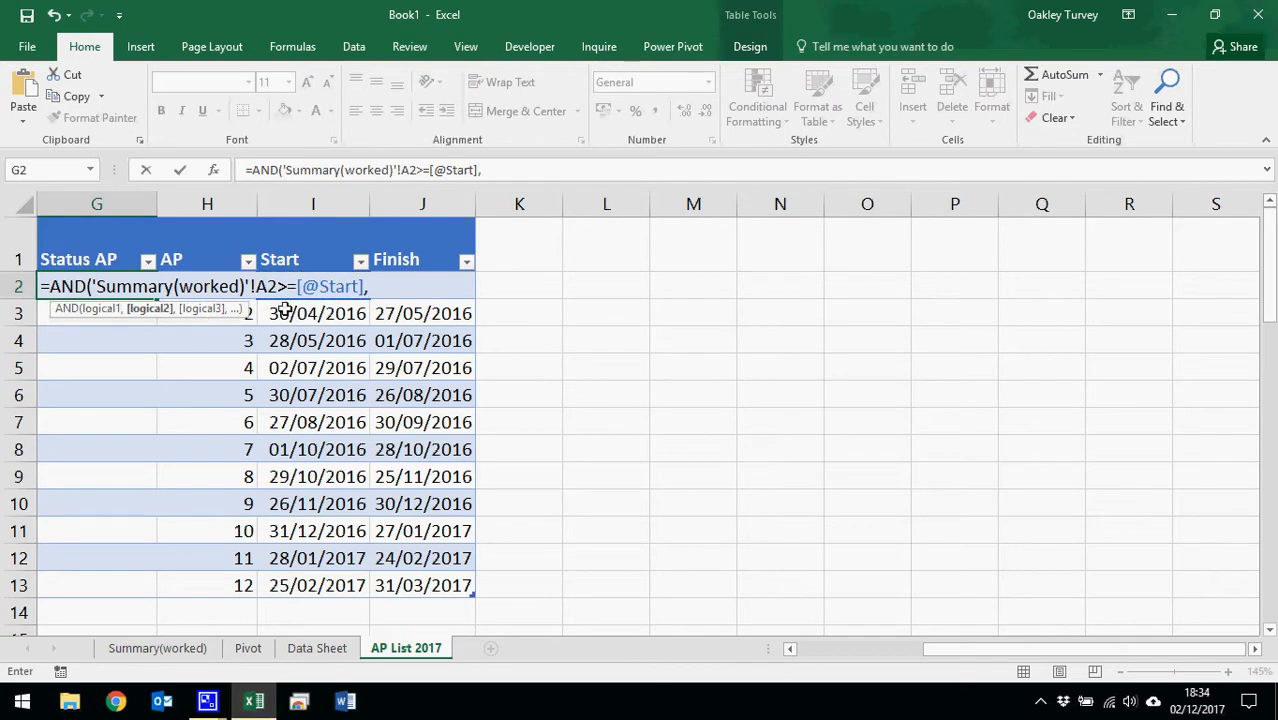
# Step: Complete the G2 AND formula with a second test that Summary(worked) A2 is <= the row's Finish date
pyautogui.click(165, 650)
pyautogui.click(132, 286)
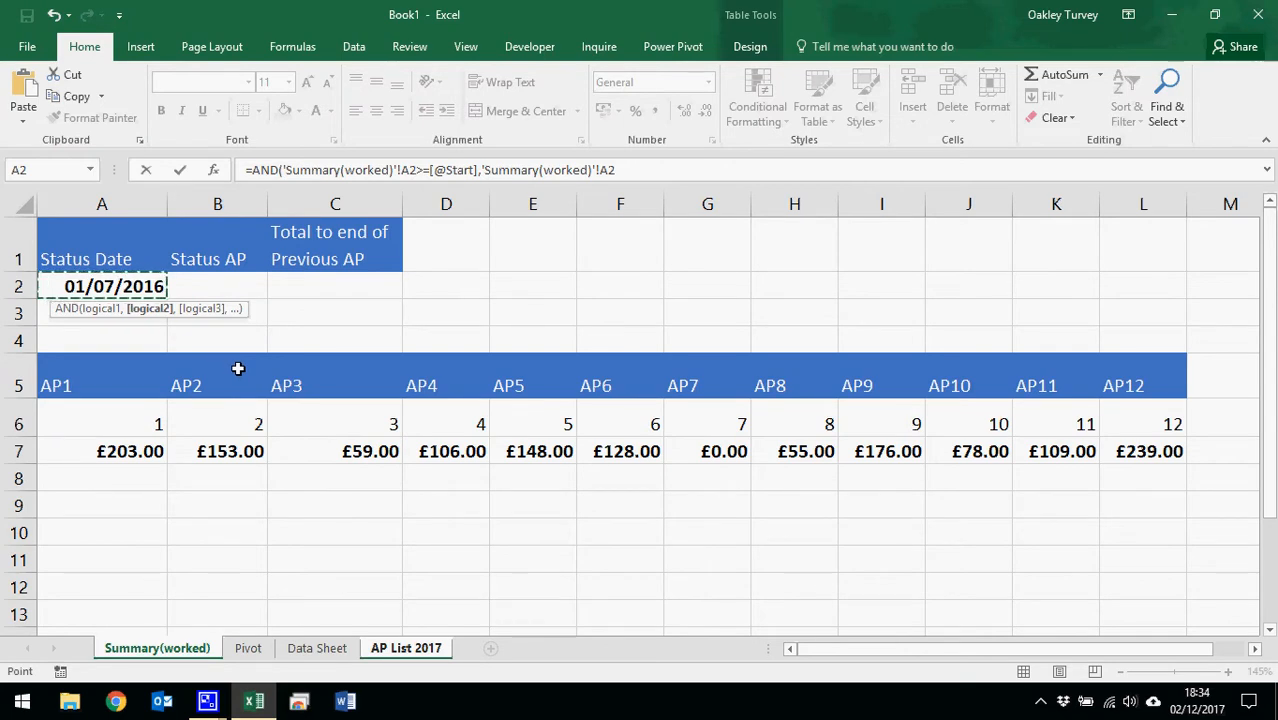
pyautogui.write('<=')
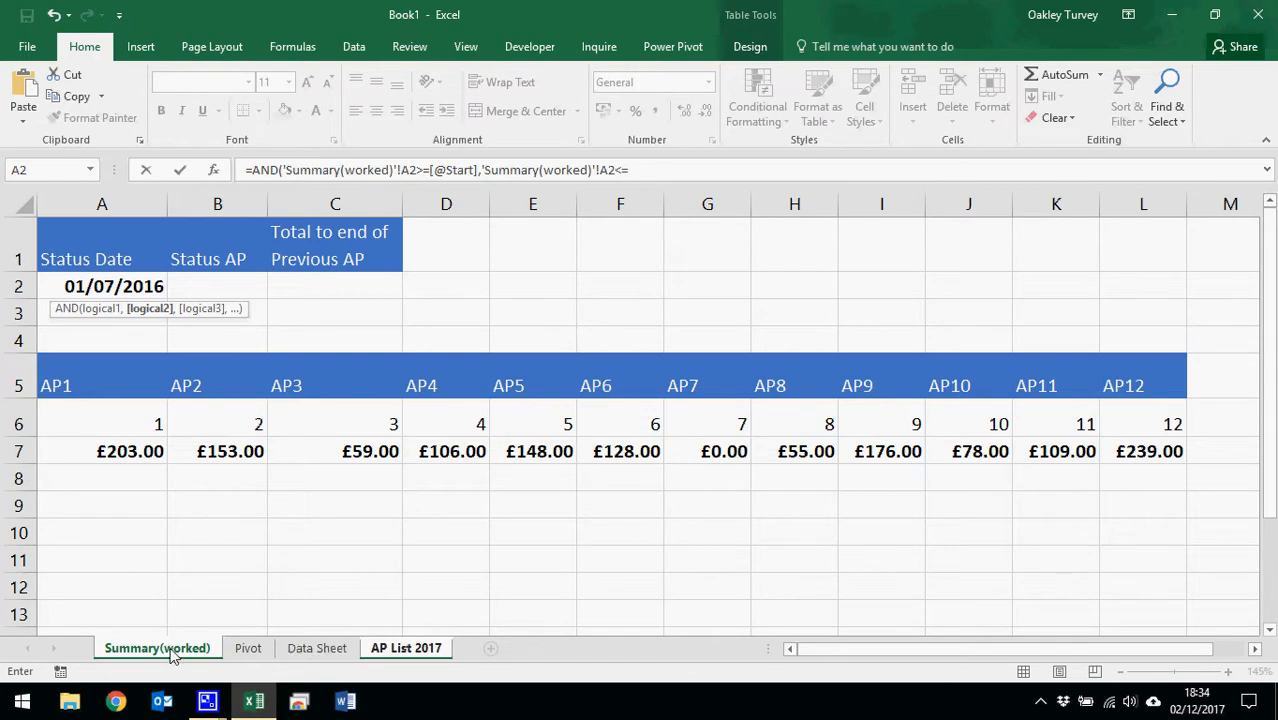
pyautogui.click(405, 648)
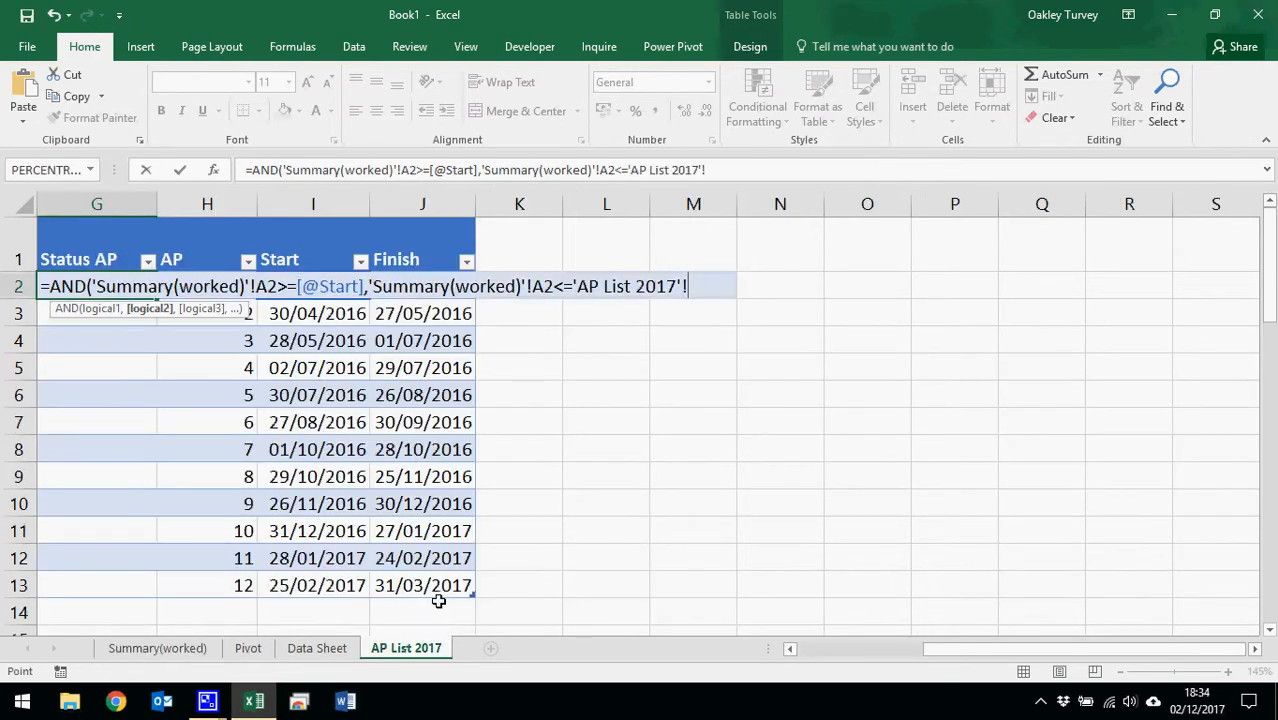
pyautogui.press('Right')
pyautogui.press('Right')
pyautogui.press('Right')
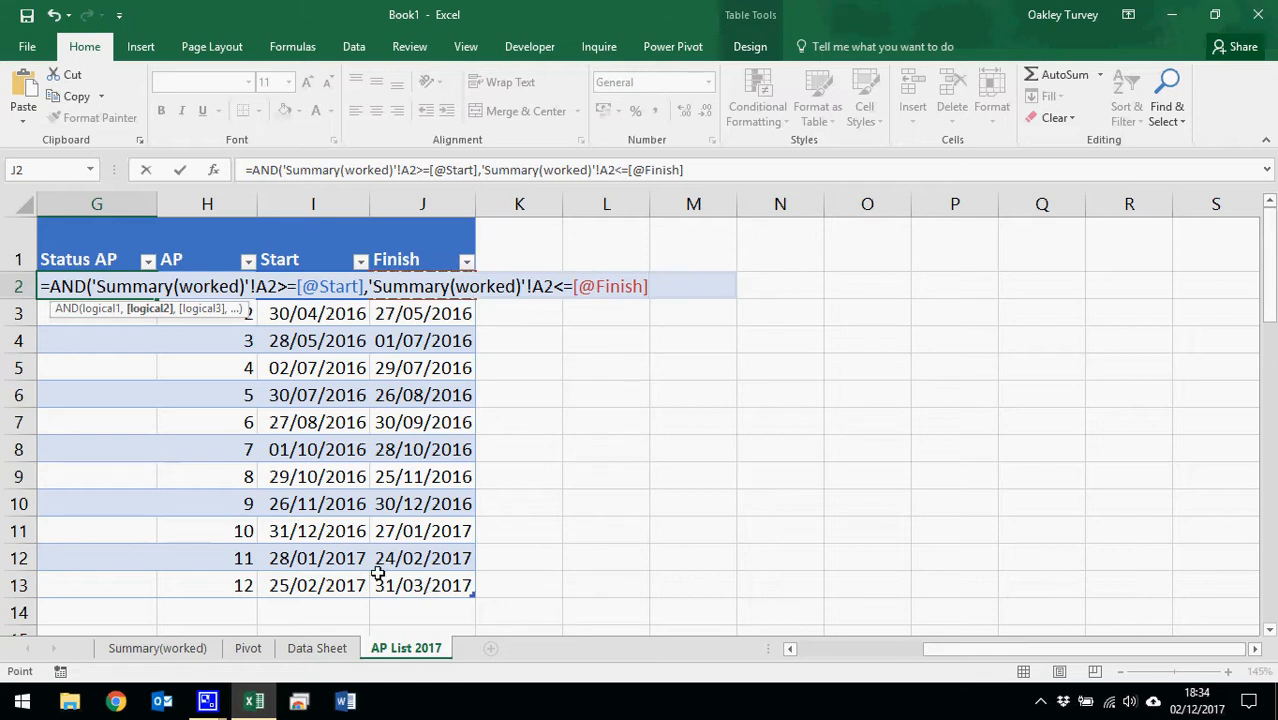
pyautogui.press('Return')
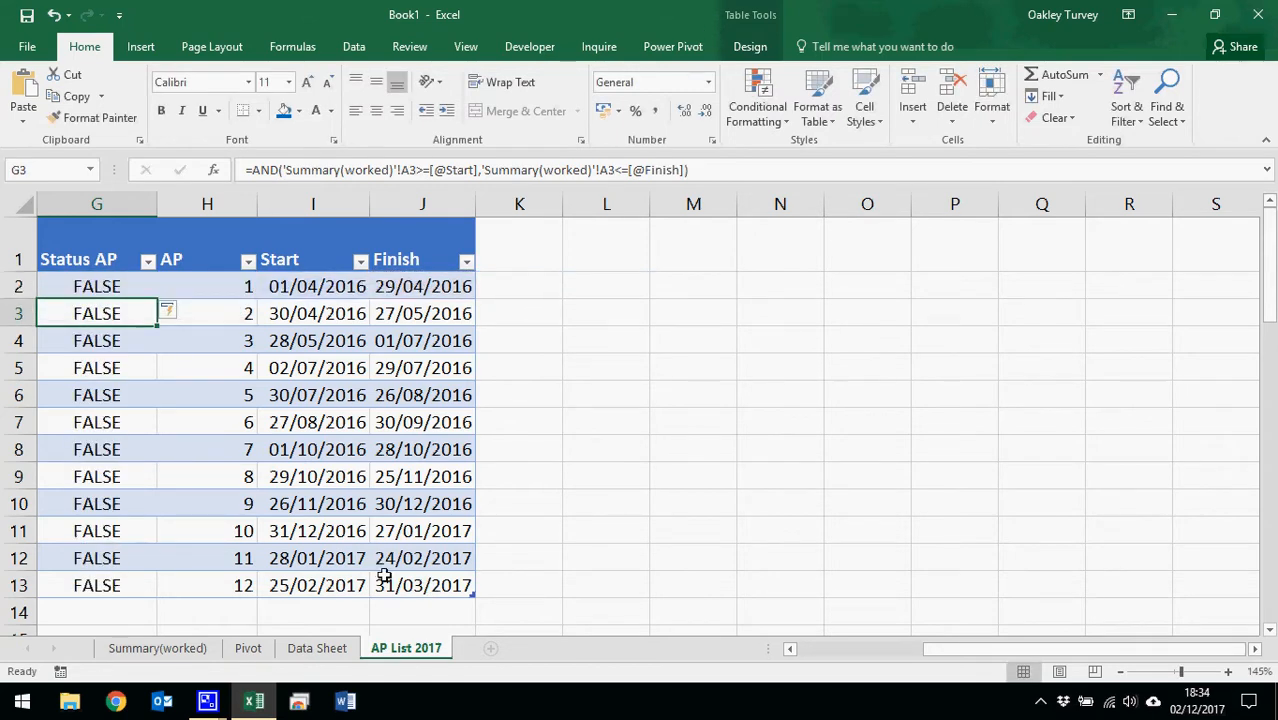
# Step: Make both Summary(worked) A2 references absolute ($A$2) in the Status AP column's AND formula in G2 of AP List 2017
pyautogui.click(134, 499)
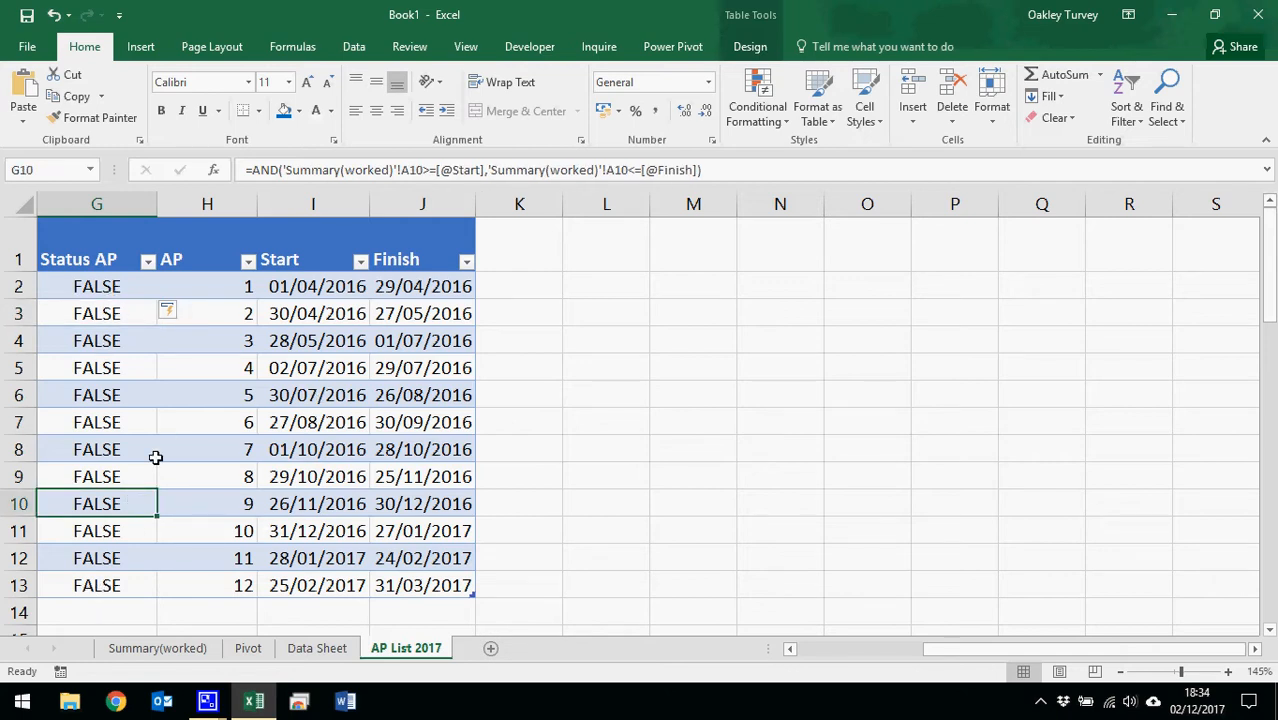
pyautogui.click(168, 648)
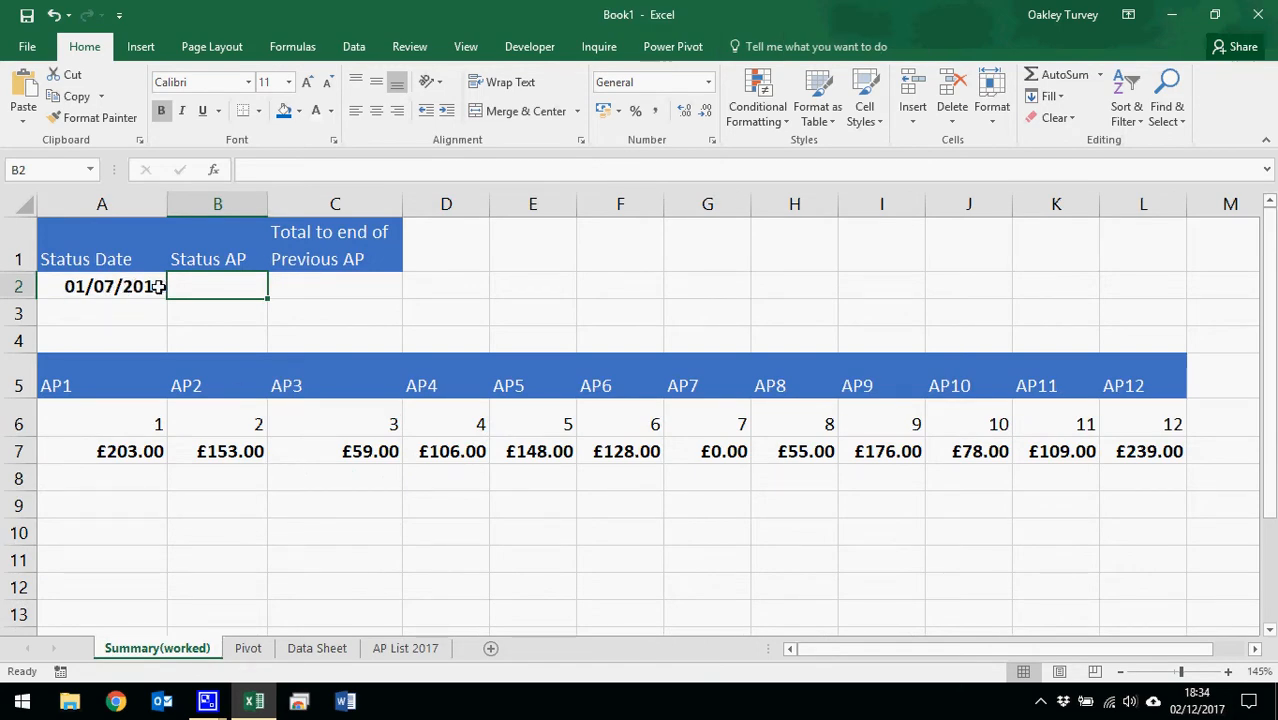
pyautogui.click(405, 648)
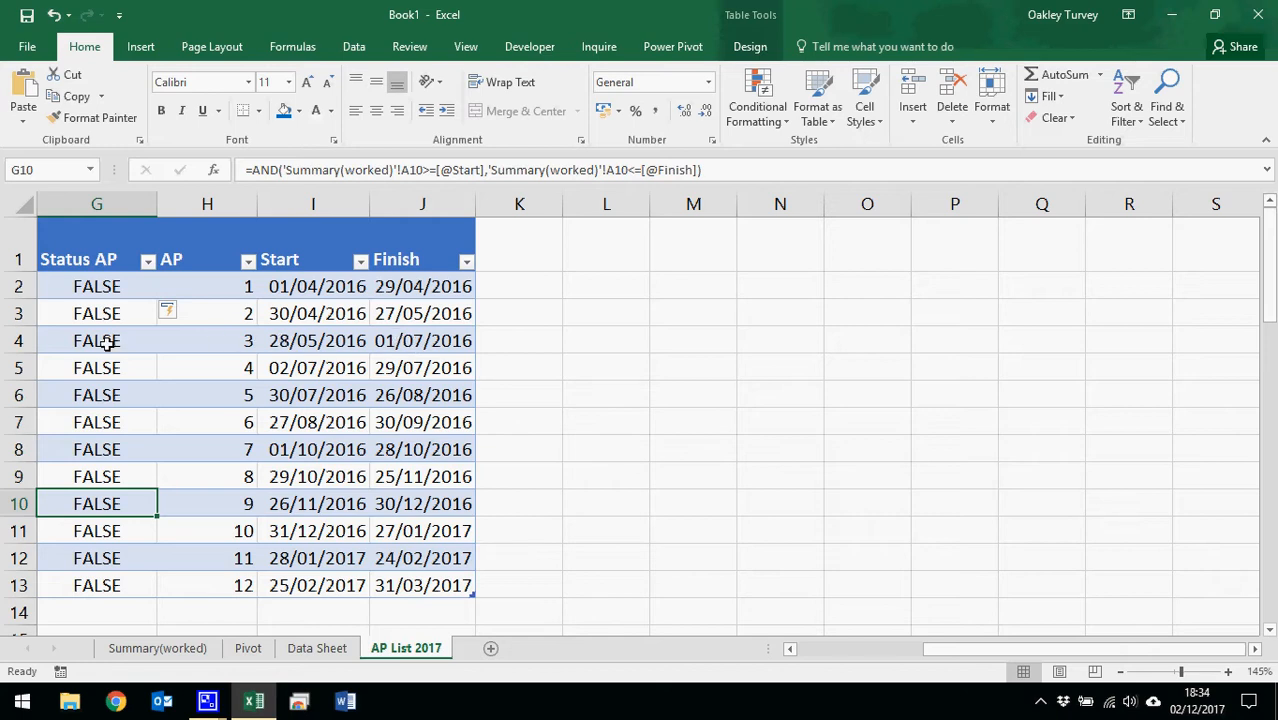
pyautogui.doubleClick(97, 287)
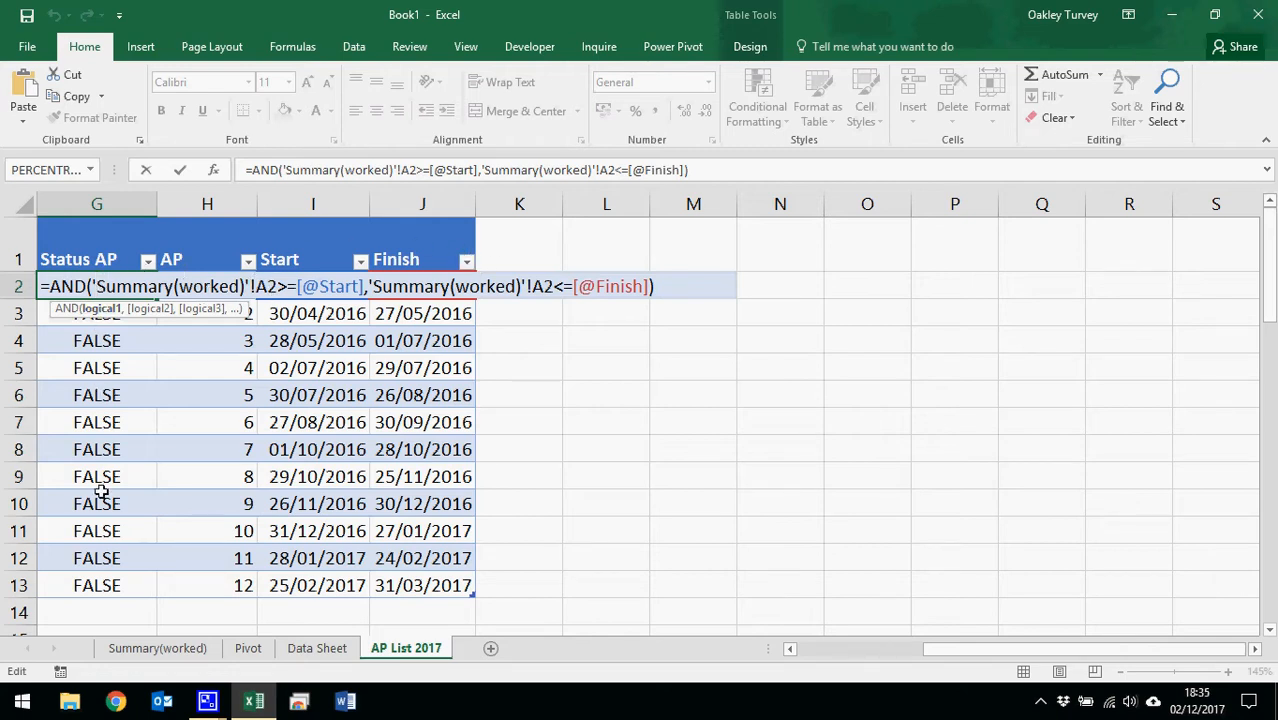
pyautogui.click(270, 285)
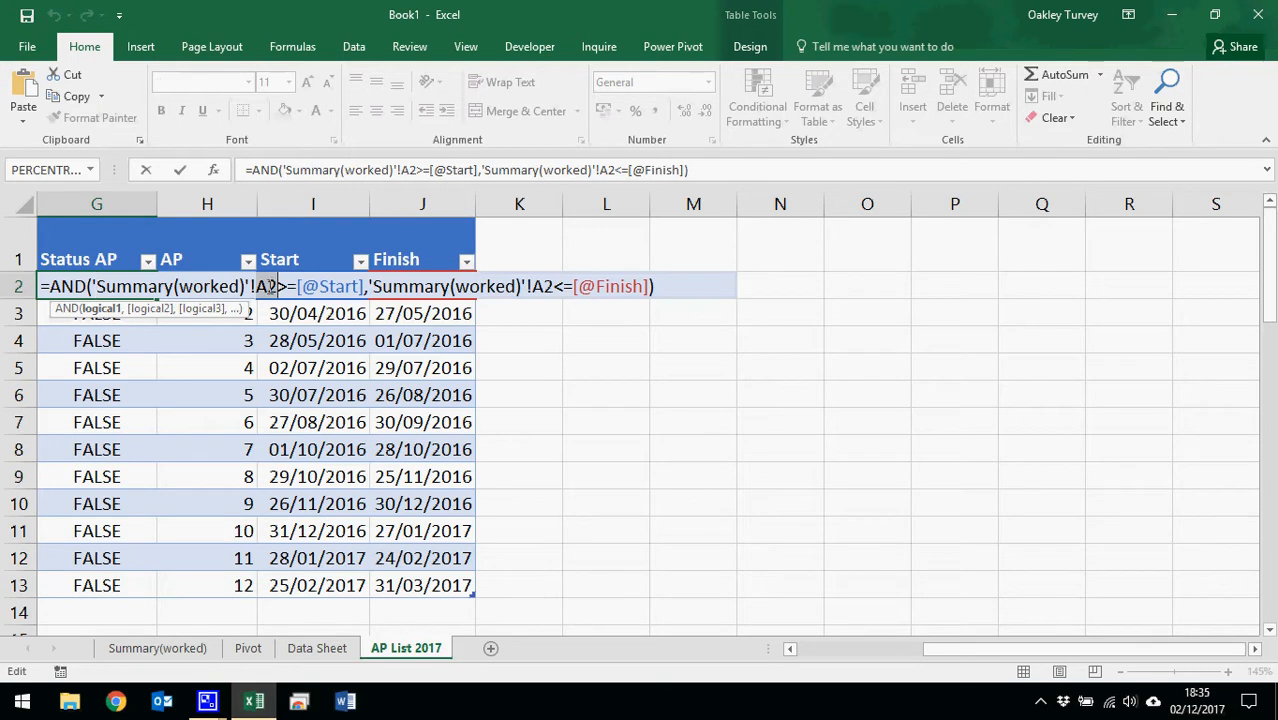
pyautogui.press('F4')
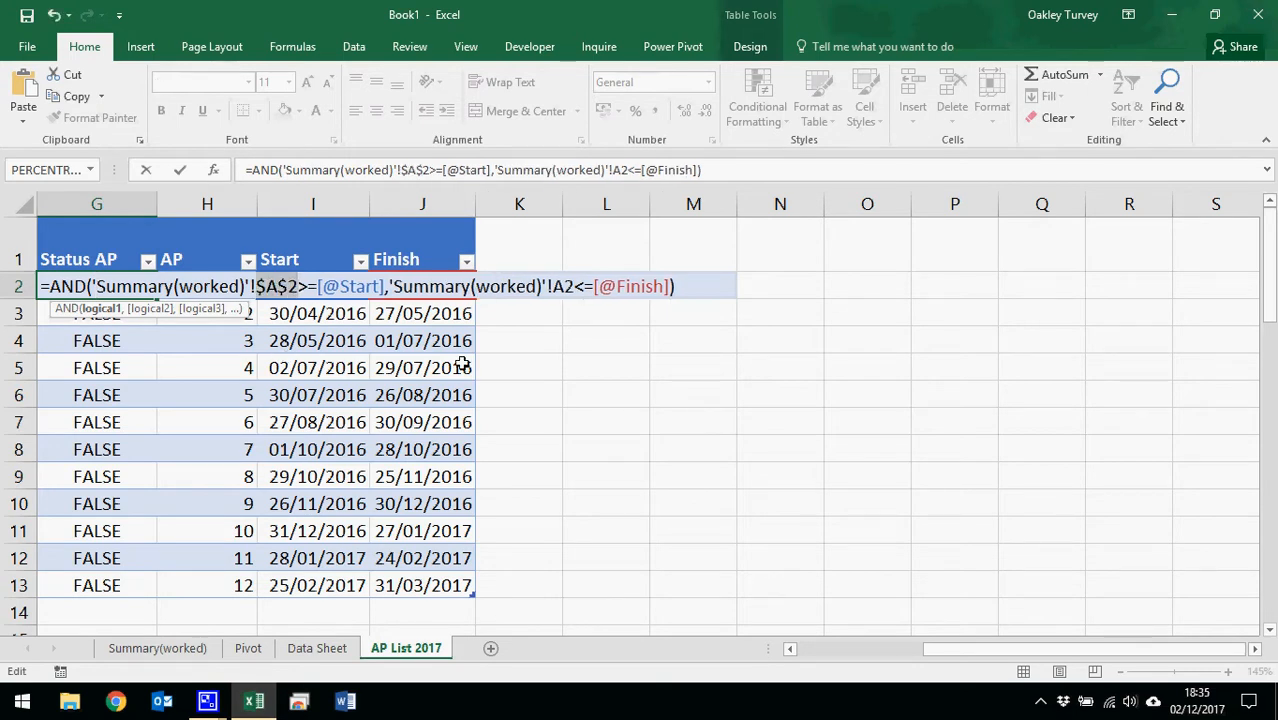
pyautogui.click(562, 286)
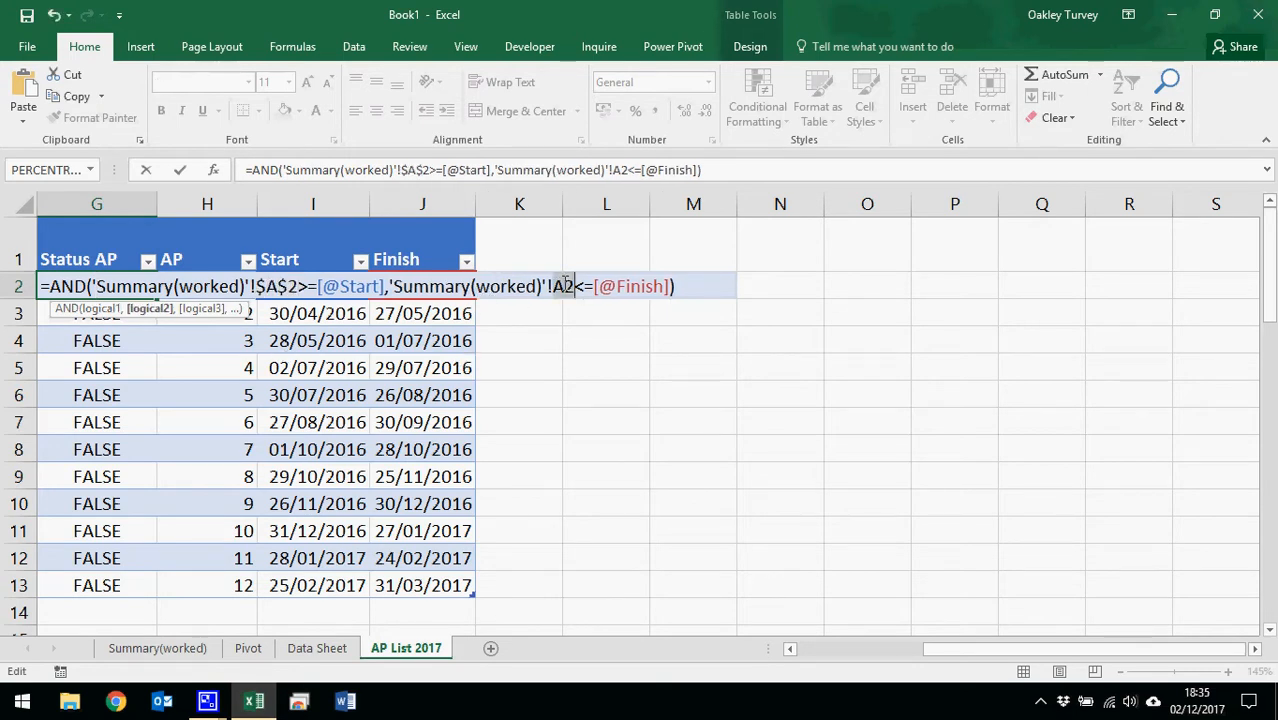
pyautogui.press('F4')
pyautogui.press('Return')
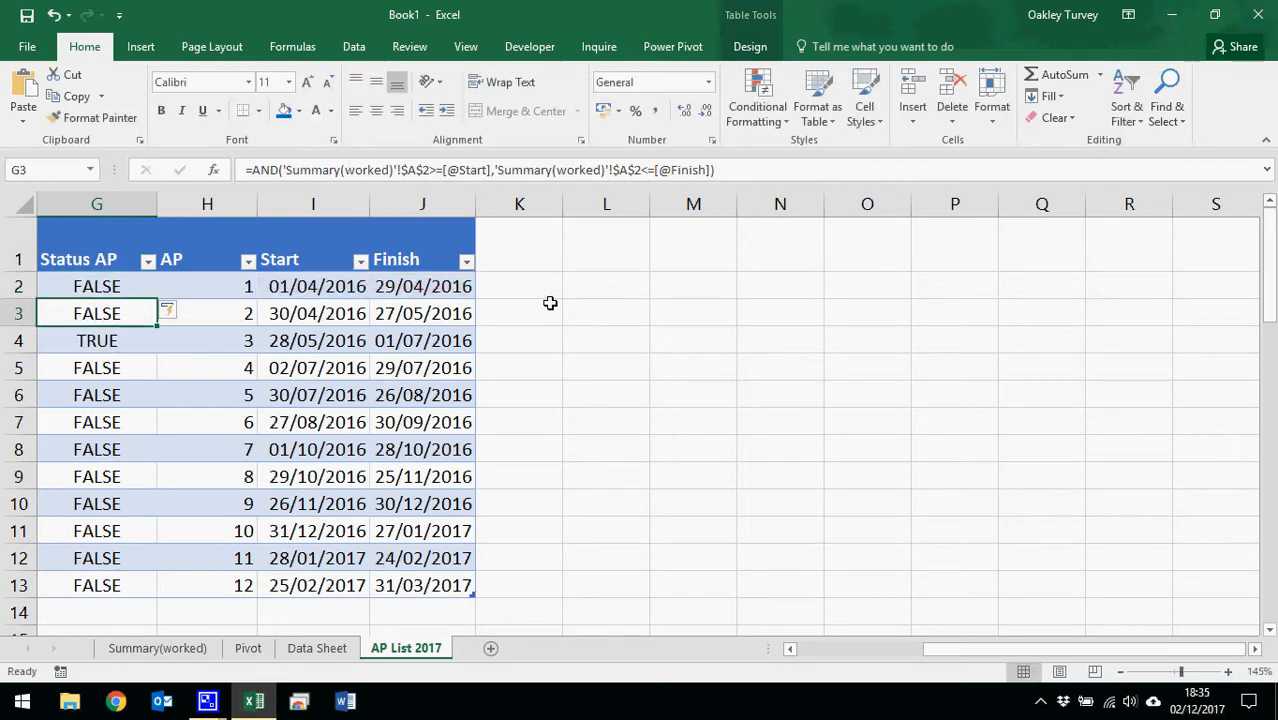
# Step: Wrap the Status AP column's AND test in an IF returning the Status AP header cell when true and "" otherwise
pyautogui.click(107, 340)
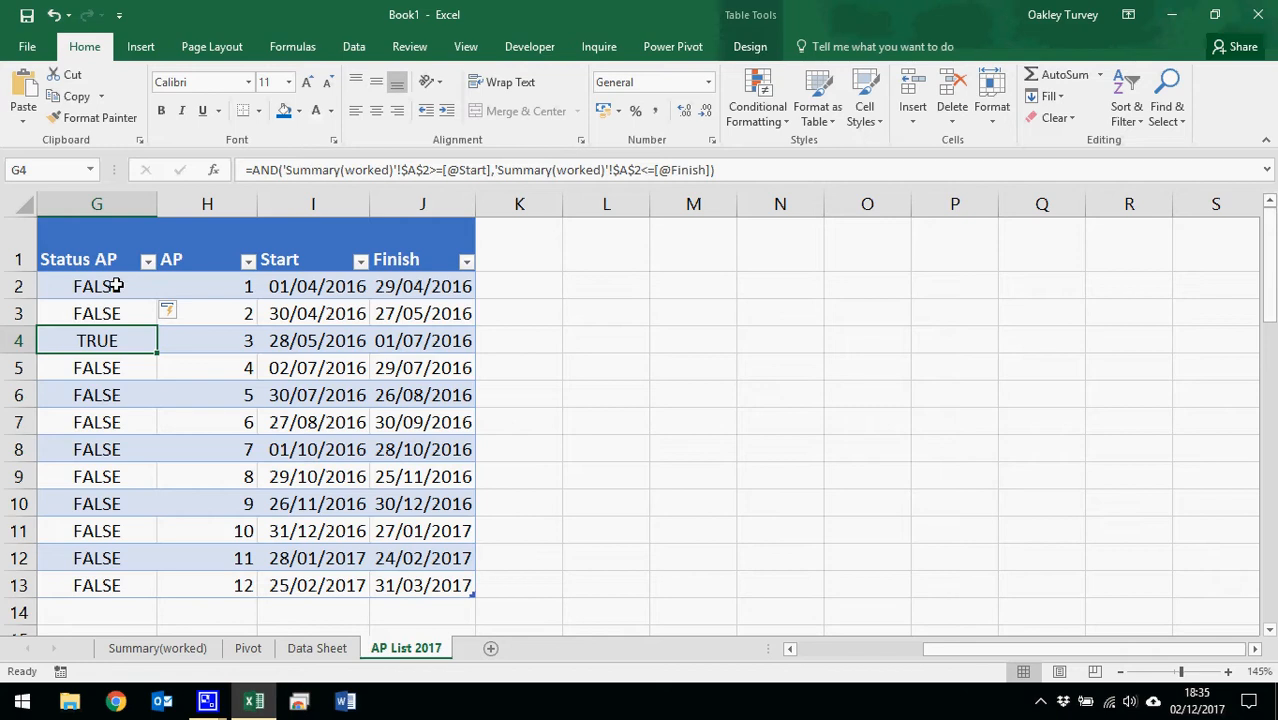
pyautogui.click(258, 168)
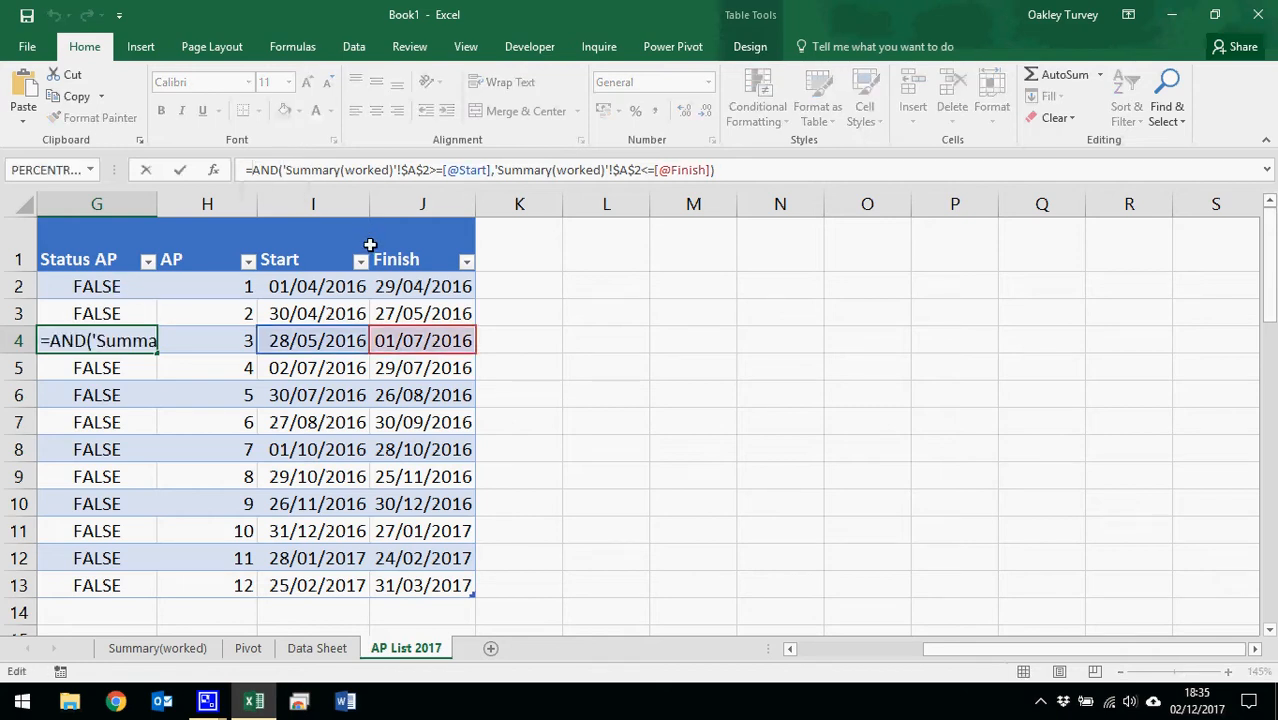
pyautogui.write('IF(')
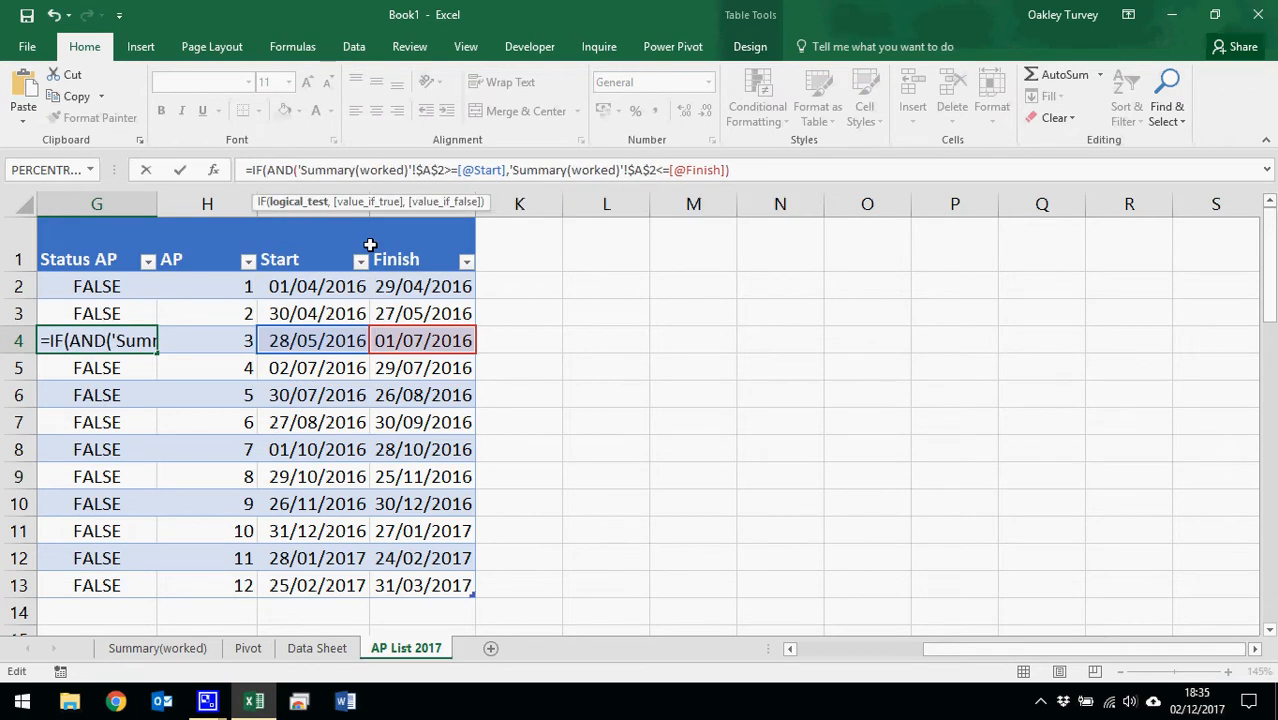
pyautogui.click(729, 169)
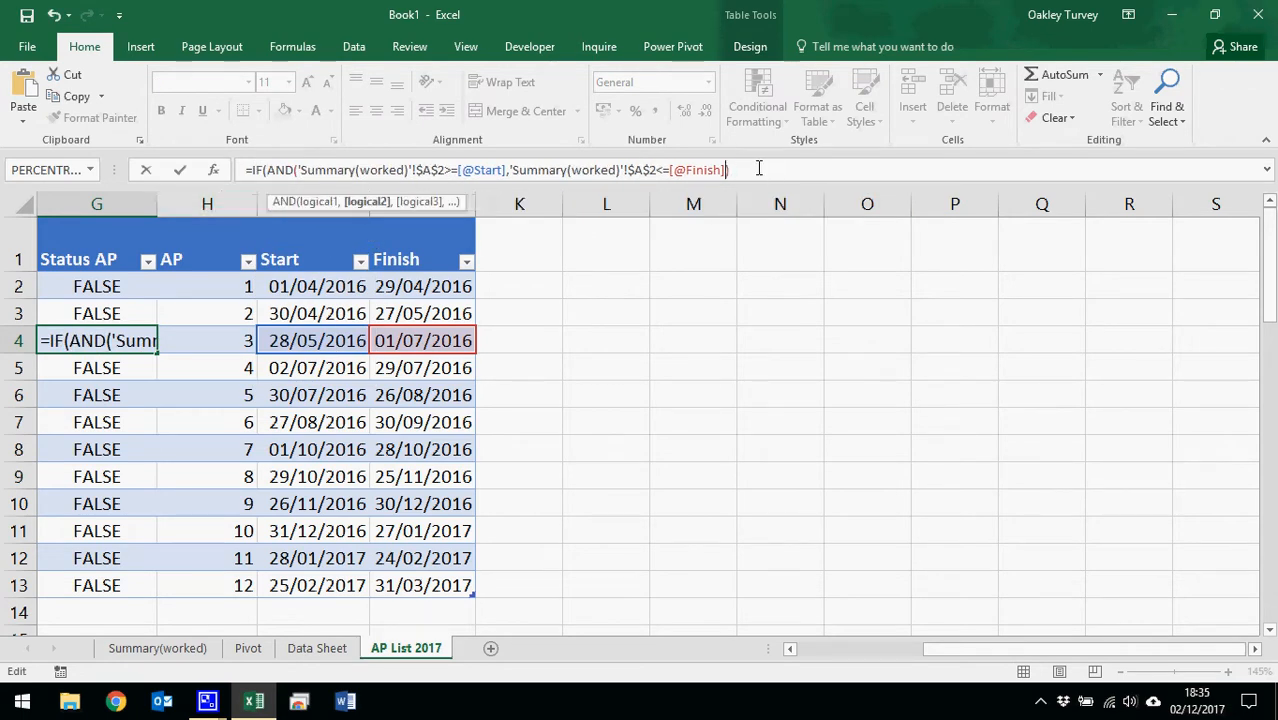
pyautogui.write('),')
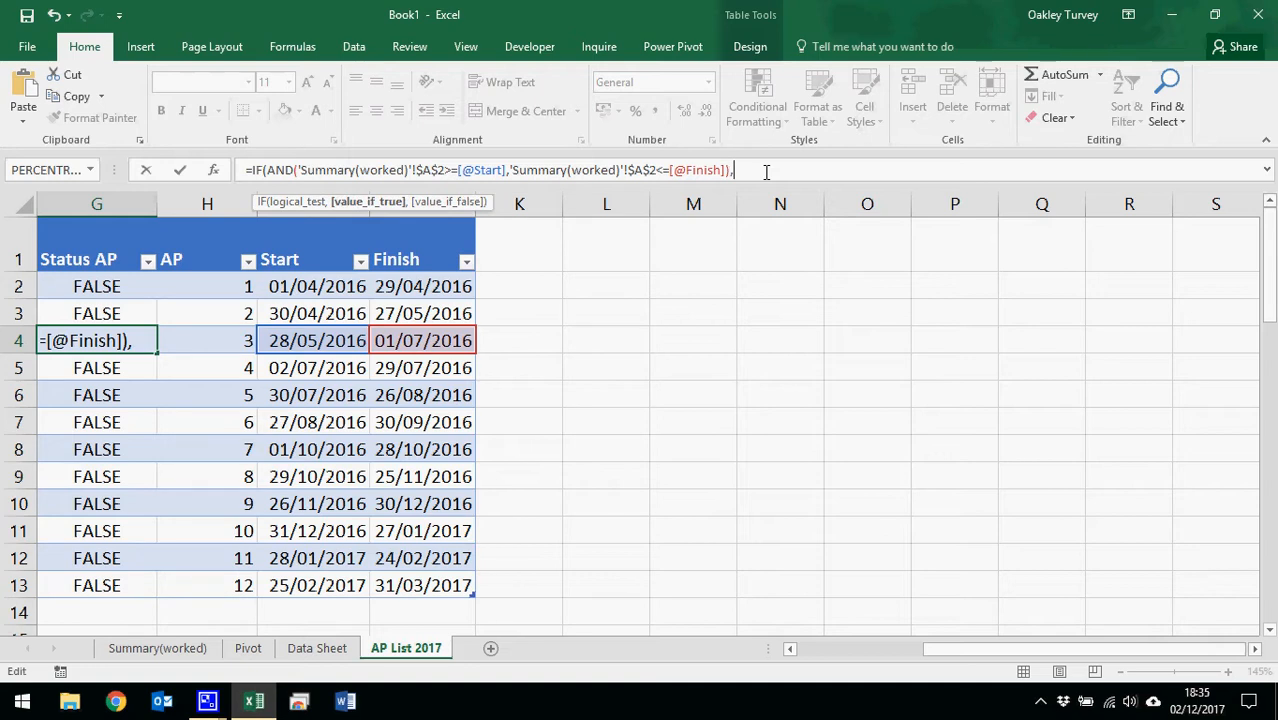
pyautogui.click(70, 257)
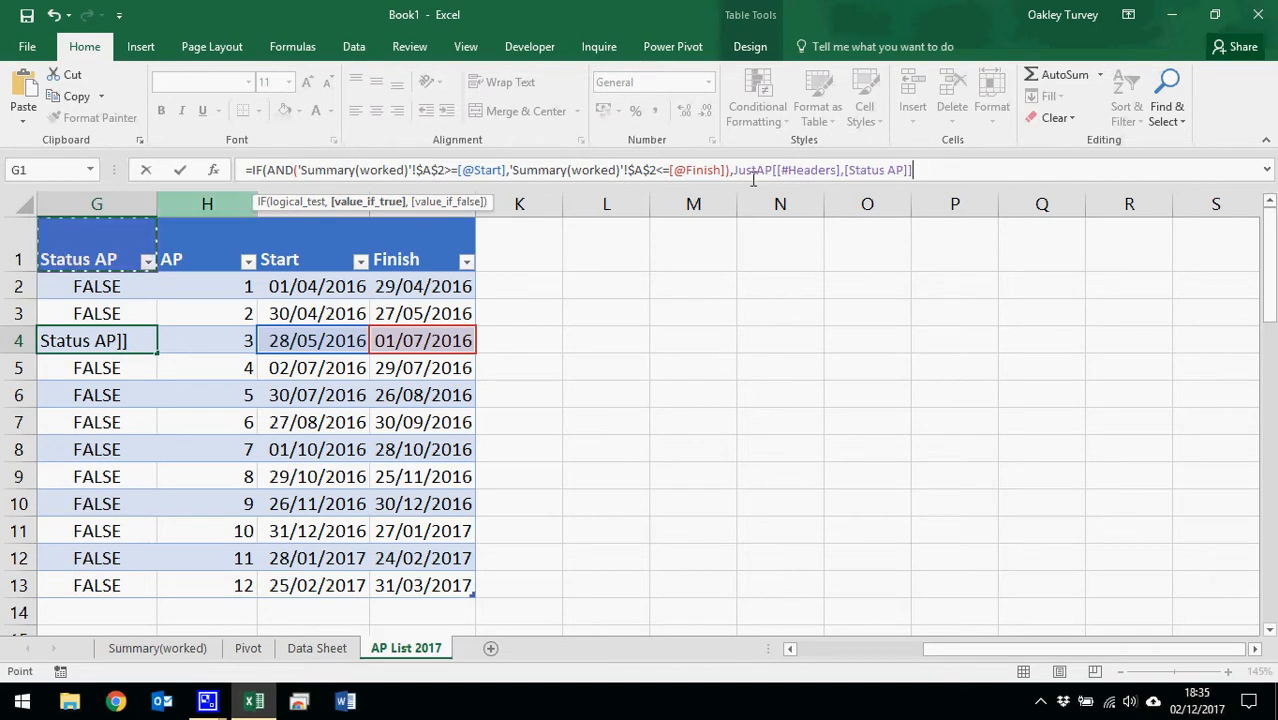
pyautogui.write(',')
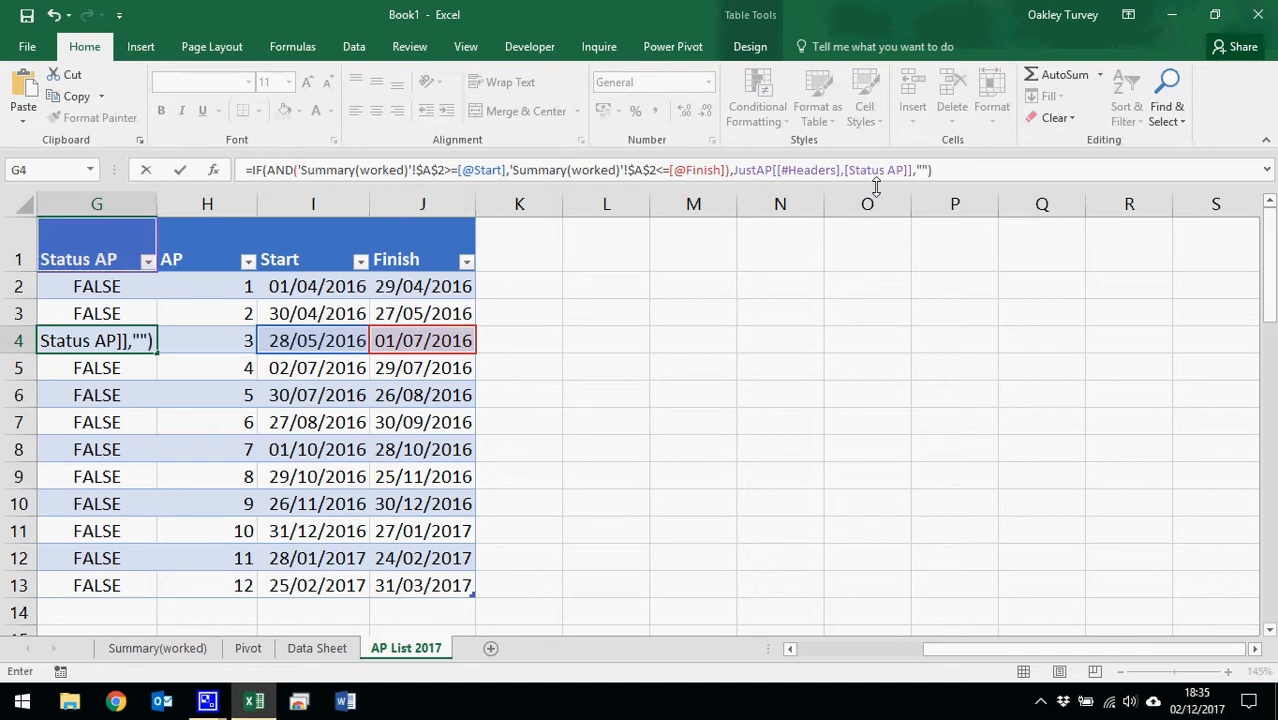
pyautogui.press('Return')
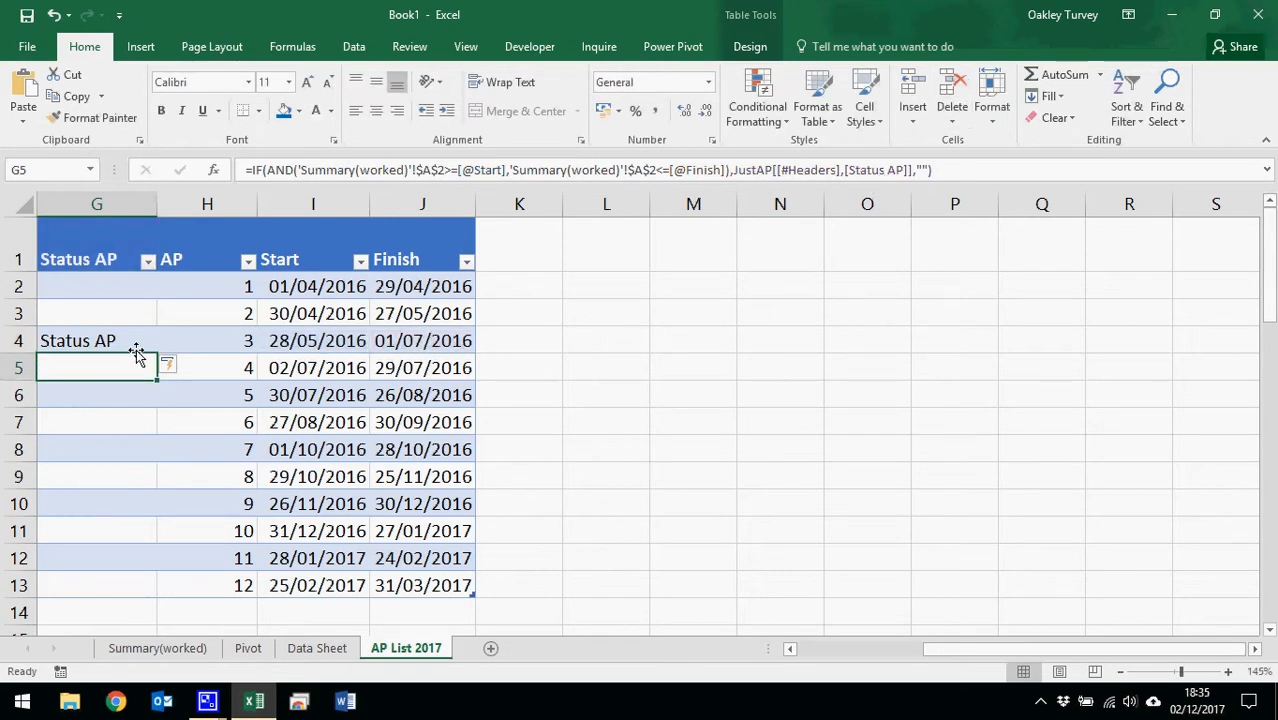
# Step: Change the status date in Summary(worked) A2 to 12/11/16 and check which period AP List 2017 flags
pyautogui.click(94, 280)
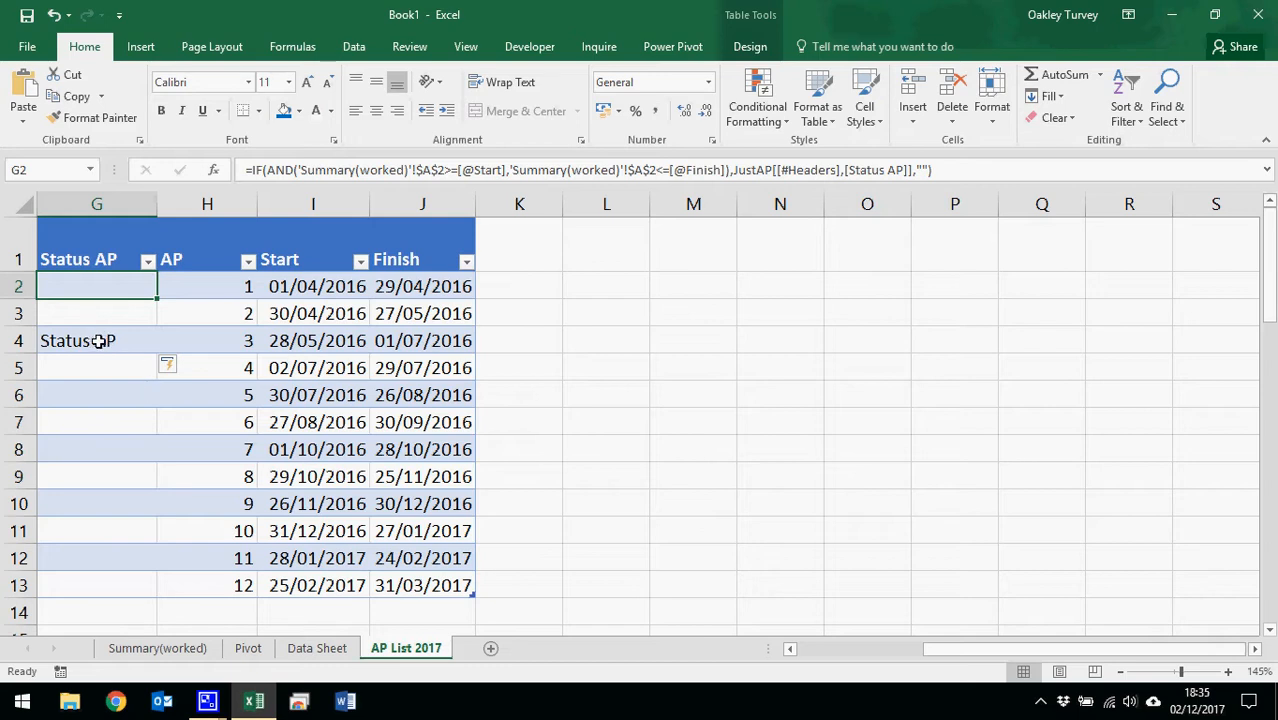
pyautogui.click(188, 650)
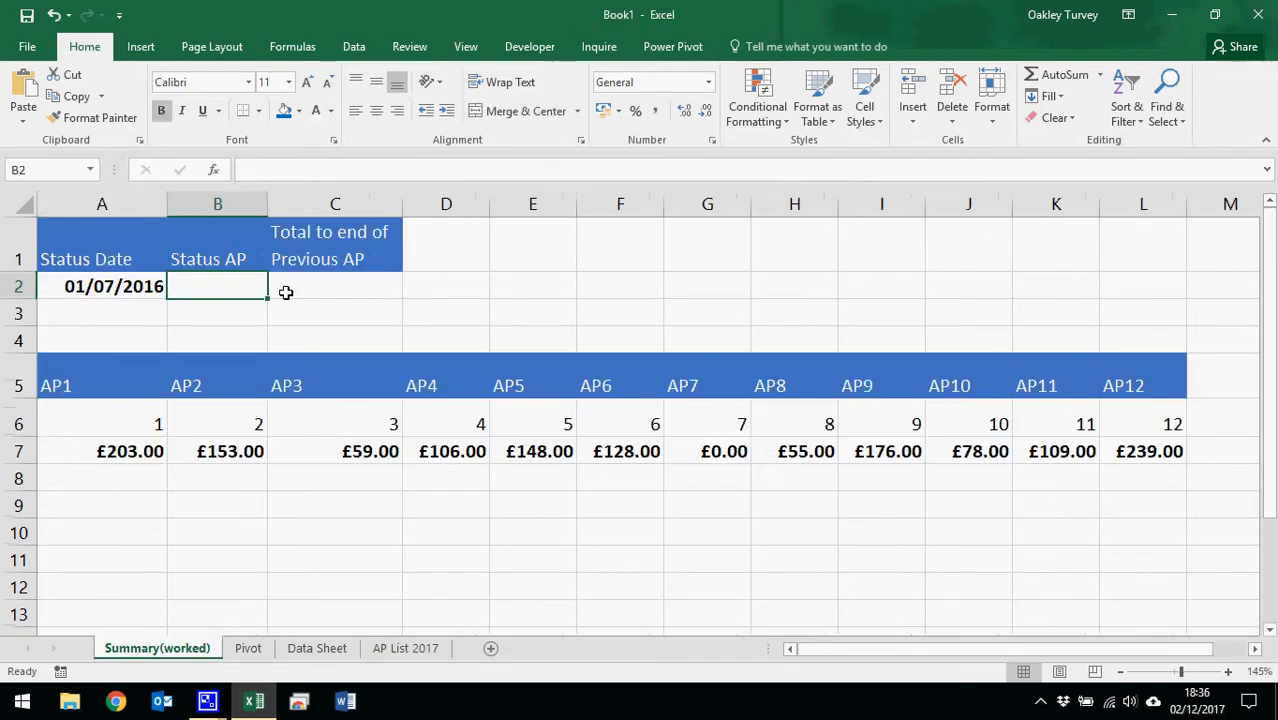
pyautogui.click(96, 289)
pyautogui.press('F2')
pyautogui.write('12/11/16')
pyautogui.press('Return')
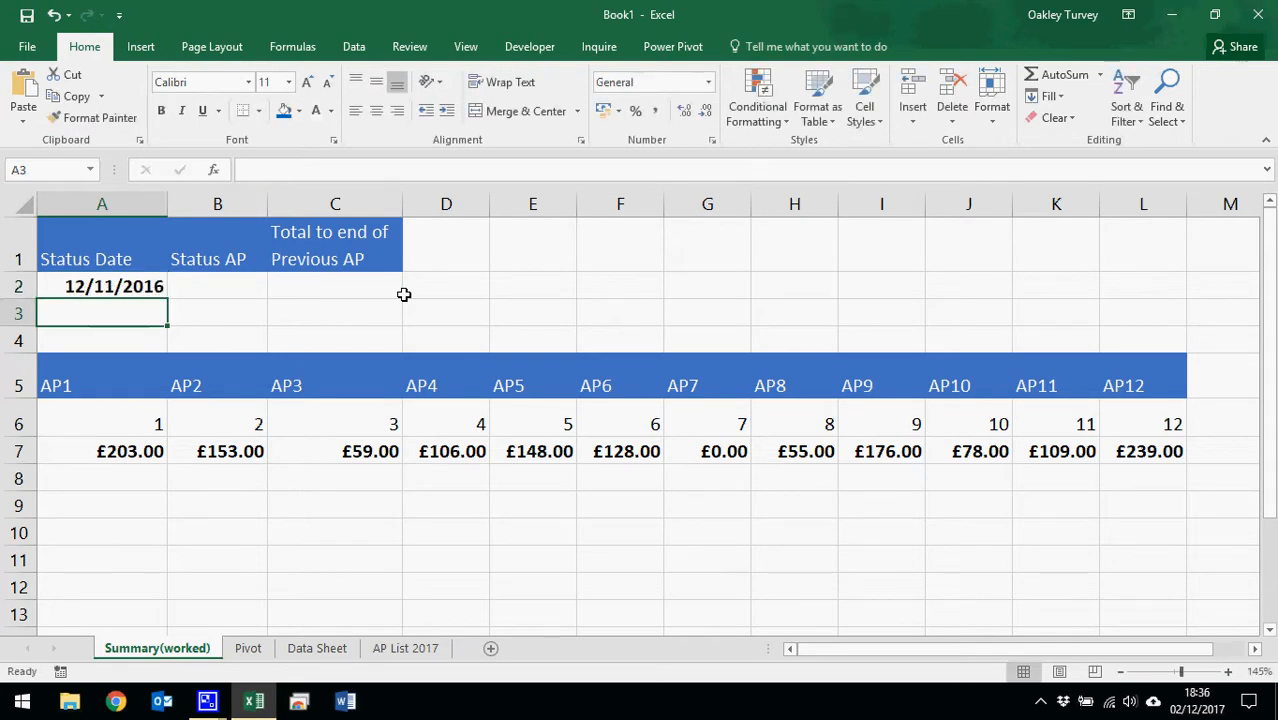
pyautogui.click(398, 648)
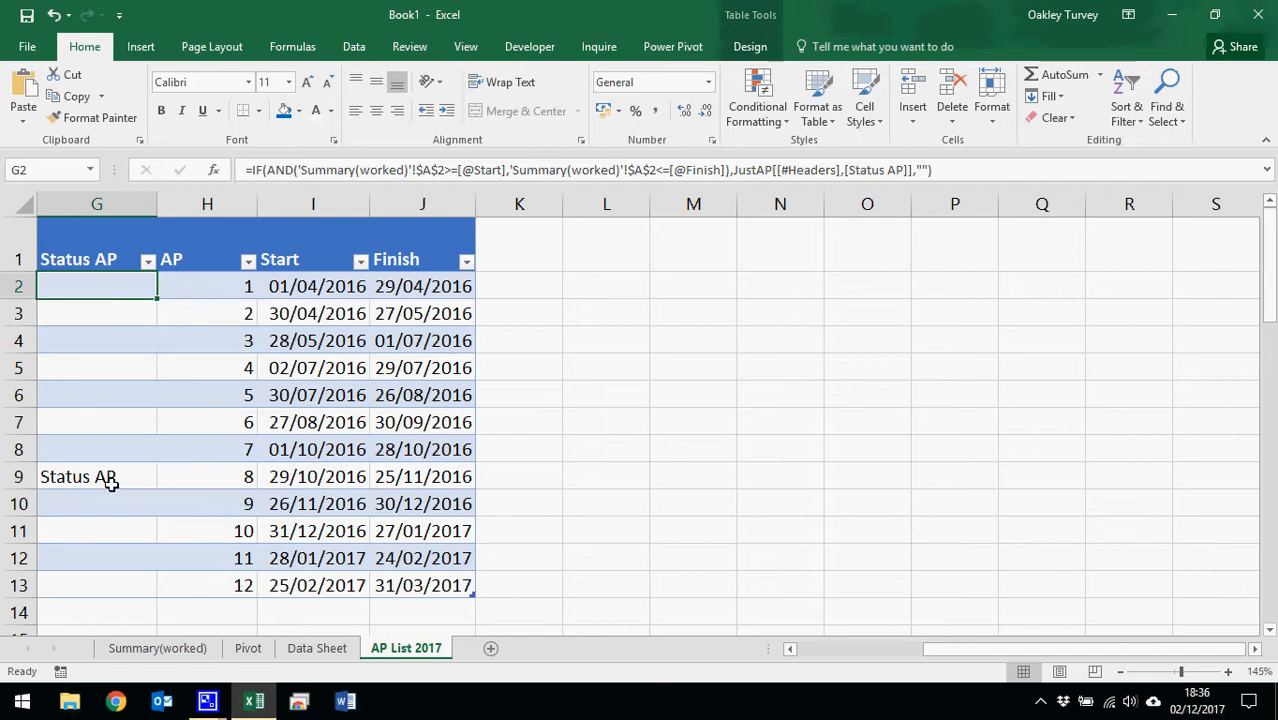
# Step: Enter a VLOOKUP in Summary(worked) B2 looking up A1 in the JustAP Status AP to AP columns, with column index 2 and exact match 0
pyautogui.click(166, 650)
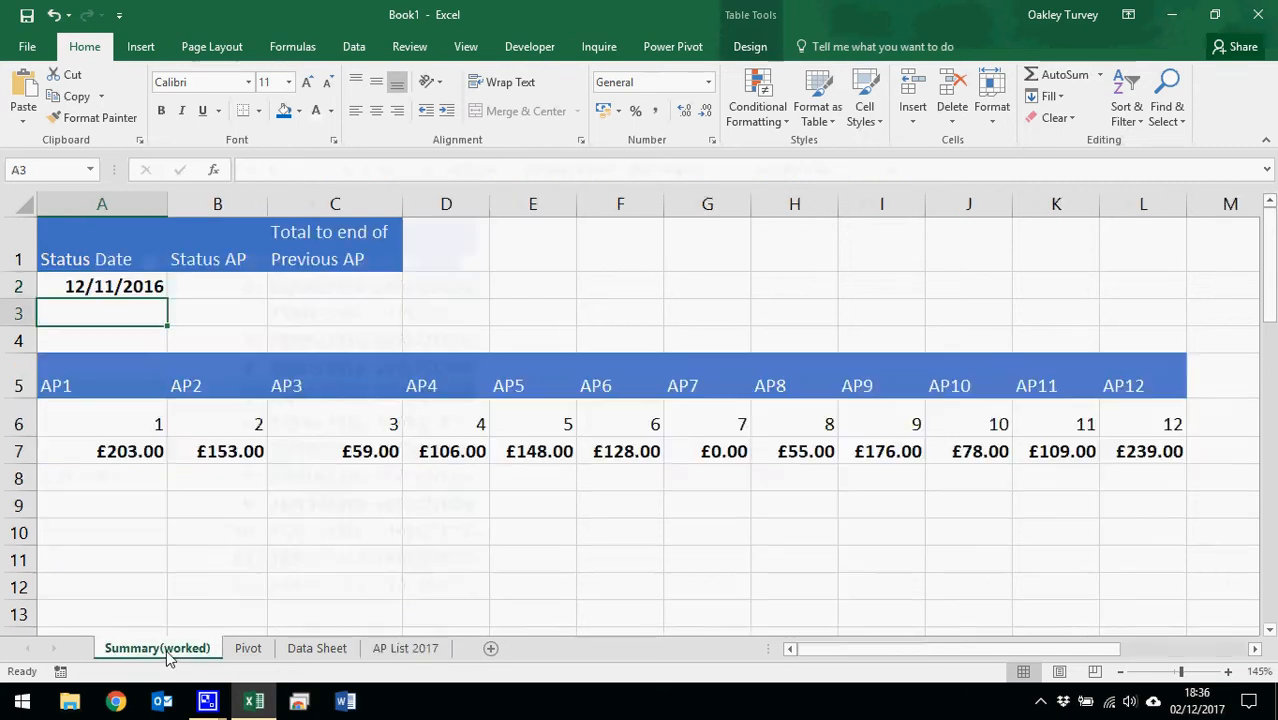
pyautogui.click(205, 288)
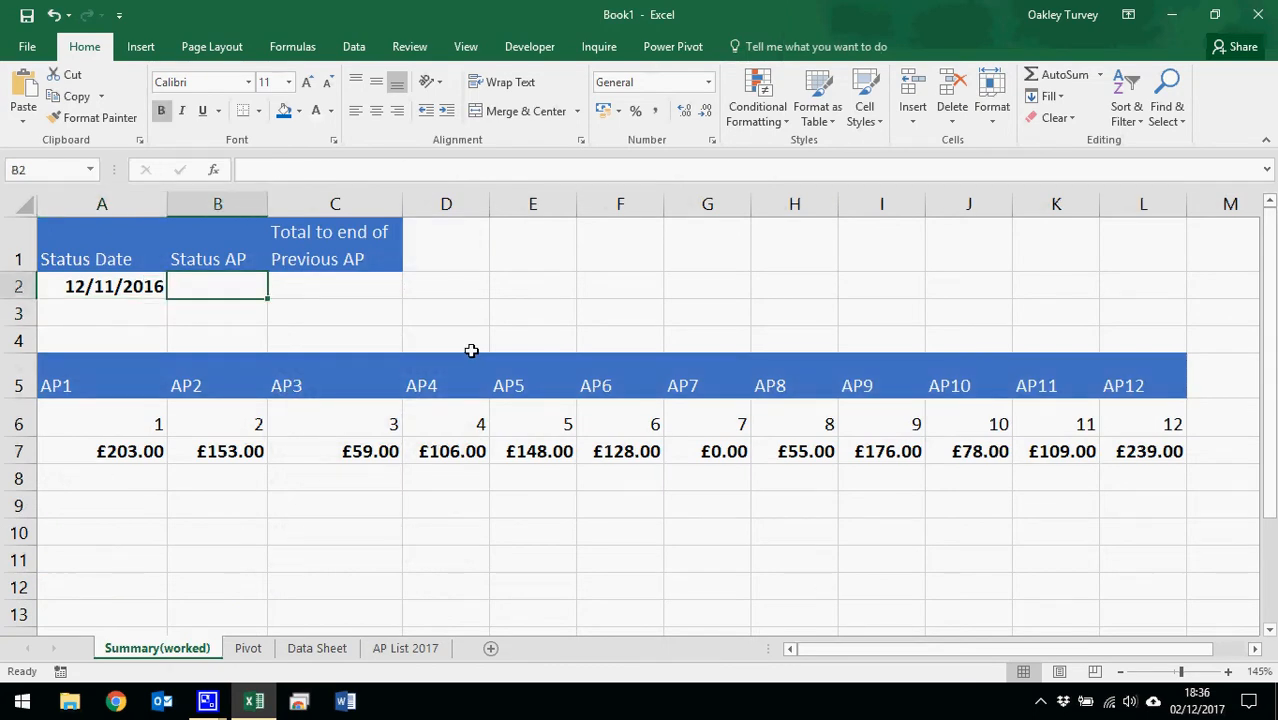
pyautogui.write('=vl')
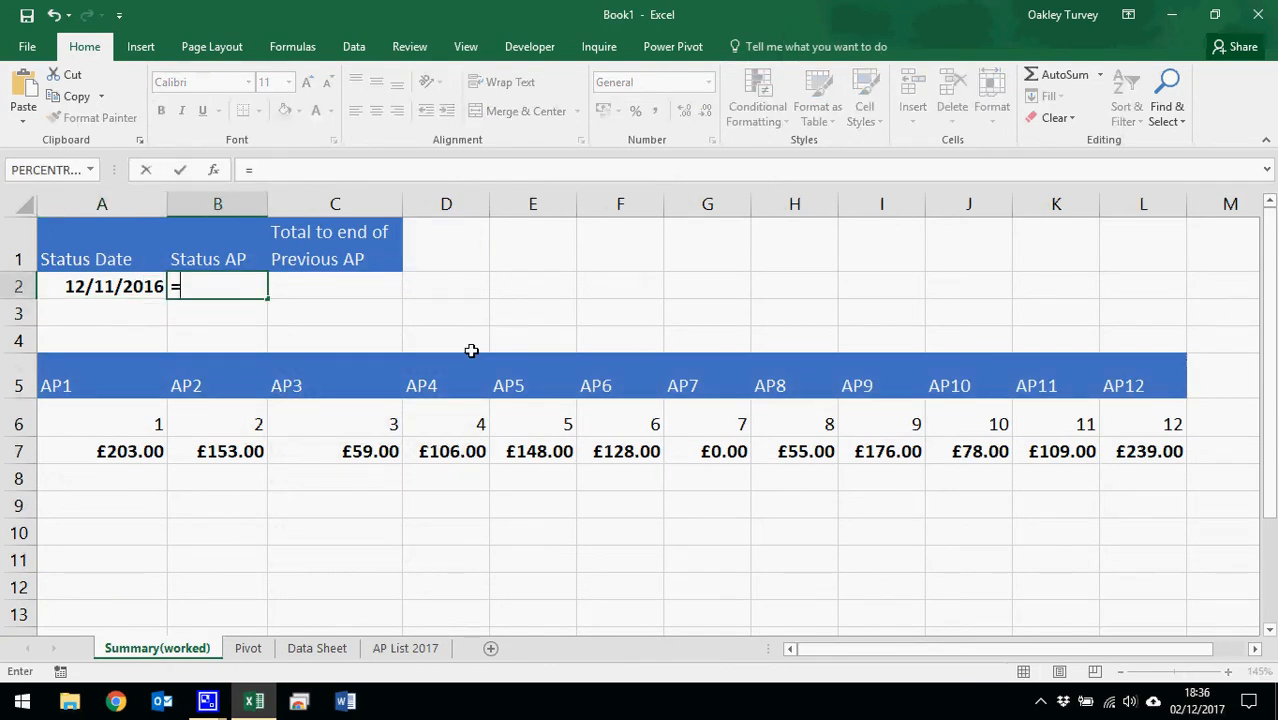
pyautogui.press('Tab')
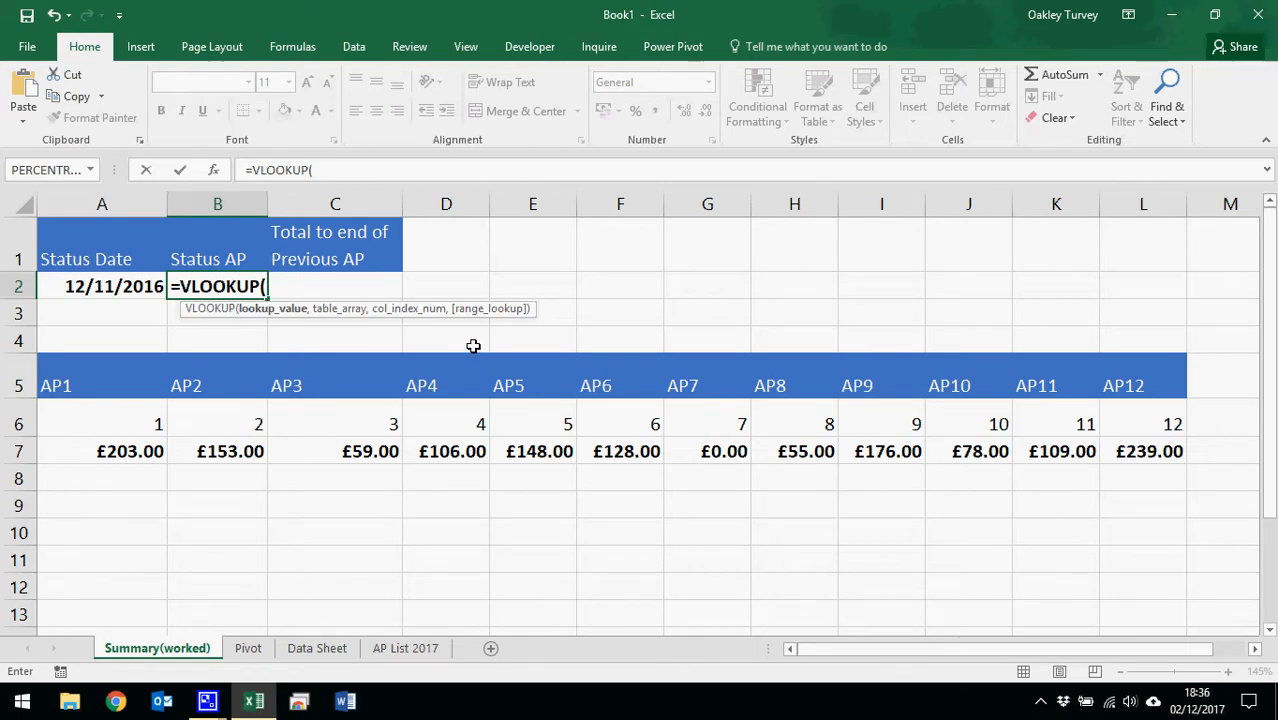
pyautogui.click(94, 256)
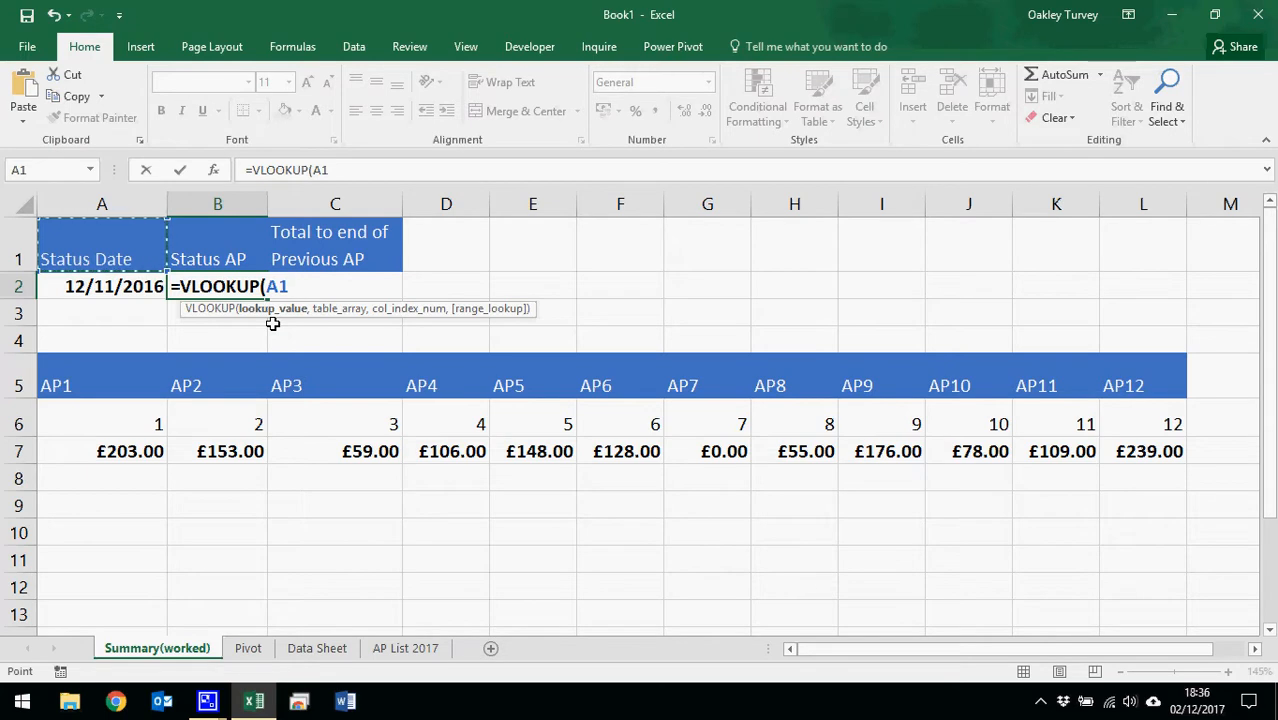
pyautogui.write(',')
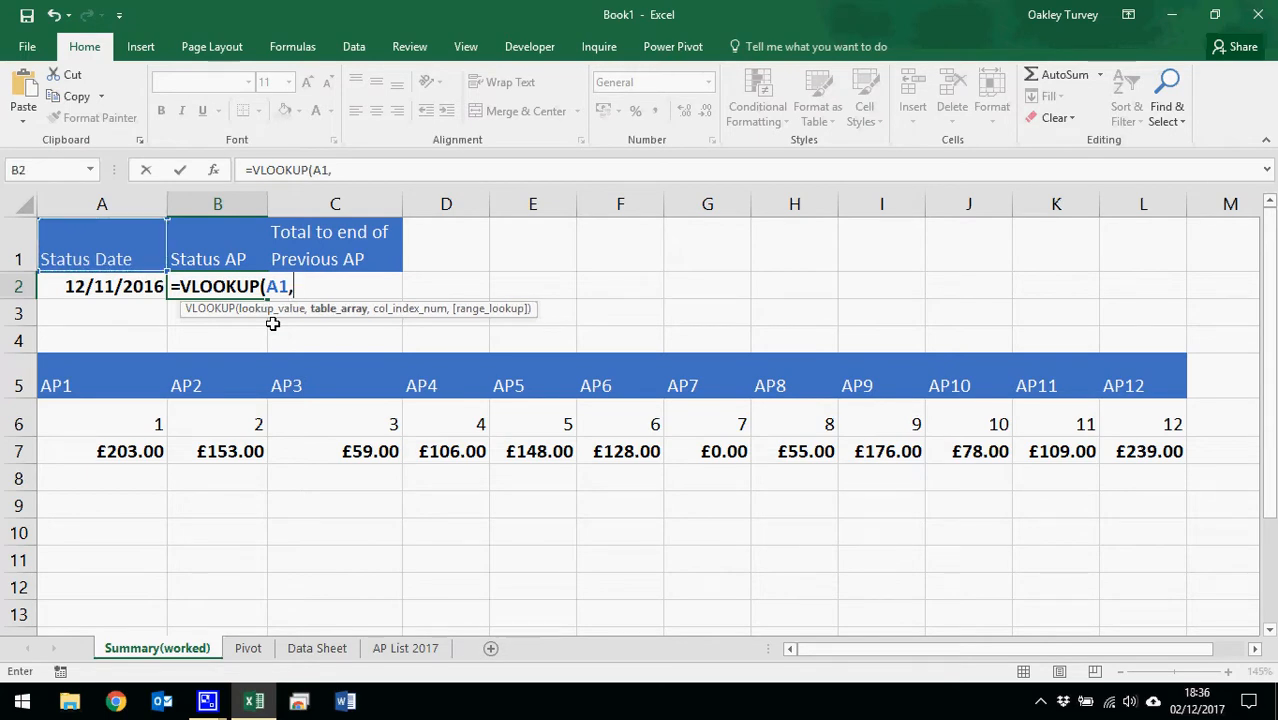
pyautogui.click(400, 648)
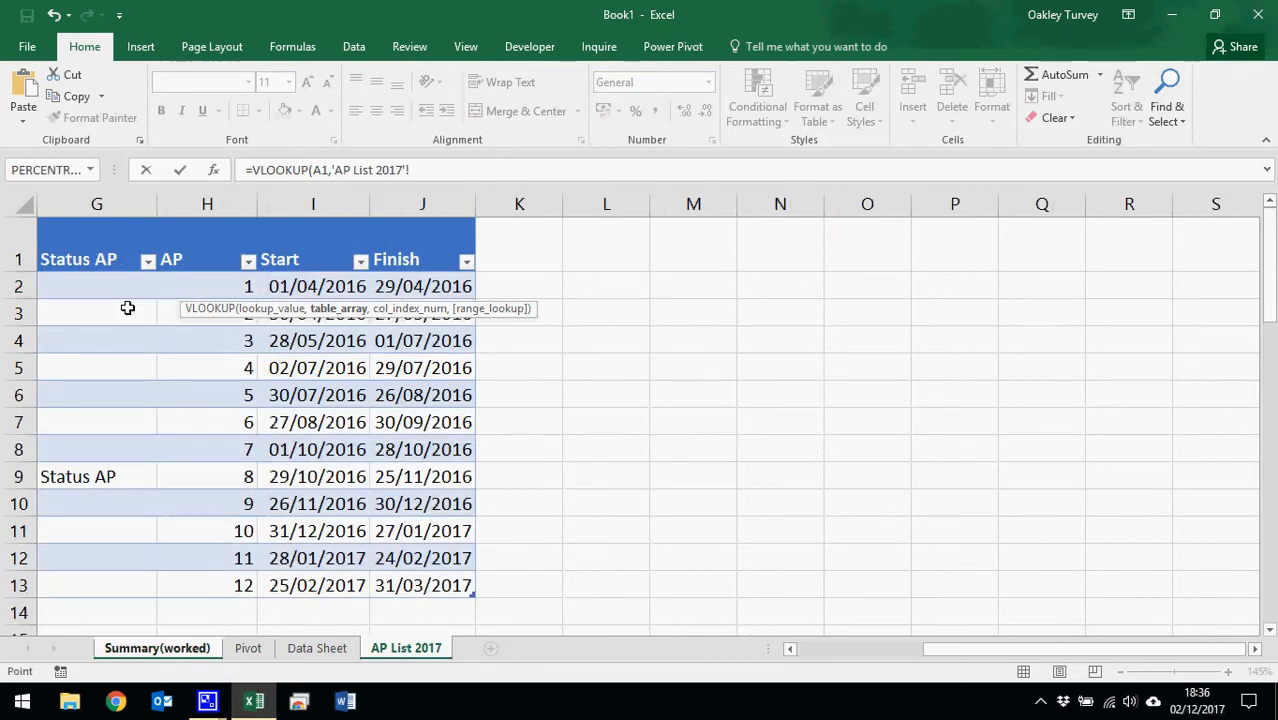
pyautogui.moveTo(85, 279); pyautogui.dragTo(242, 578)
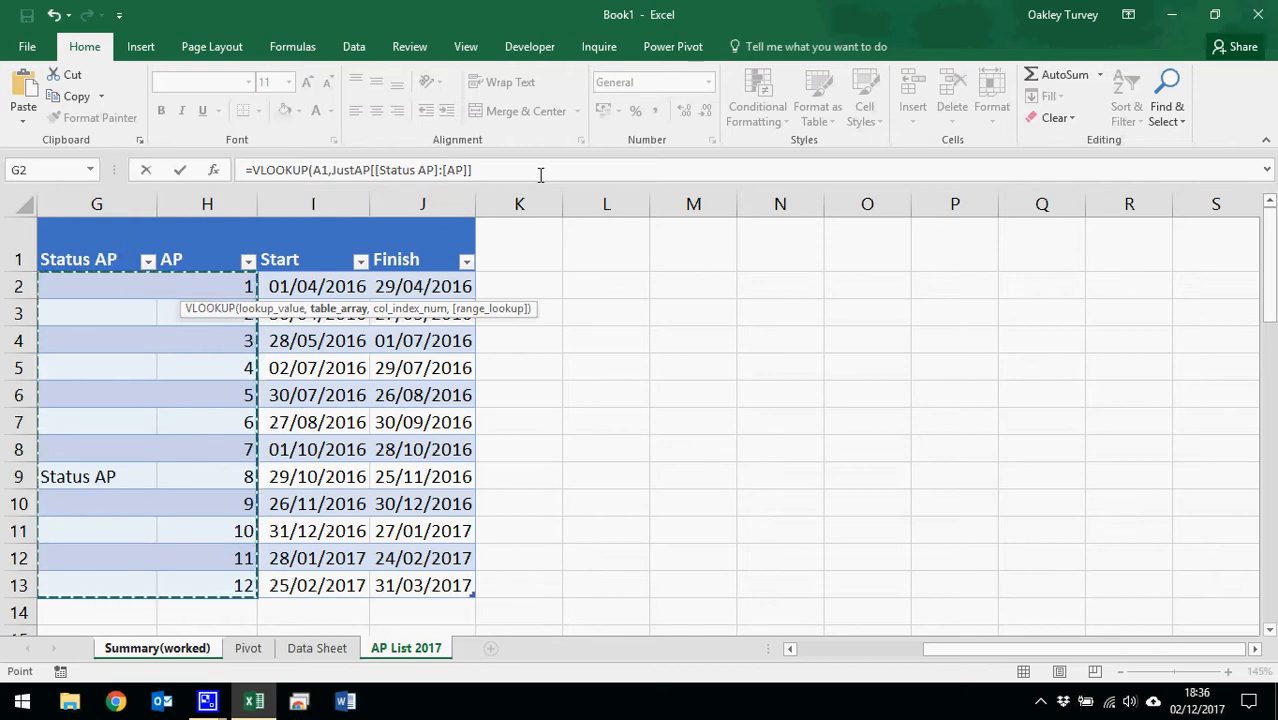
pyautogui.write(',')
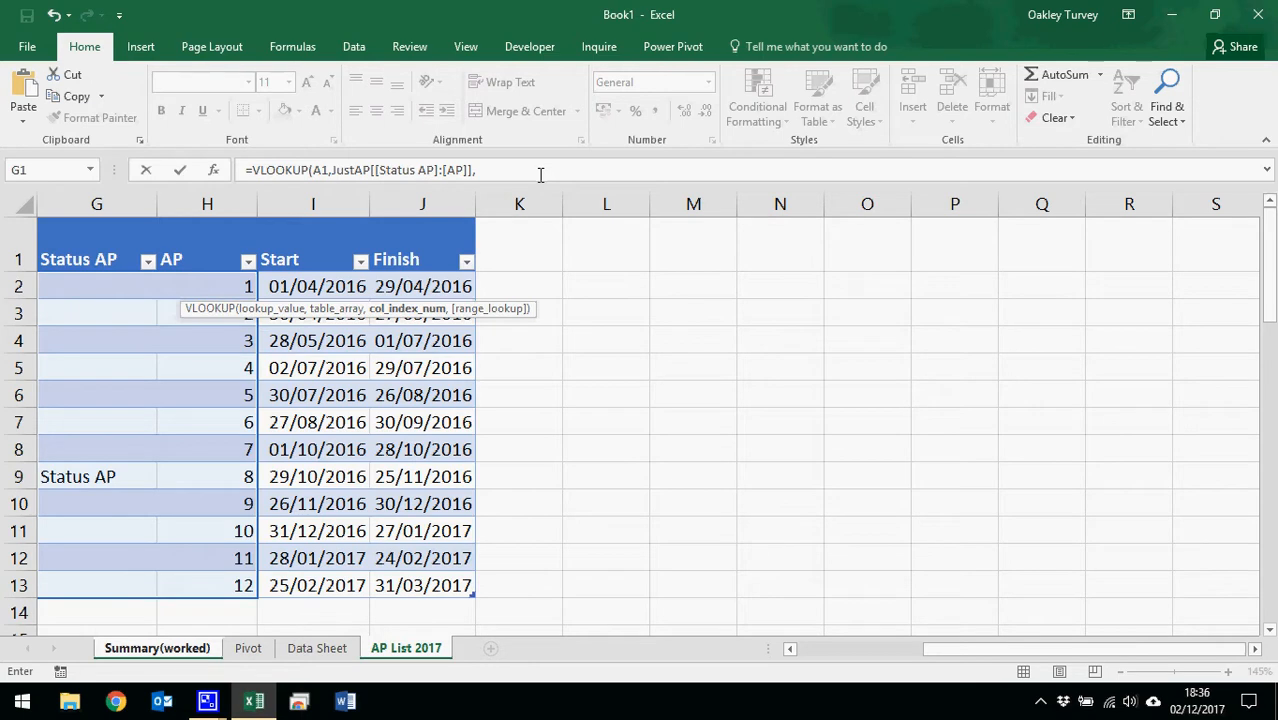
pyautogui.write('2,0)')
pyautogui.press('Return')
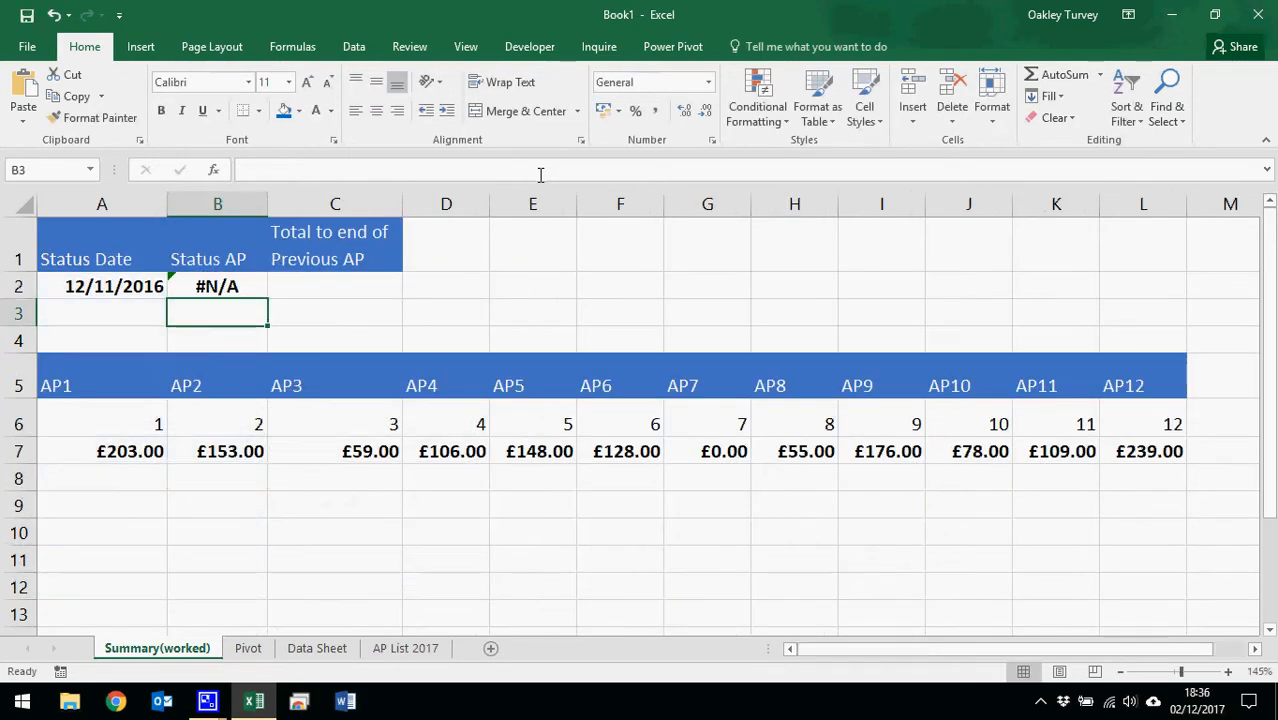
# Step: Replace the A1 lookup value in B2's VLOOKUP with the JustAP table's Status AP header cell on AP List 2017
pyautogui.doubleClick(237, 288)
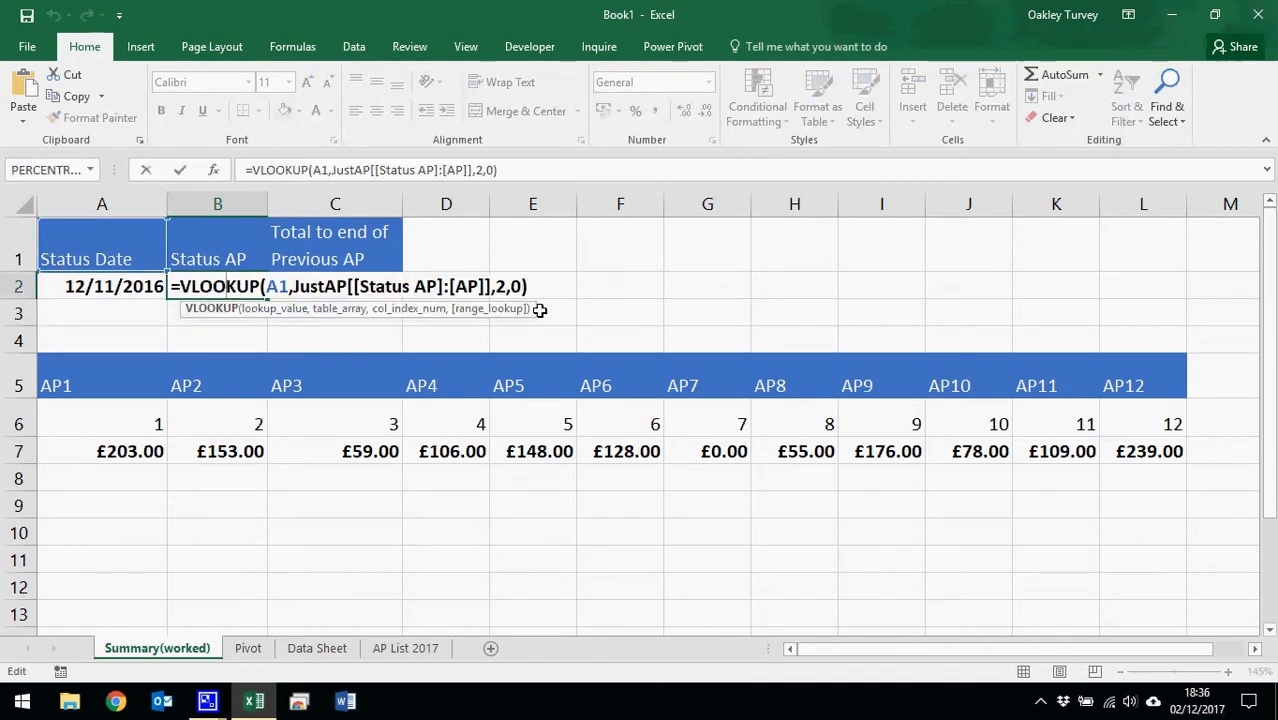
pyautogui.doubleClick(283, 287)
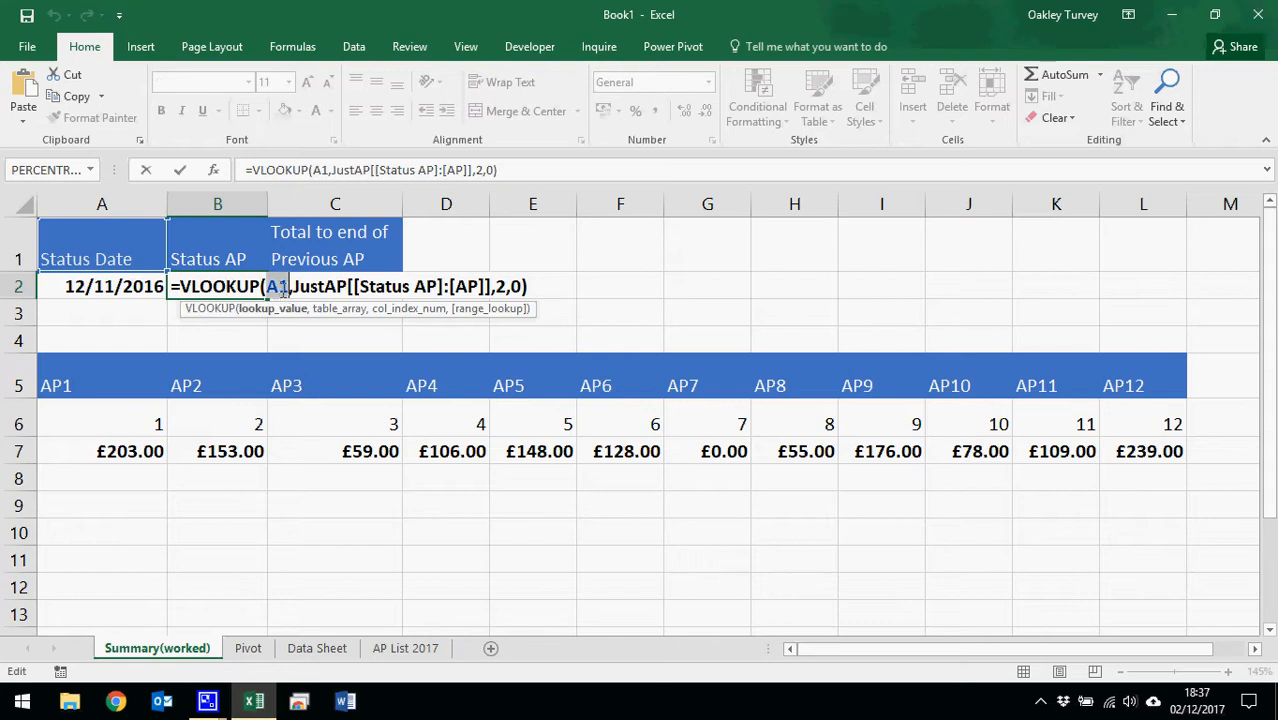
pyautogui.click(406, 650)
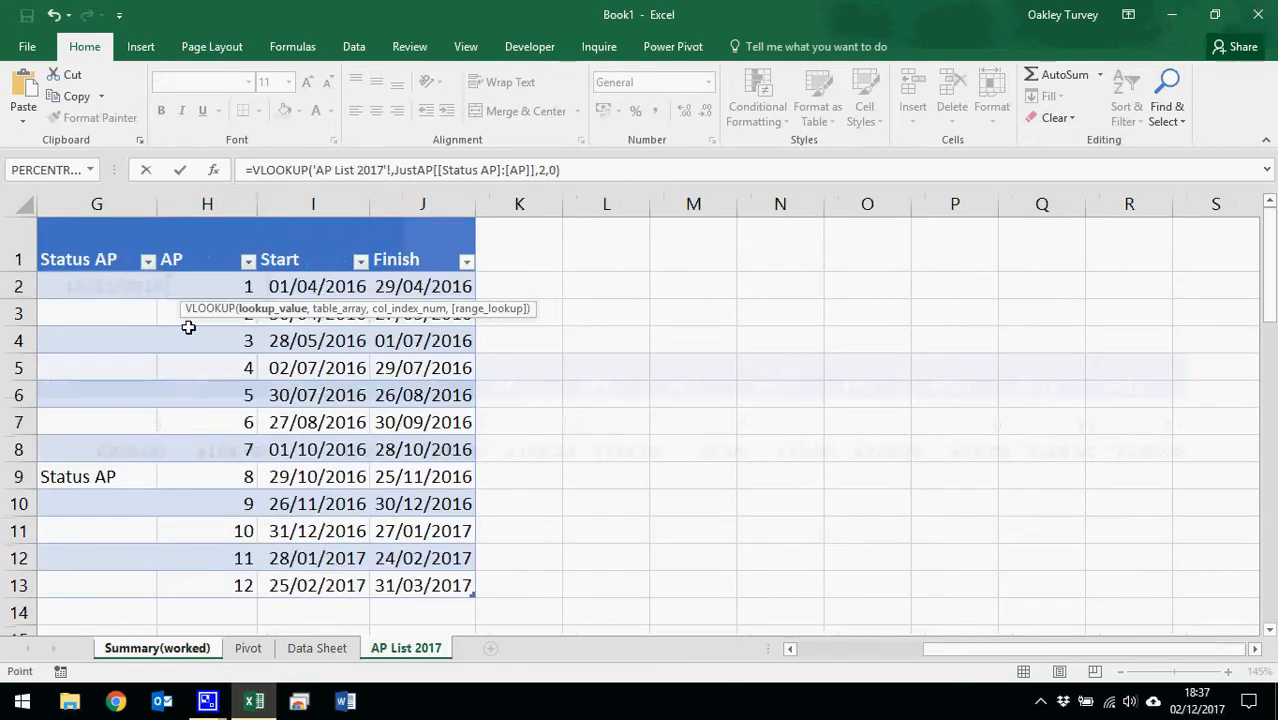
pyautogui.click(104, 260)
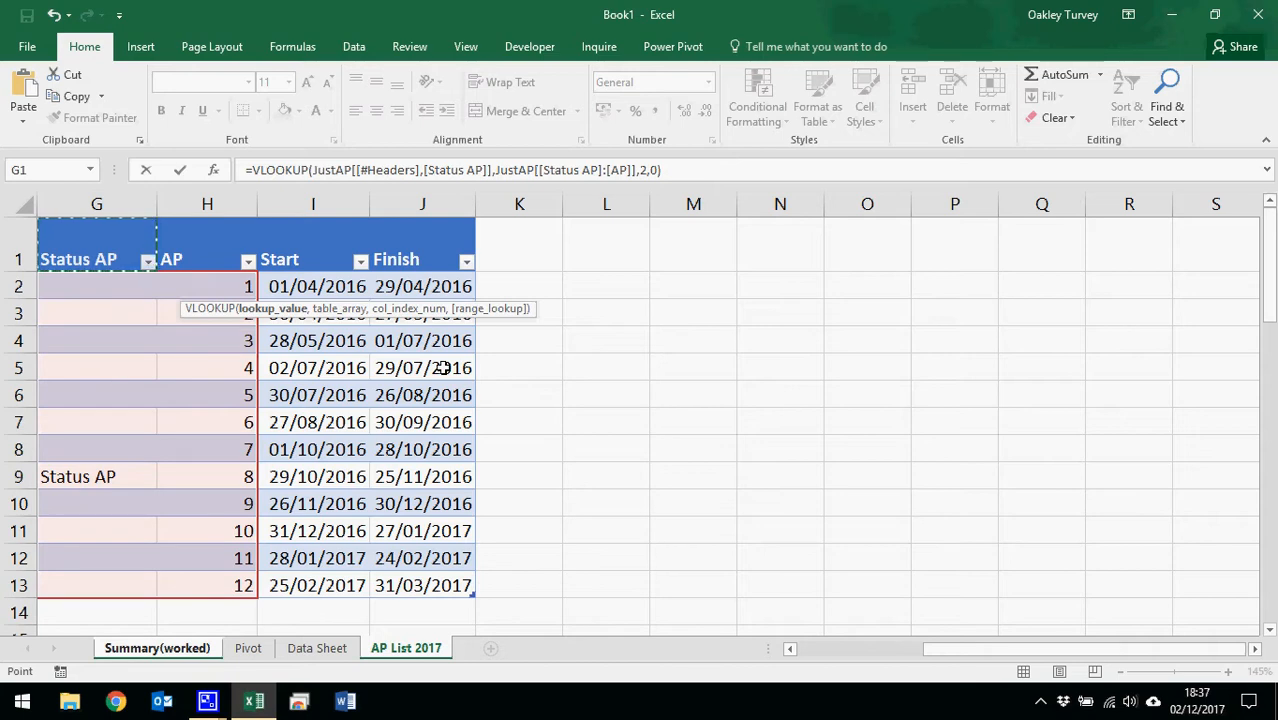
pyautogui.press('Return')
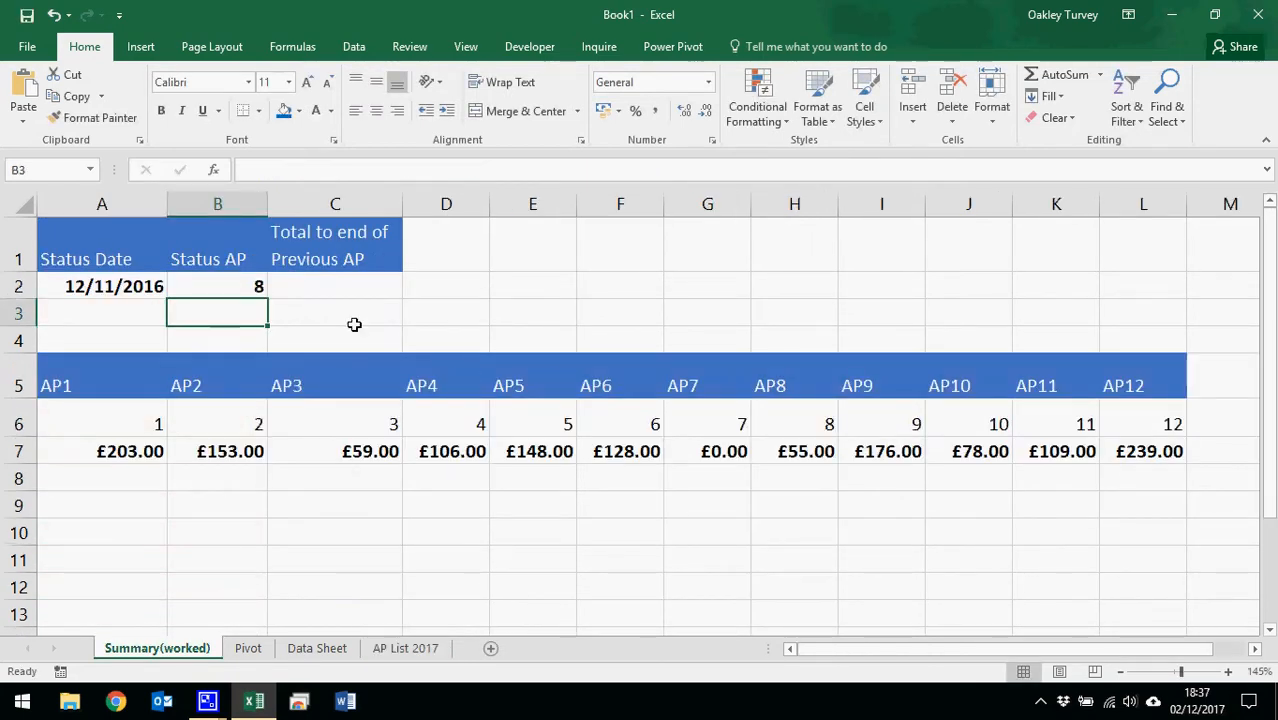
# Step: Compare the status date and Status AP lookup in Summary(worked) with the period flagged on AP List 2017
pyautogui.click(113, 287)
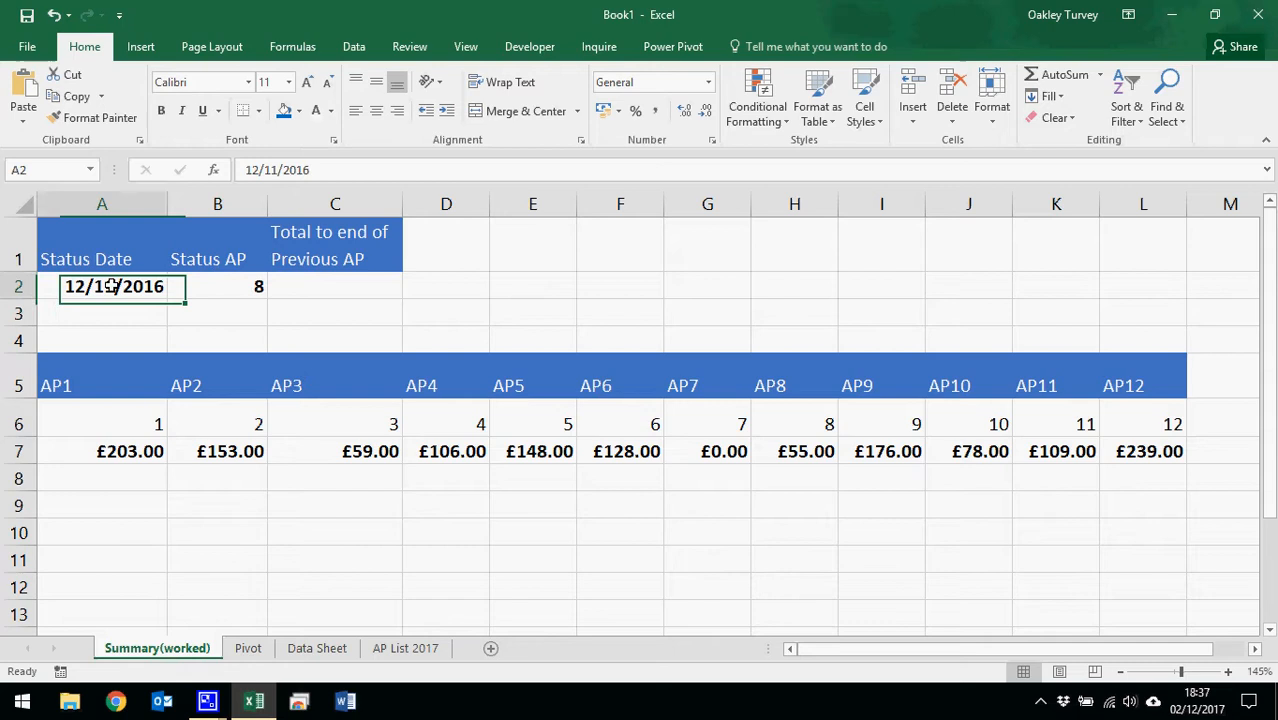
pyautogui.click(216, 286)
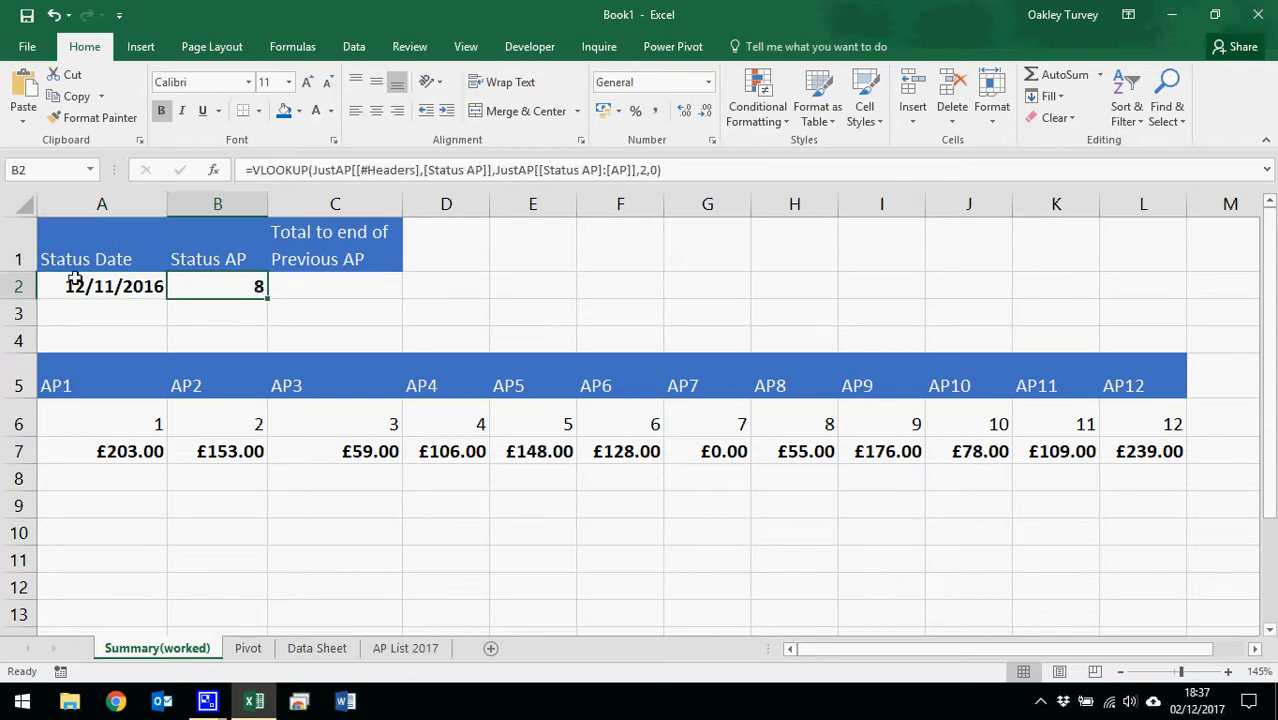
pyautogui.click(405, 648)
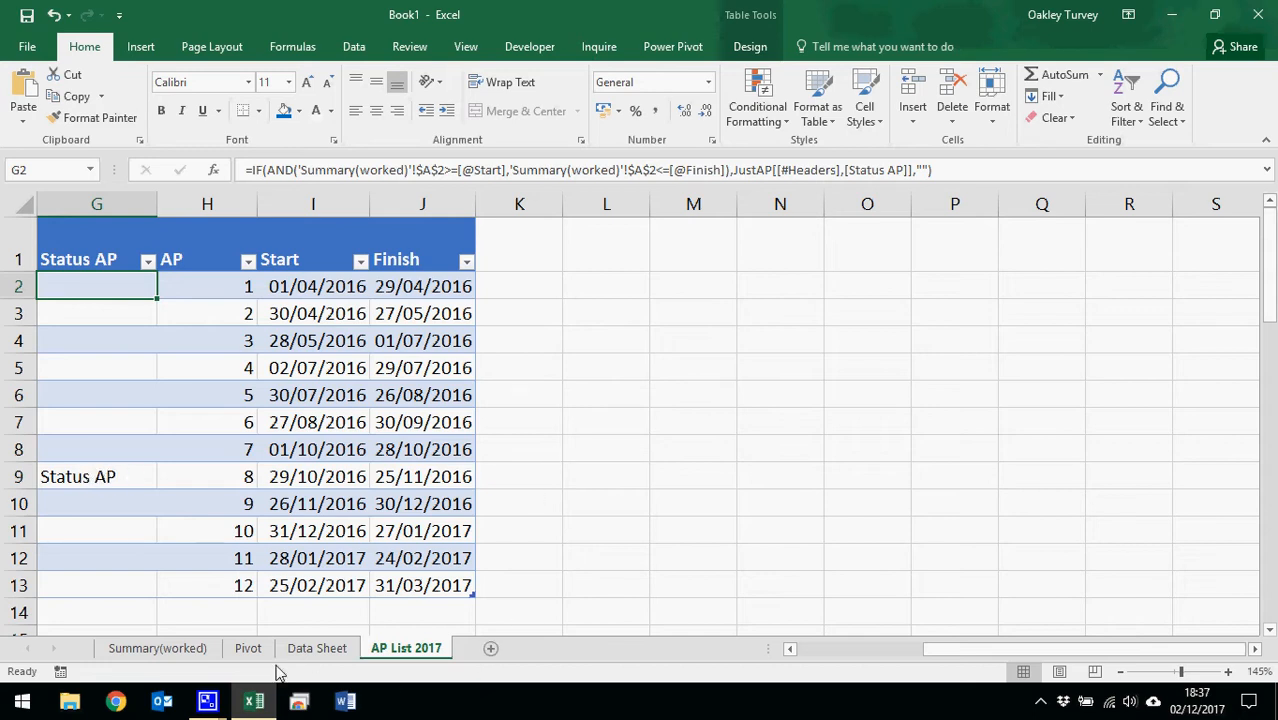
pyautogui.click(196, 649)
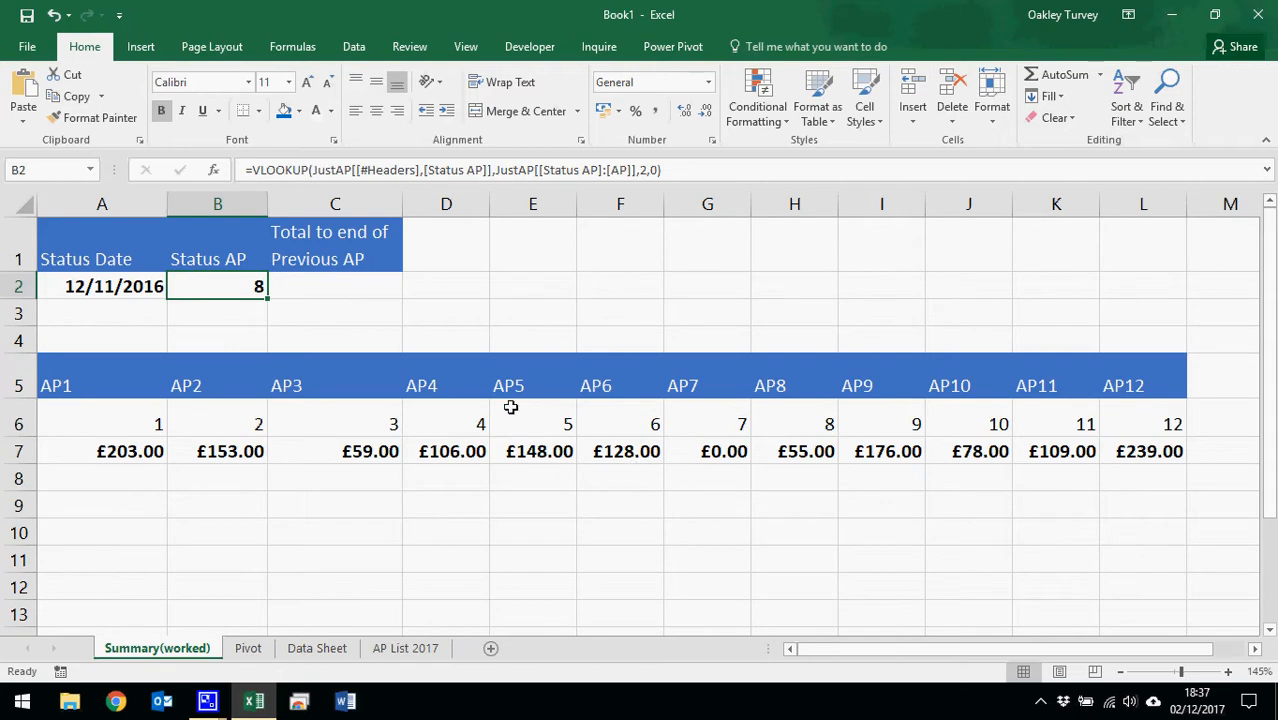
# Step: Try totalling A7:G7 with a SUM formula in Summary(worked) C2 and clear the cell again
pyautogui.click(357, 300)
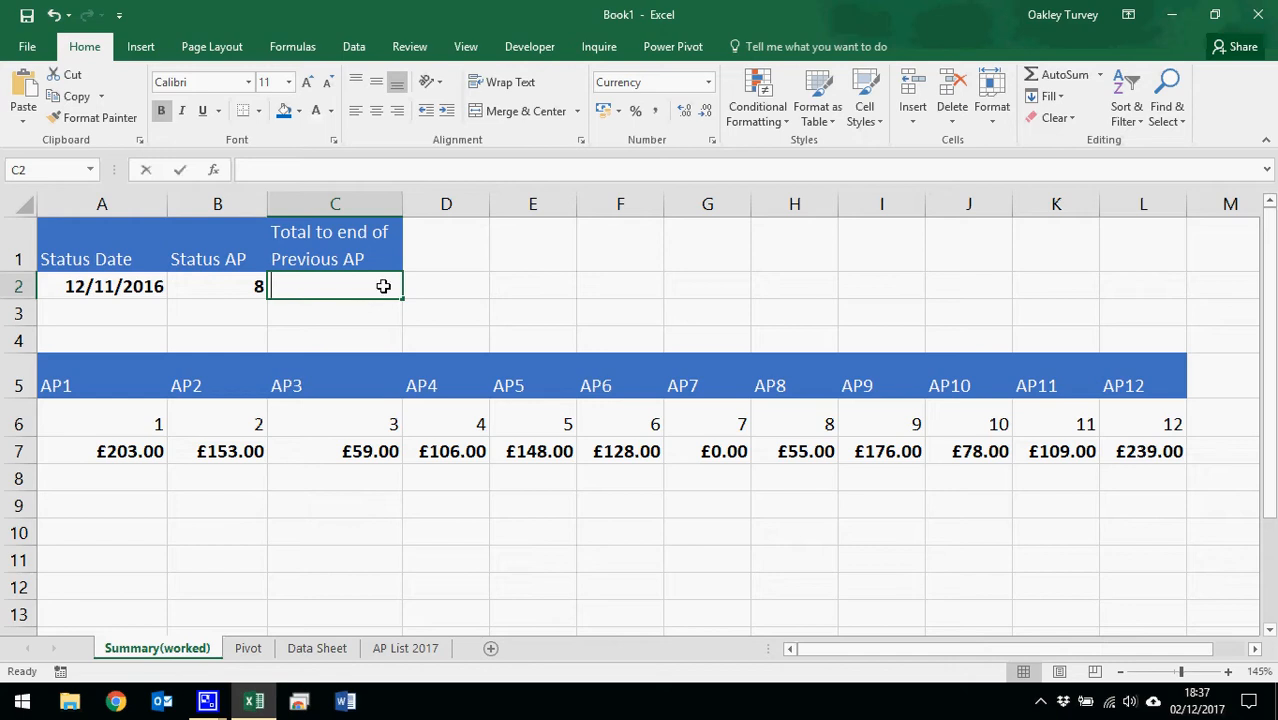
pyautogui.write('=sum')
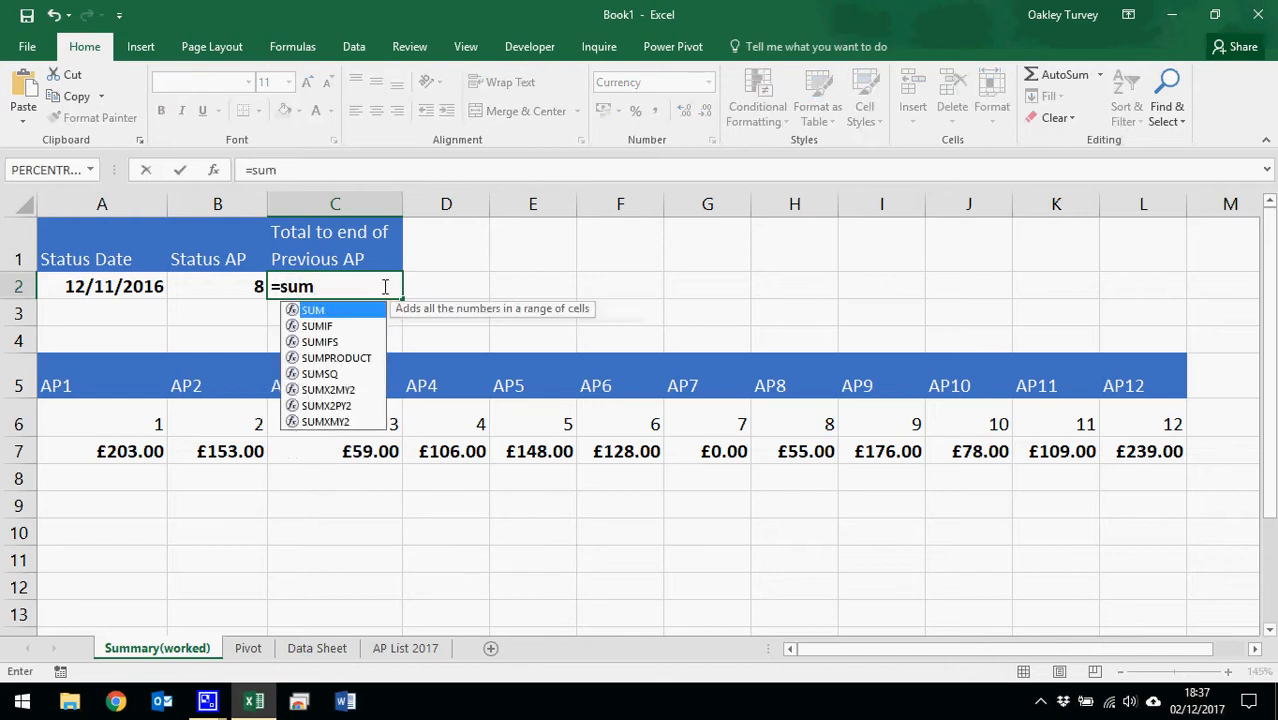
pyautogui.press('Tab')
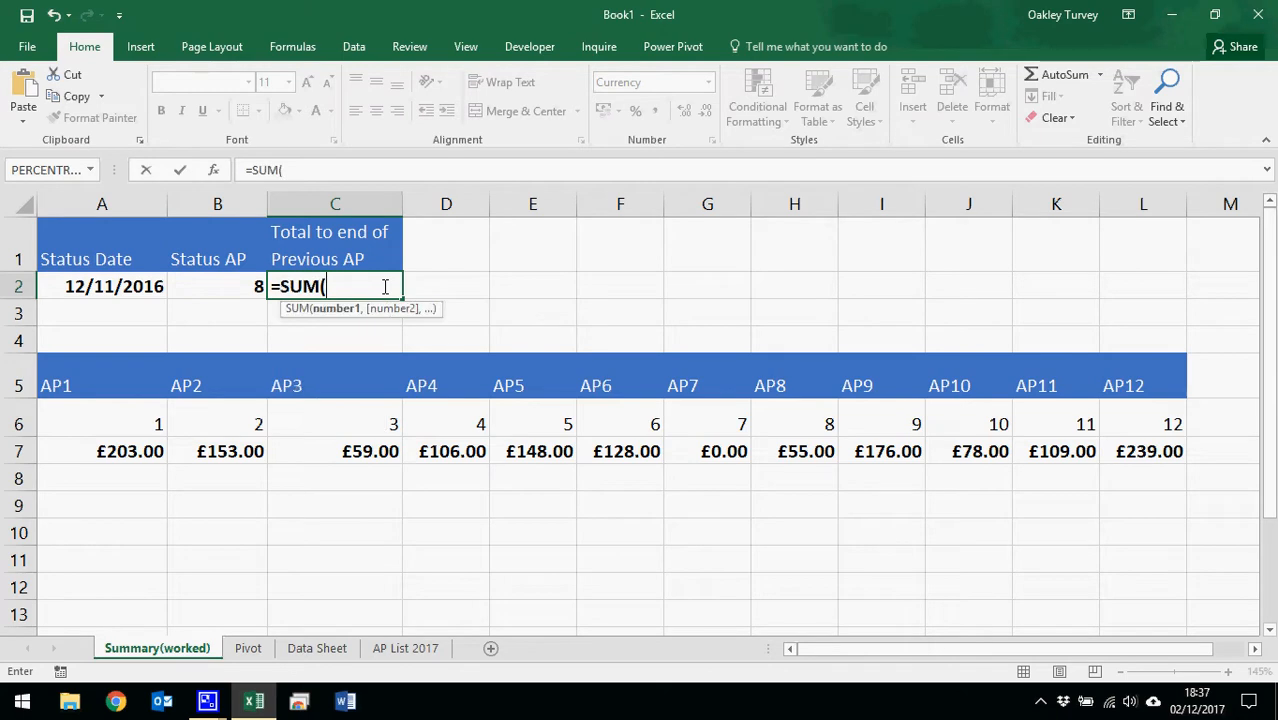
pyautogui.click(101, 451)
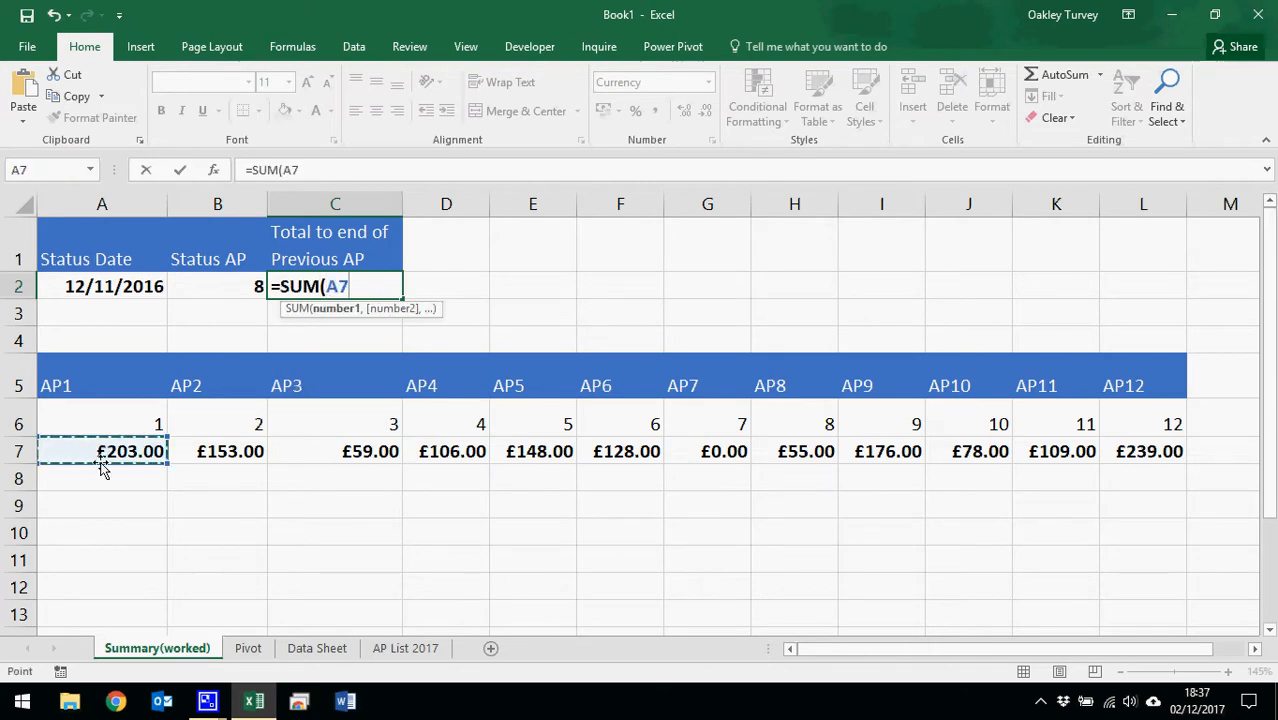
pyautogui.keyDown('shift'); pyautogui.click(724, 451); pyautogui.keyUp('shift')
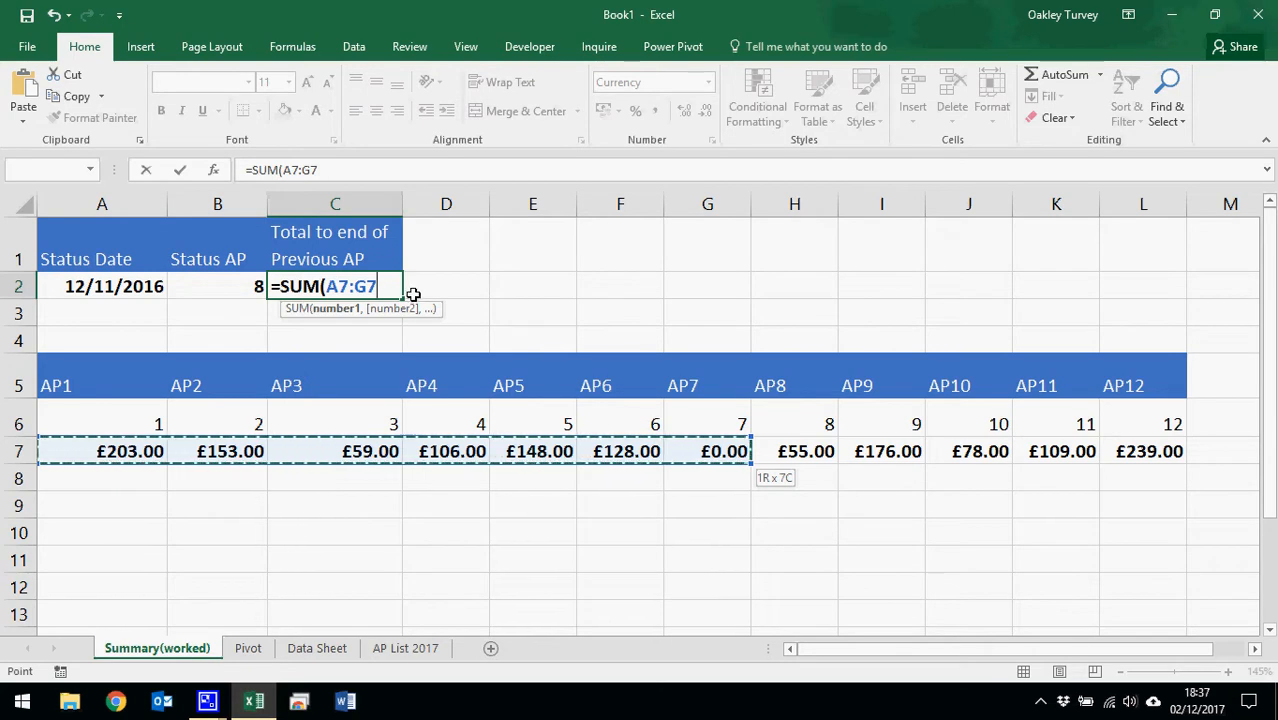
pyautogui.write(')')
pyautogui.press('Return')
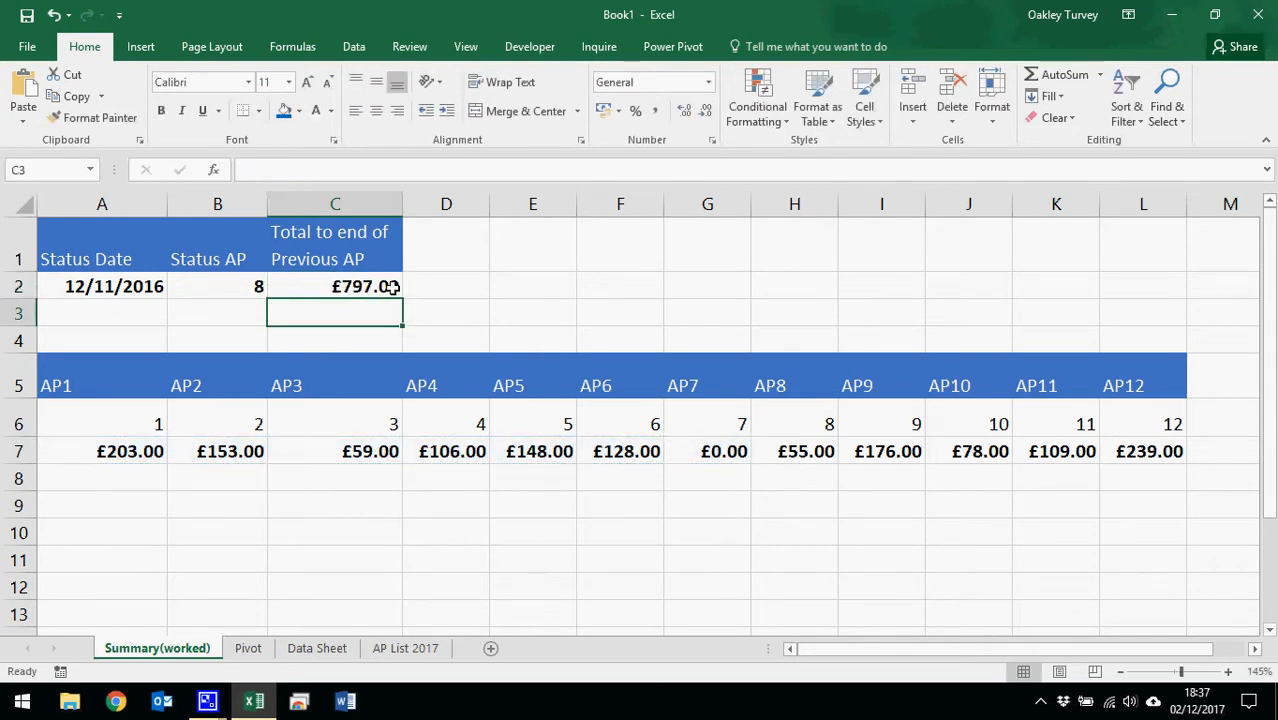
pyautogui.click(350, 287)
pyautogui.press('Delete')
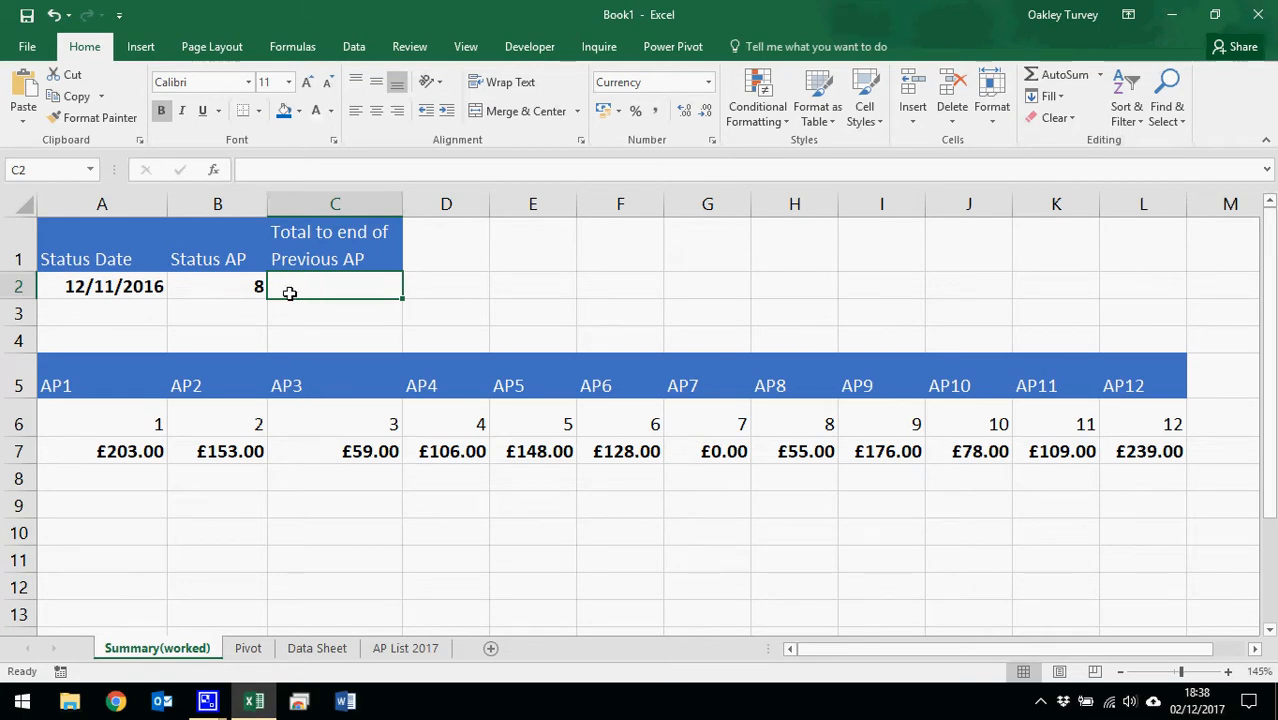
pyautogui.click(238, 296)
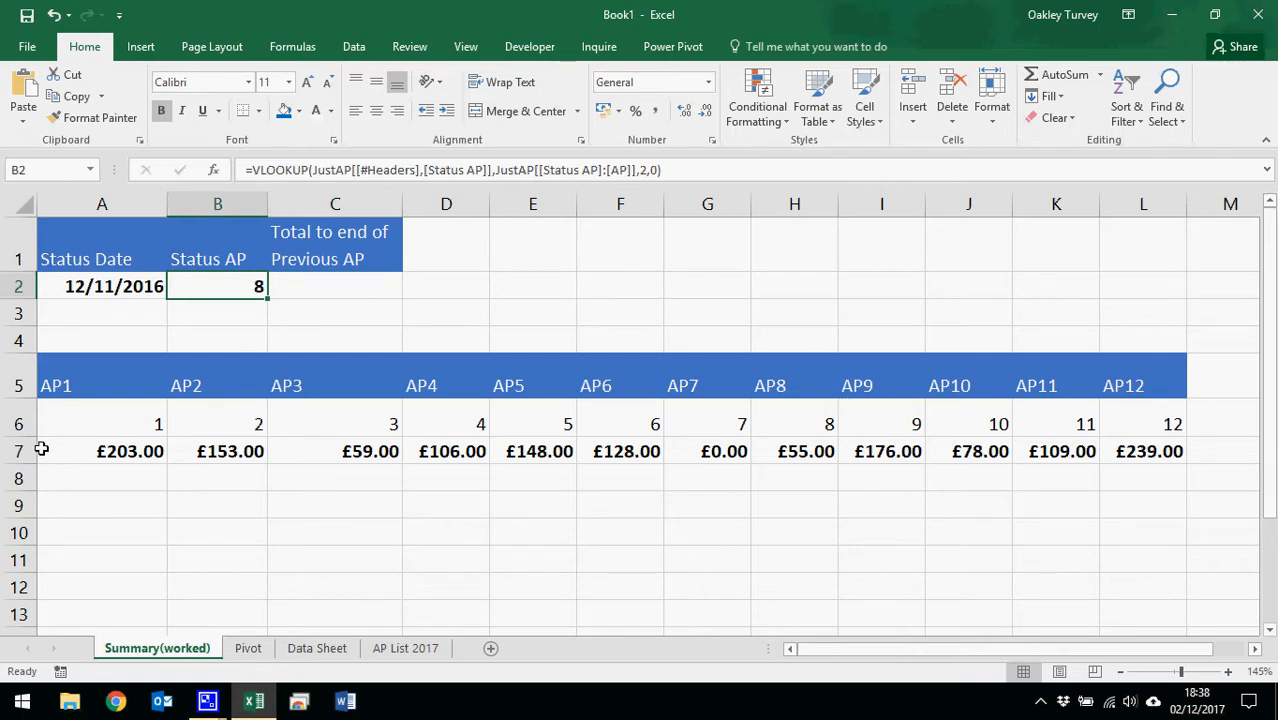
pyautogui.click(112, 449)
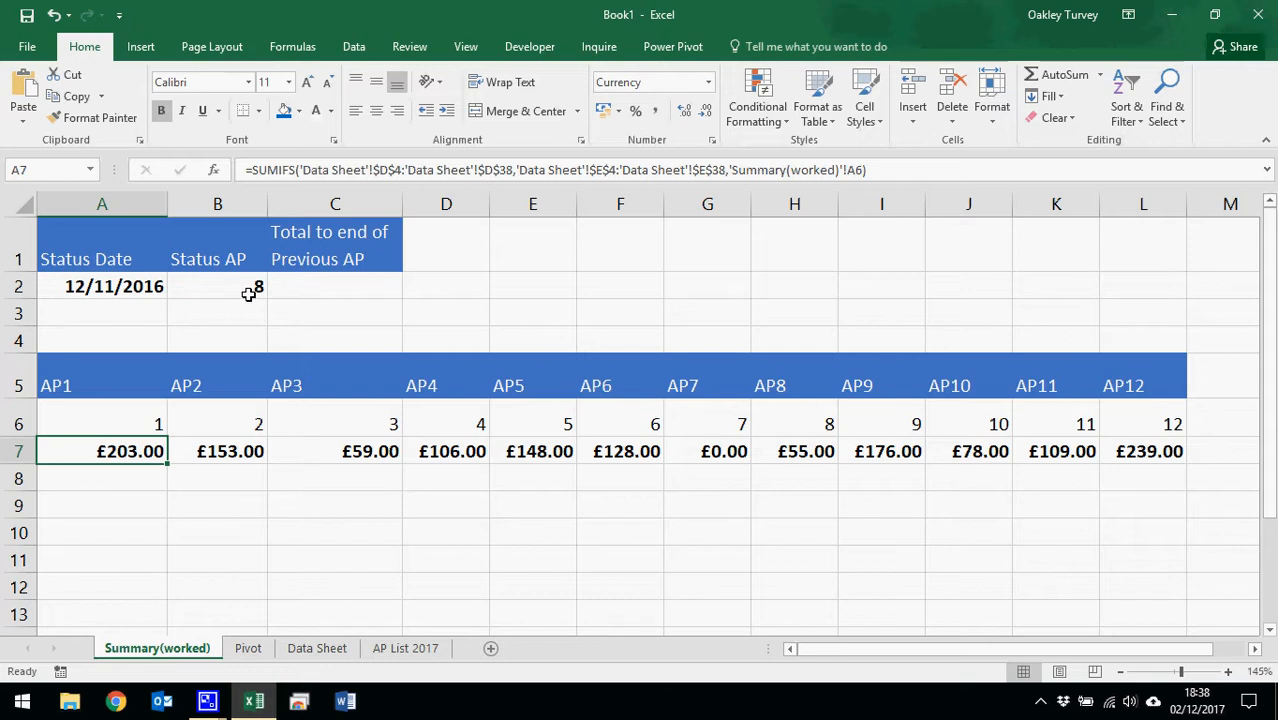
pyautogui.click(347, 291)
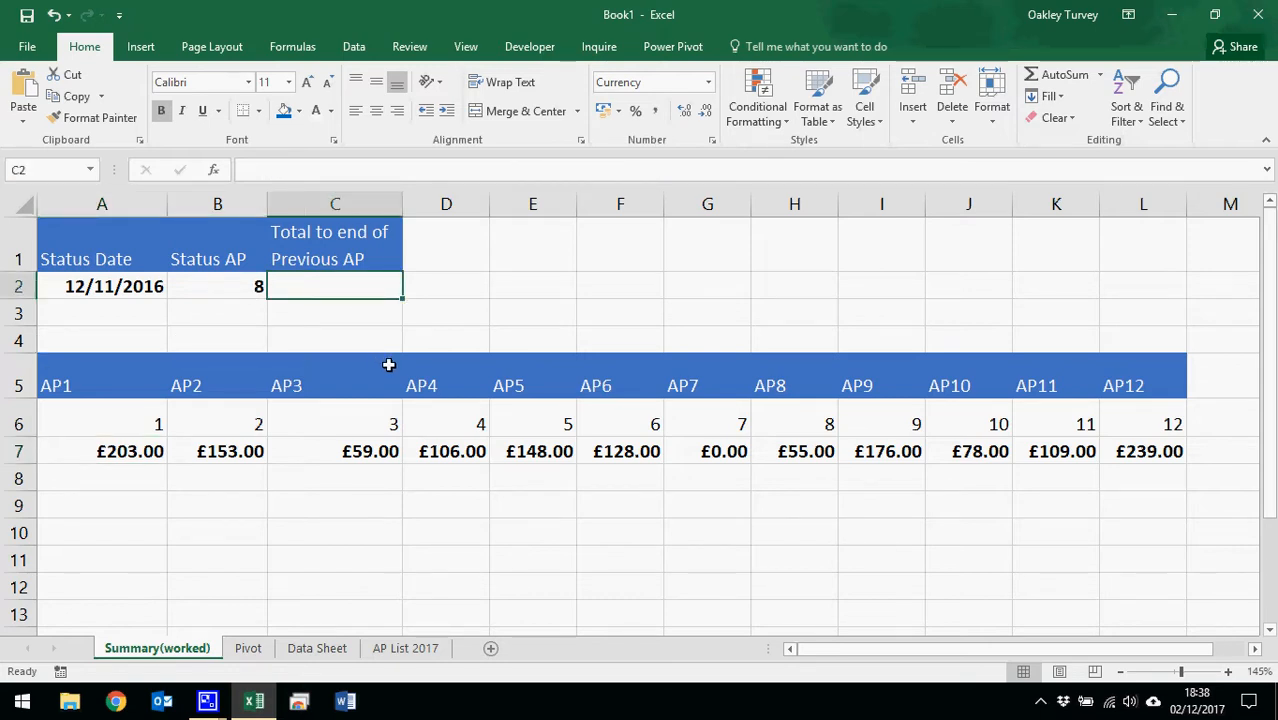
pyautogui.click(514, 287)
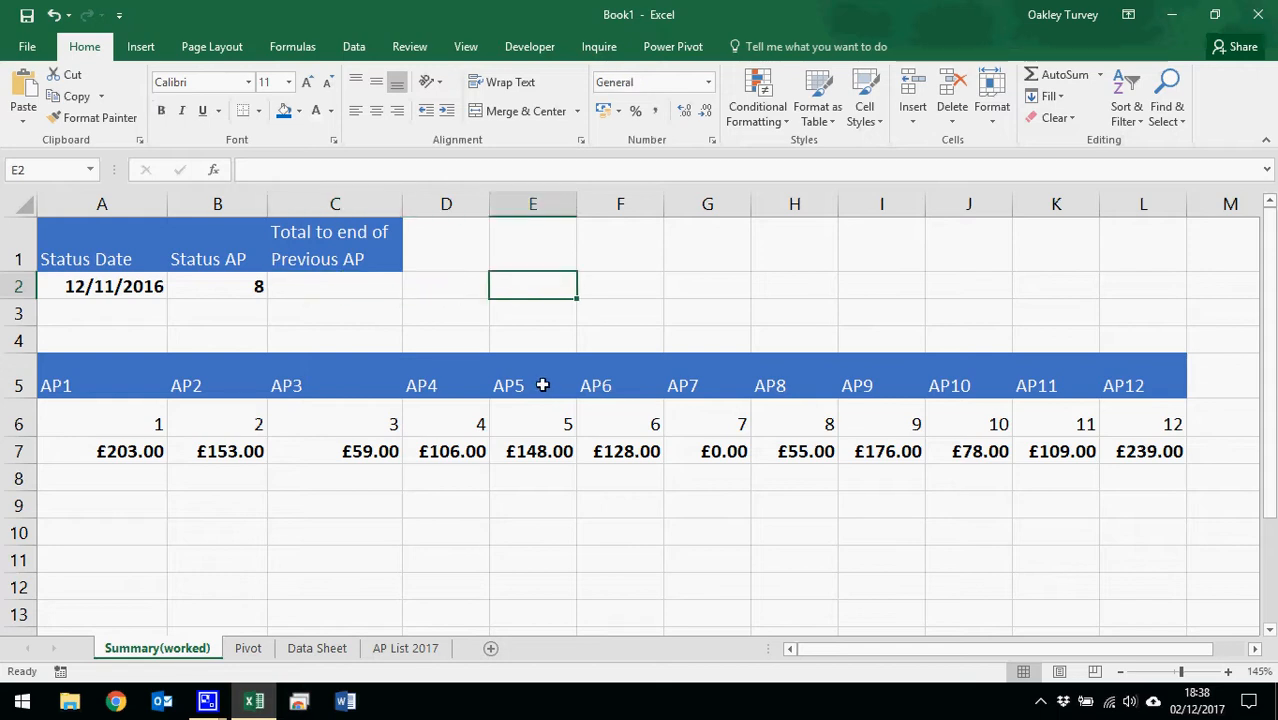
pyautogui.click(253, 285)
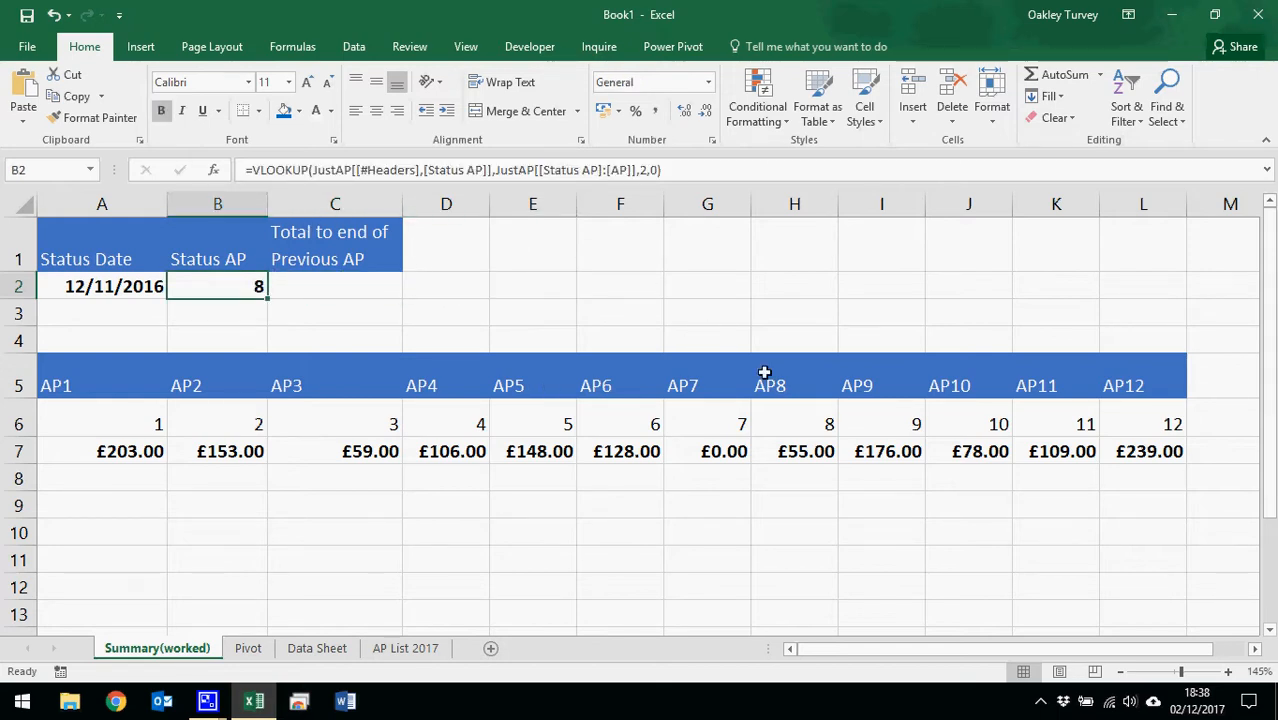
pyautogui.click(722, 450)
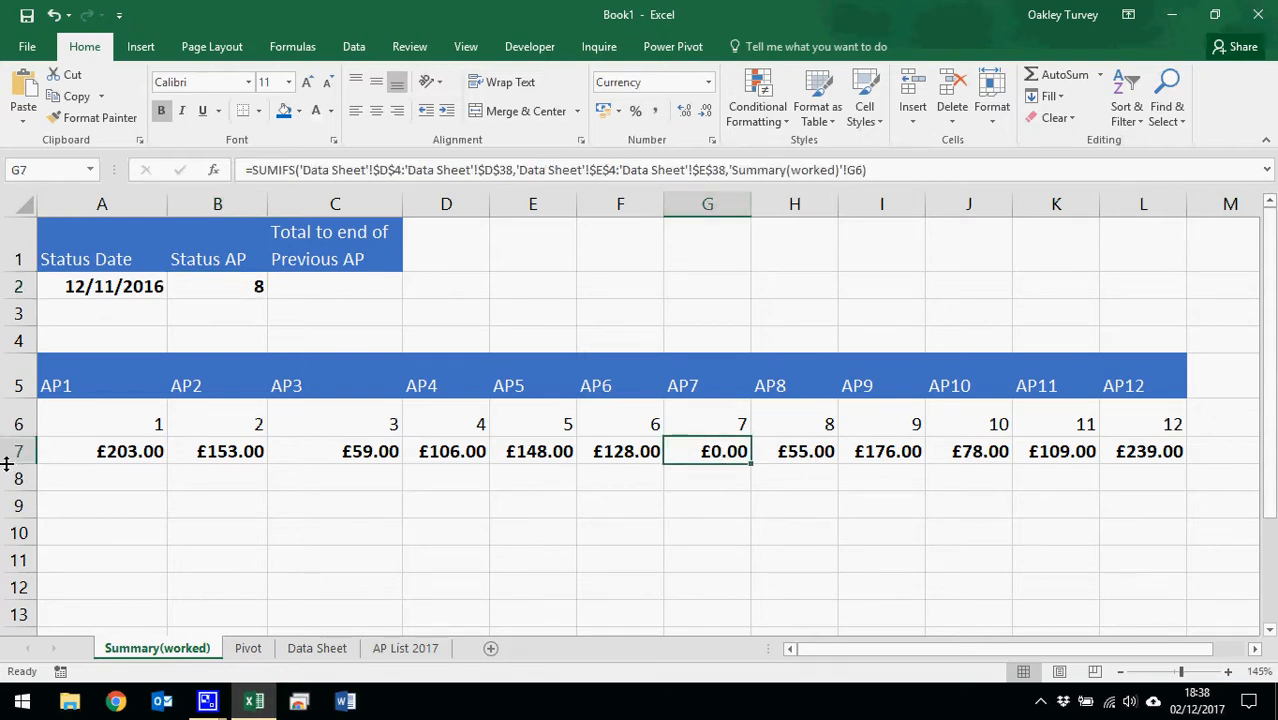
# Step: Enter an ADDRESS formula in E2 with row number 7, column number B2-1 and reference type 4 (Relative)
pyautogui.click(516, 288)
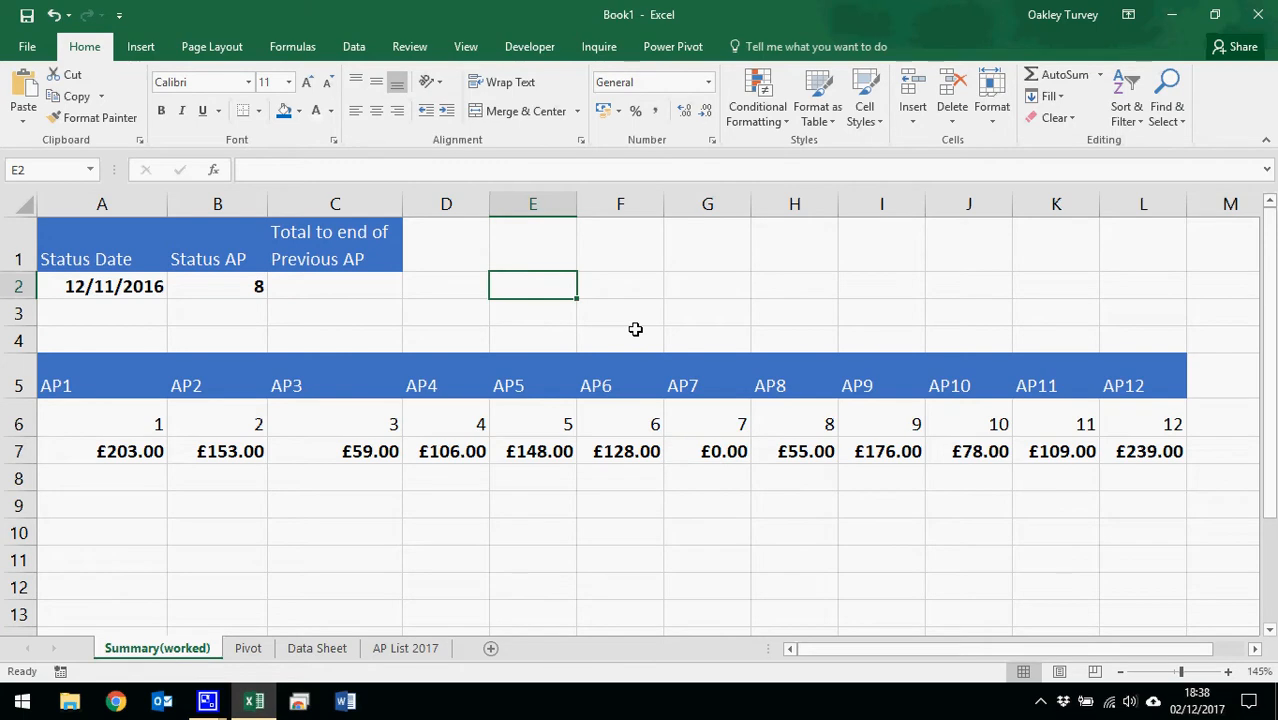
pyautogui.write('=')
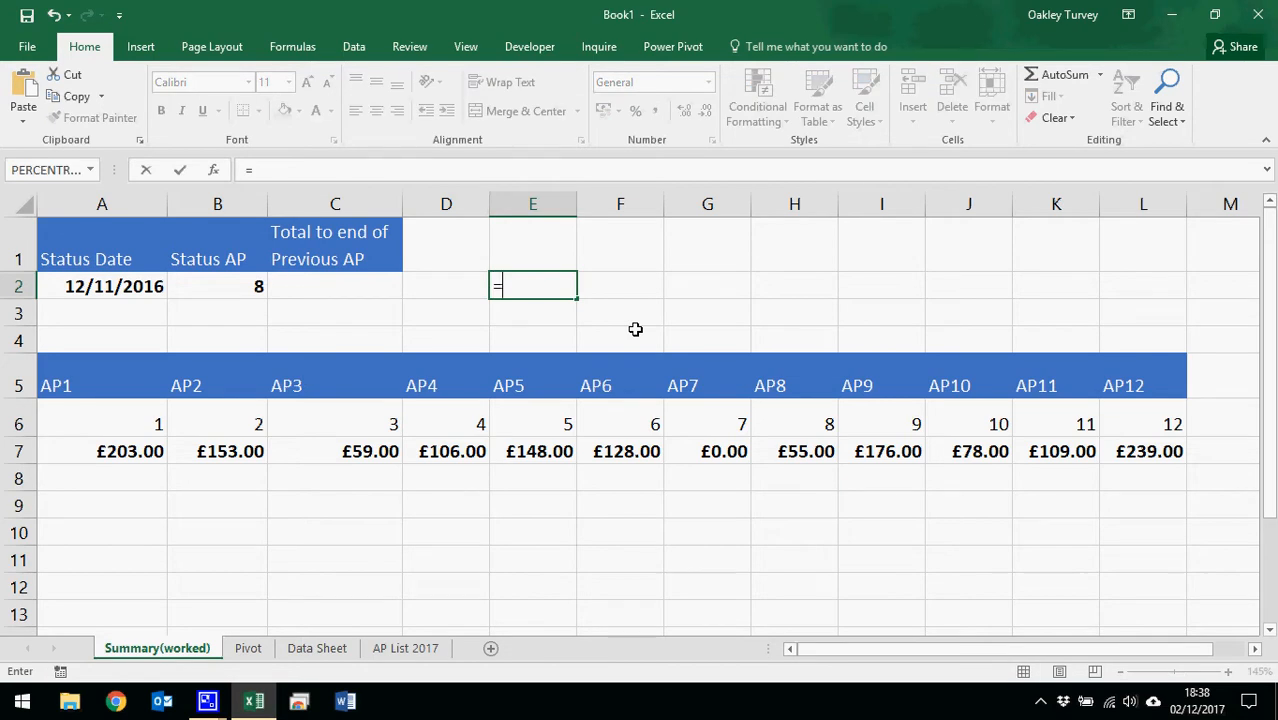
pyautogui.write('address')
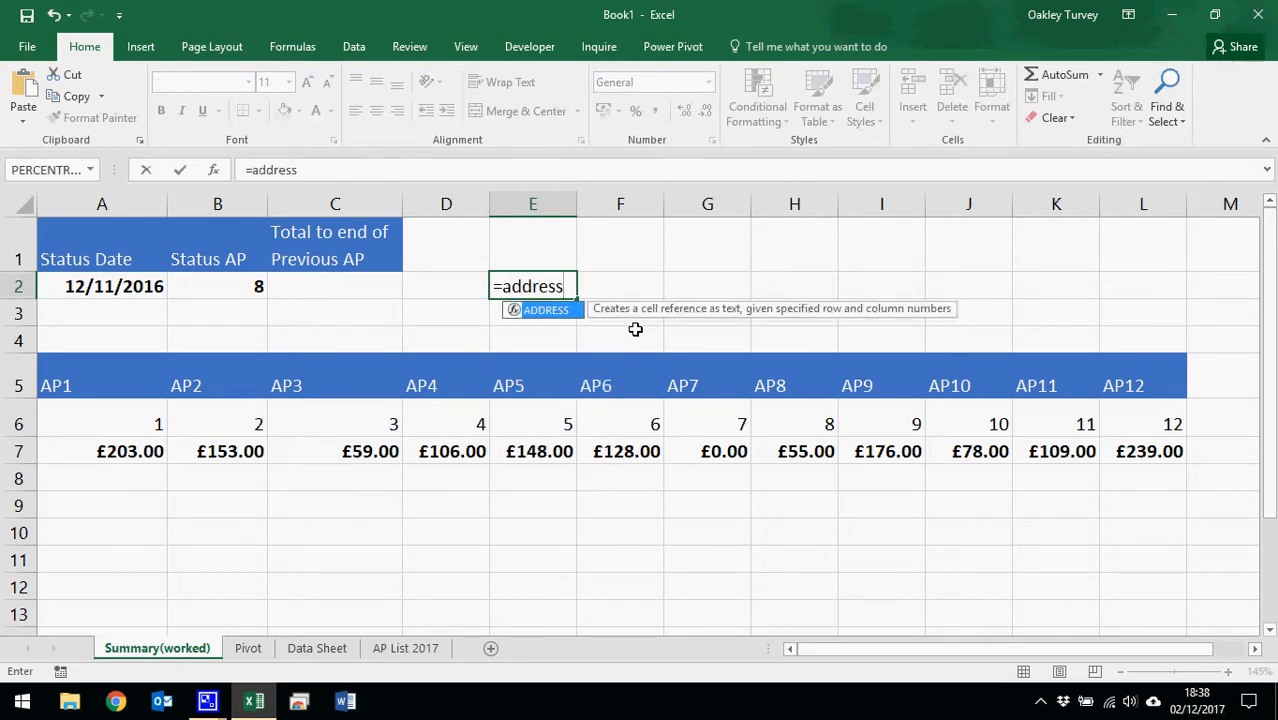
pyautogui.press('Tab')
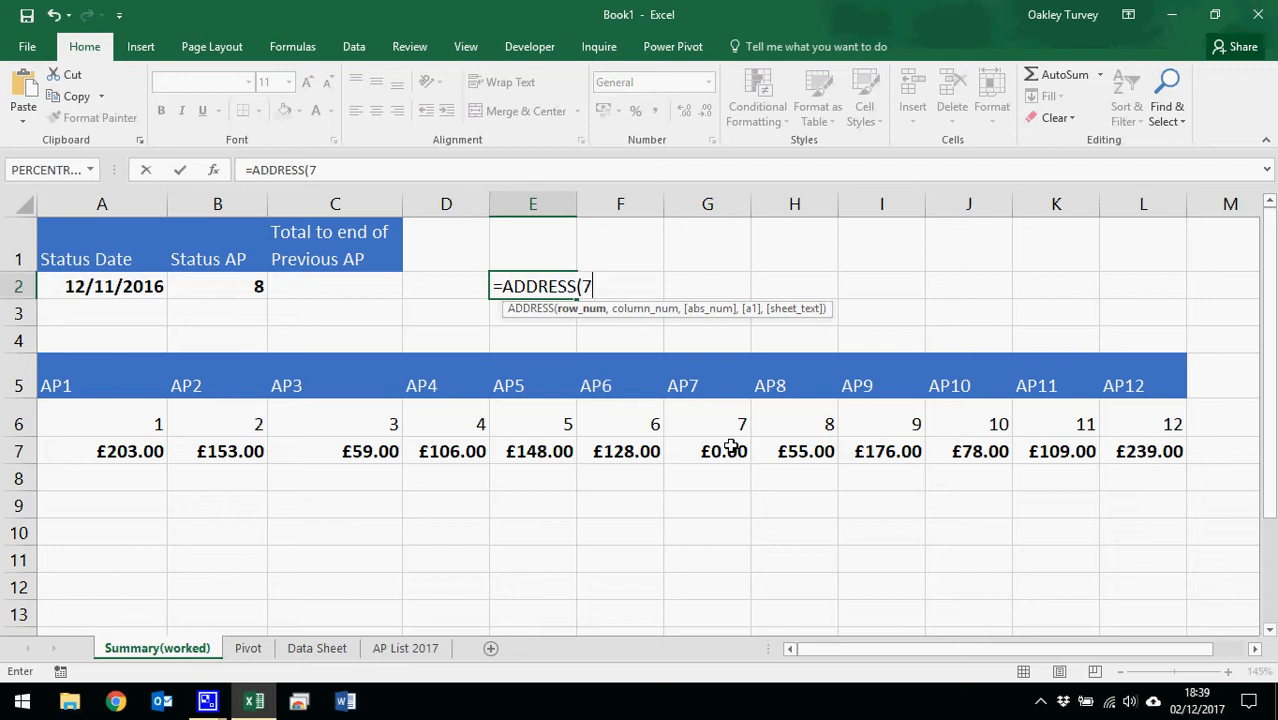
pyautogui.write(',')
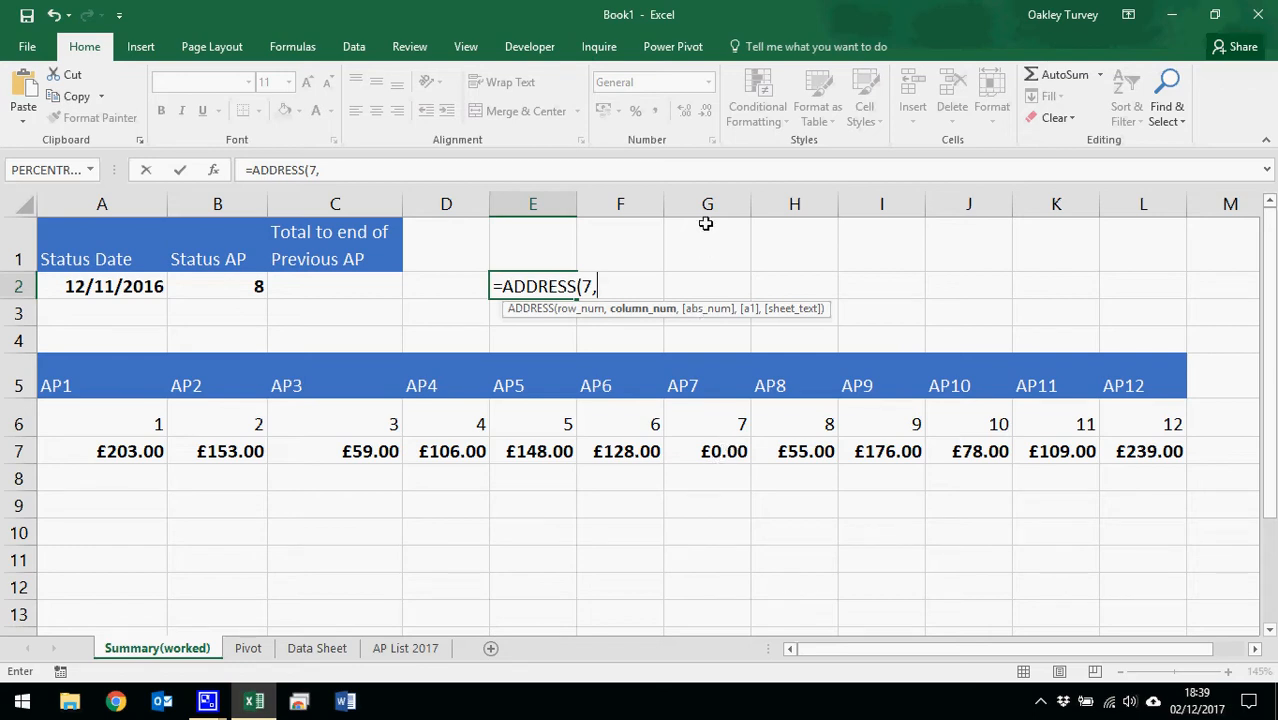
pyautogui.click(242, 285)
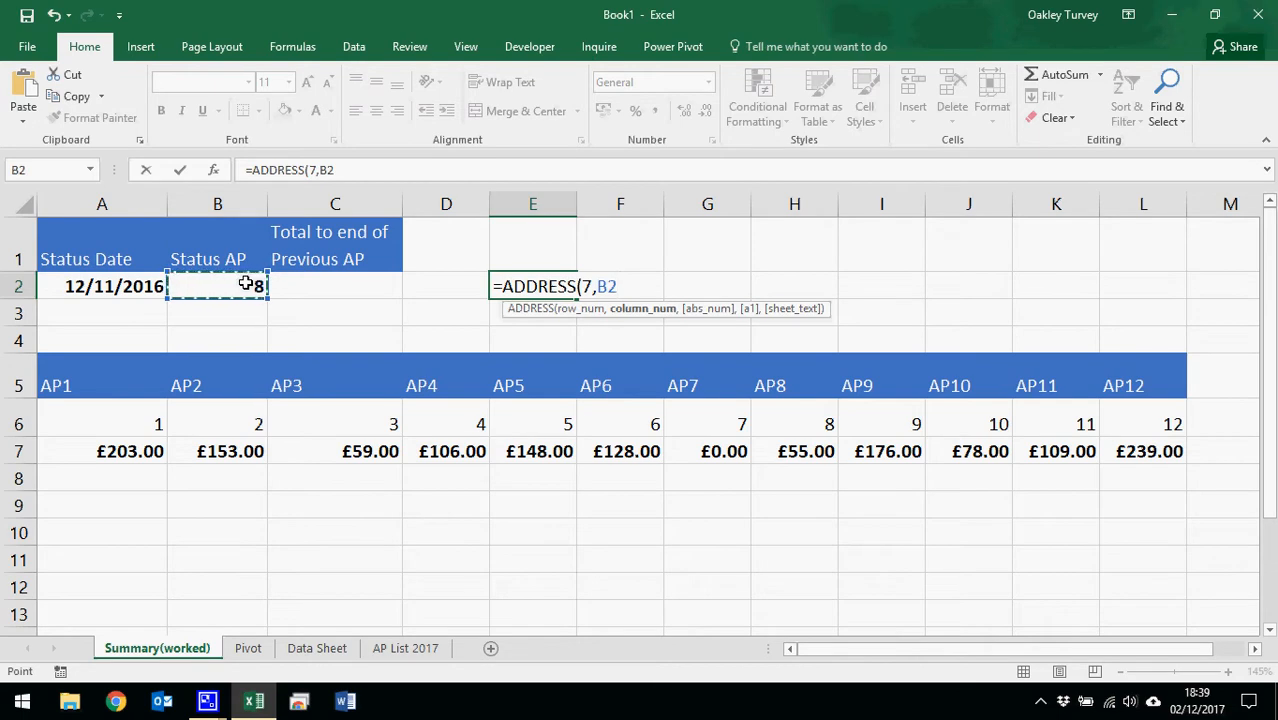
pyautogui.write('-1')
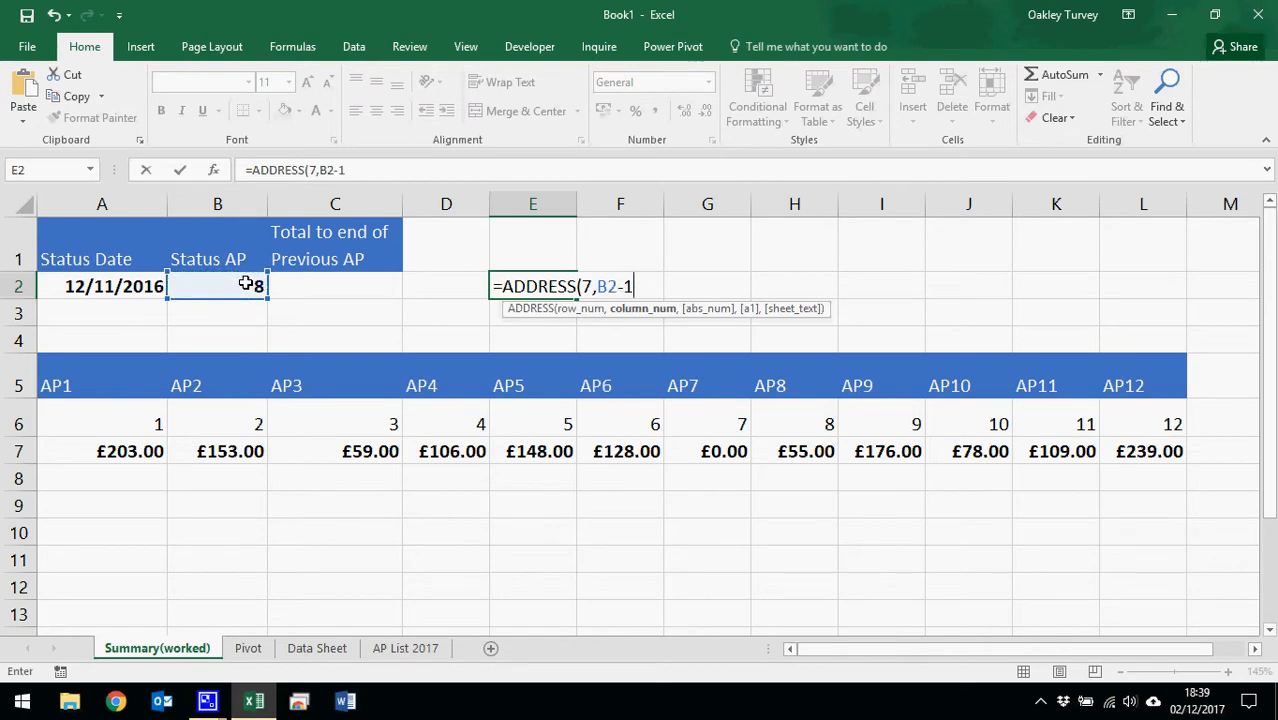
pyautogui.write(',')
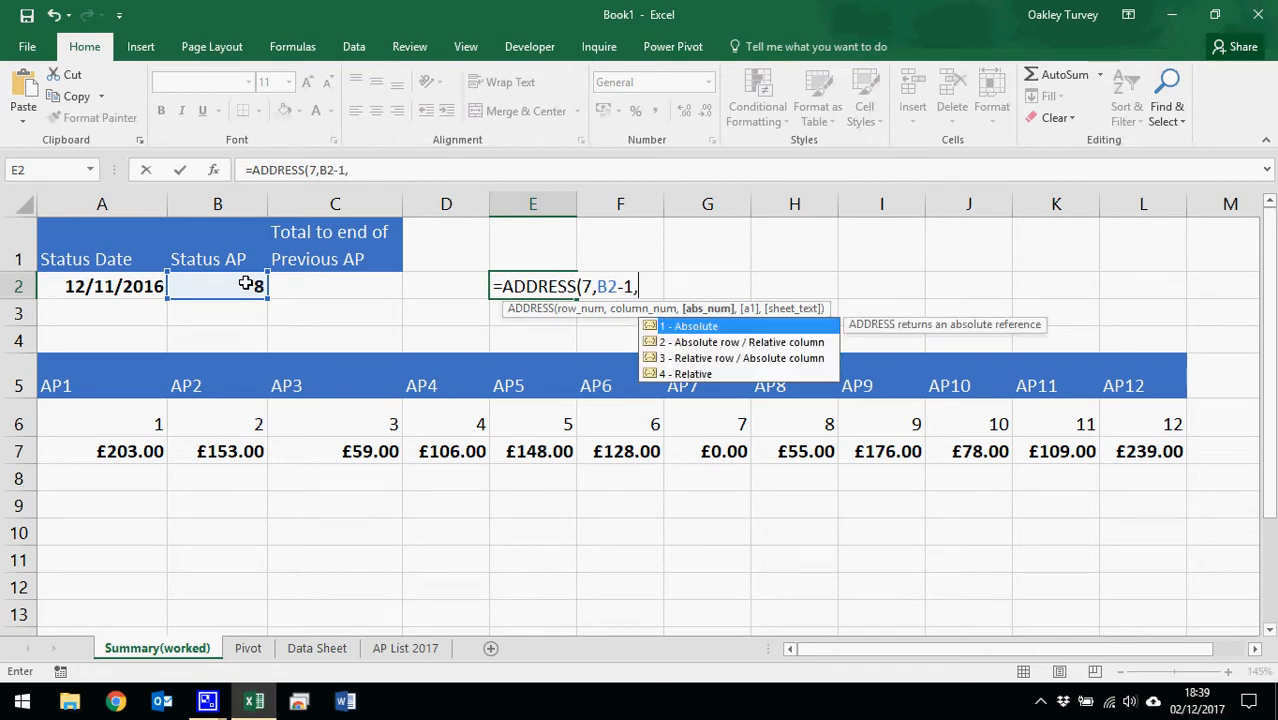
pyautogui.press('Down')
pyautogui.press('Down')
pyautogui.press('Down')
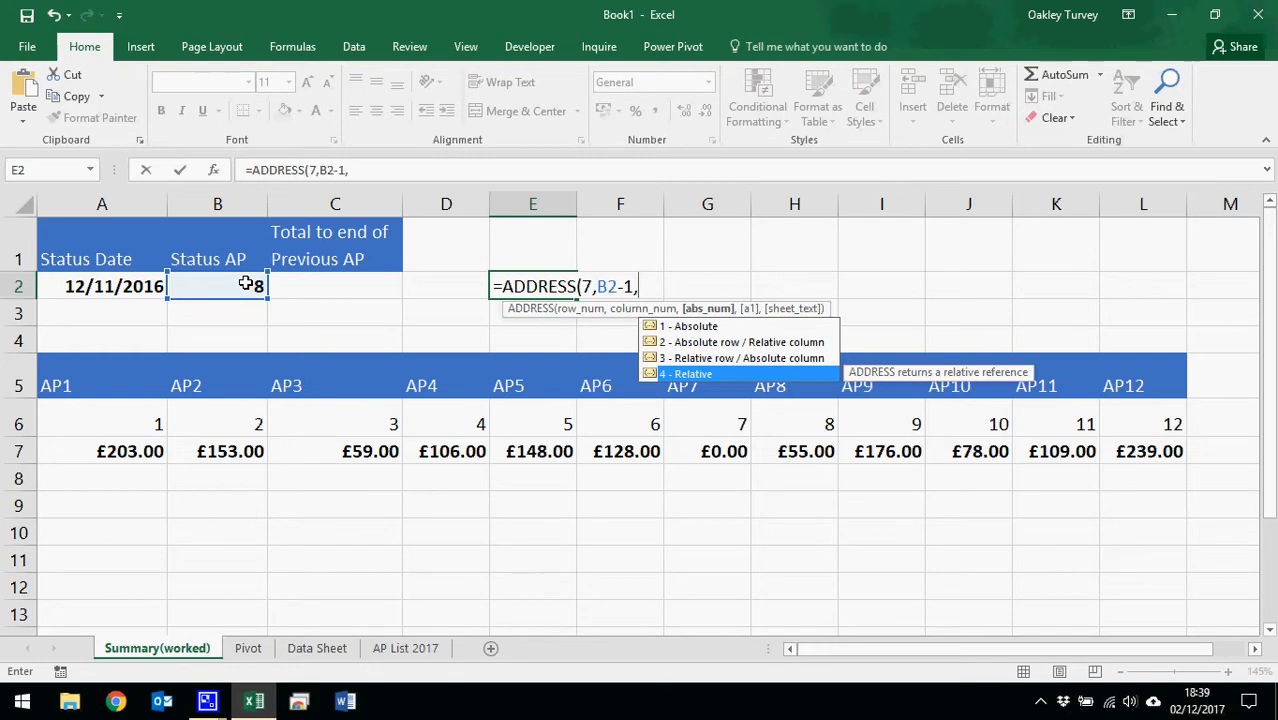
pyautogui.press('Tab')
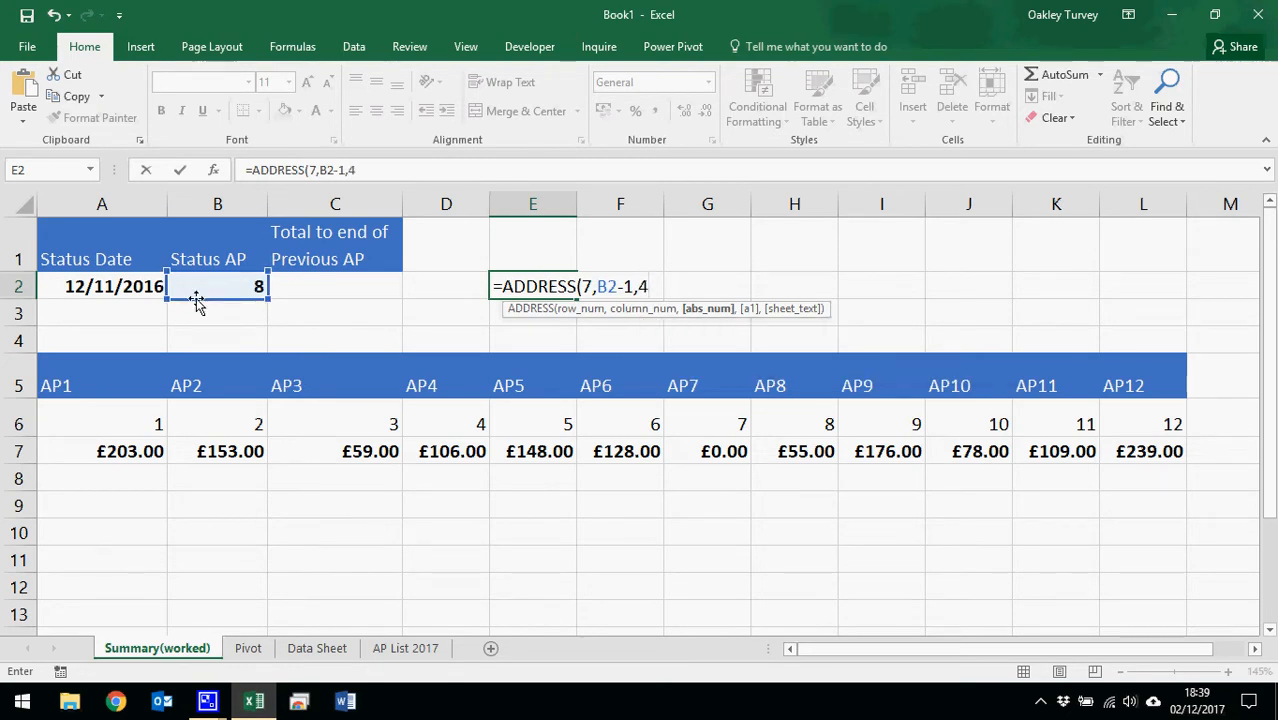
pyautogui.write(')')
pyautogui.press('Return')
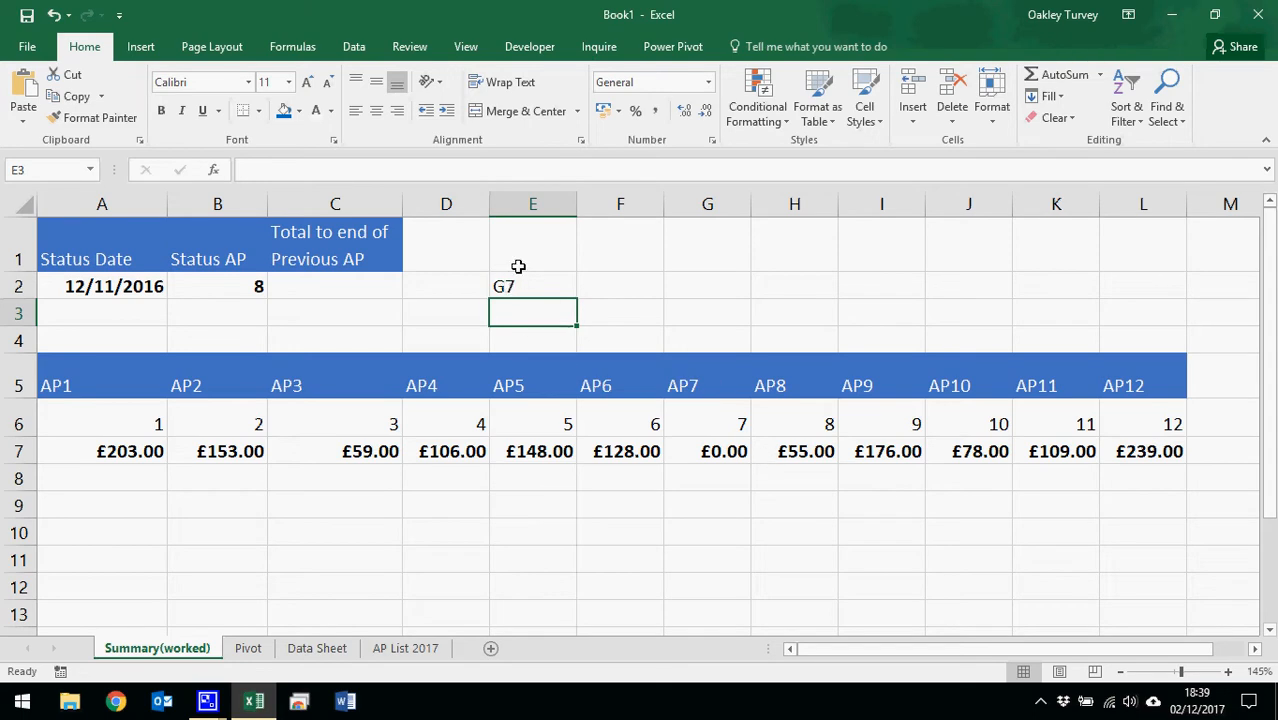
# Step: Start a SUM formula in C2 over the range $A$7:A7, with the first reference absolute
pyautogui.click(334, 283)
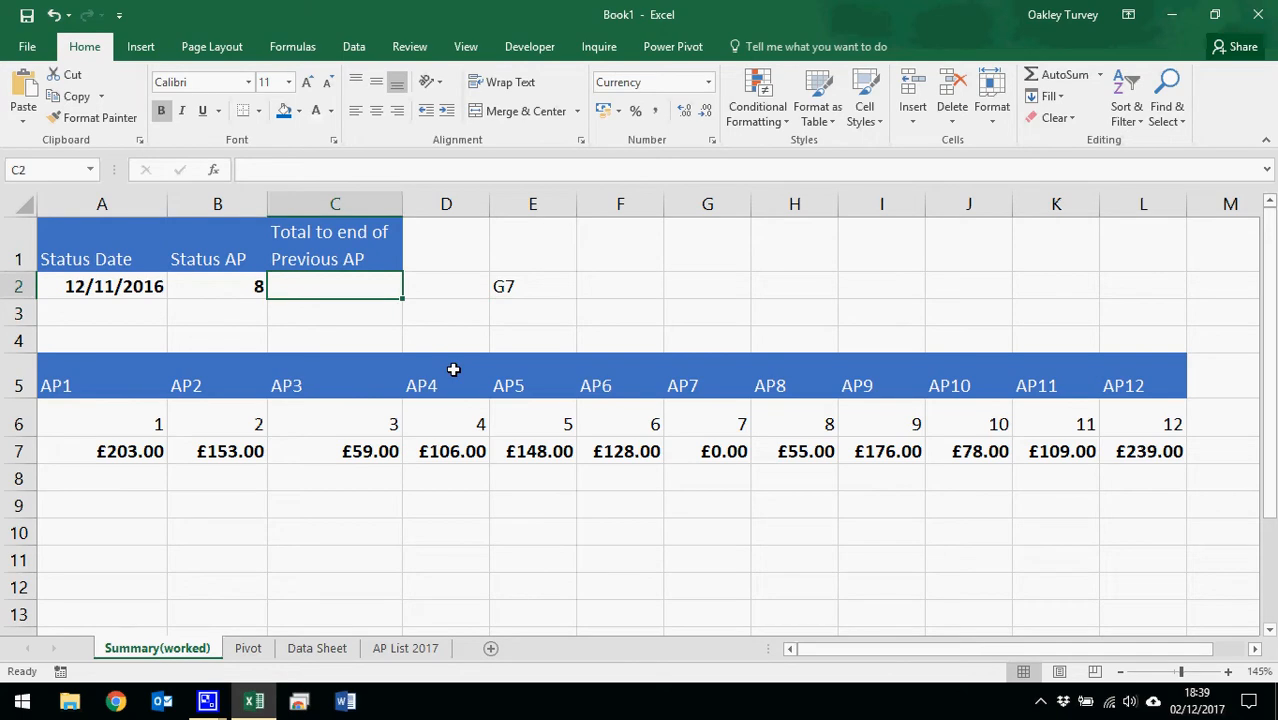
pyautogui.write('=sum')
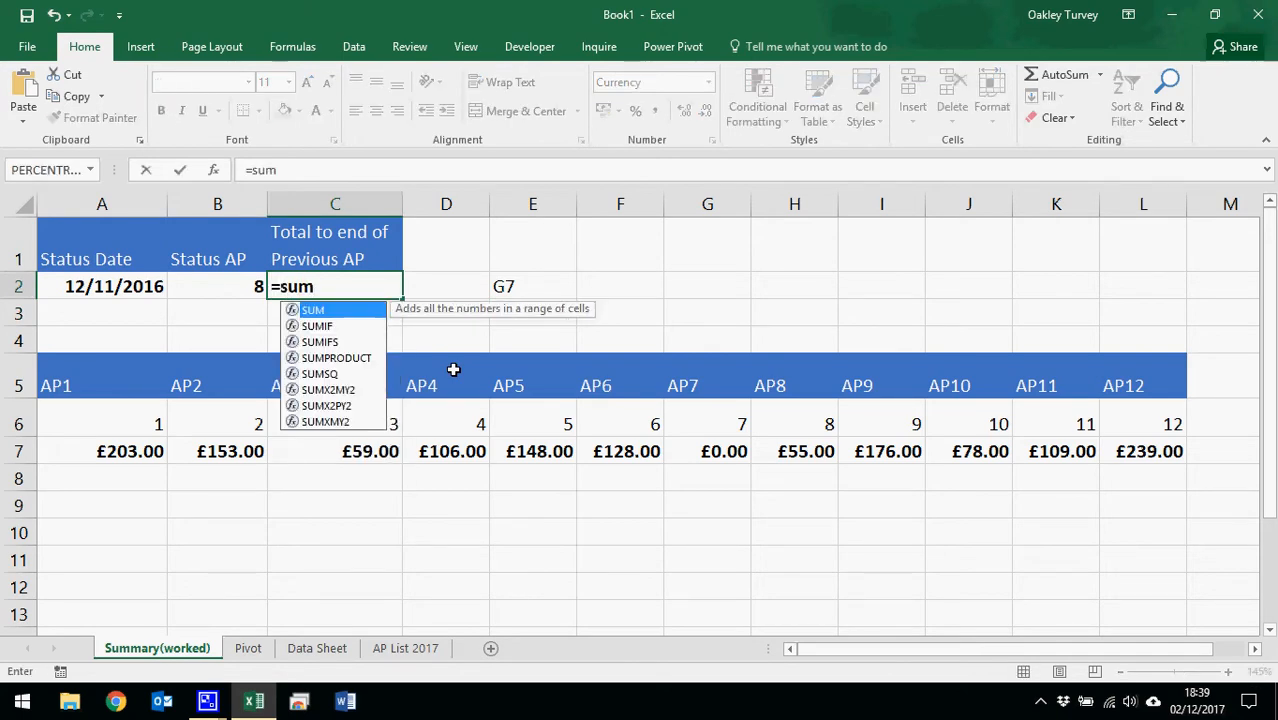
pyautogui.press('Tab')
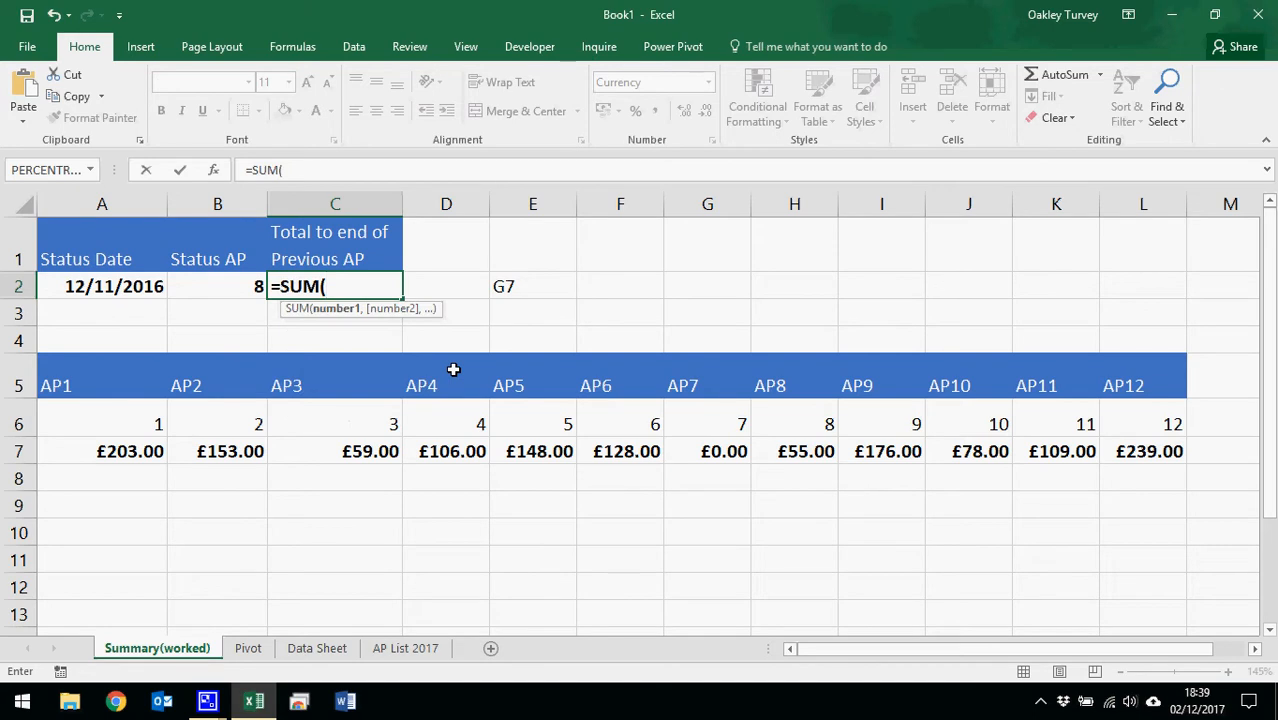
pyautogui.click(117, 452)
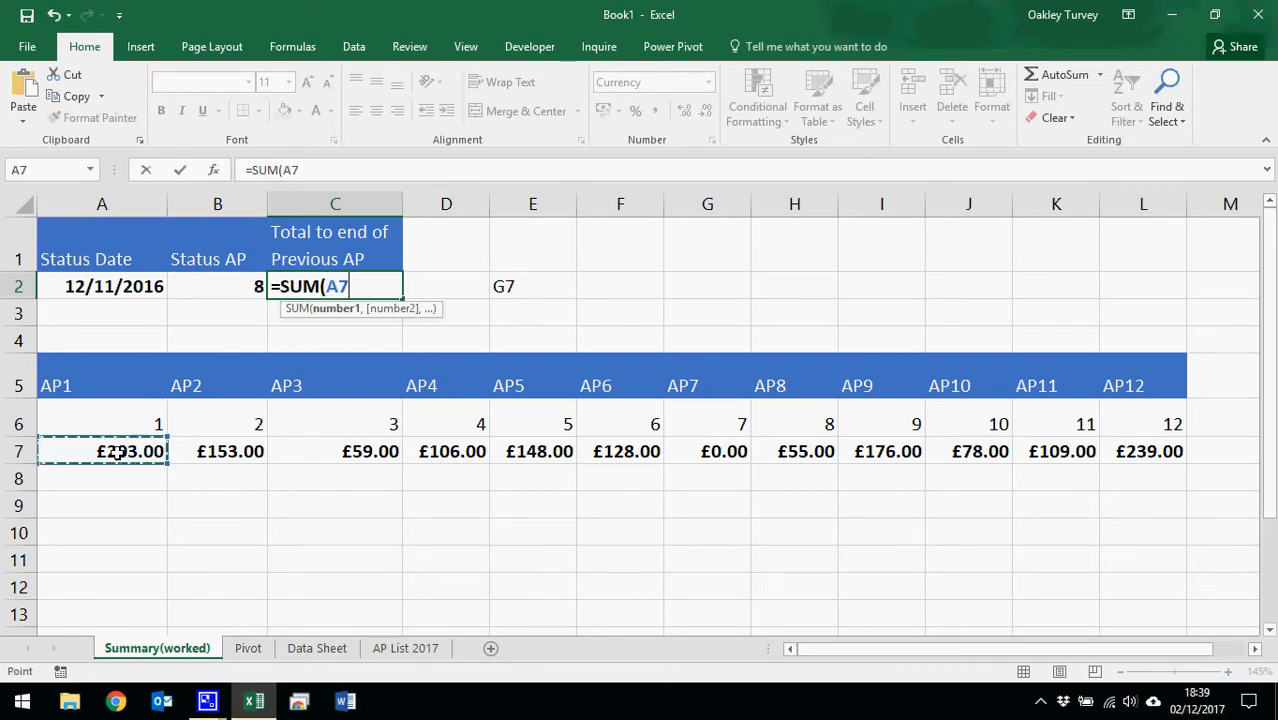
pyautogui.press('F4')
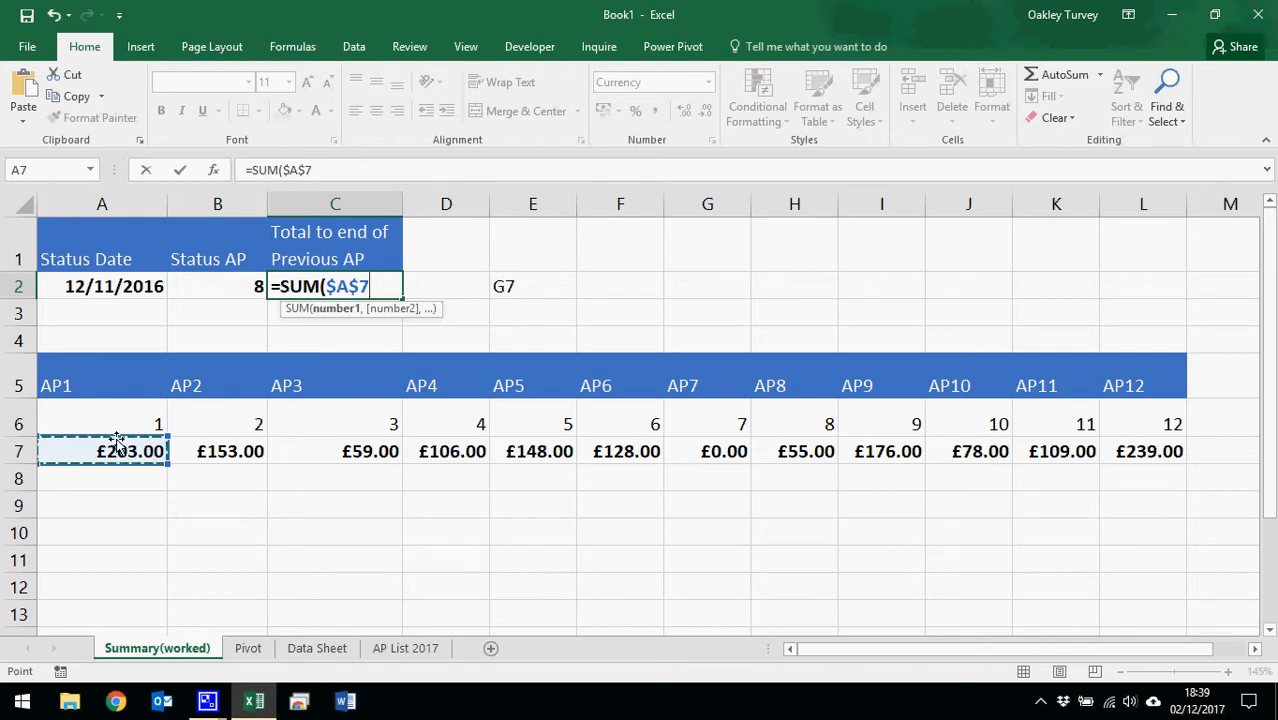
pyautogui.press('F8')
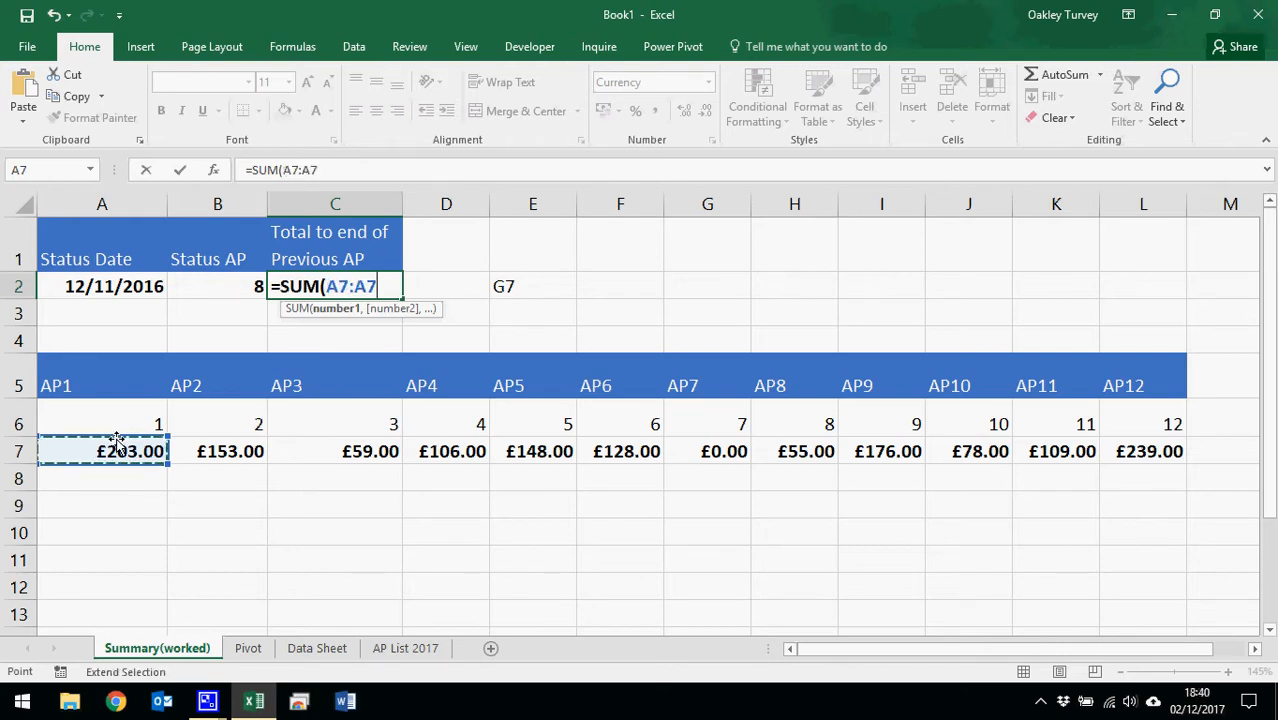
pyautogui.click(338, 306)
pyautogui.press('F4')
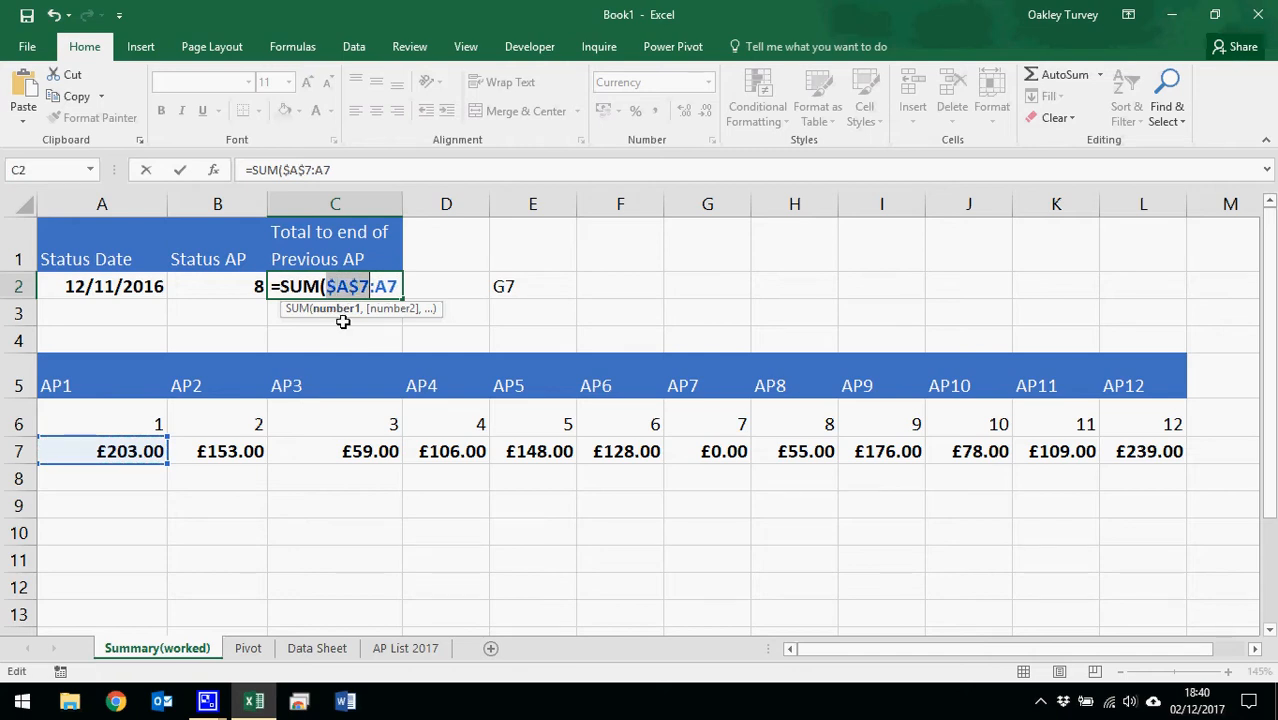
# Step: Replace the range end in C2's SUM with INDIRECT(E2) and check the total against cells A7:G7
pyautogui.moveTo(372, 289); pyautogui.dragTo(399, 290)
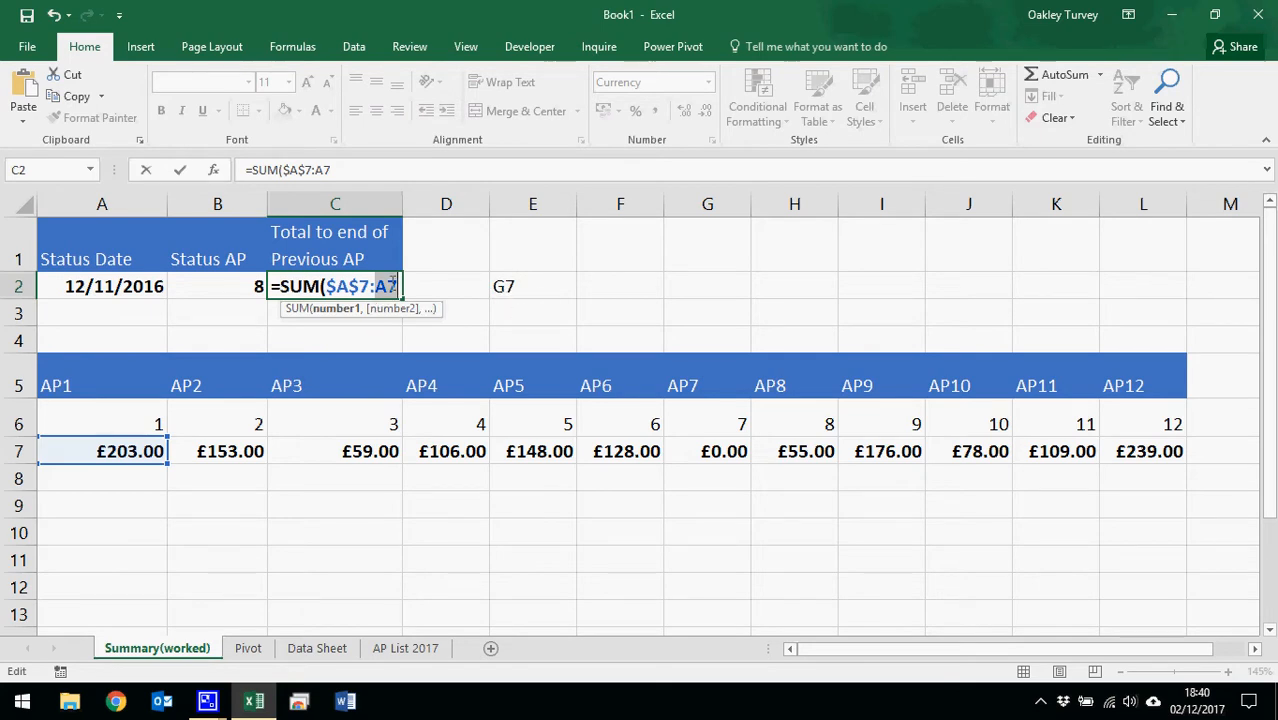
pyautogui.write('indire')
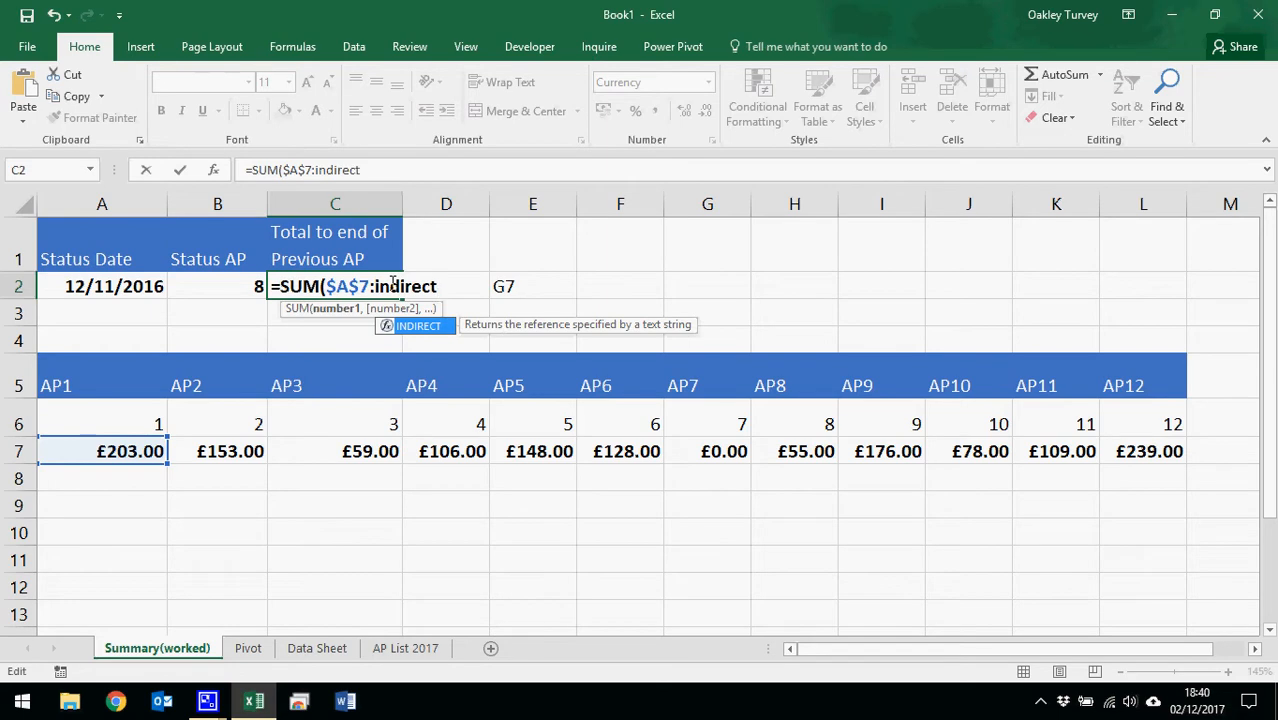
pyautogui.write('ct')
pyautogui.press('Tab')
pyautogui.click(502, 286)
pyautogui.write('))')
pyautogui.press('Return')
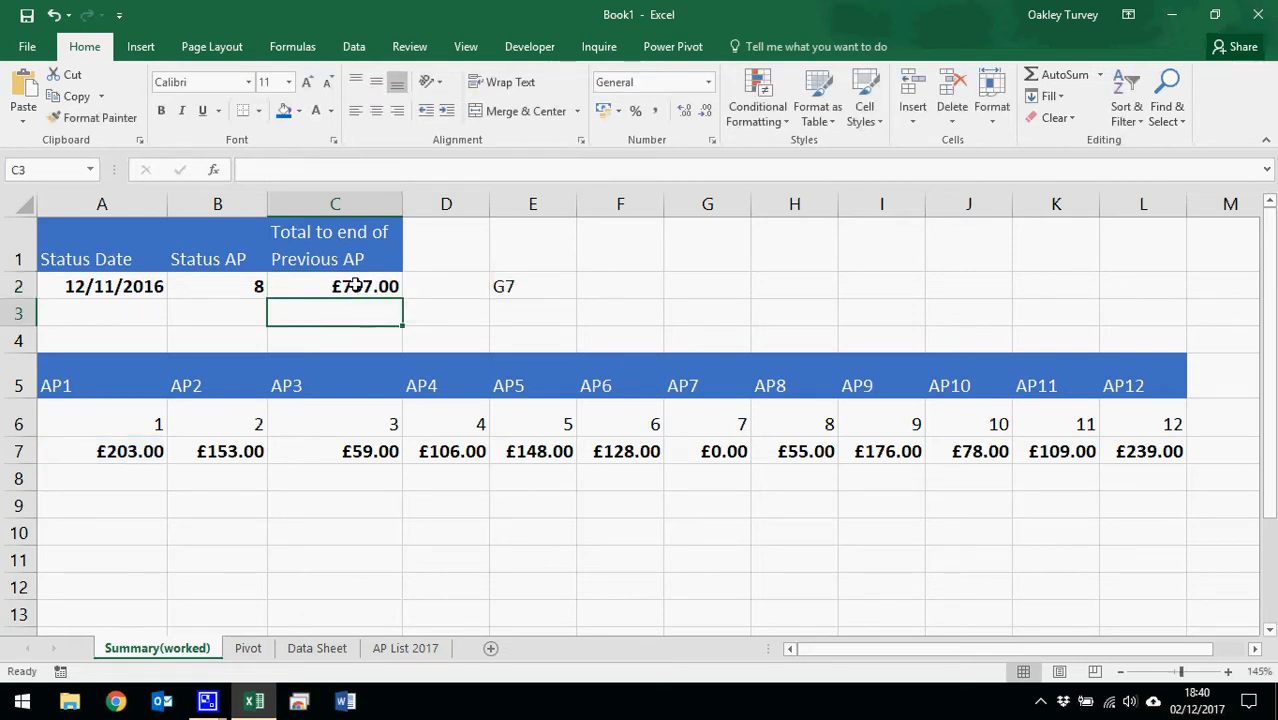
pyautogui.moveTo(137, 451); pyautogui.dragTo(719, 448)
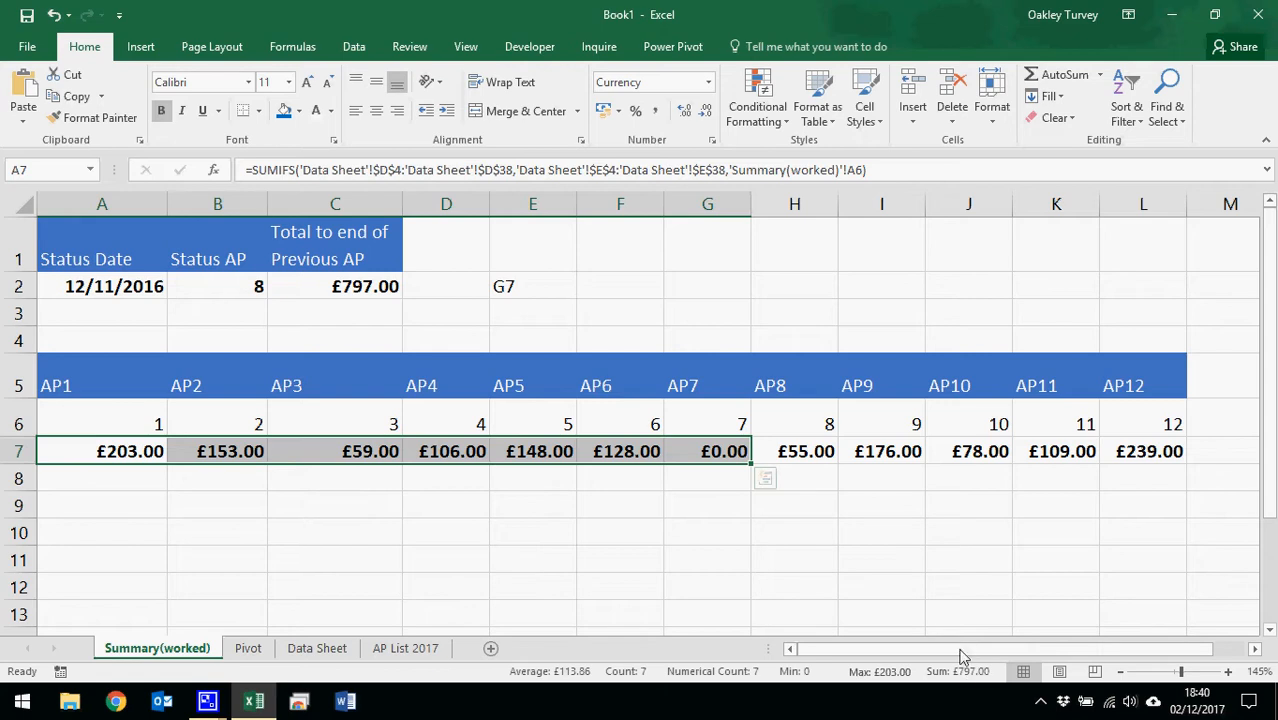
# Step: Copy ADDRESS(7,B2-1,4) from E2 and substitute it for the E2 reference inside C2's INDIRECT function
pyautogui.click(522, 292)
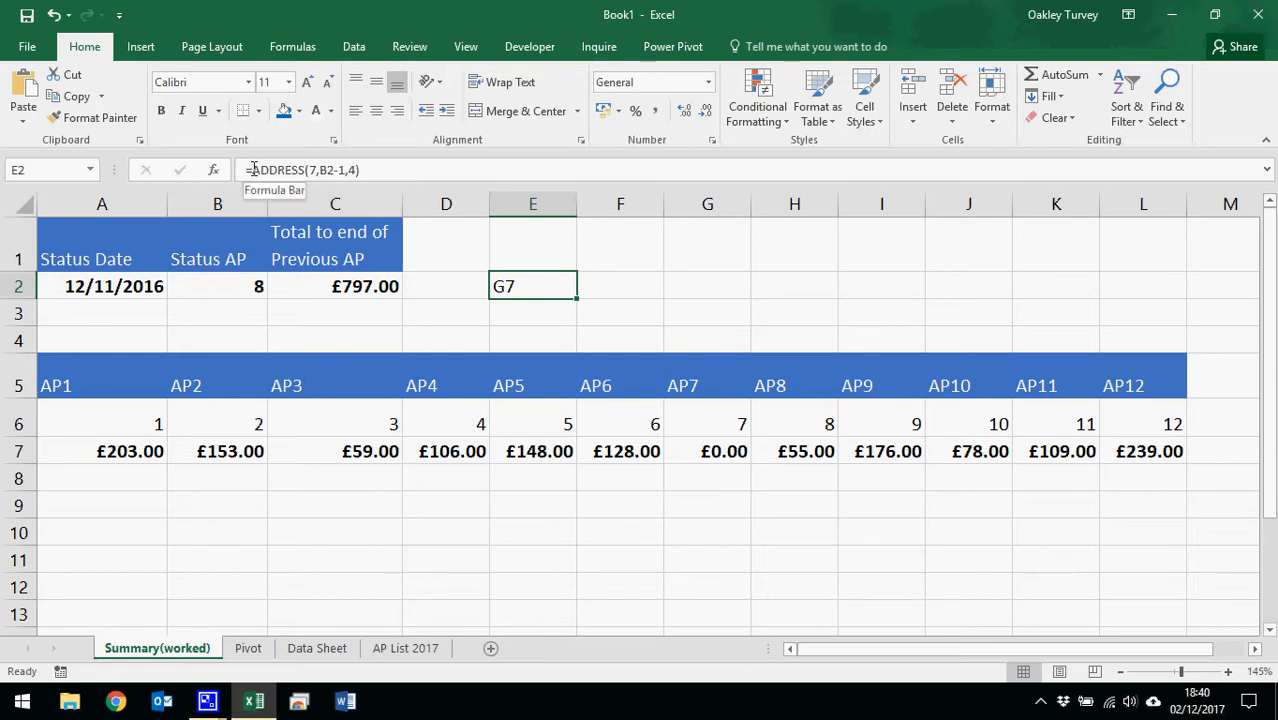
pyautogui.moveTo(247, 170); pyautogui.dragTo(368, 170)
pyautogui.hotkey('ctrl', 'c')
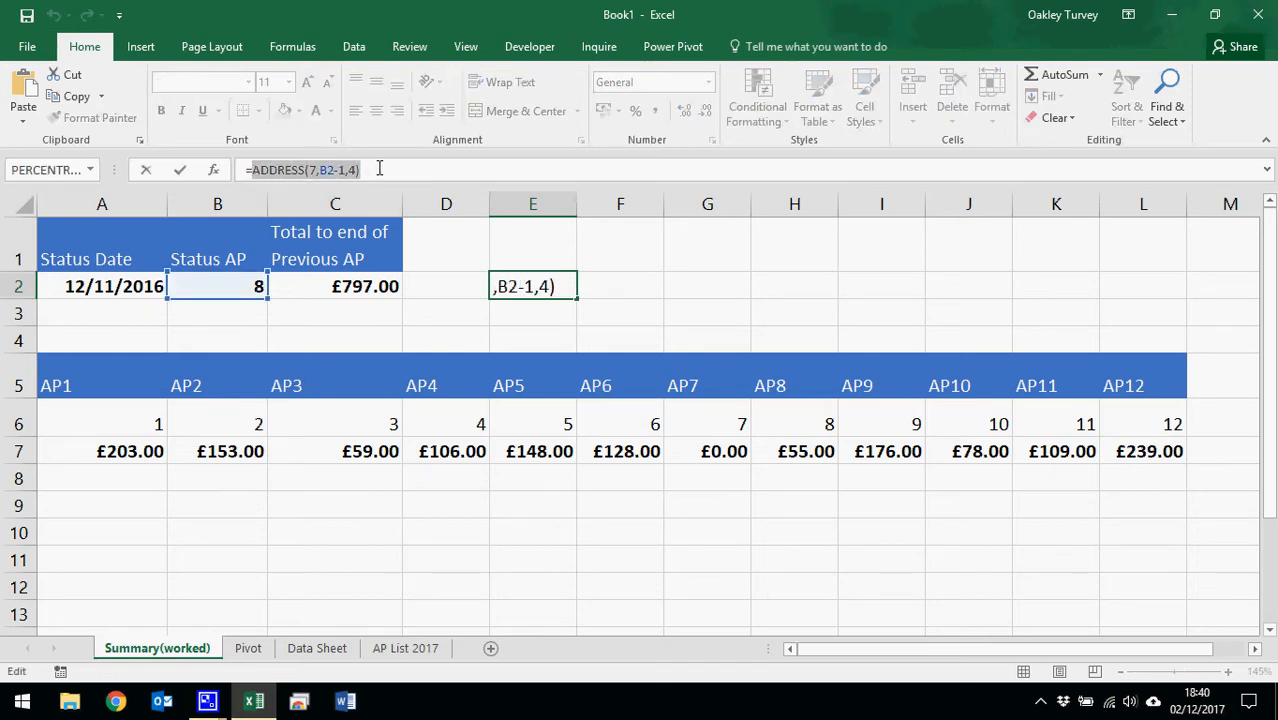
pyautogui.press('Escape')
pyautogui.click(365, 286)
pyautogui.doubleClick(368, 290)
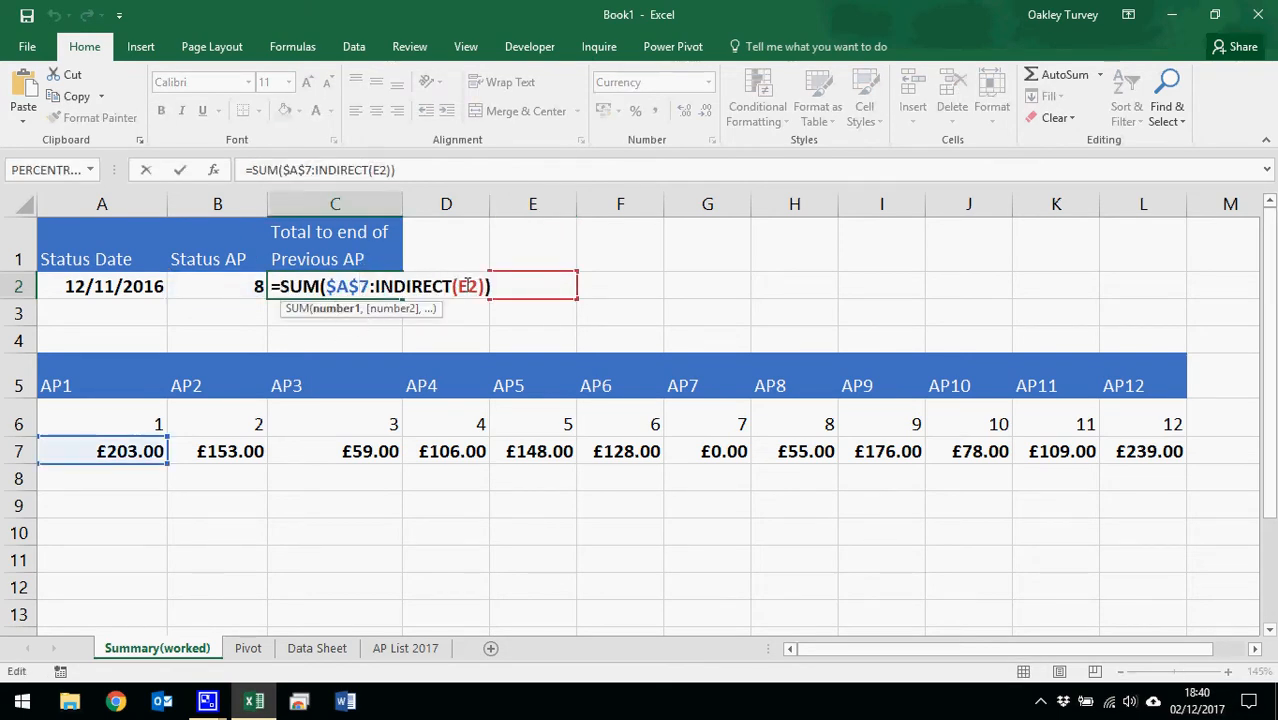
pyautogui.doubleClick(467, 286)
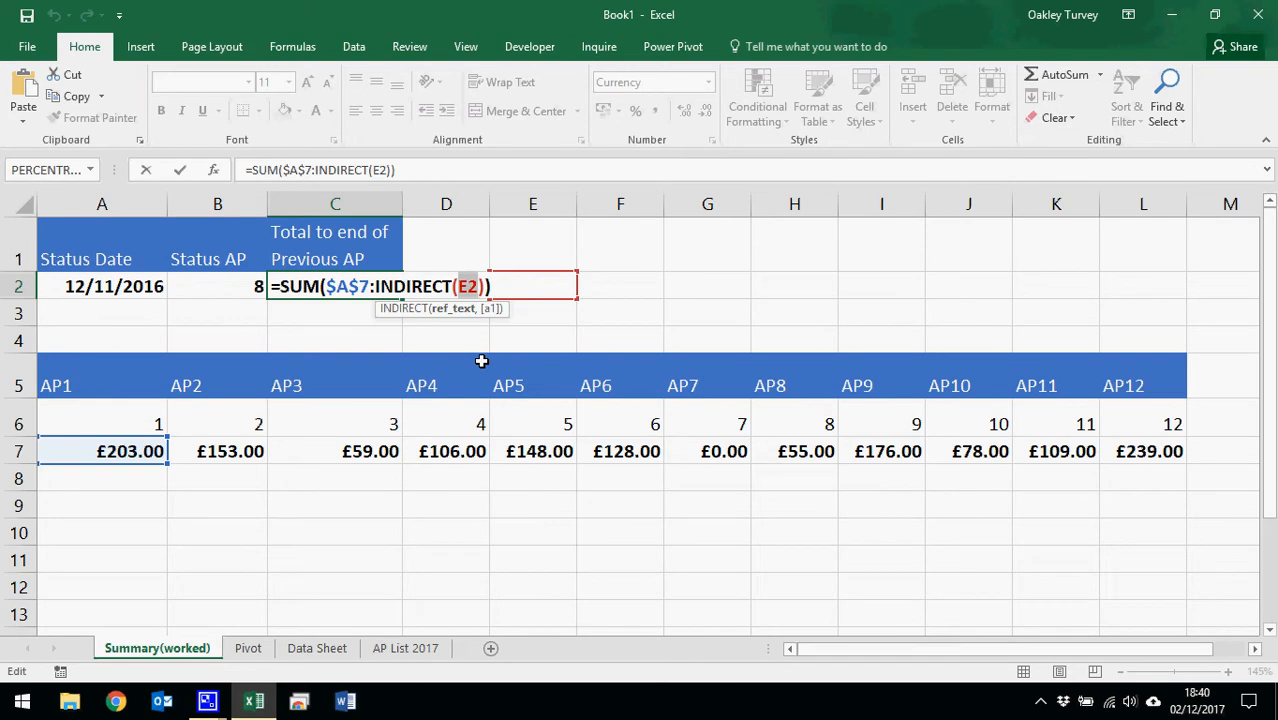
pyautogui.hotkey('ctrl', 'v')
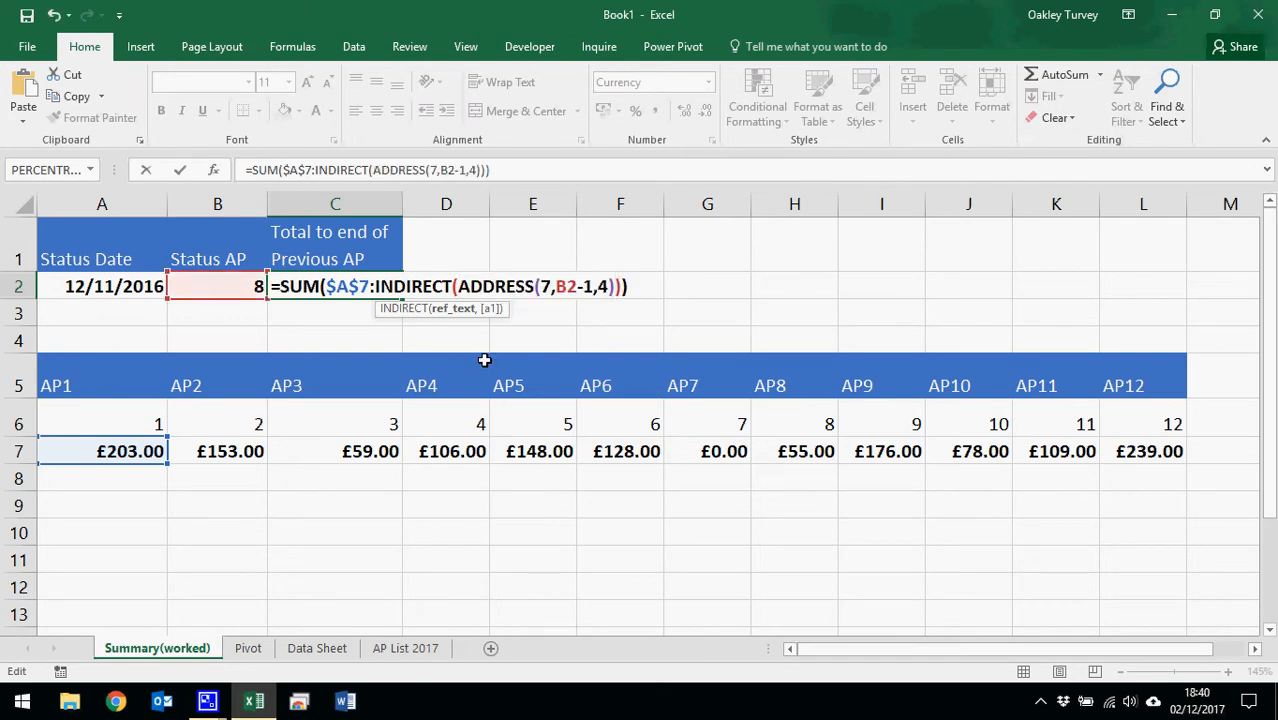
pyautogui.press('Return')
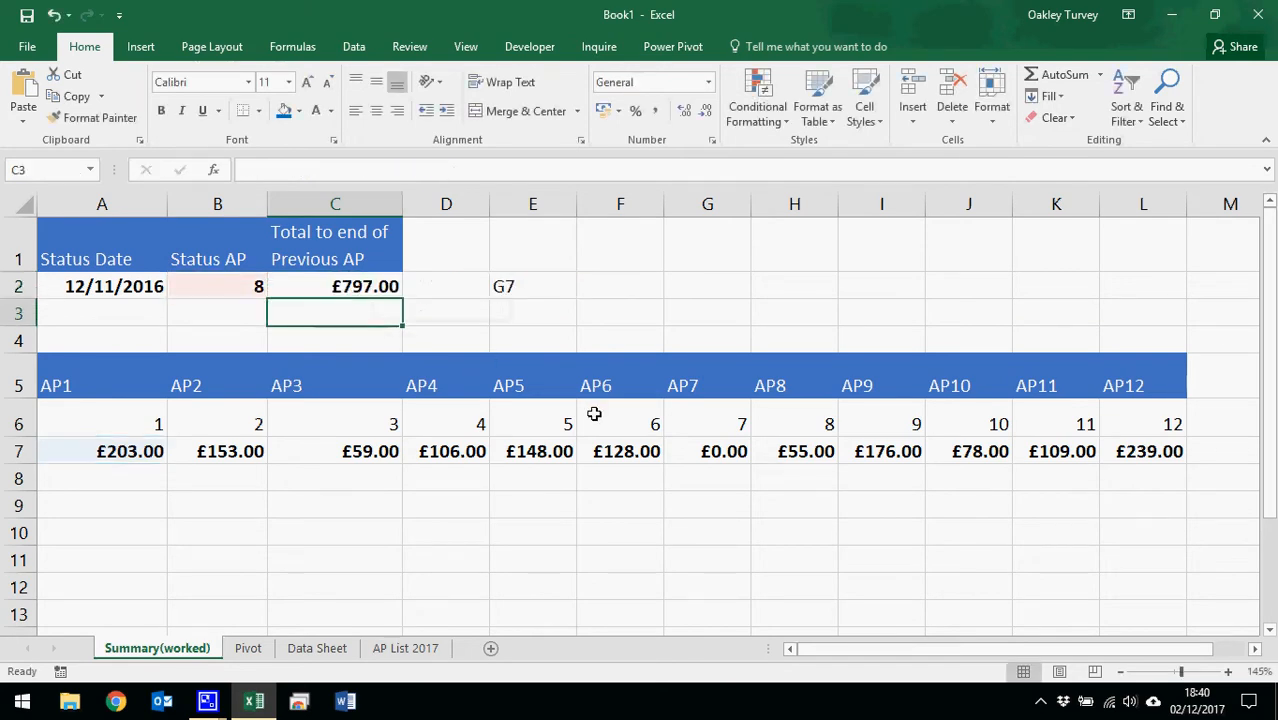
# Step: Clear the helper formula from E2 and review the combined SUM, INDIRECT and ADDRESS formula in C2
pyautogui.click(517, 287)
pyautogui.click(594, 318)
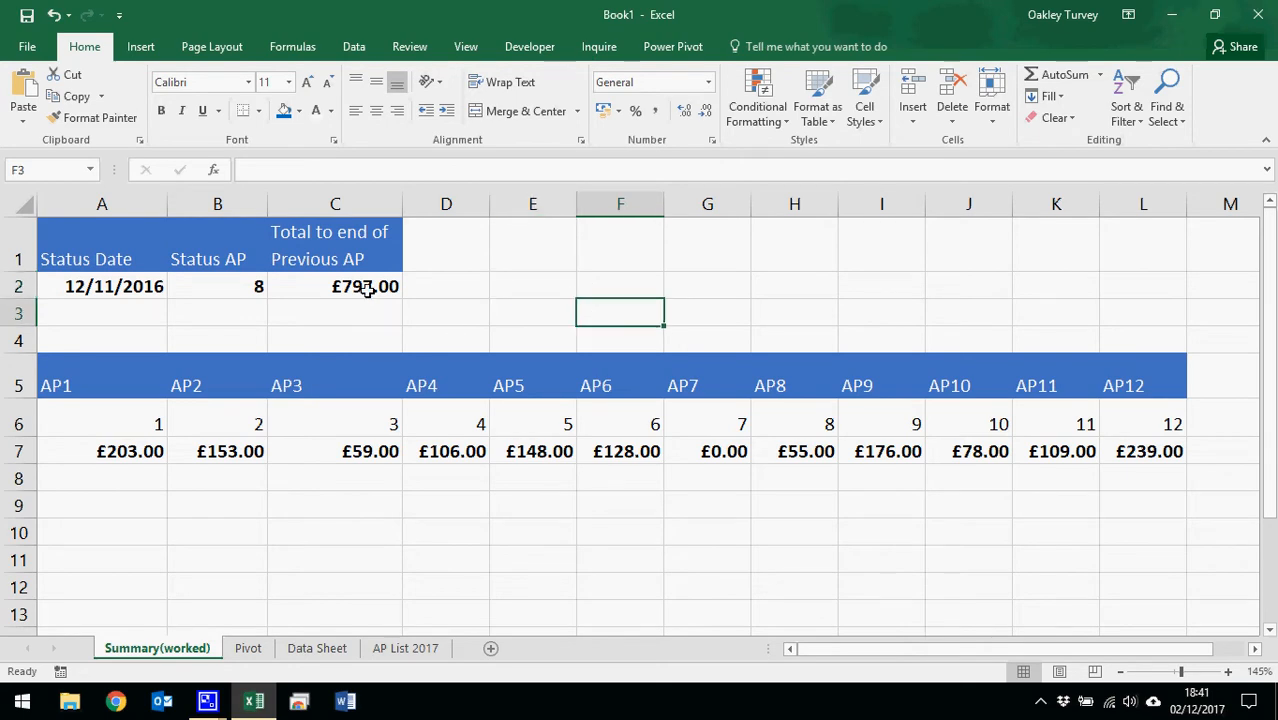
pyautogui.click(342, 287)
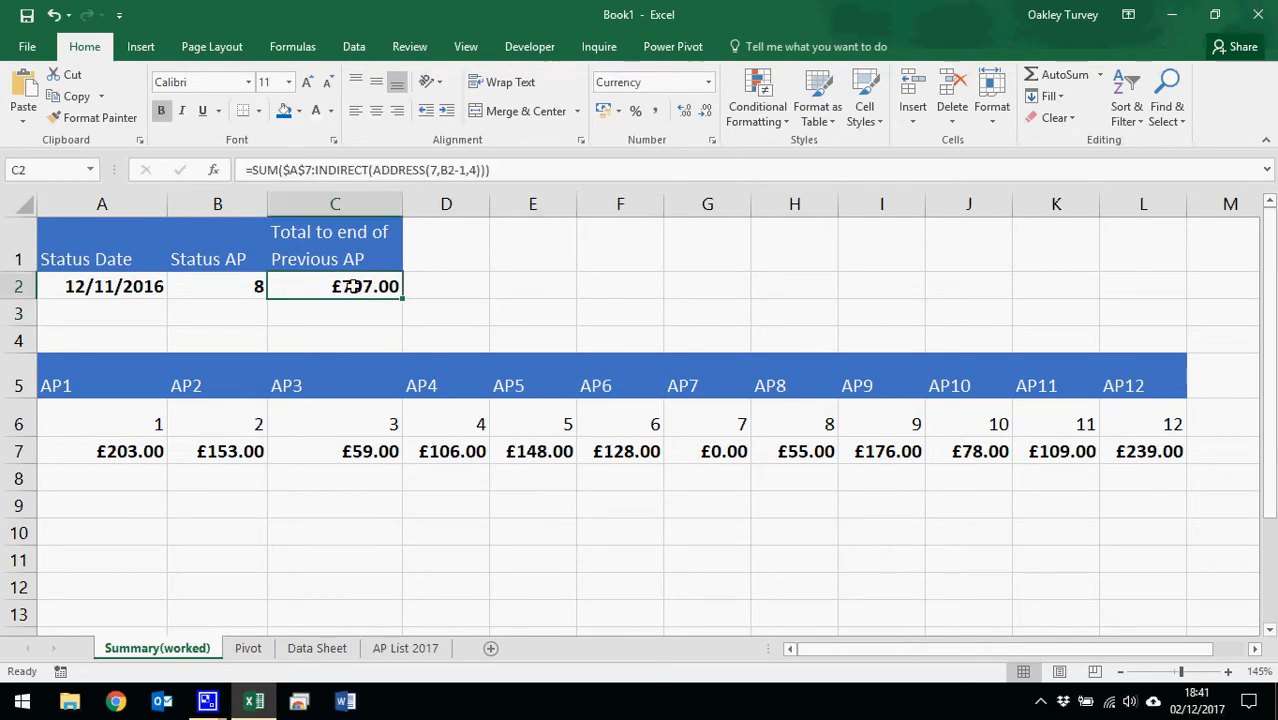
pyautogui.doubleClick(347, 287)
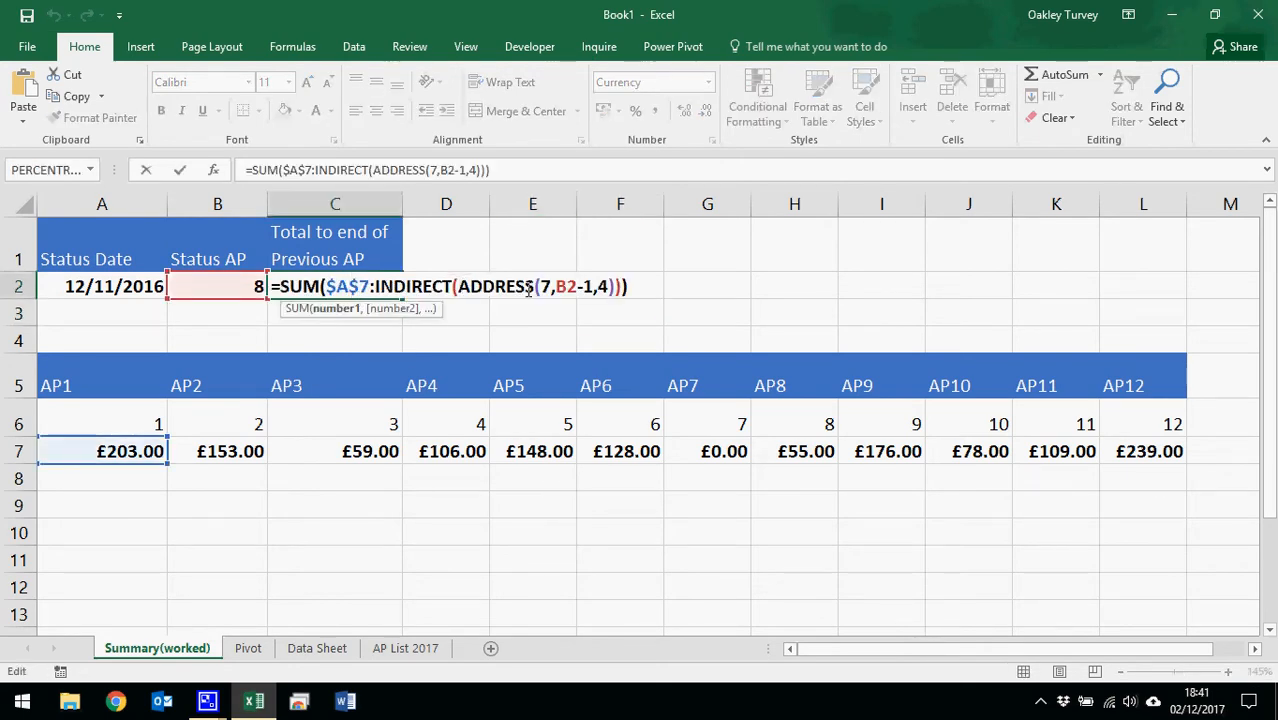
pyautogui.hotkey('ctrl', 'Return')
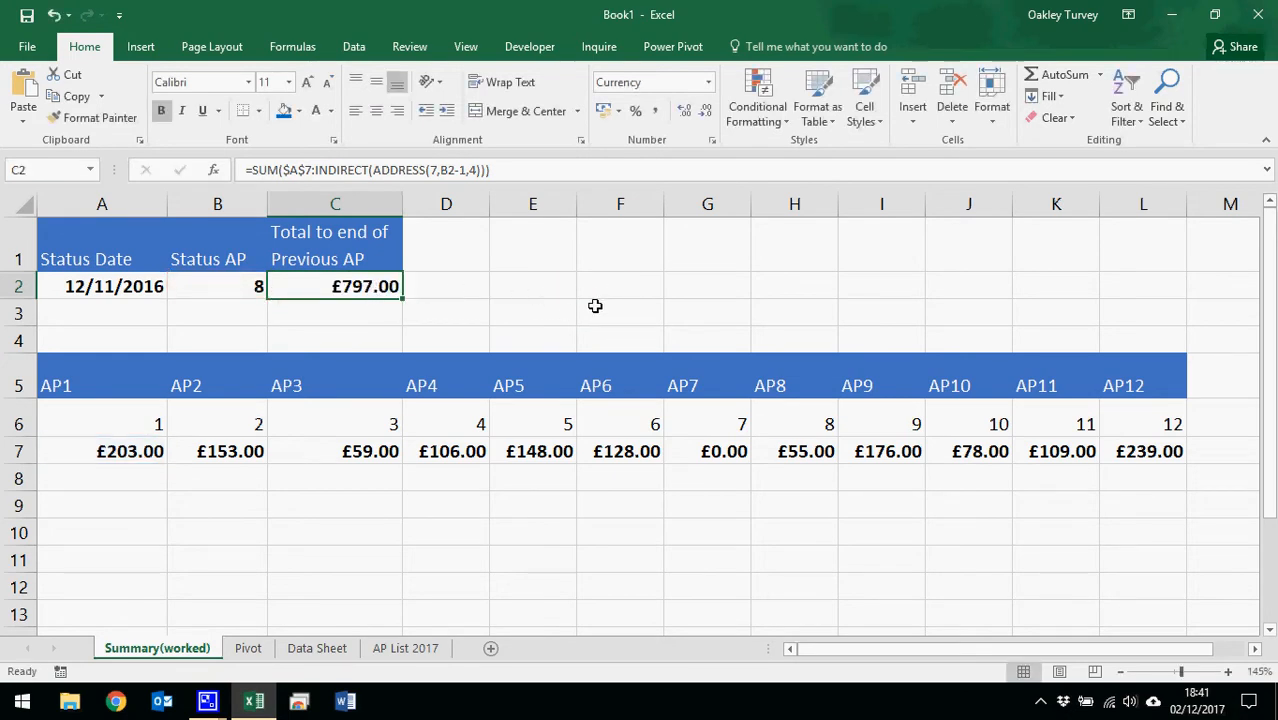
# Step: Hide row 6 containing the accounting period numbers
pyautogui.click(520, 284)
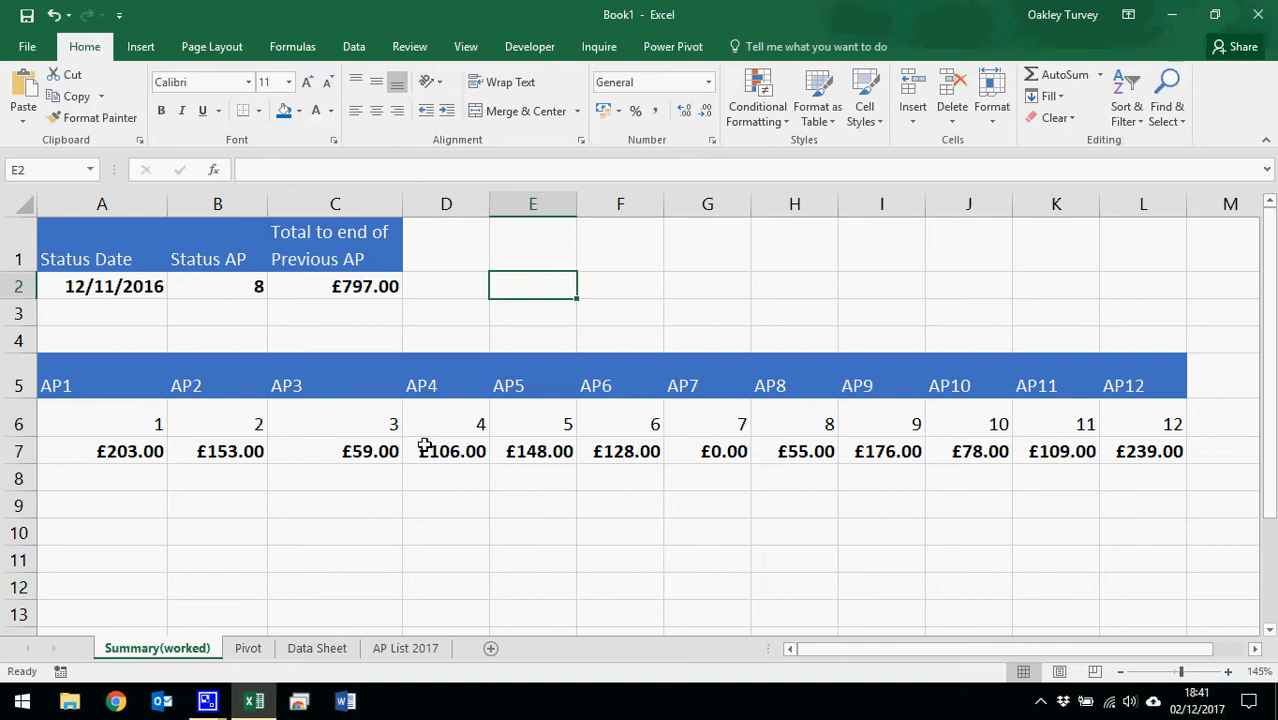
pyautogui.click(128, 453)
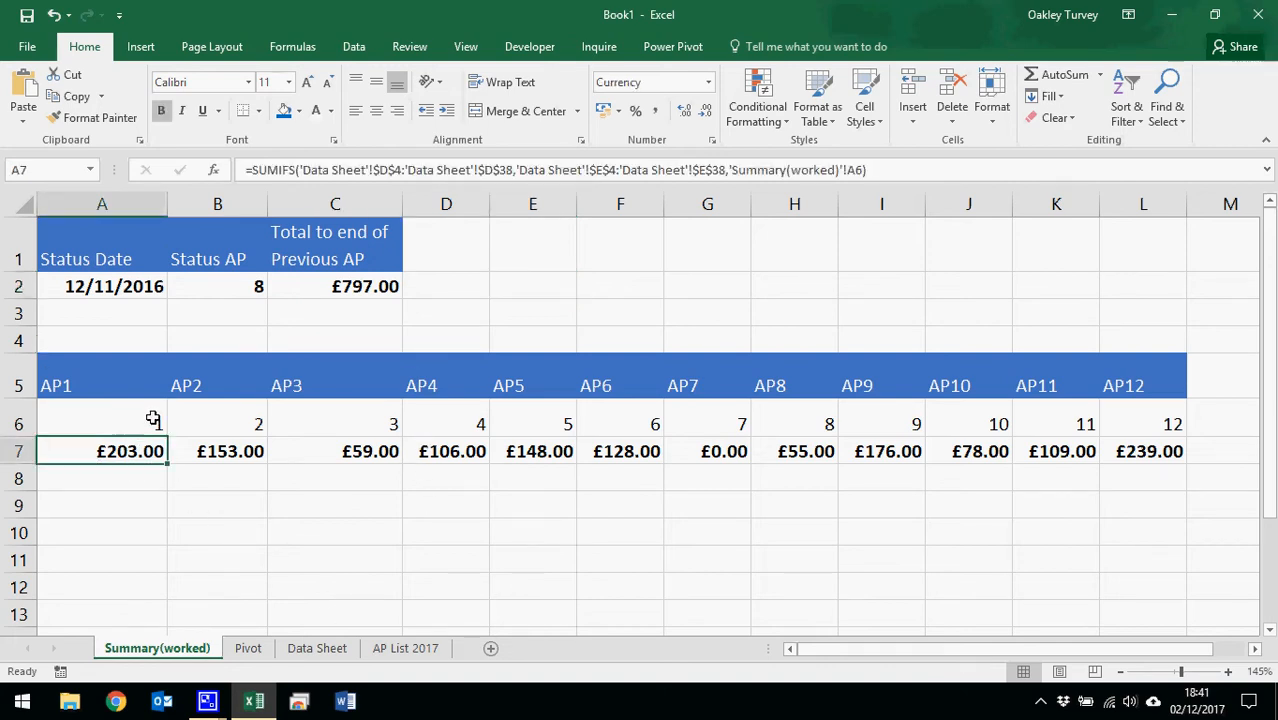
pyautogui.rightClick(20, 423)
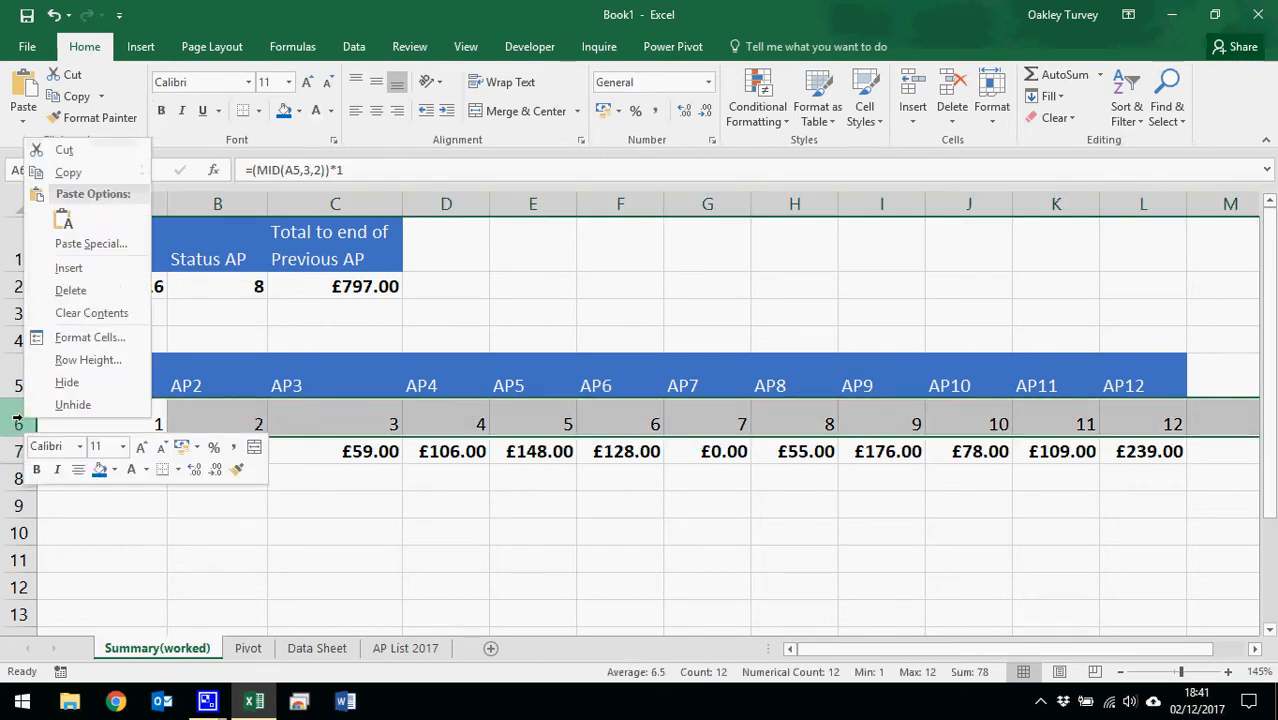
pyautogui.click(90, 383)
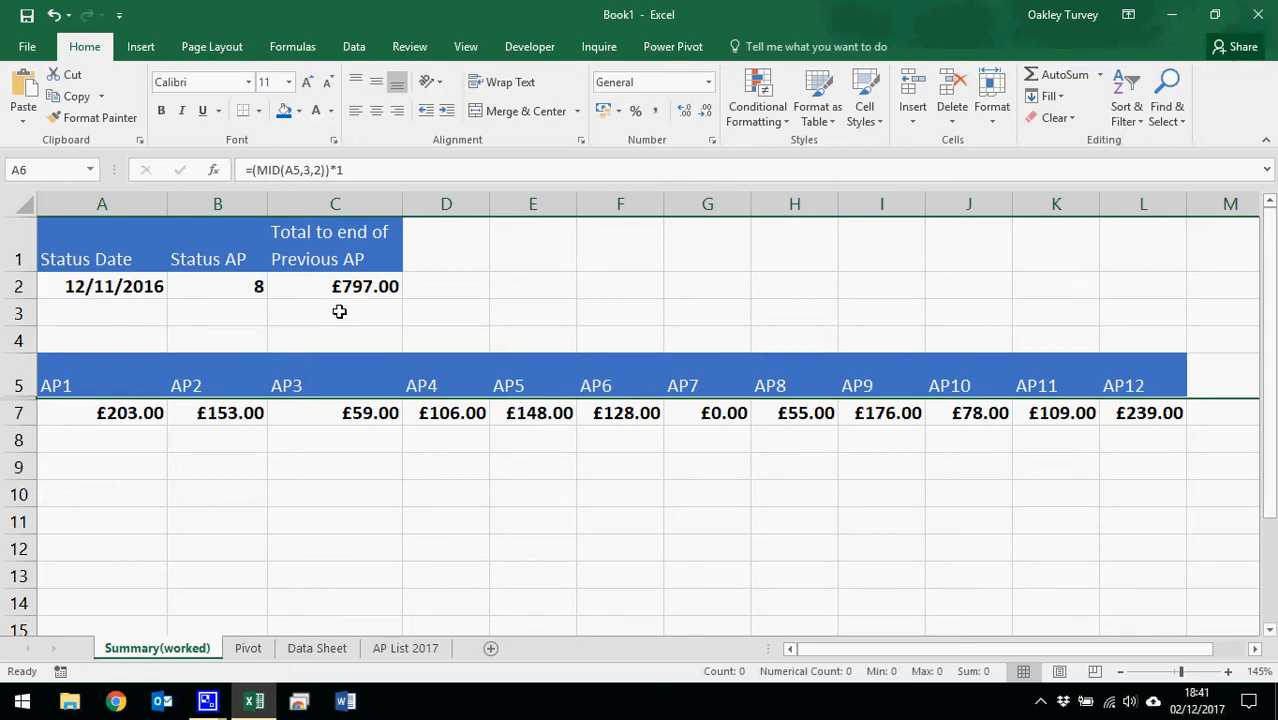
# Step: Test the summary with the status date in A2 set to 17/4/16
pyautogui.click(96, 287)
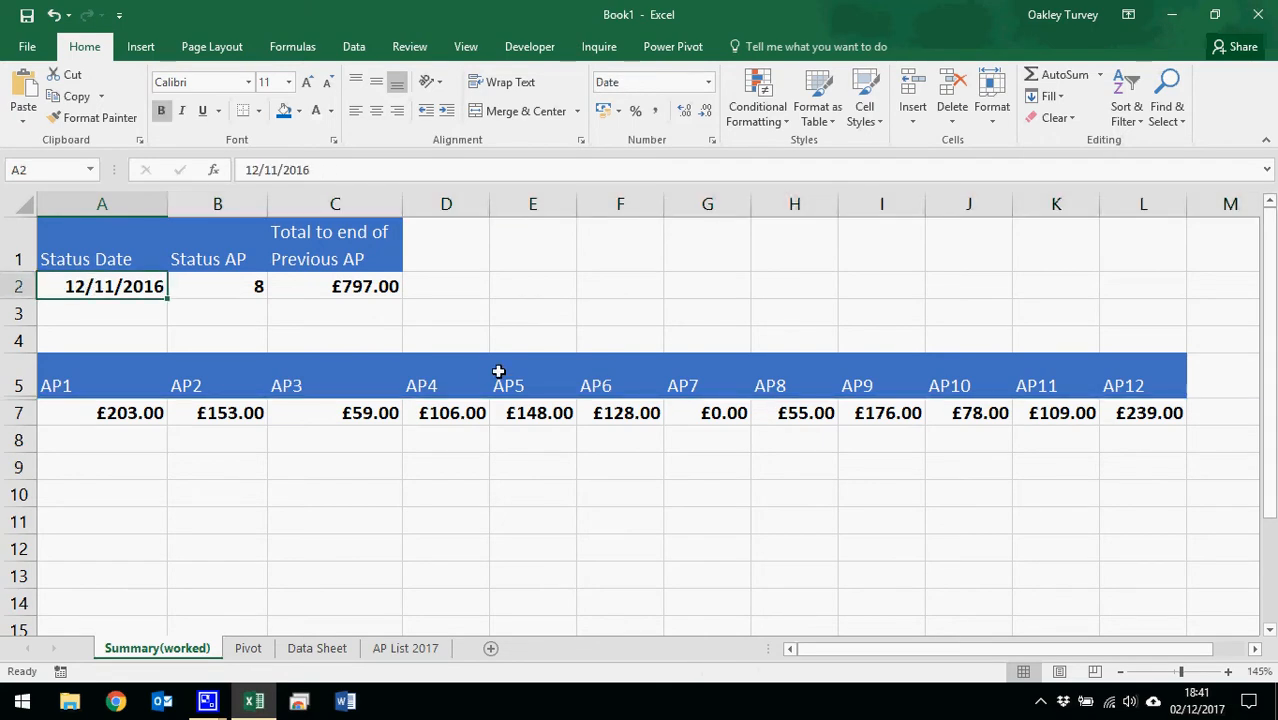
pyautogui.write('1')
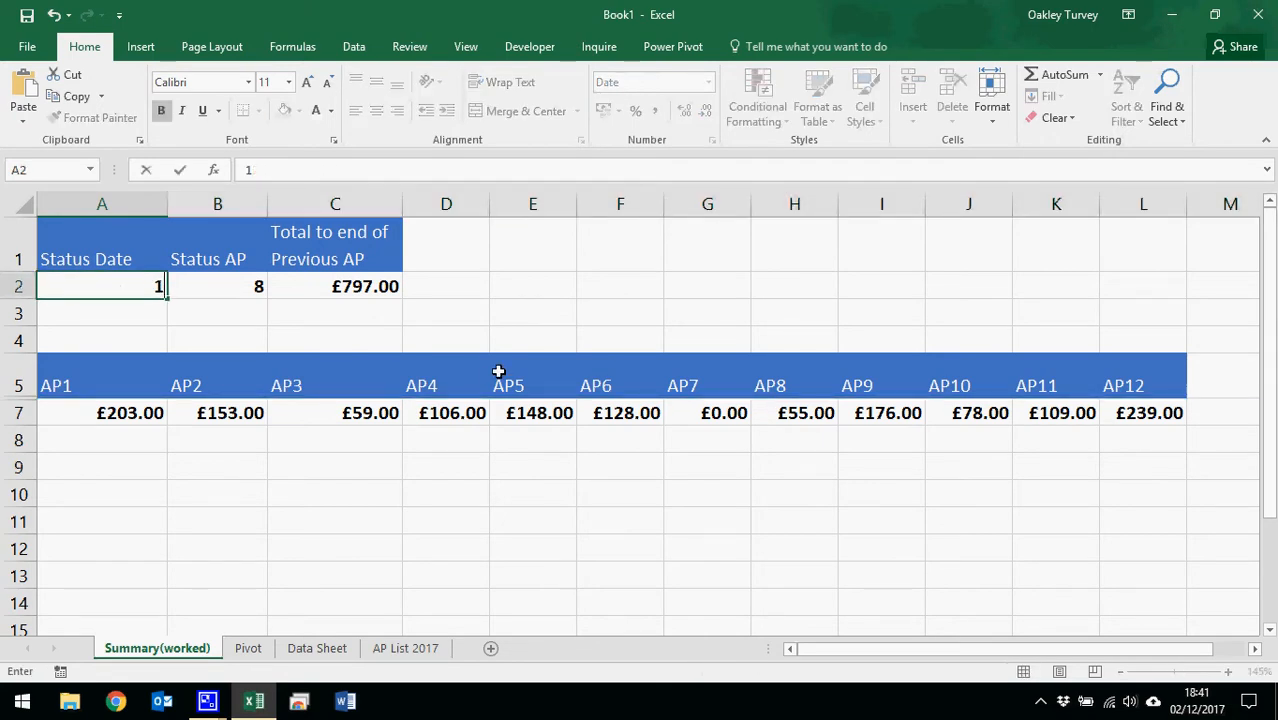
pyautogui.write('7/4/16')
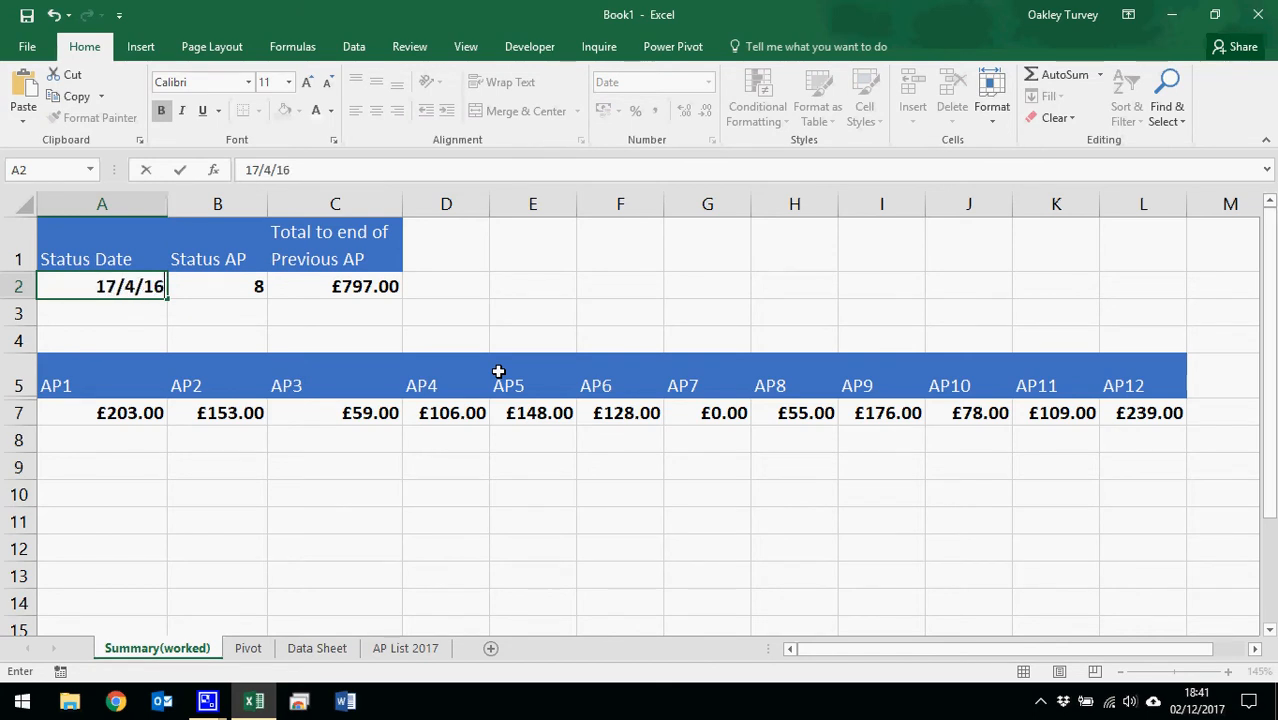
pyautogui.press('Return')
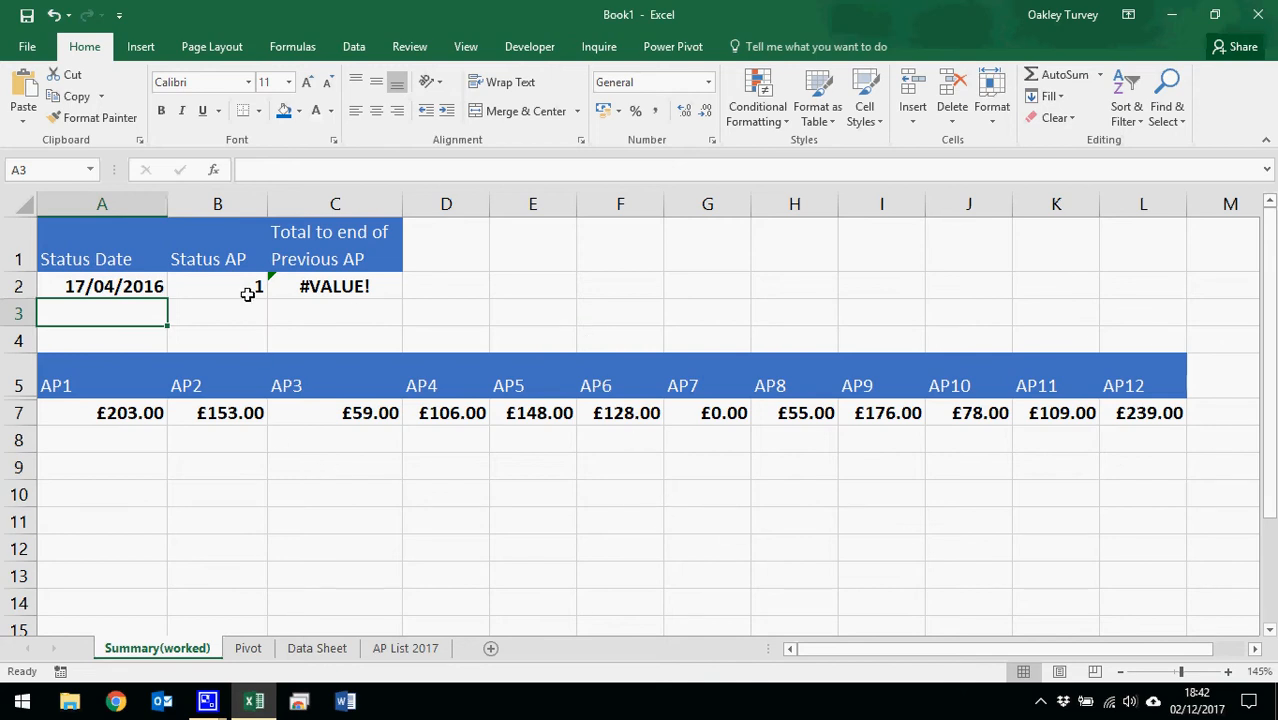
# Step: Set the status date in A2 to 20/05/2016
pyautogui.click(143, 288)
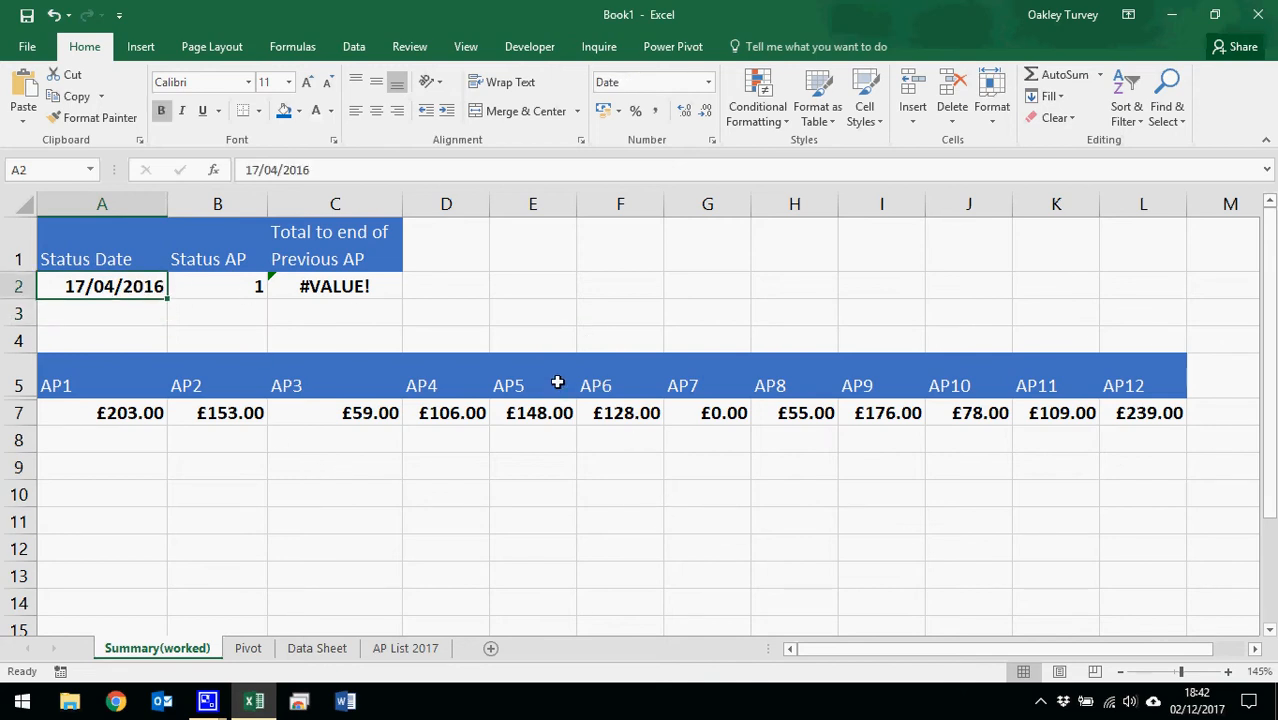
pyautogui.write('20')
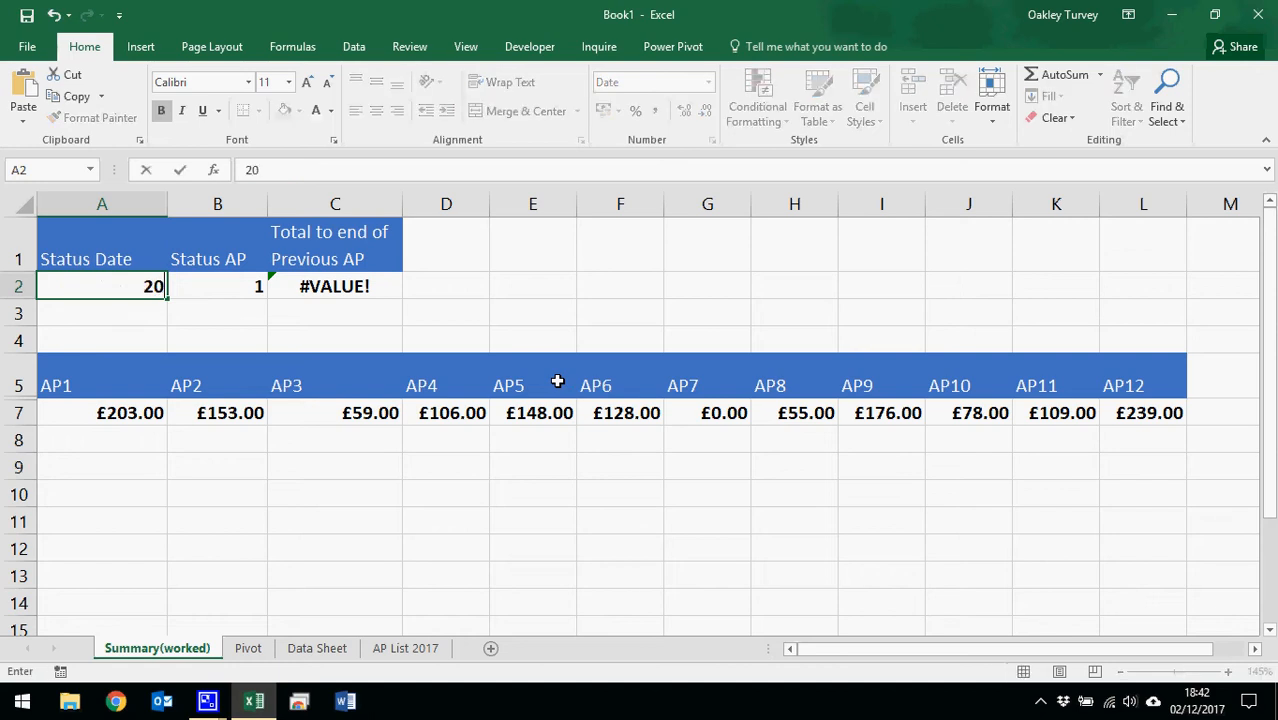
pyautogui.write('/5/13')
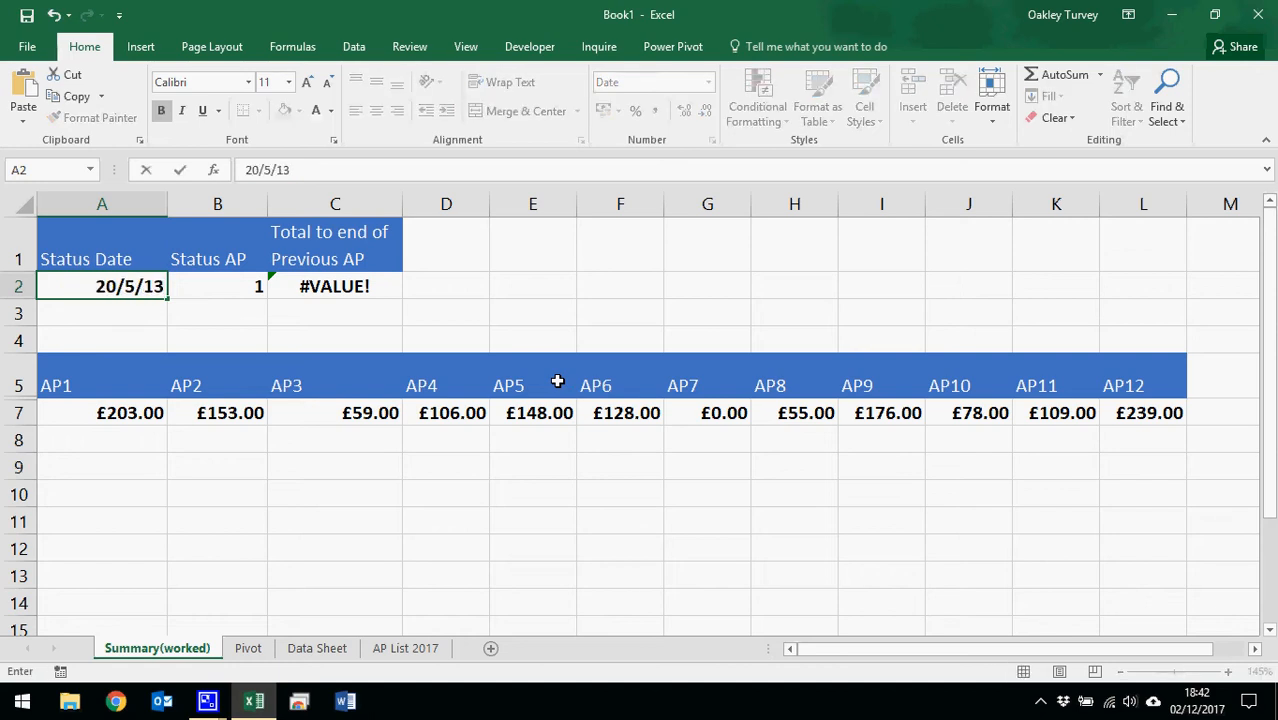
pyautogui.press('Return')
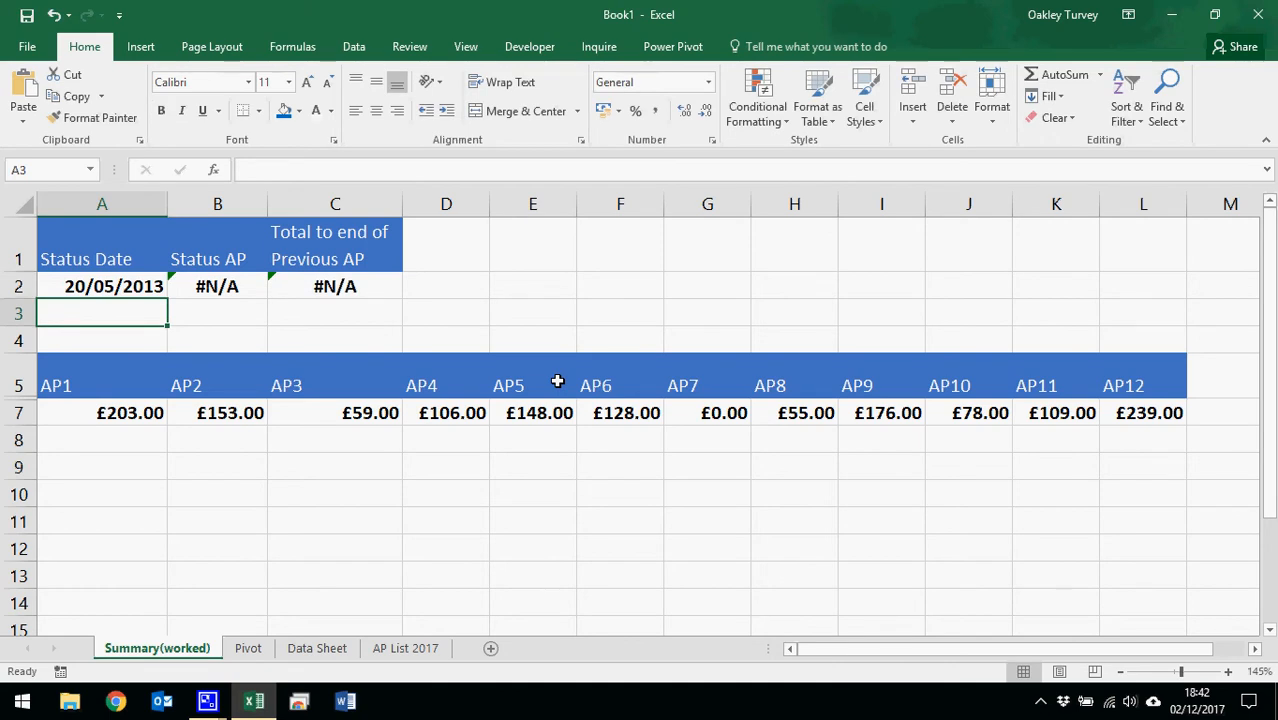
pyautogui.doubleClick(137, 286)
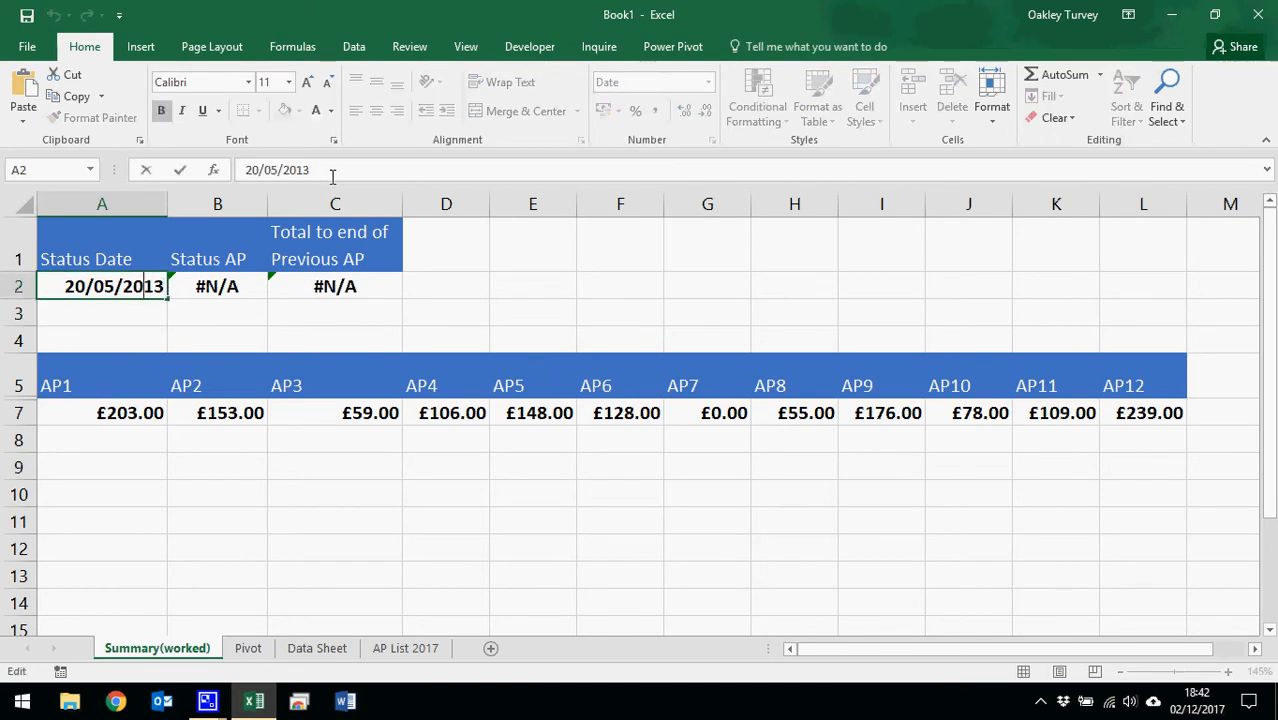
pyautogui.press('BackSpace')
pyautogui.write('6')
pyautogui.press('Return')
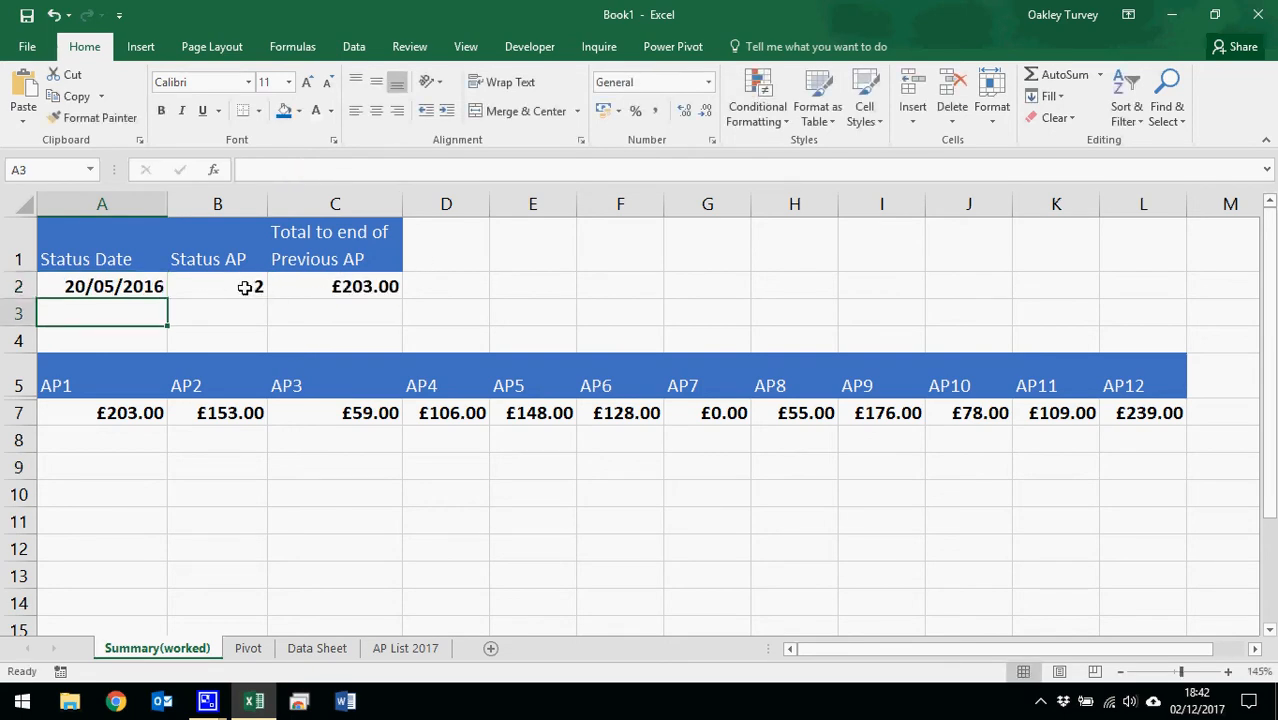
# Step: Set the status date in A2 to 15/12/16 and check the previous-period total against the AP1 to AP8 sales in row 7
pyautogui.click(243, 287)
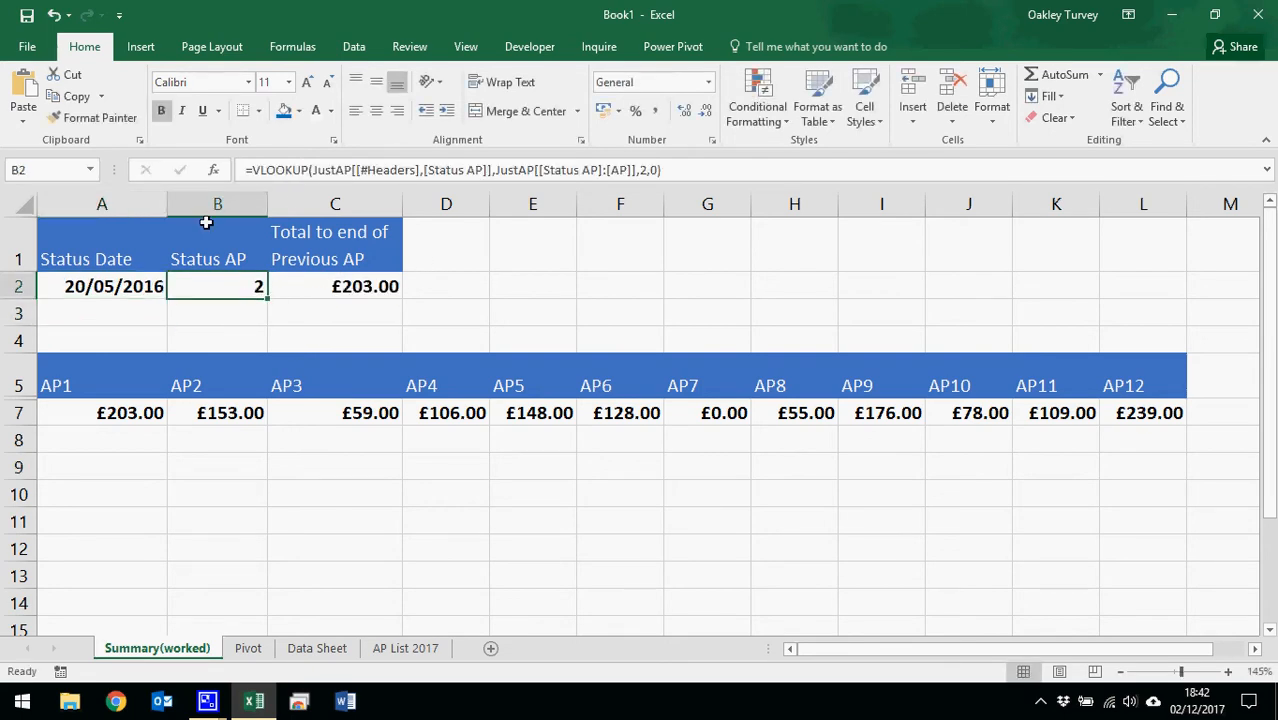
pyautogui.click(352, 287)
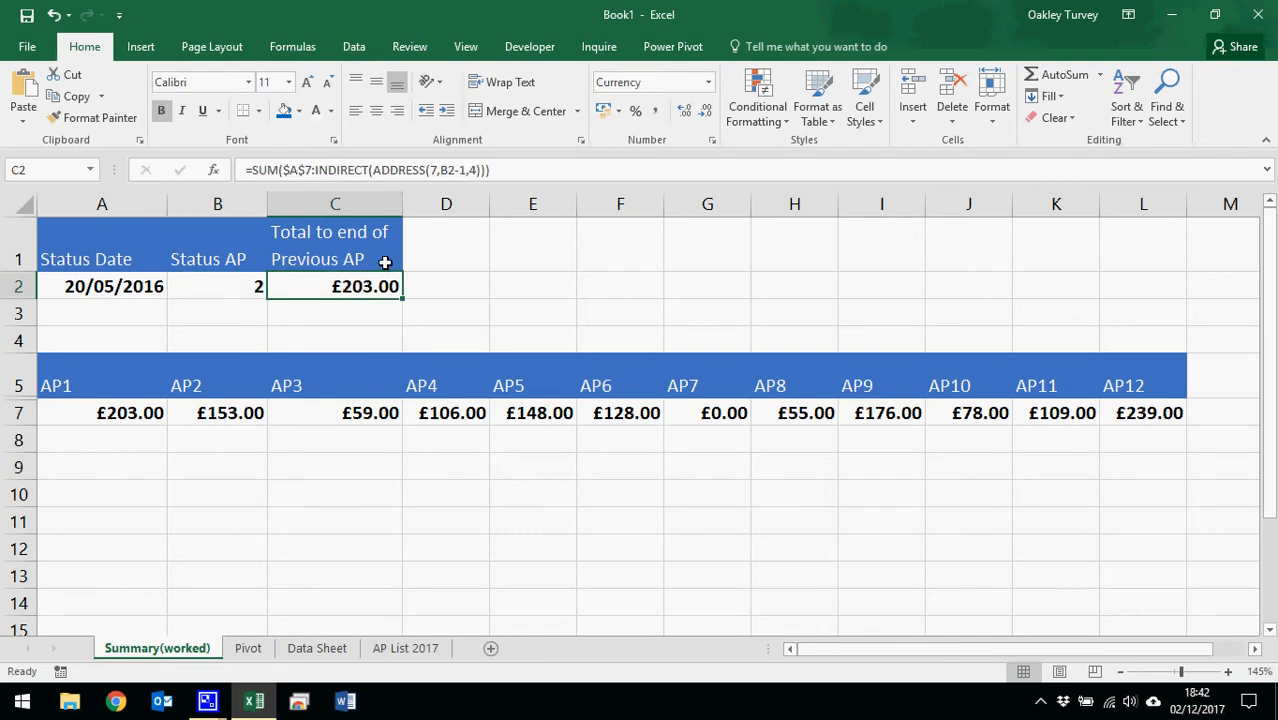
pyautogui.click(128, 298)
pyautogui.write('15')
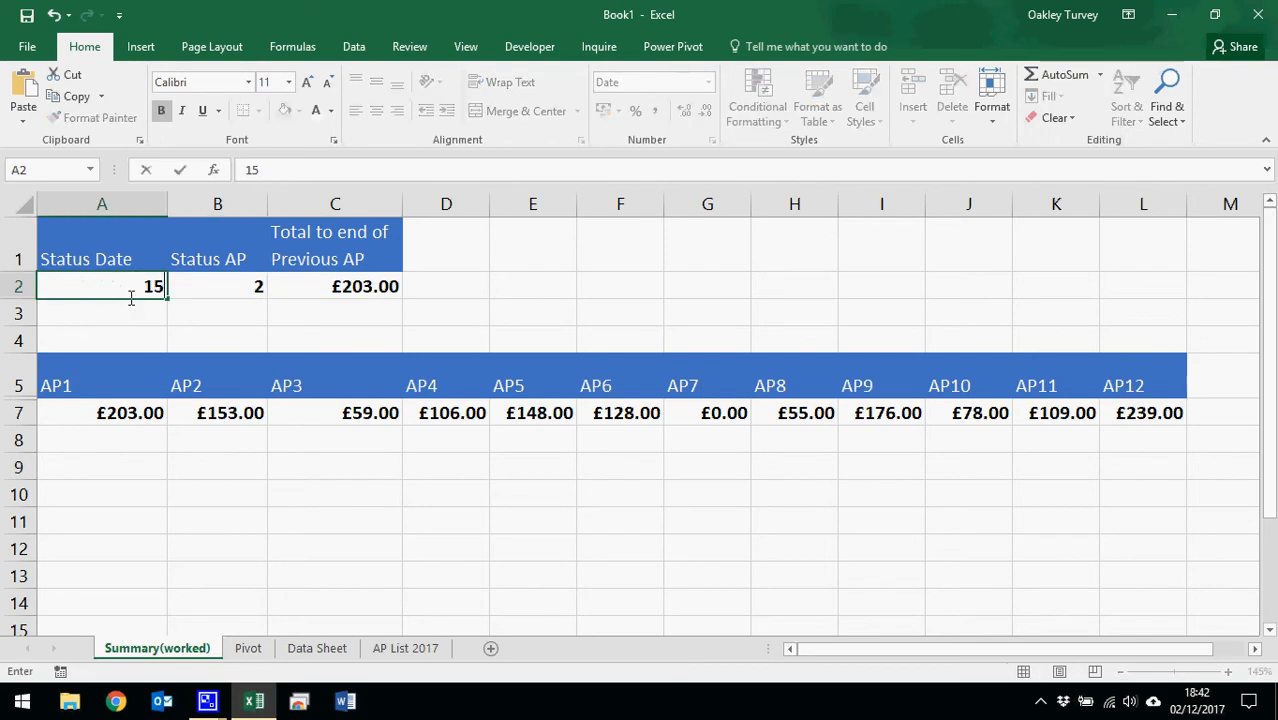
pyautogui.write('/12/16')
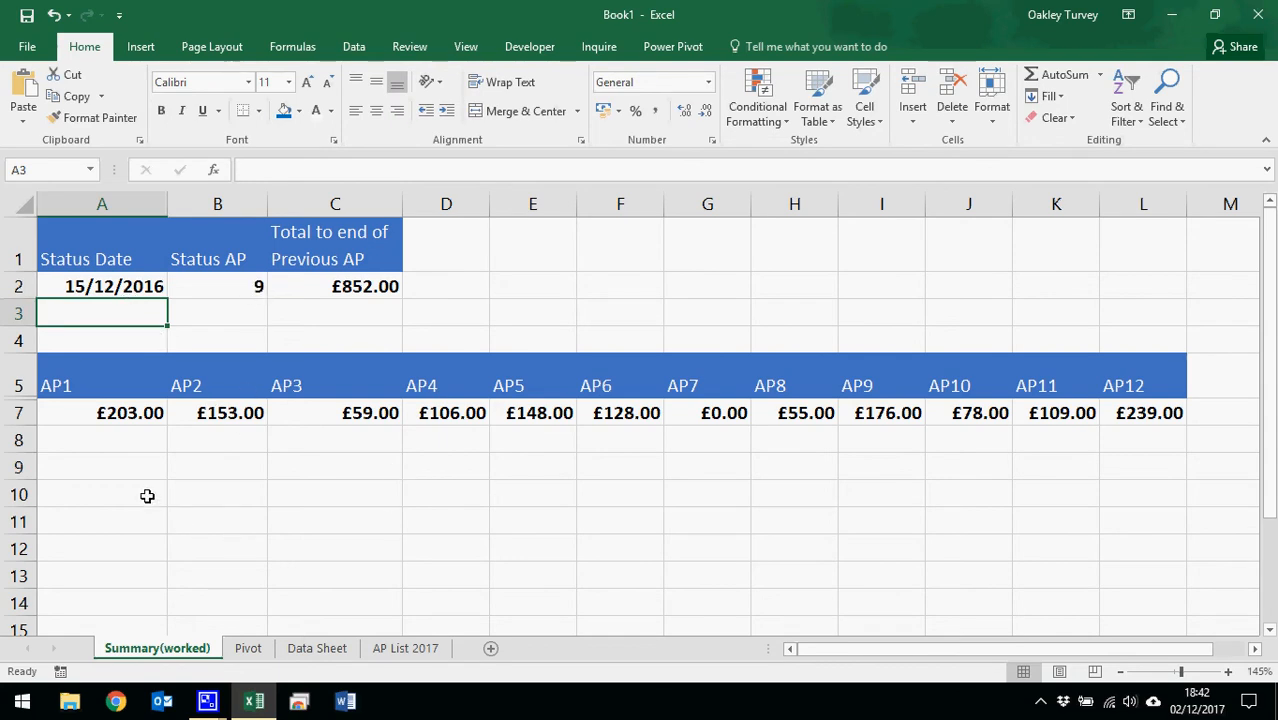
pyautogui.moveTo(110, 412); pyautogui.dragTo(800, 413)
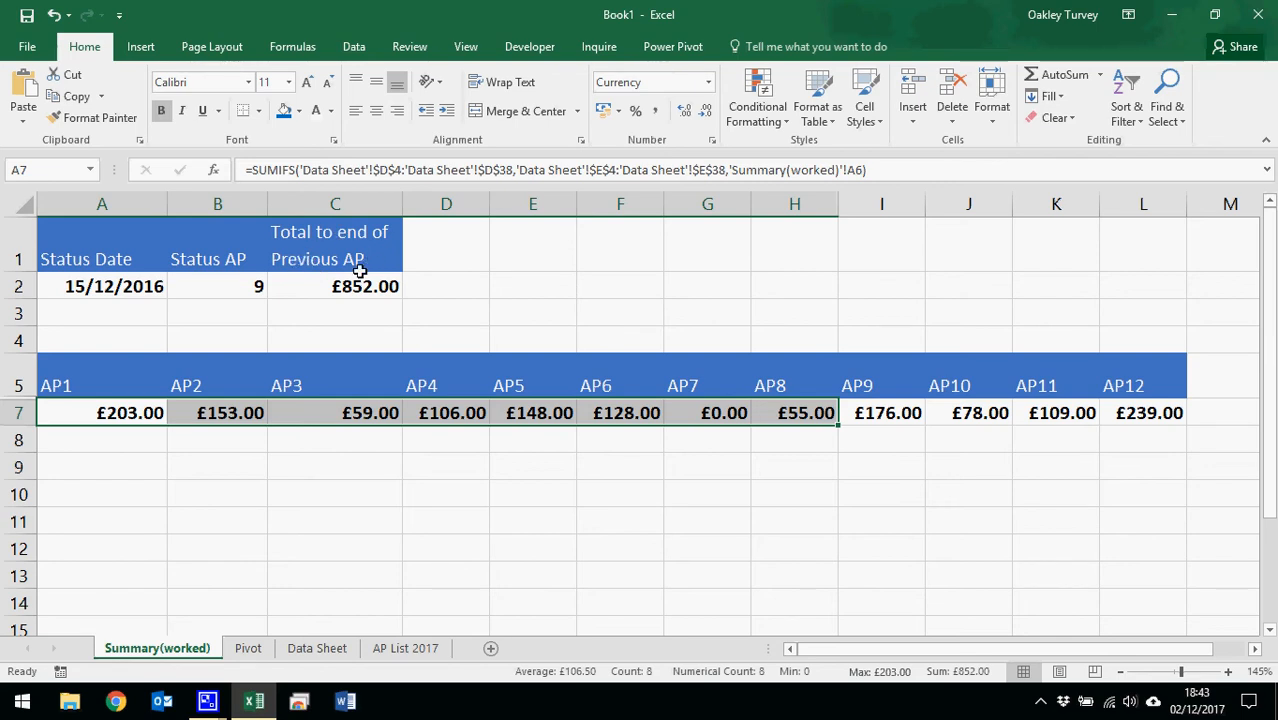
# Step: On the Pivot sheet, inspect the Show Values As calculation applied to the pivot table's Running Totals field
pyautogui.click(248, 649)
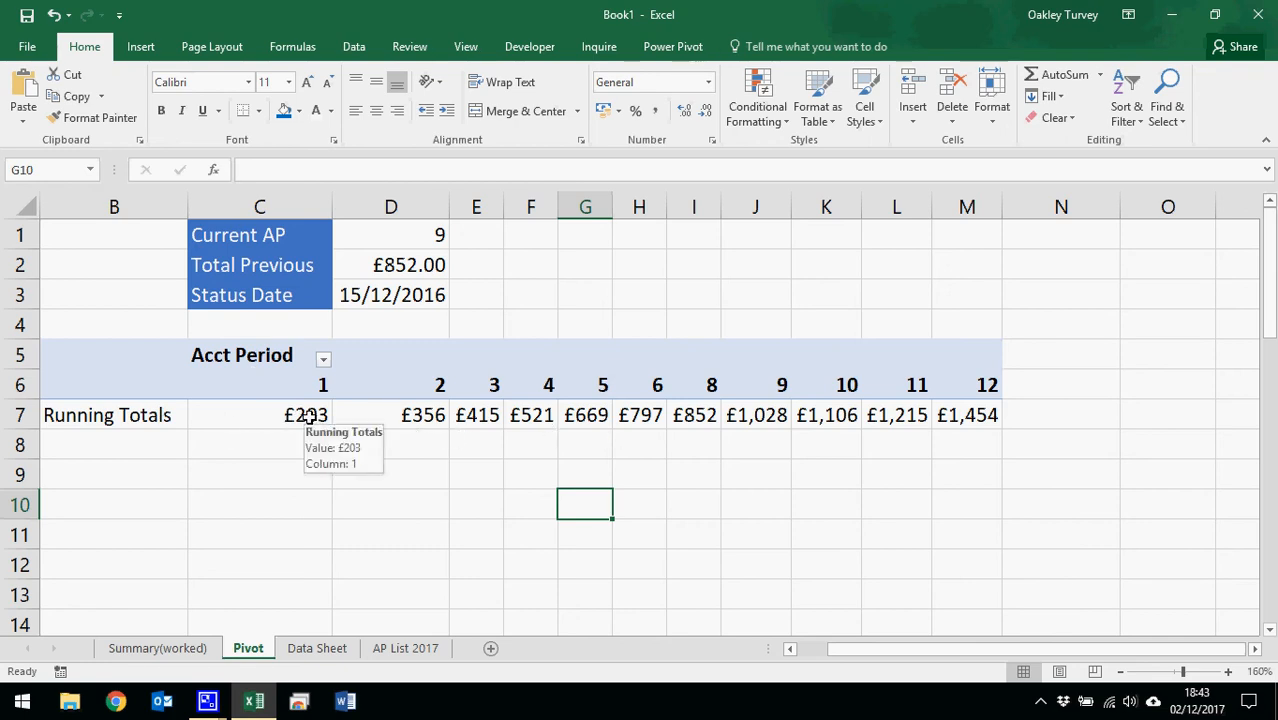
pyautogui.rightClick(316, 420)
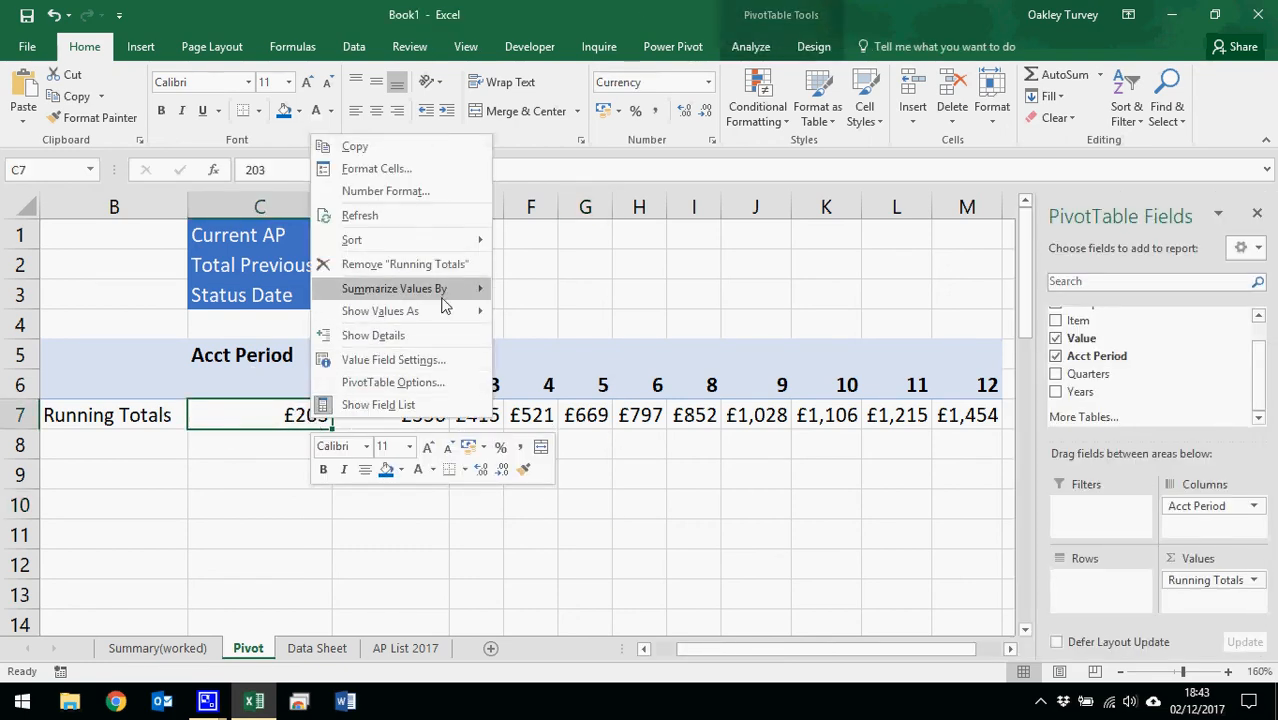
pyautogui.moveTo(425, 316)
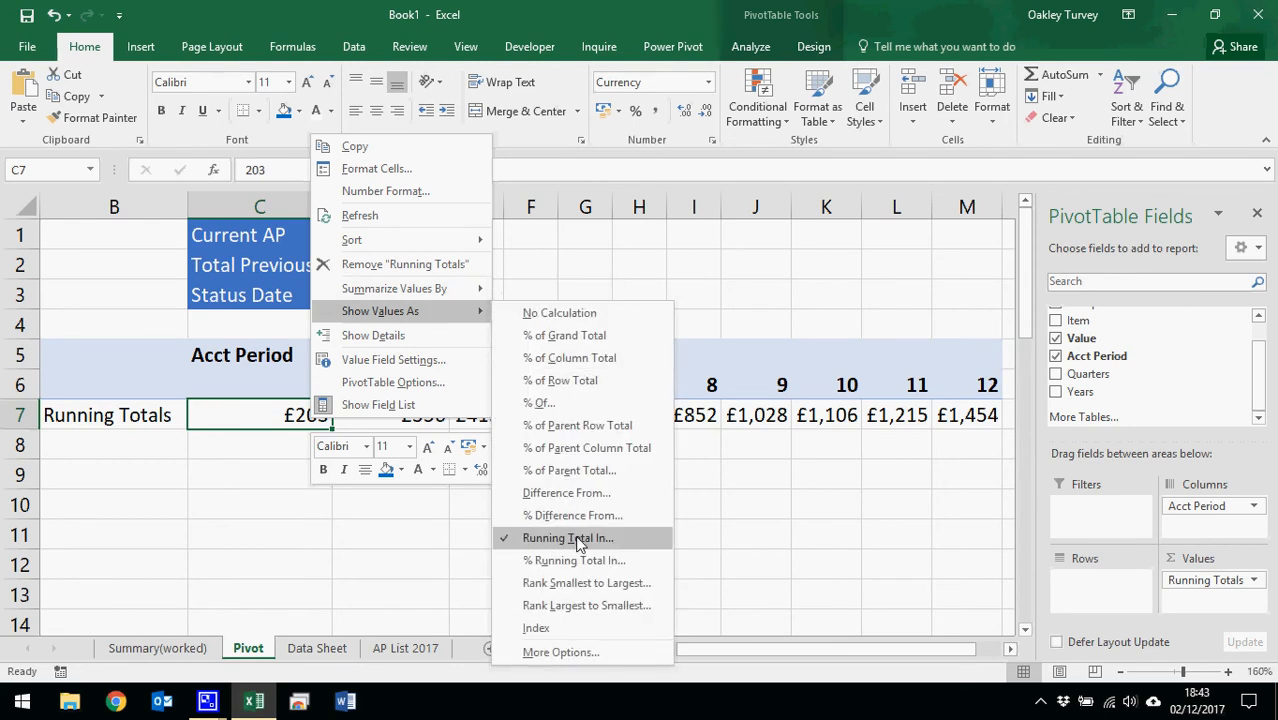
pyautogui.click(692, 528)
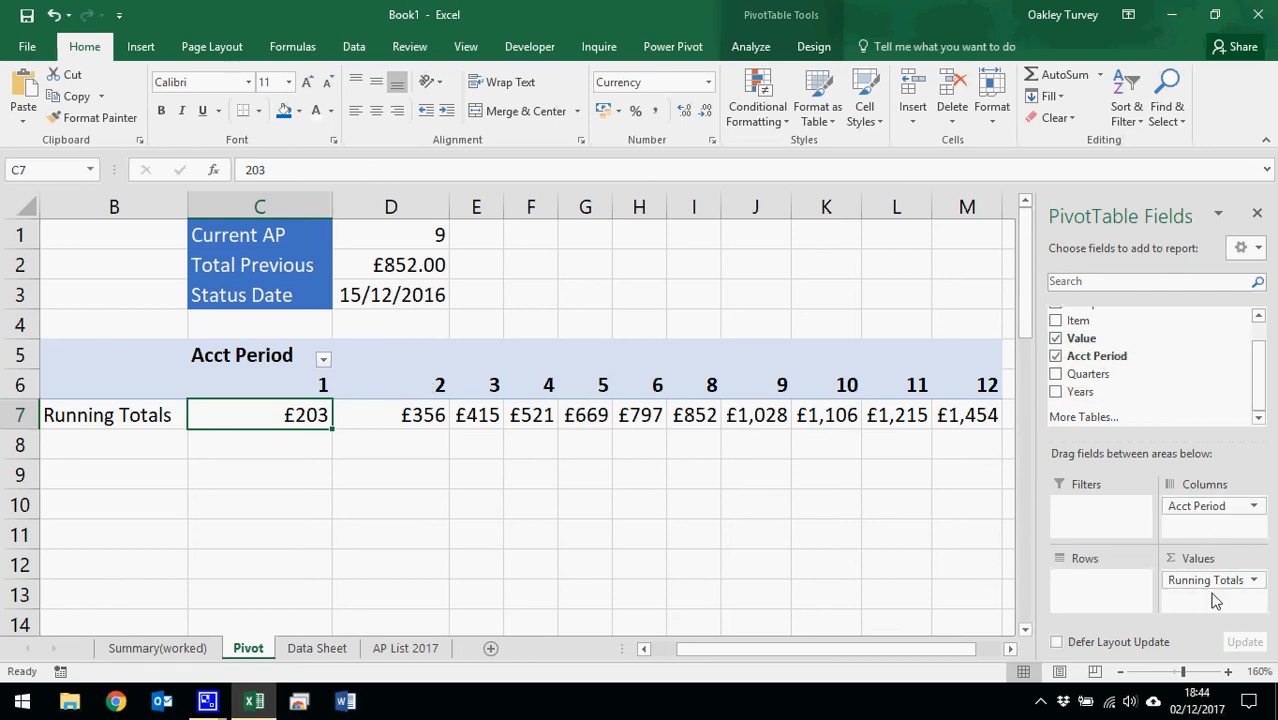
# Step: Examine the Total Previous formula in D2, its lookup range C6:M7 and the Current AP formula in D1, and minimize the workbook
pyautogui.click(405, 263)
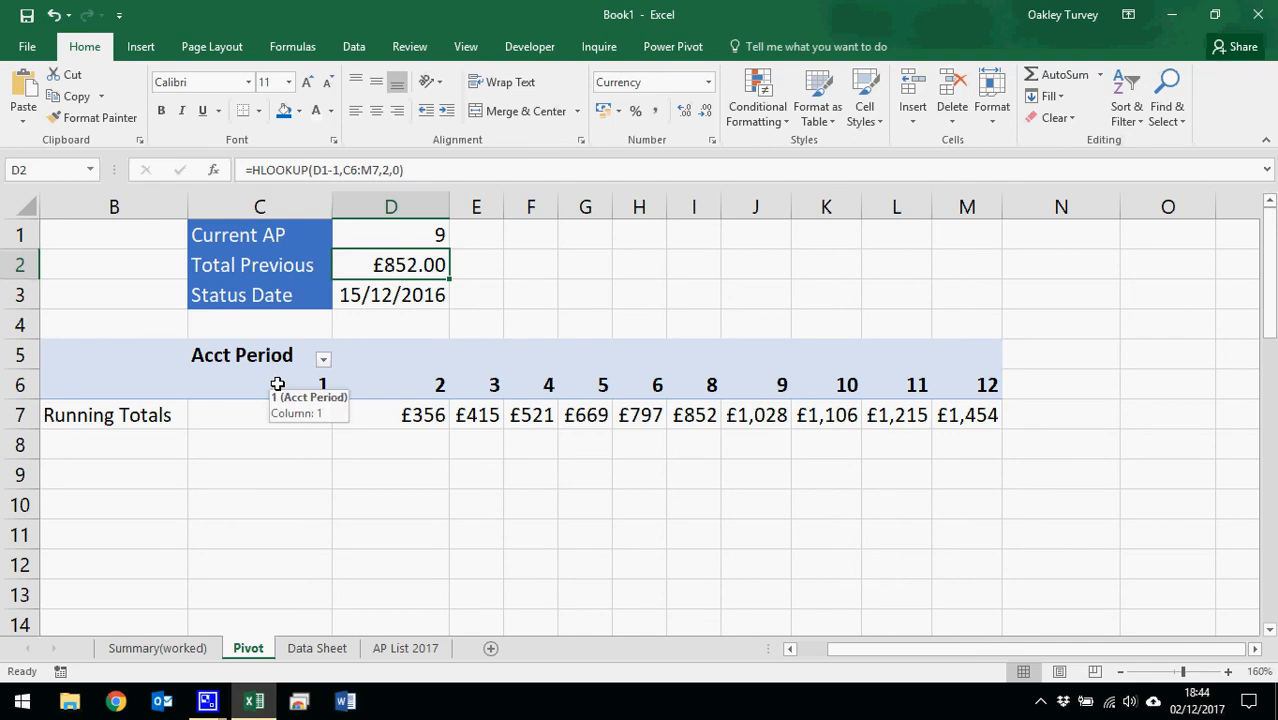
pyautogui.moveTo(277, 384); pyautogui.dragTo(980, 418)
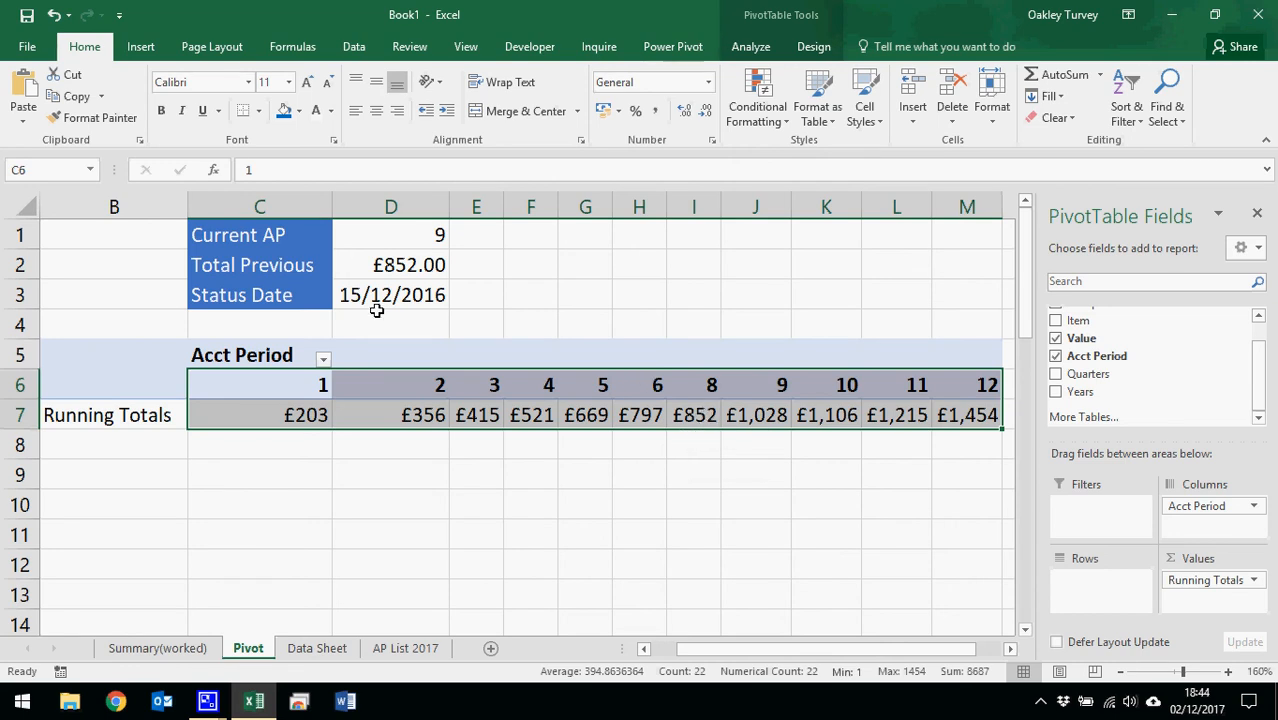
pyautogui.click(556, 532)
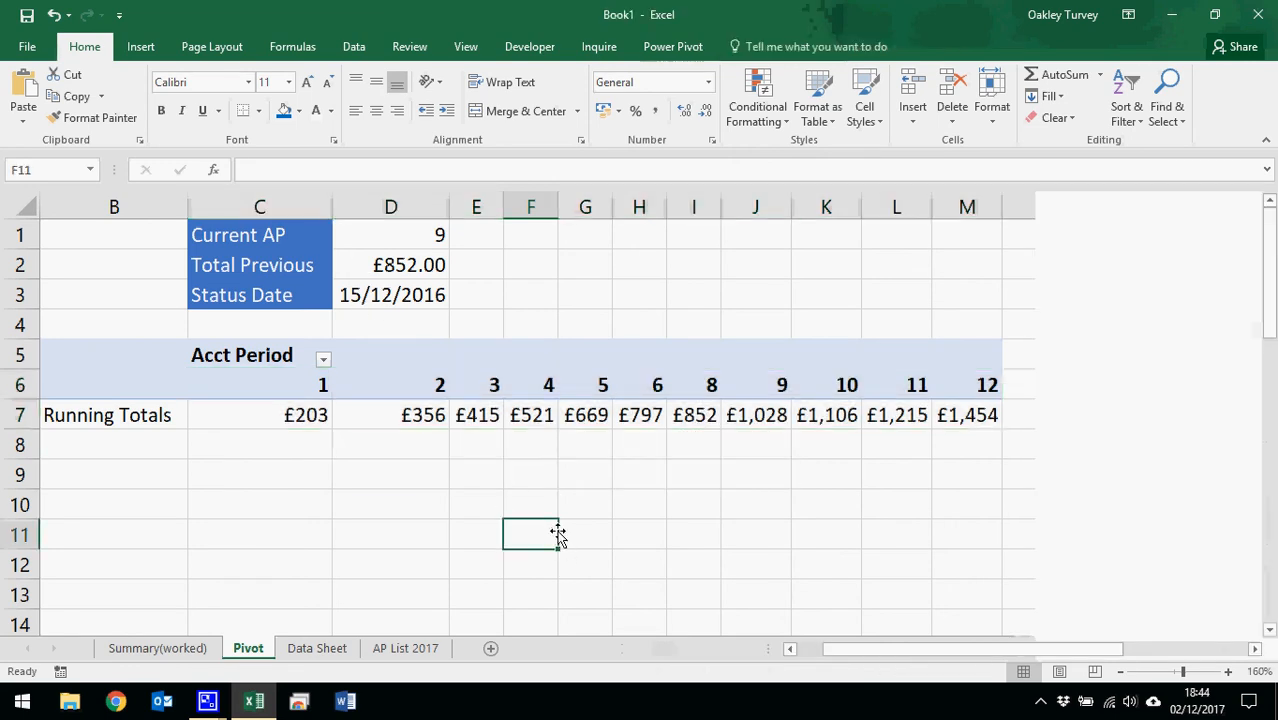
pyautogui.click(409, 235)
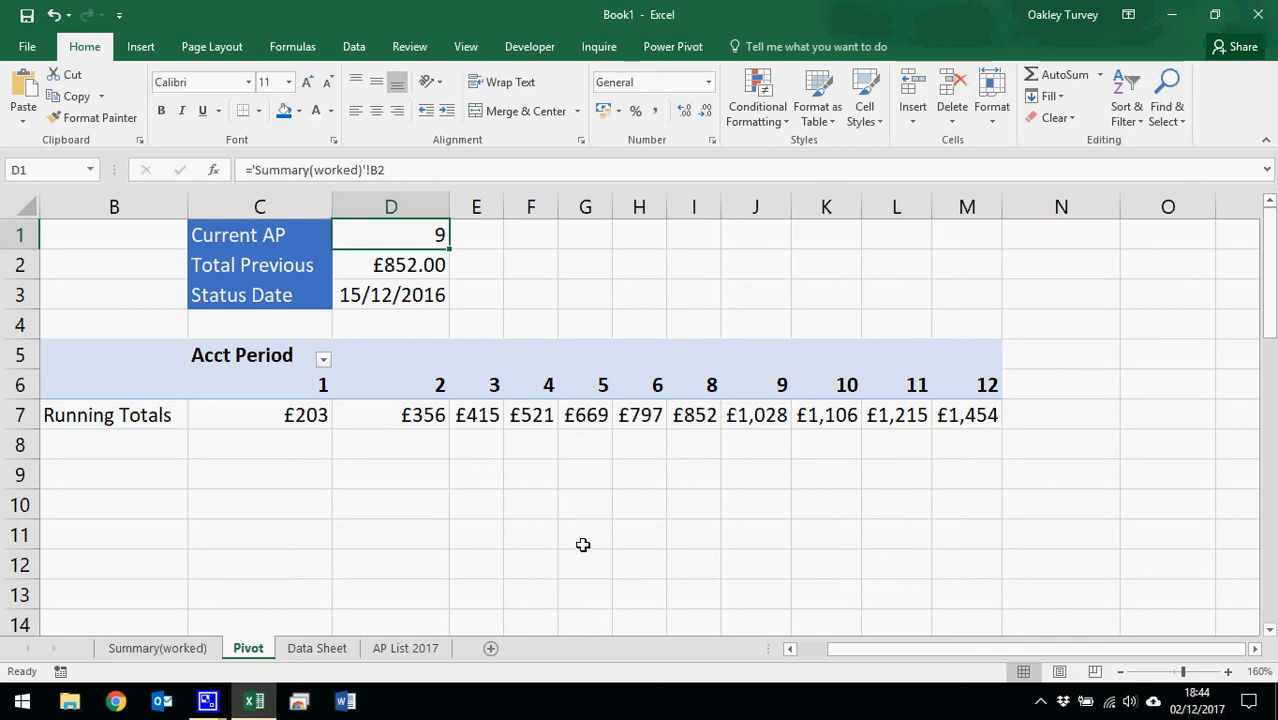
pyautogui.click(1175, 16)
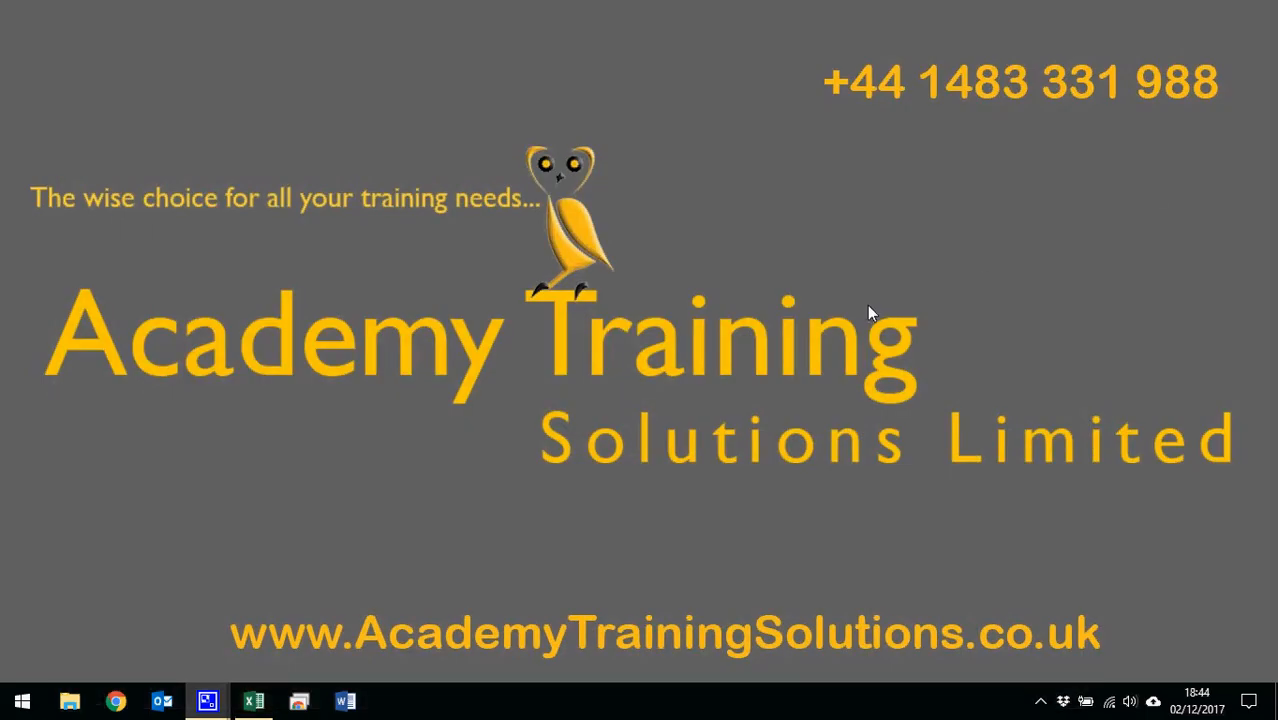